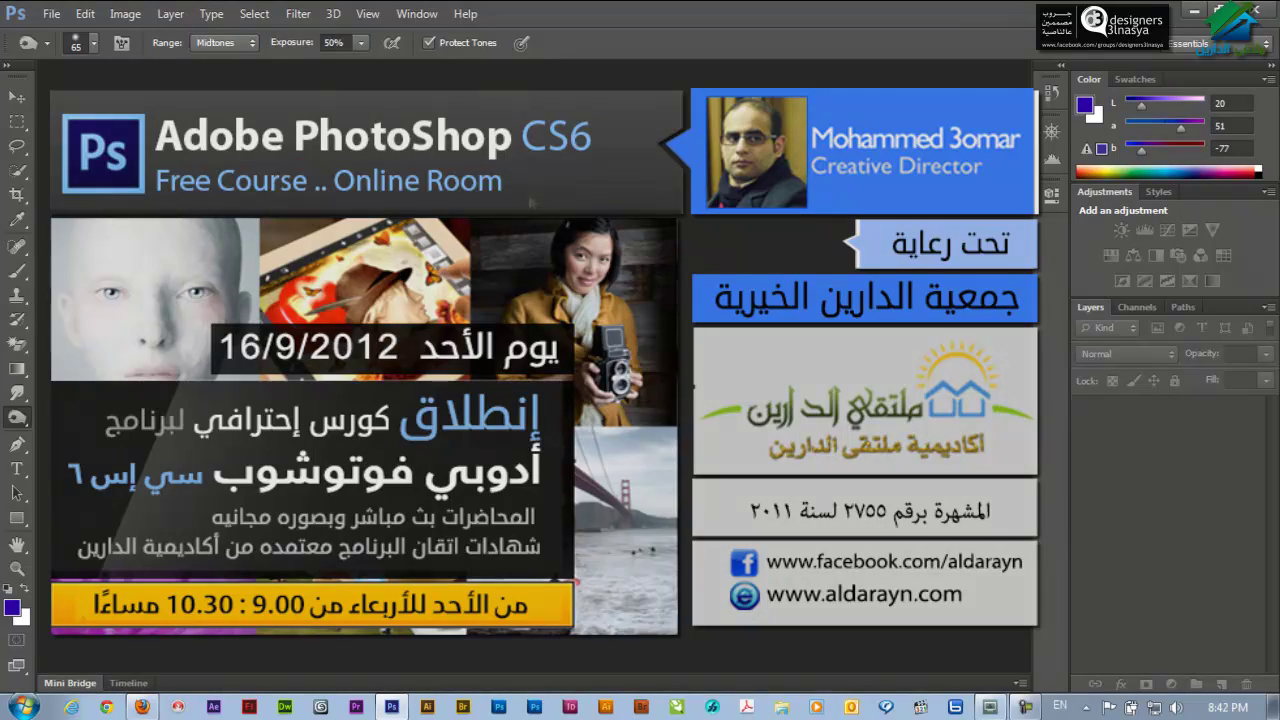
Step: Close the intro banner and bring up the Open dialog listing the Course folder's images
left_click(125, 14)
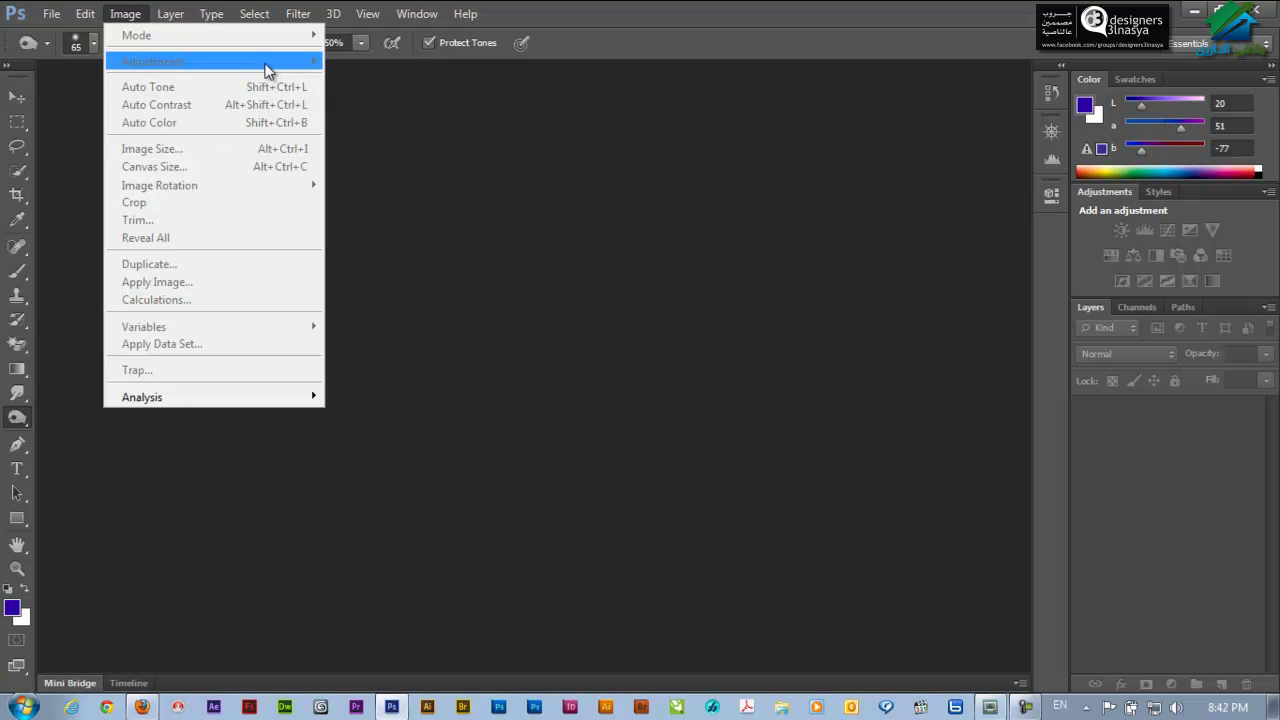
key("ctrl+o")
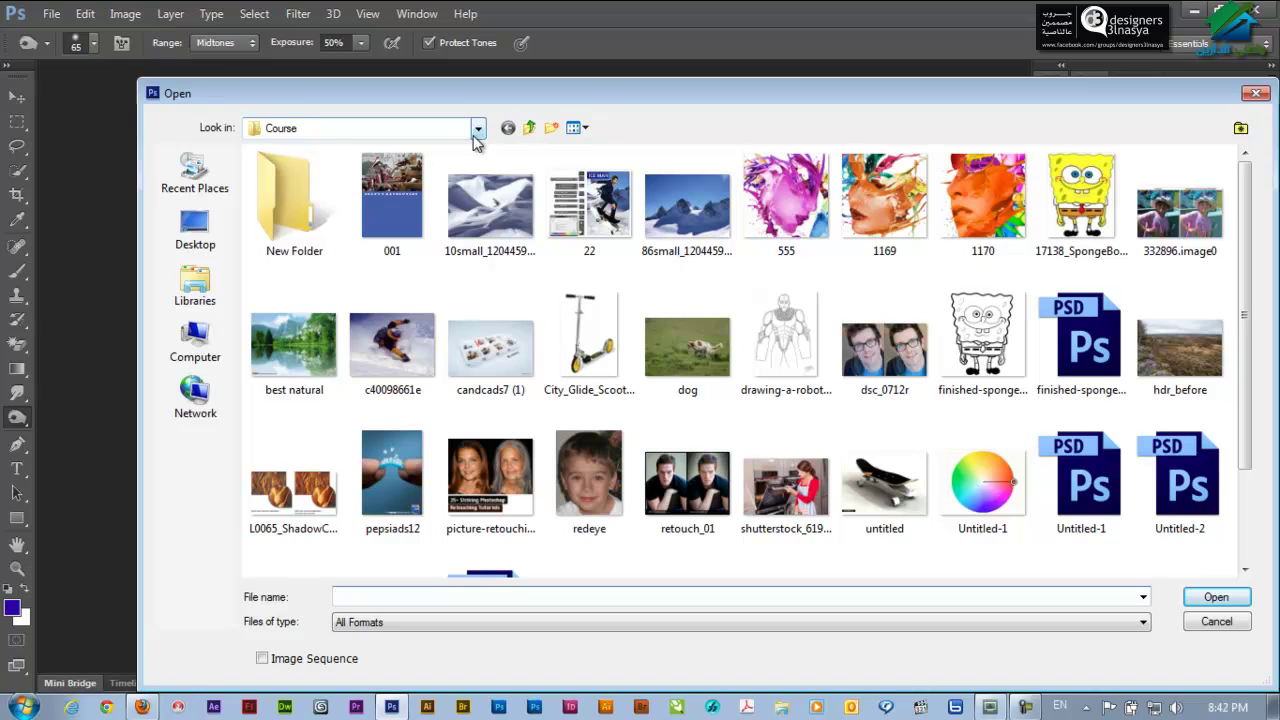
Step: Open 332896.image0.jpg, centre its window, and show the Image adjustments list
double_click(1150, 215)
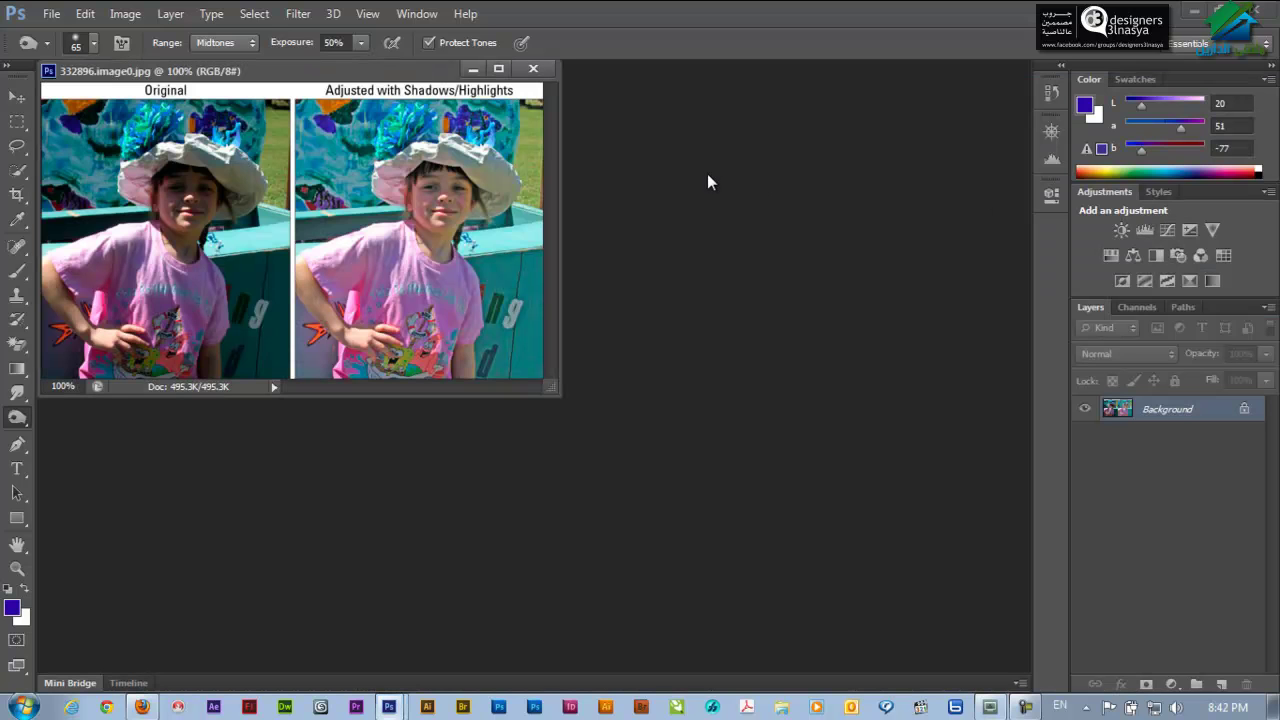
left_click_drag(296, 71, 455, 120)
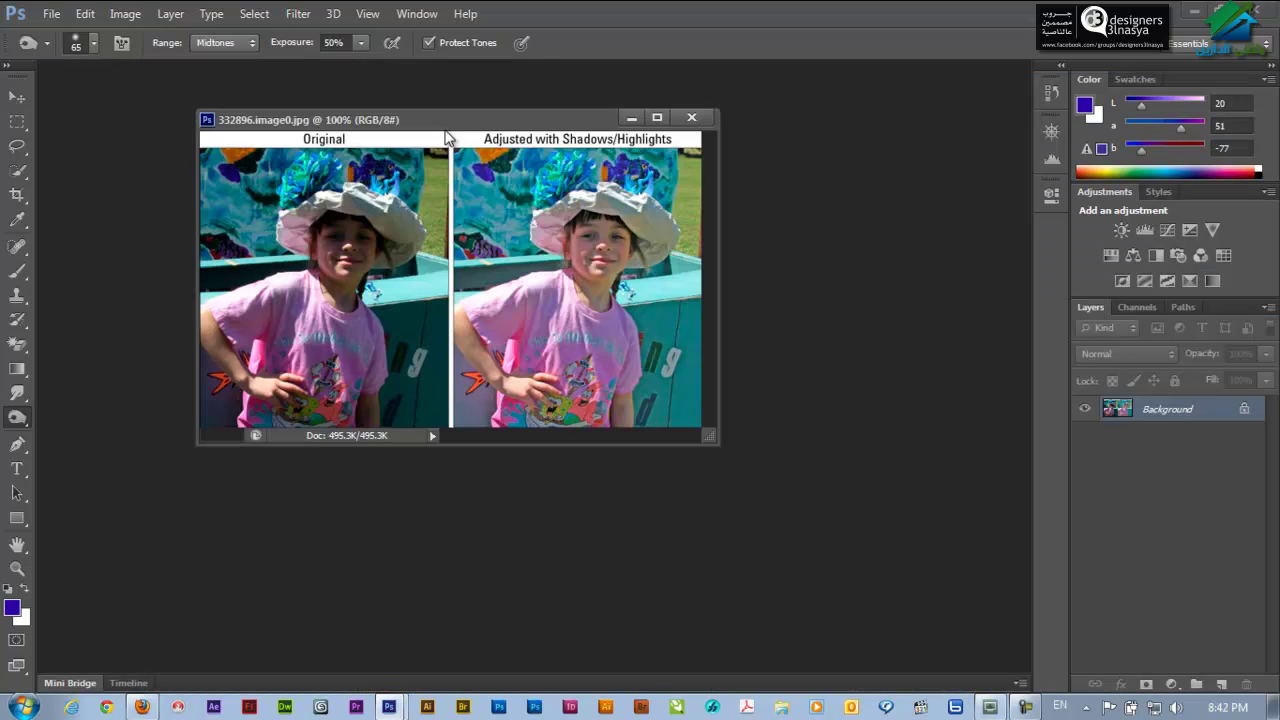
left_click(125, 13)
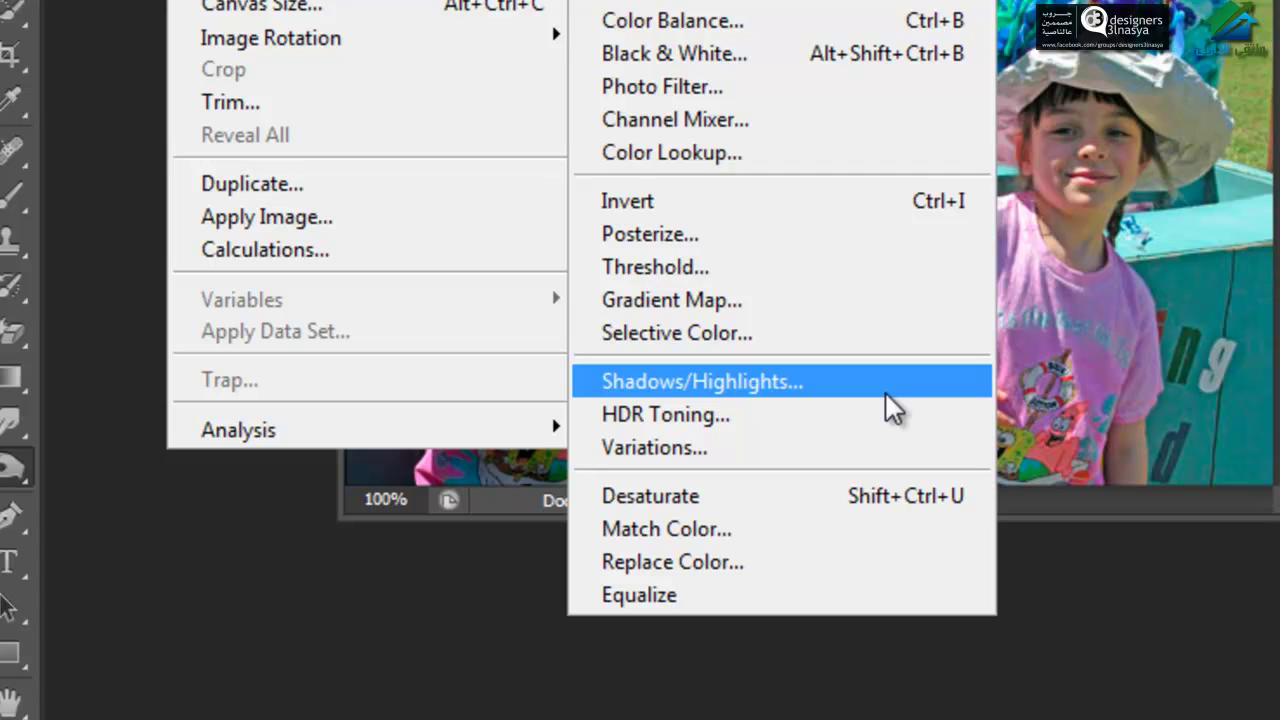
left_click(886, 392)
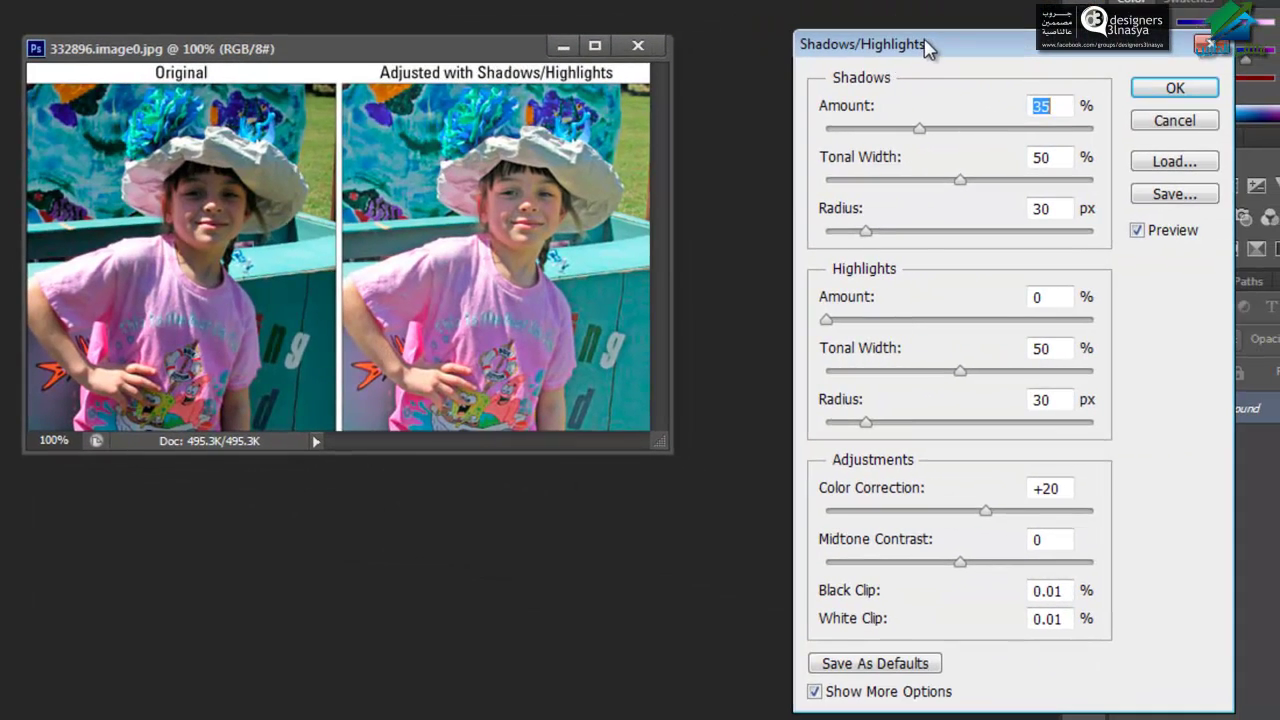
left_click_drag(928, 50, 843, 44)
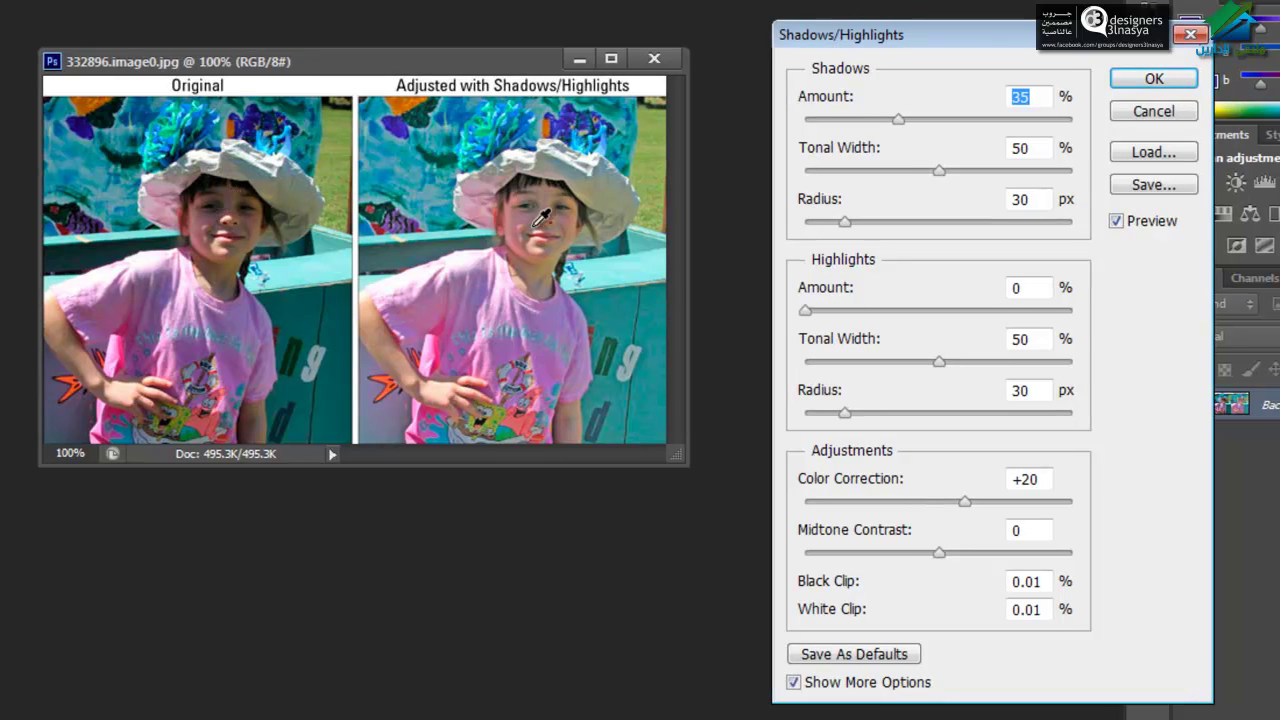
left_click(1155, 113)
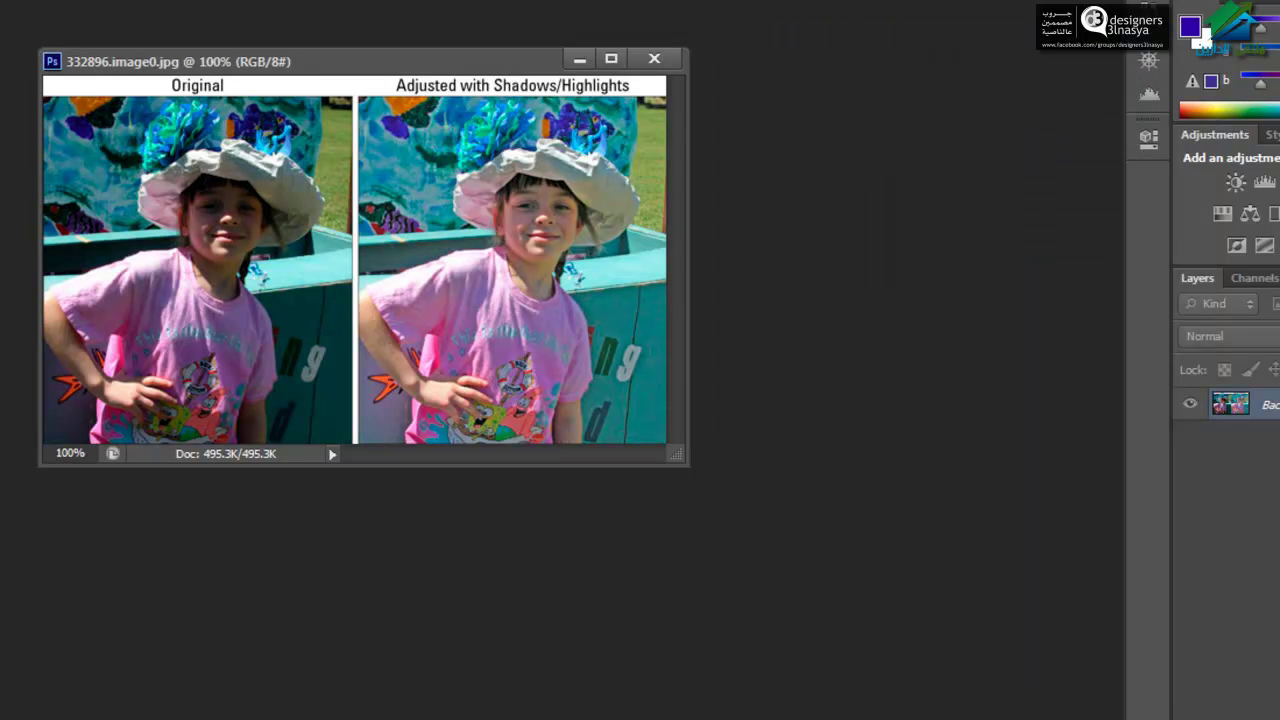
Step: Crop the document to the Original half of the photo, deselect, and fit it on screen
left_click_drag(50, 96, 231, 372)
left_click_drag(43, 95, 342, 478)
key("alt+i")
key("p")
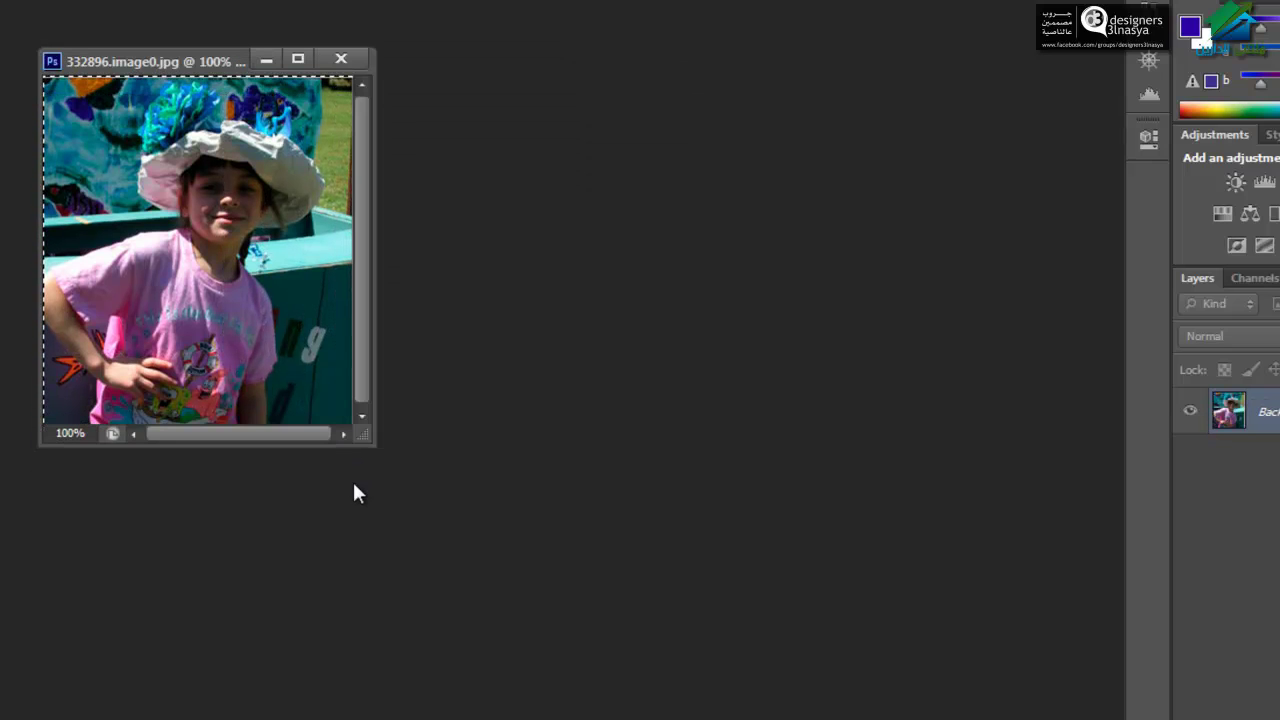
key("ctrl+0")
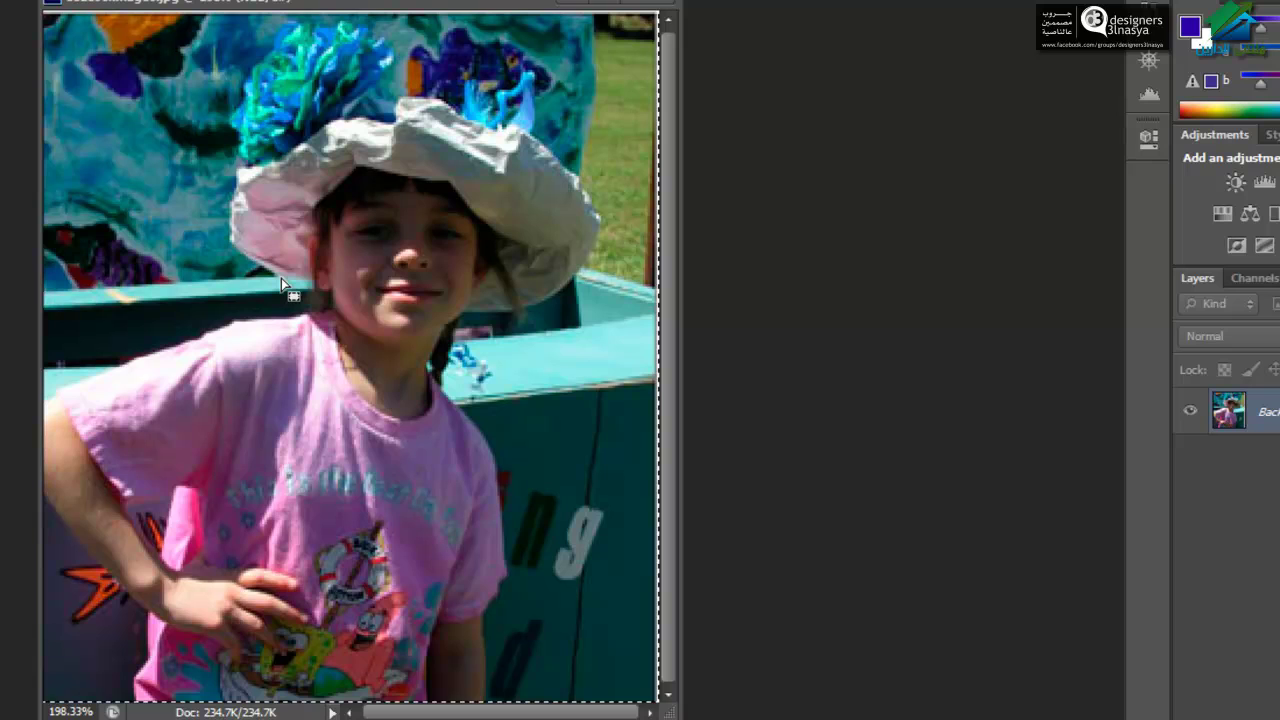
key("ctrl+d")
key("ctrl+1")
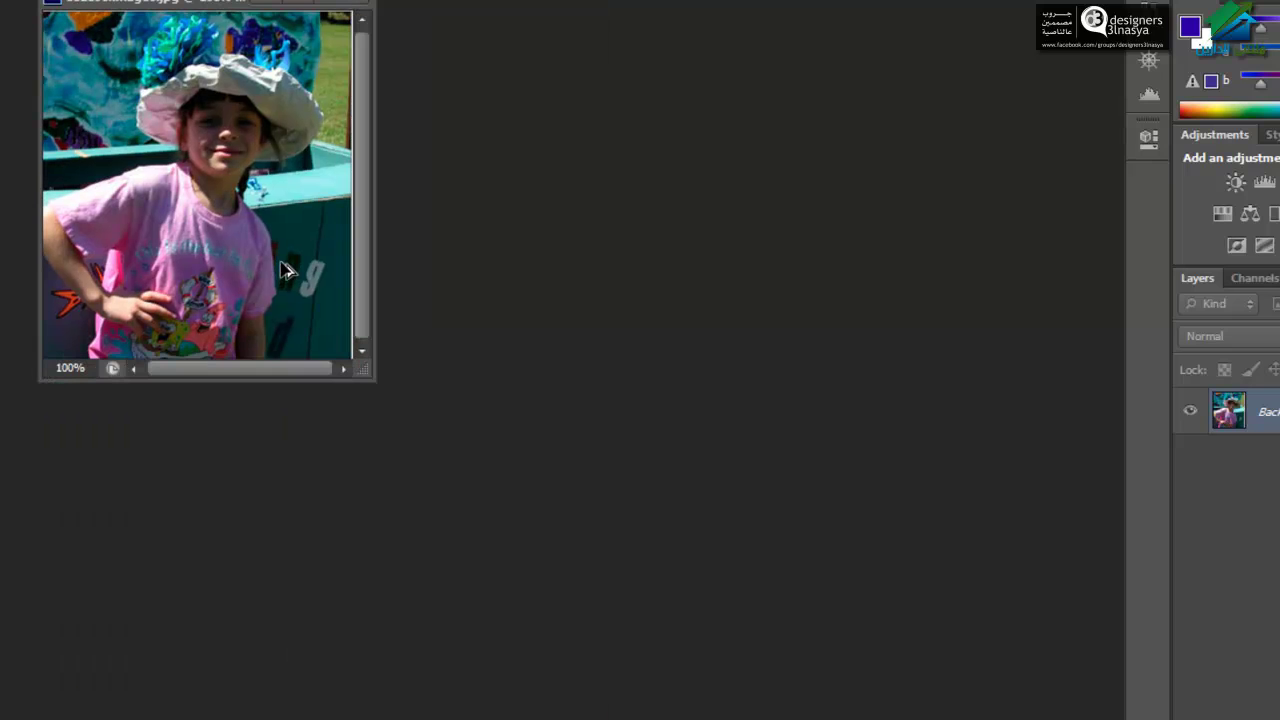
key("ctrl+0")
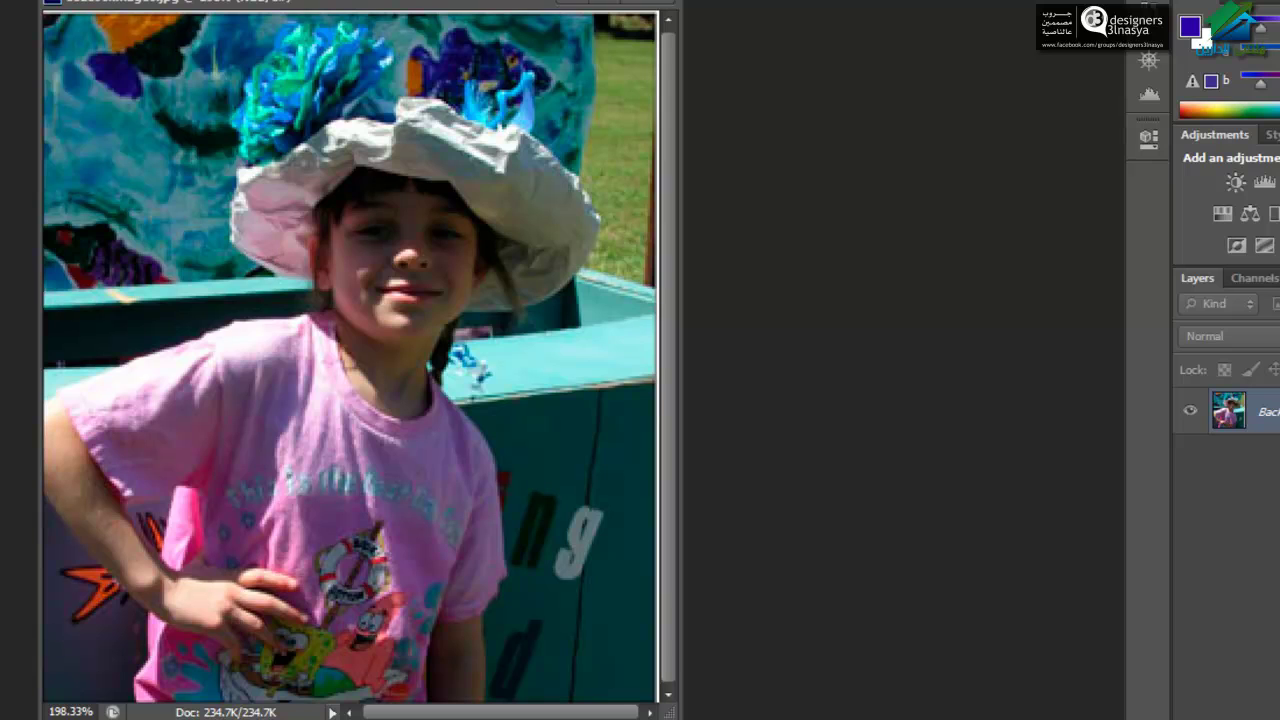
key("alt+i")
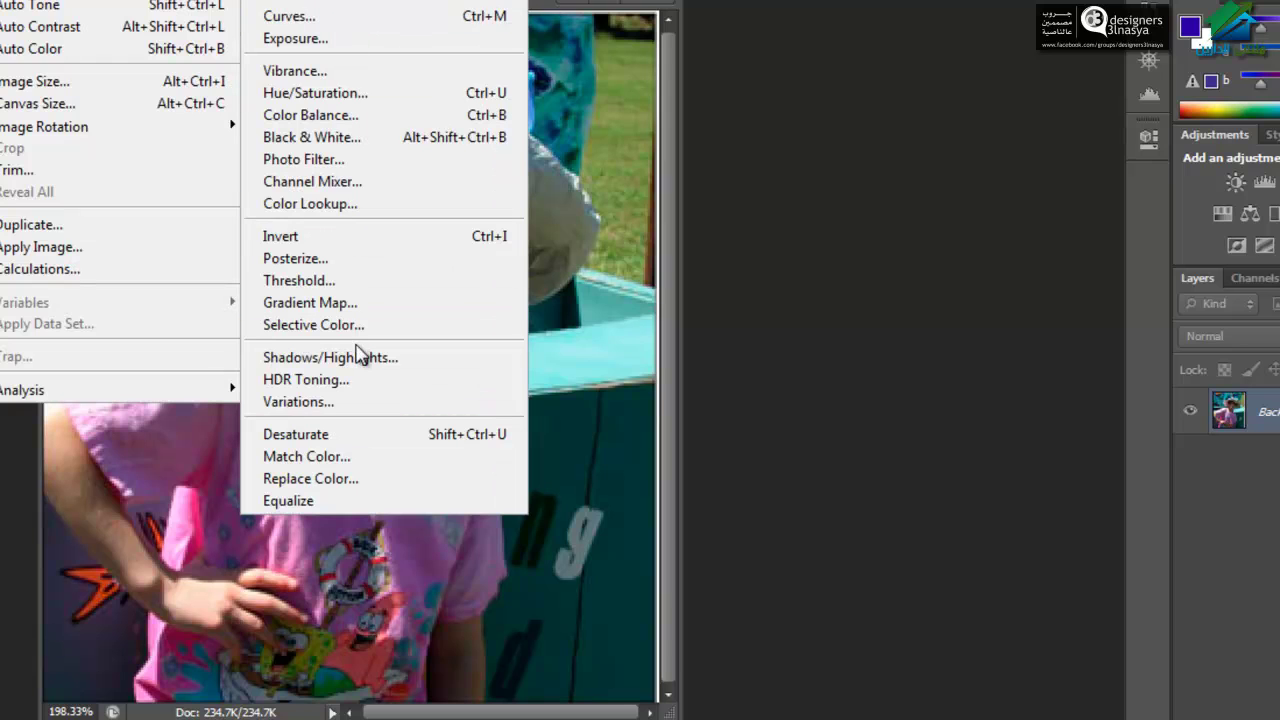
Step: Open Shadows/Highlights, compare with preview off, and show only Shadows 35% and Highlights 0%
left_click(360, 358)
left_click_drag(1000, 28, 952, 47)
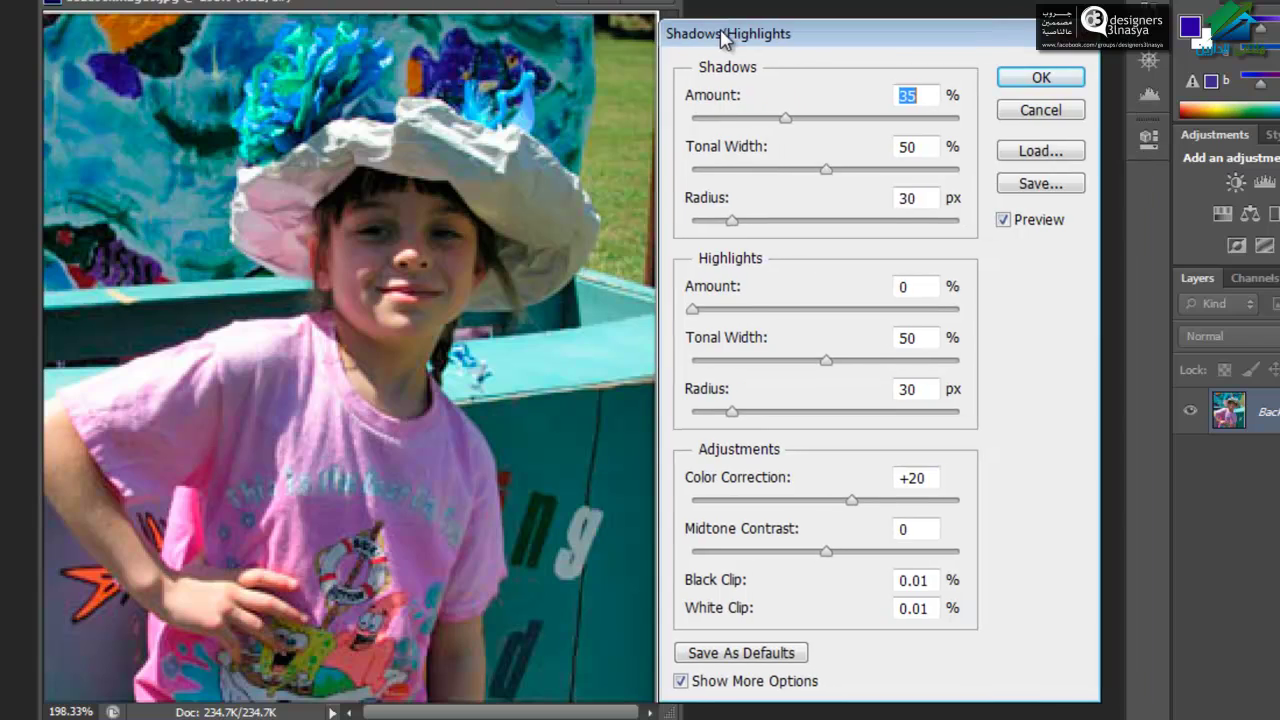
left_click(1066, 236)
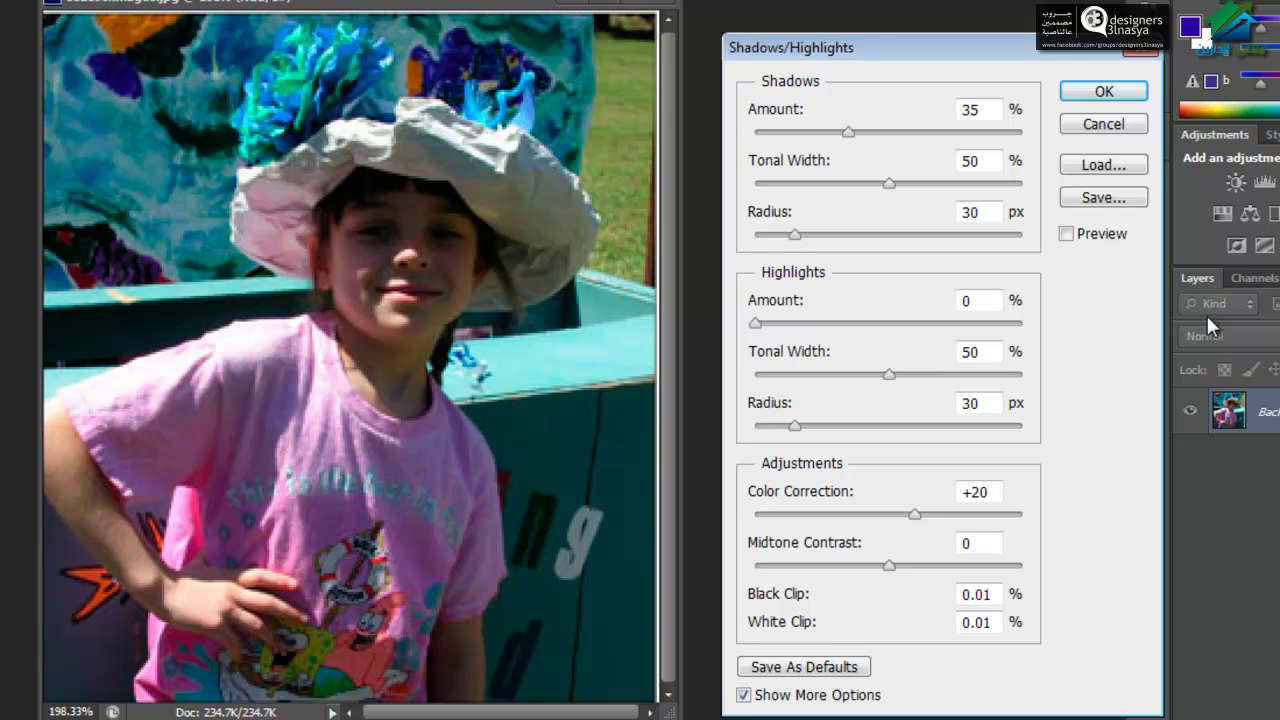
left_click(1068, 235)
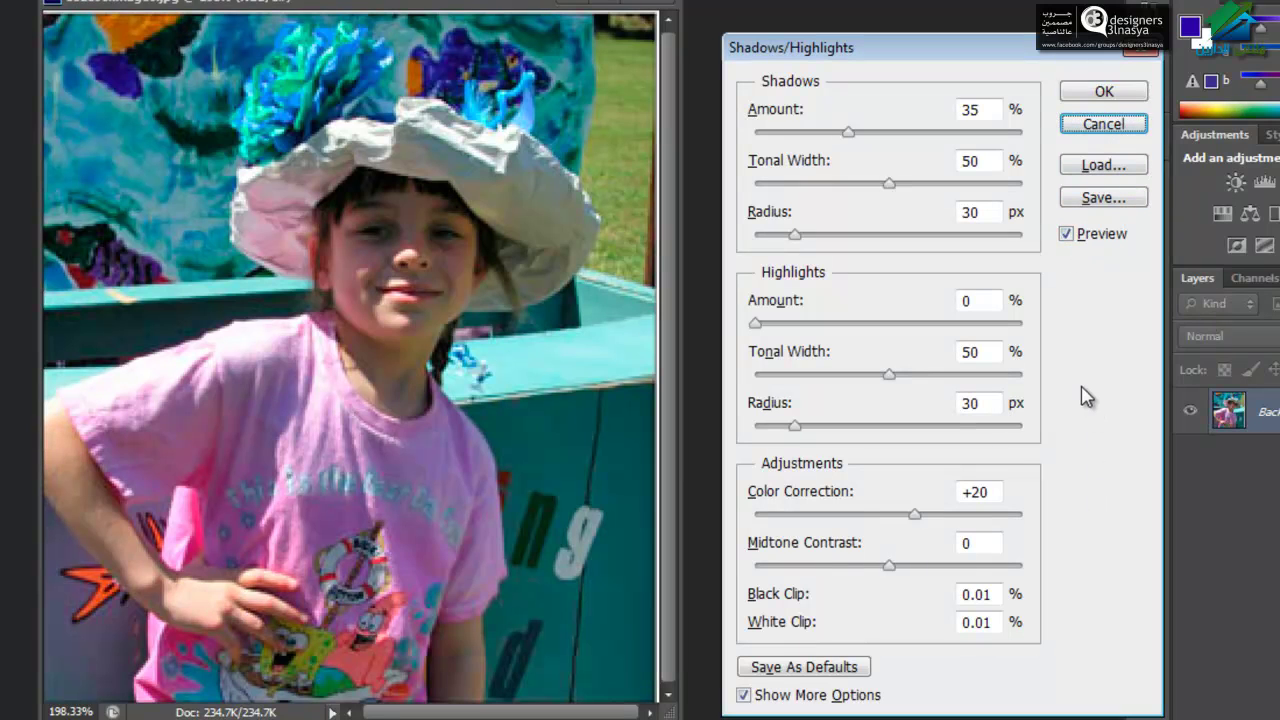
left_click_drag(832, 48, 797, 20)
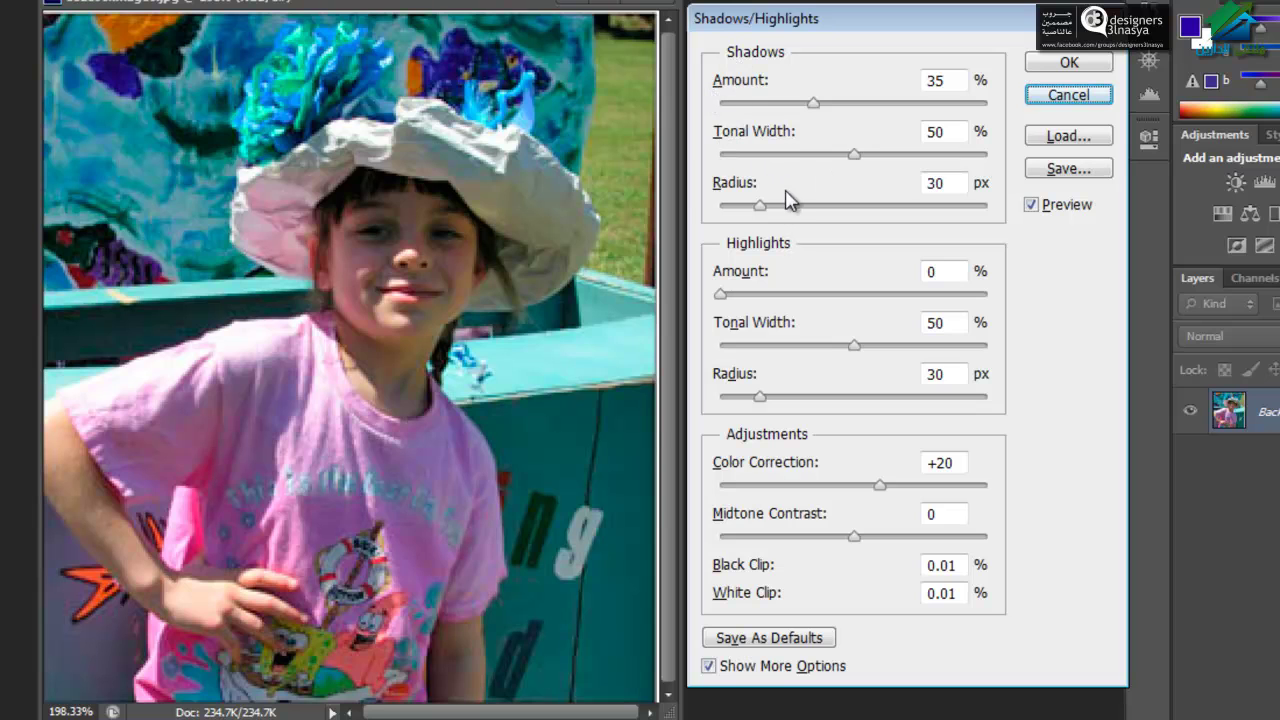
left_click_drag(787, 28, 805, 4)
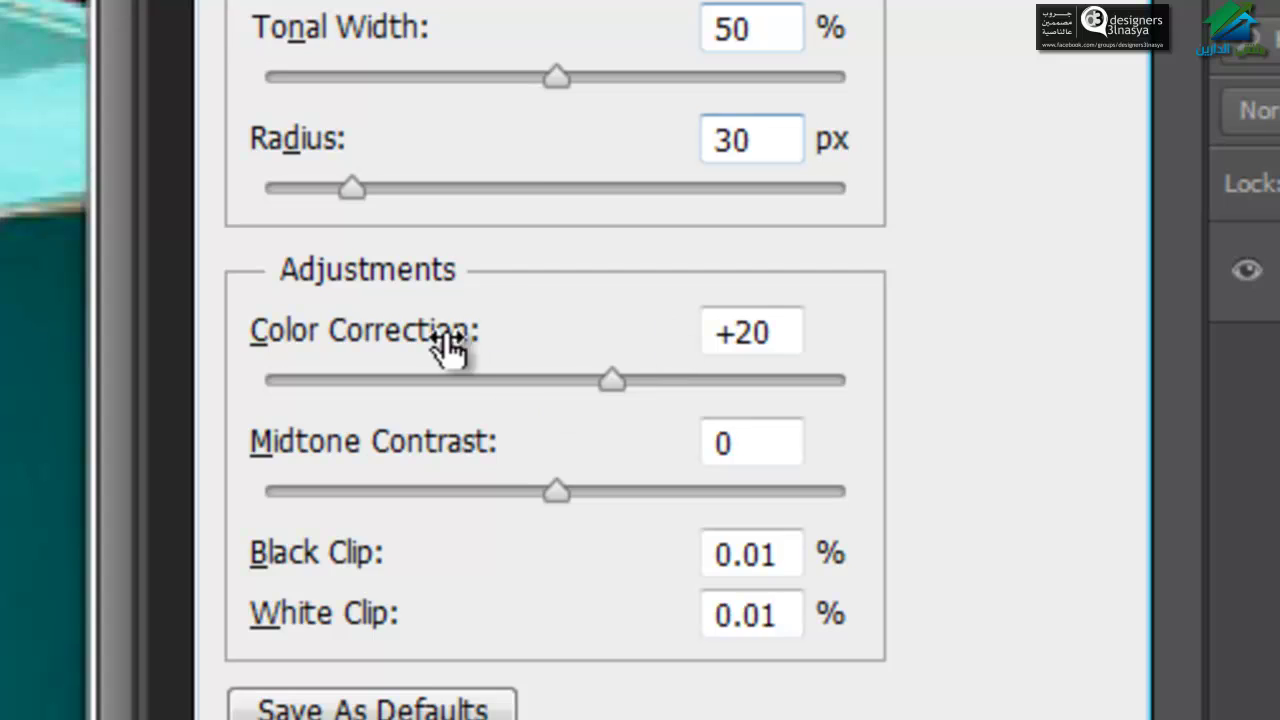
key("alt+o")
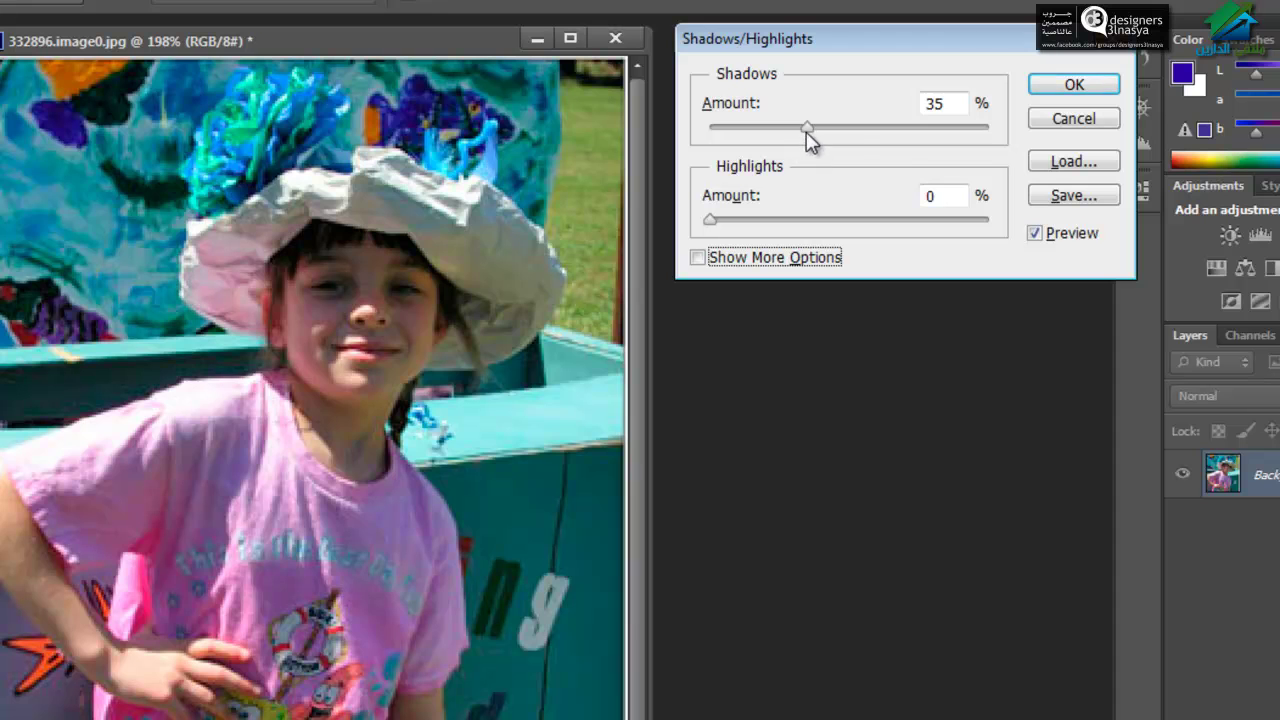
Step: Set Shadows Amount to 40% and Highlights Amount to 47%, with more options shown
mouse_move(809, 131)
left_mouse_down()
mouse_move(876, 131)
mouse_move(742, 131)
left_mouse_up()
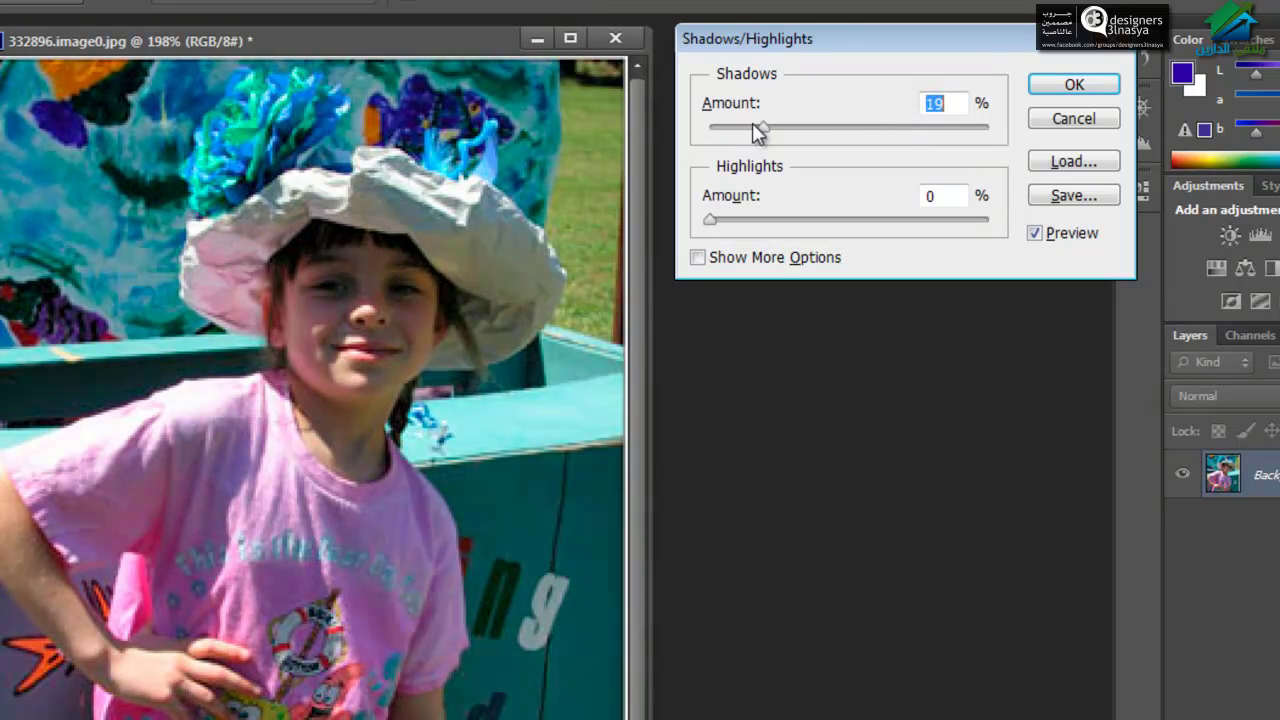
mouse_move(734, 221)
left_mouse_down()
mouse_move(900, 220)
mouse_move(735, 220)
left_mouse_up()
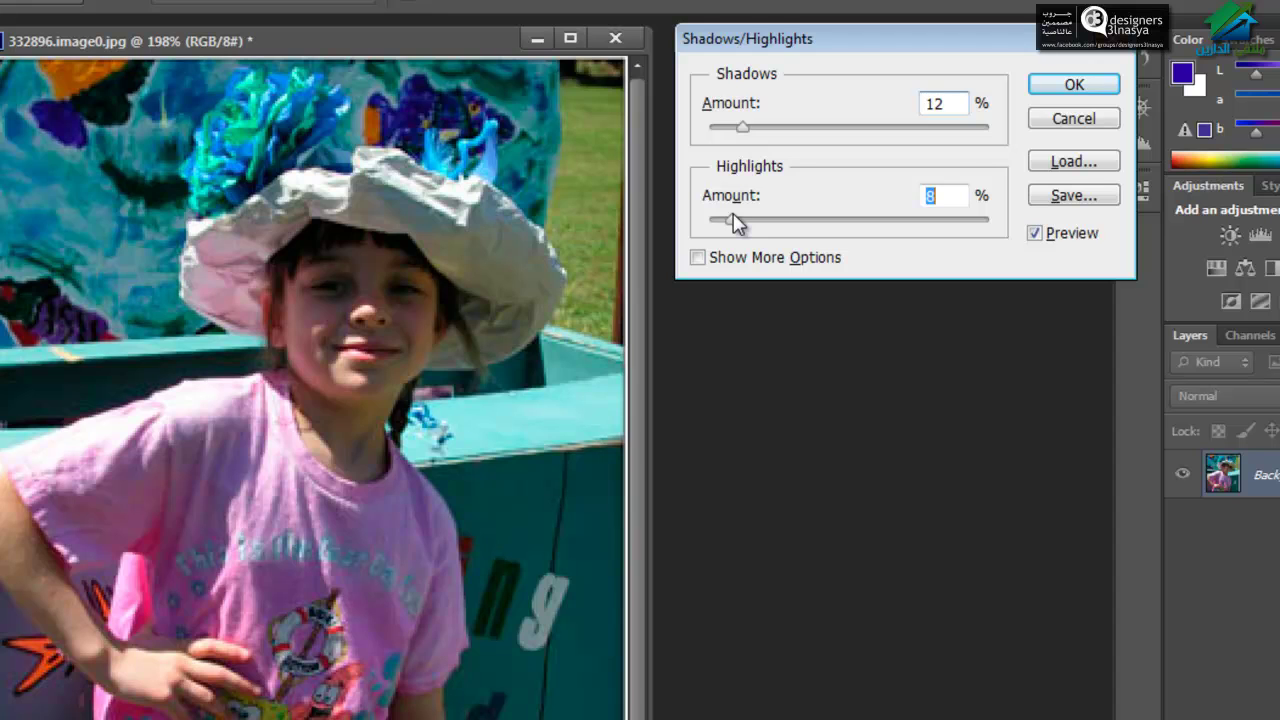
mouse_move(745, 128)
left_mouse_down()
mouse_move(857, 124)
mouse_move(819, 116)
left_mouse_up()
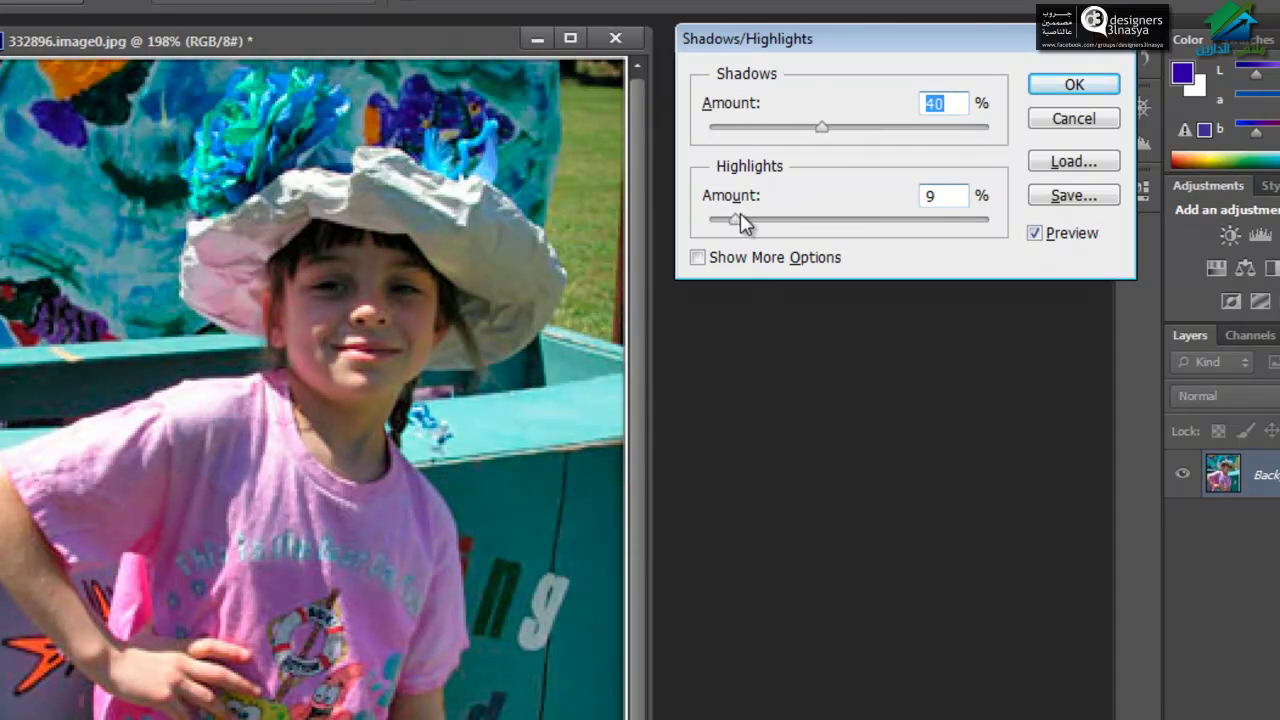
mouse_move(740, 213)
left_mouse_down()
mouse_move(960, 210)
mouse_move(840, 212)
left_mouse_up()
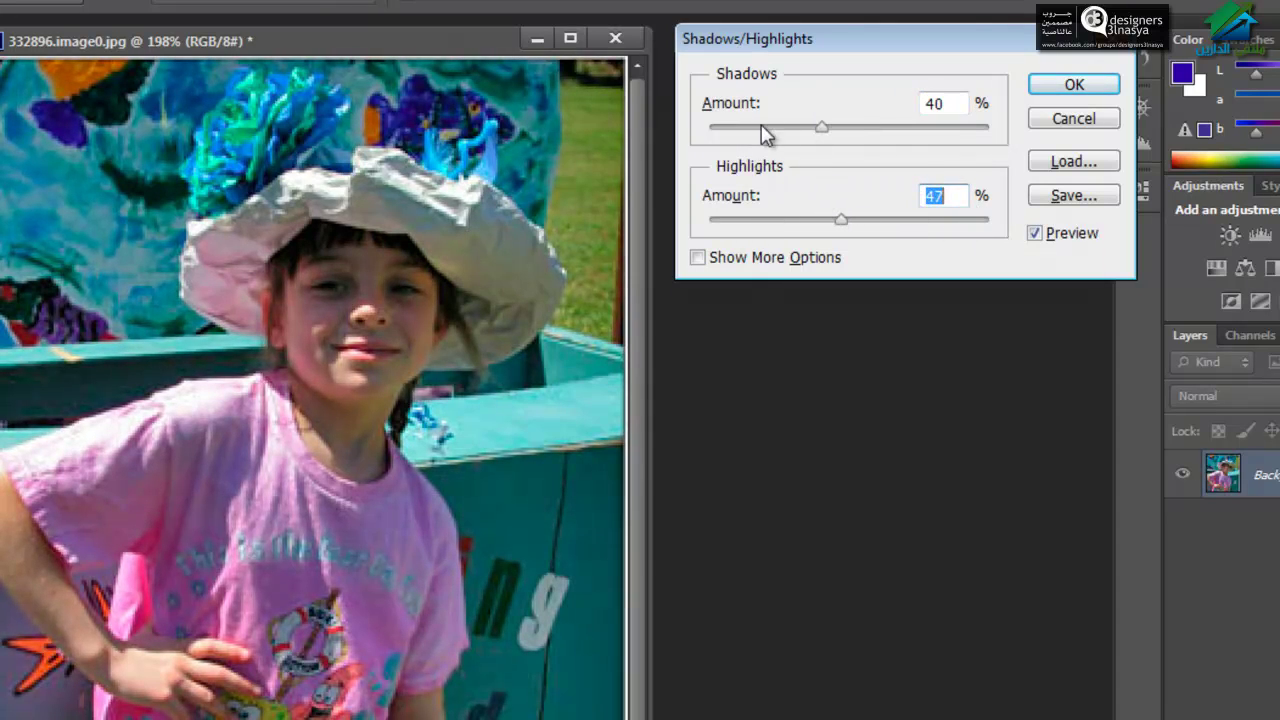
left_click(697, 258)
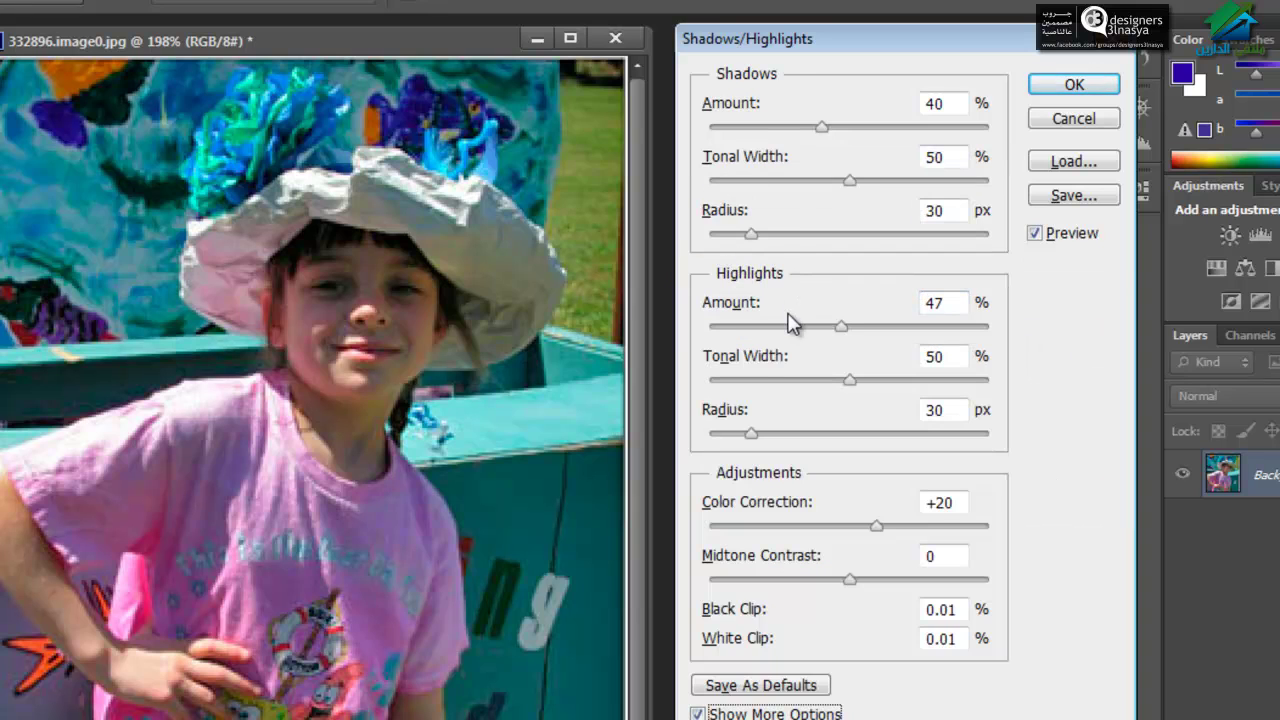
Step: Raise the Shadows Amount to 58% and widen the shadows Tonal Width to 76%
left_click_drag(828, 40, 740, 74)
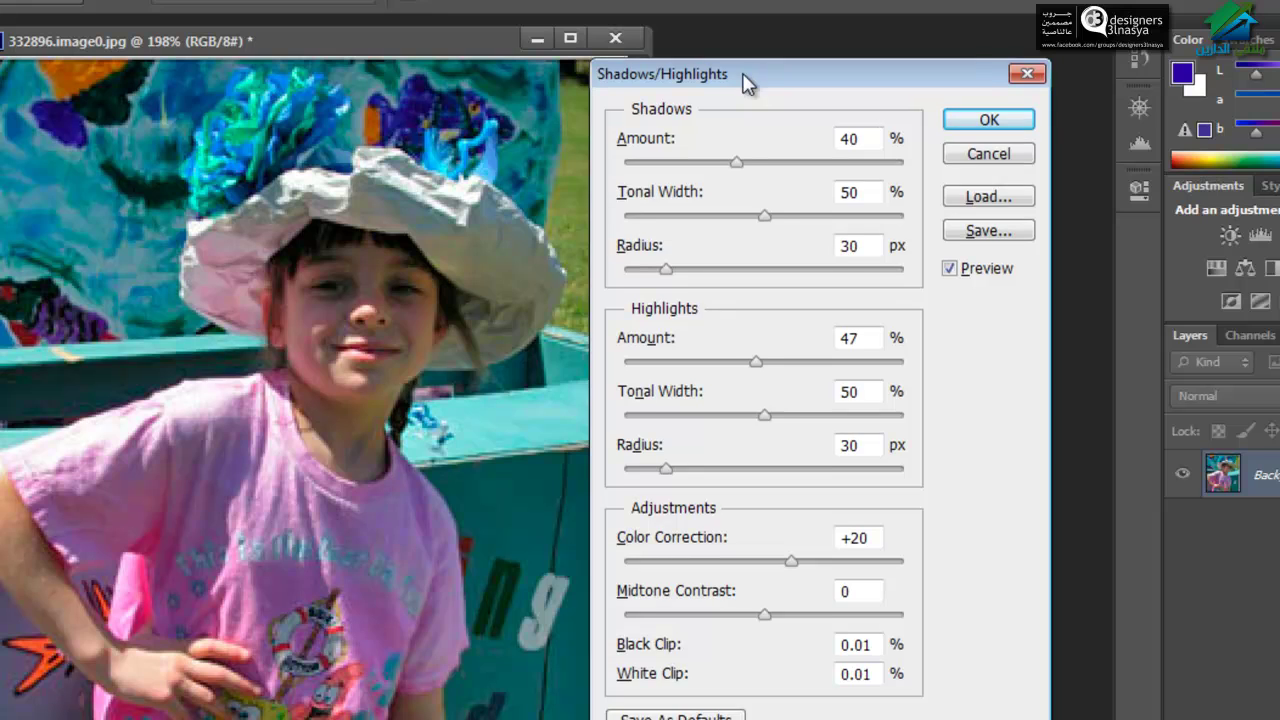
mouse_move(734, 170)
left_mouse_down()
mouse_move(722, 170)
mouse_move(782, 172)
left_mouse_up()
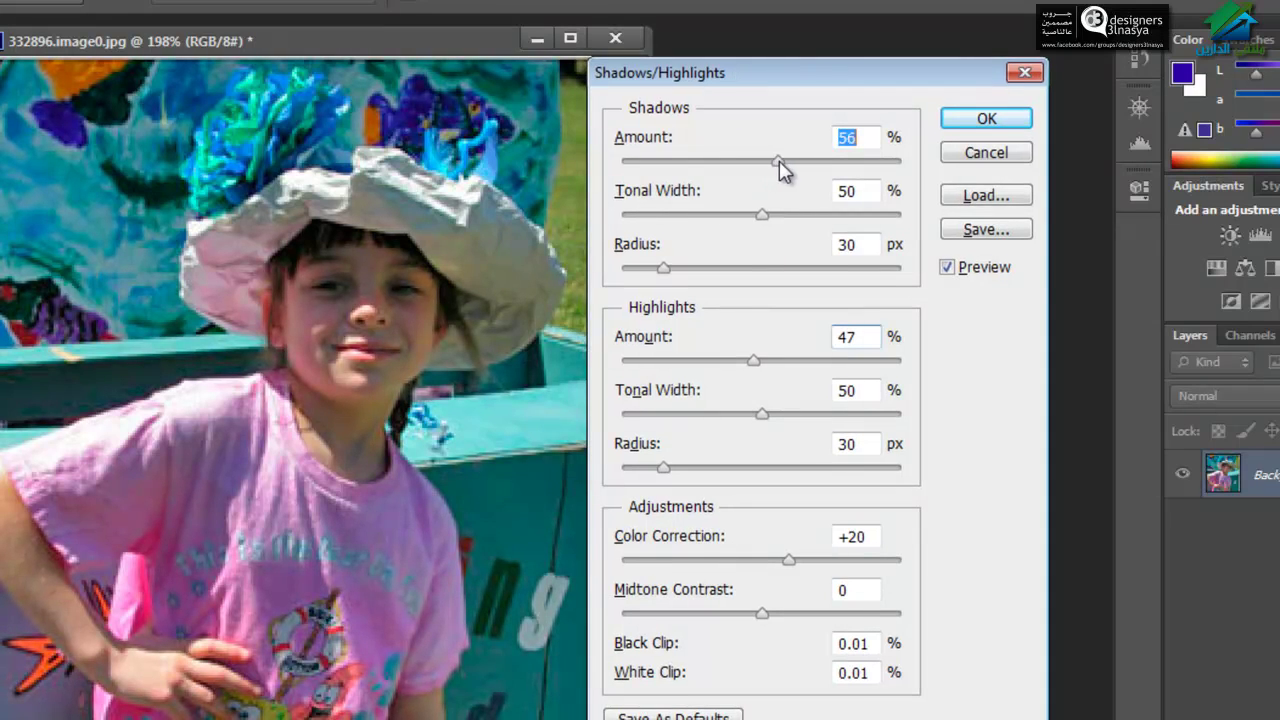
left_click_drag(752, 76, 782, 70)
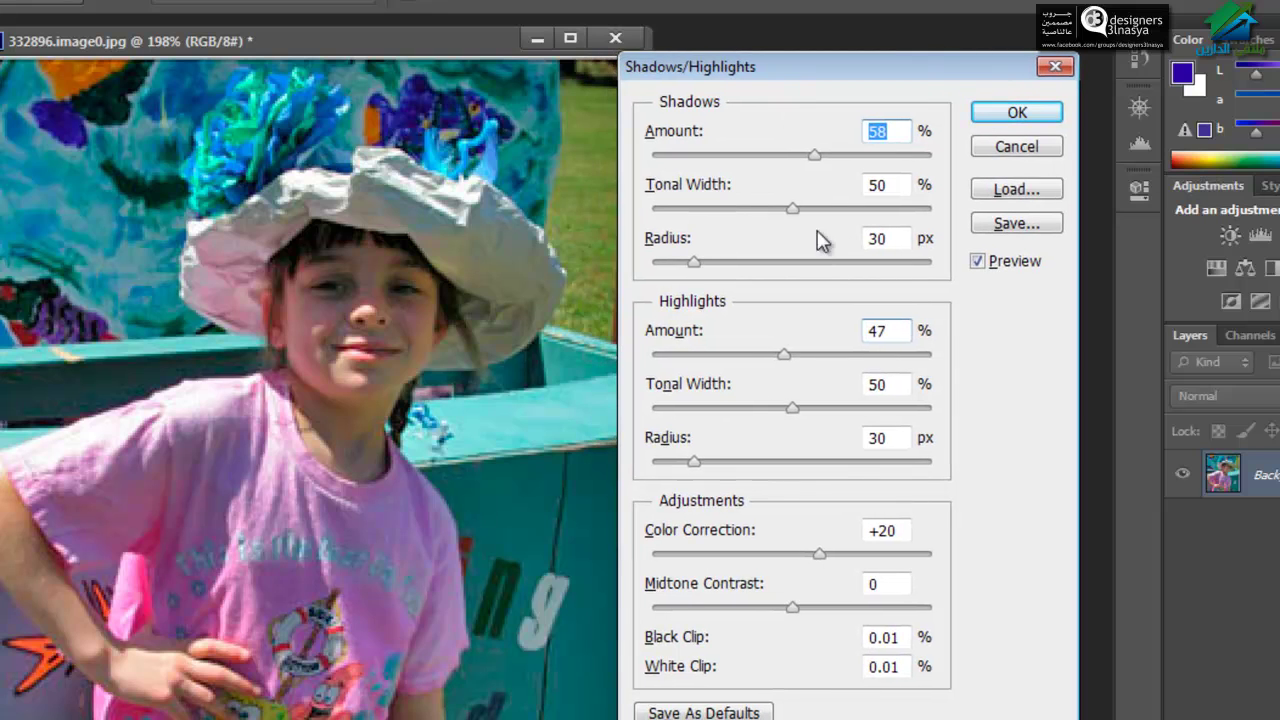
left_click_drag(793, 218, 843, 214)
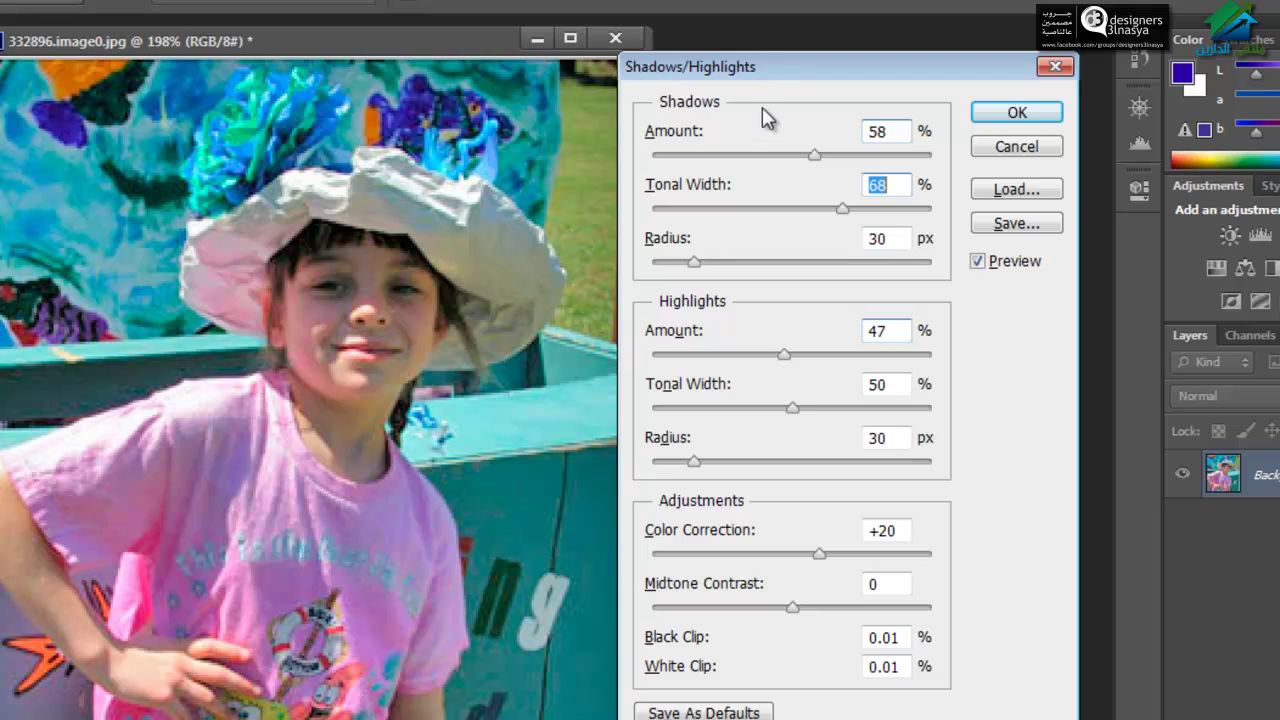
left_click_drag(770, 76, 777, 71)
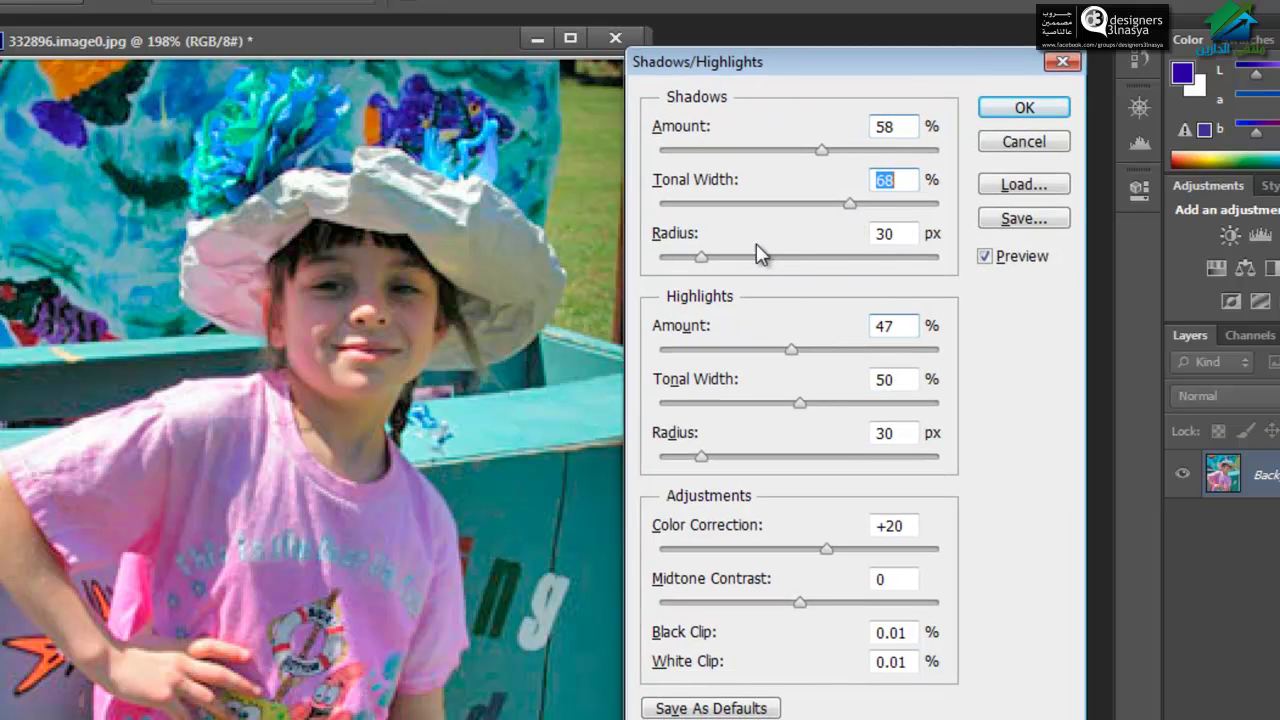
left_click_drag(852, 205, 872, 208)
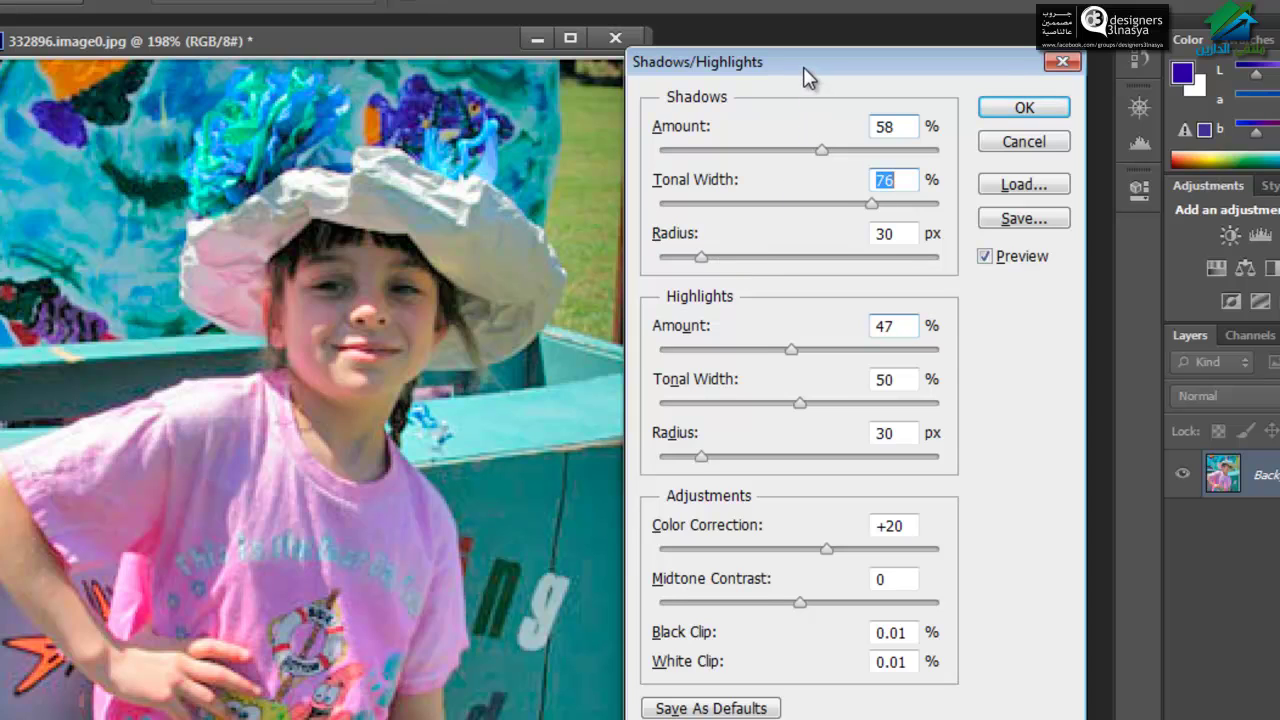
left_click_drag(803, 77, 813, 77)
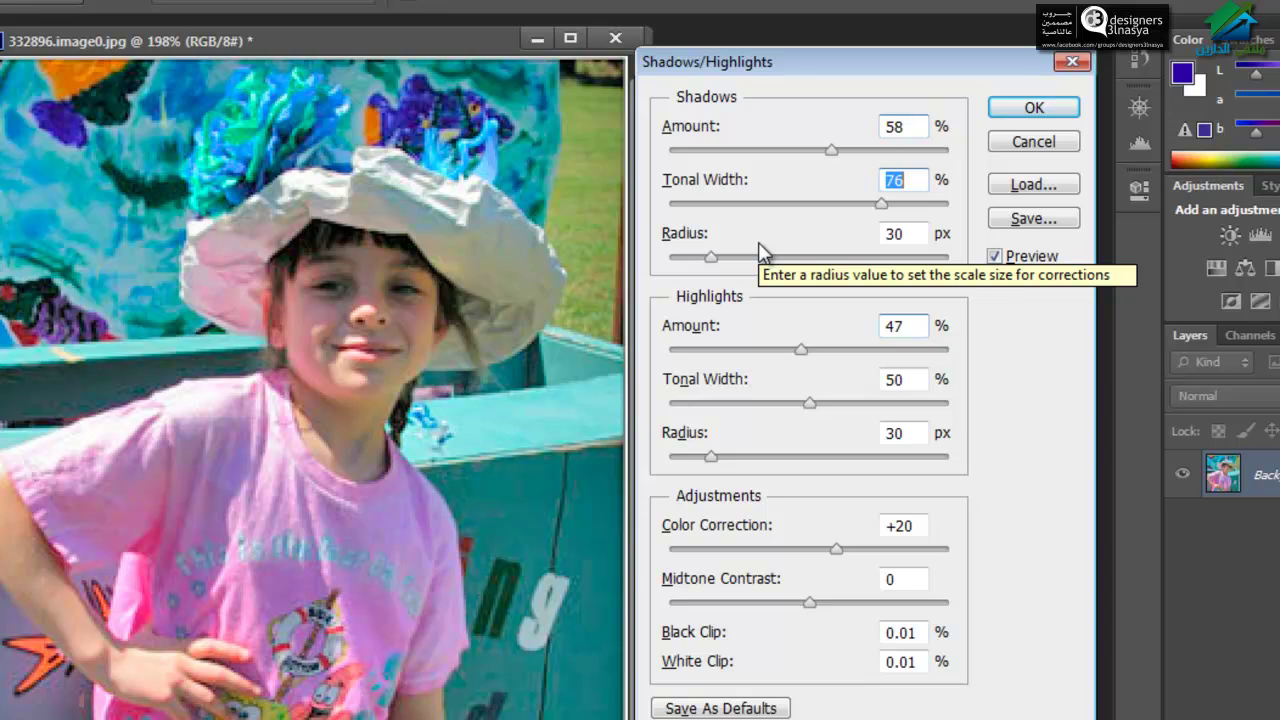
Step: Sweep the Shadows Radius from 39 to 0 to 2500 px and test Color Correction from -48 upward
mouse_move(711, 258)
left_mouse_down()
mouse_move(985, 265)
mouse_move(680, 262)
mouse_move(887, 255)
mouse_move(707, 261)
left_mouse_up()
left_click_drag(789, 310, 715, 316)
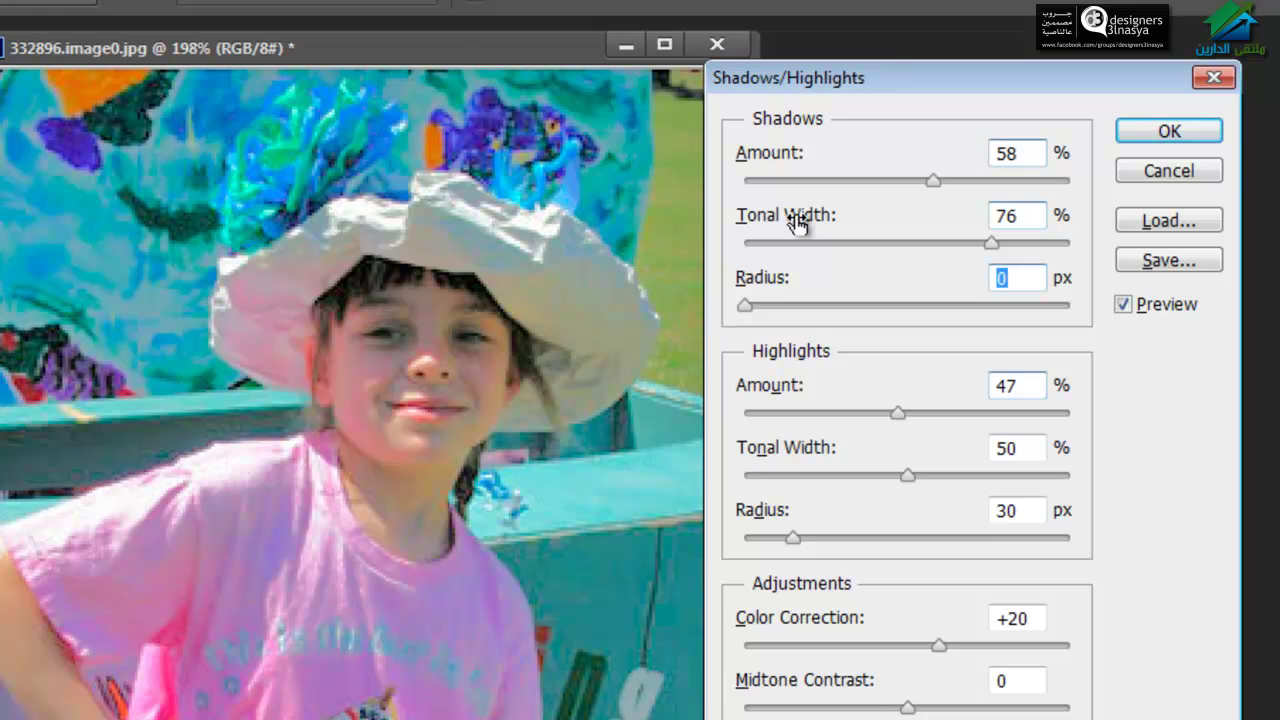
left_click_drag(745, 303, 1044, 305)
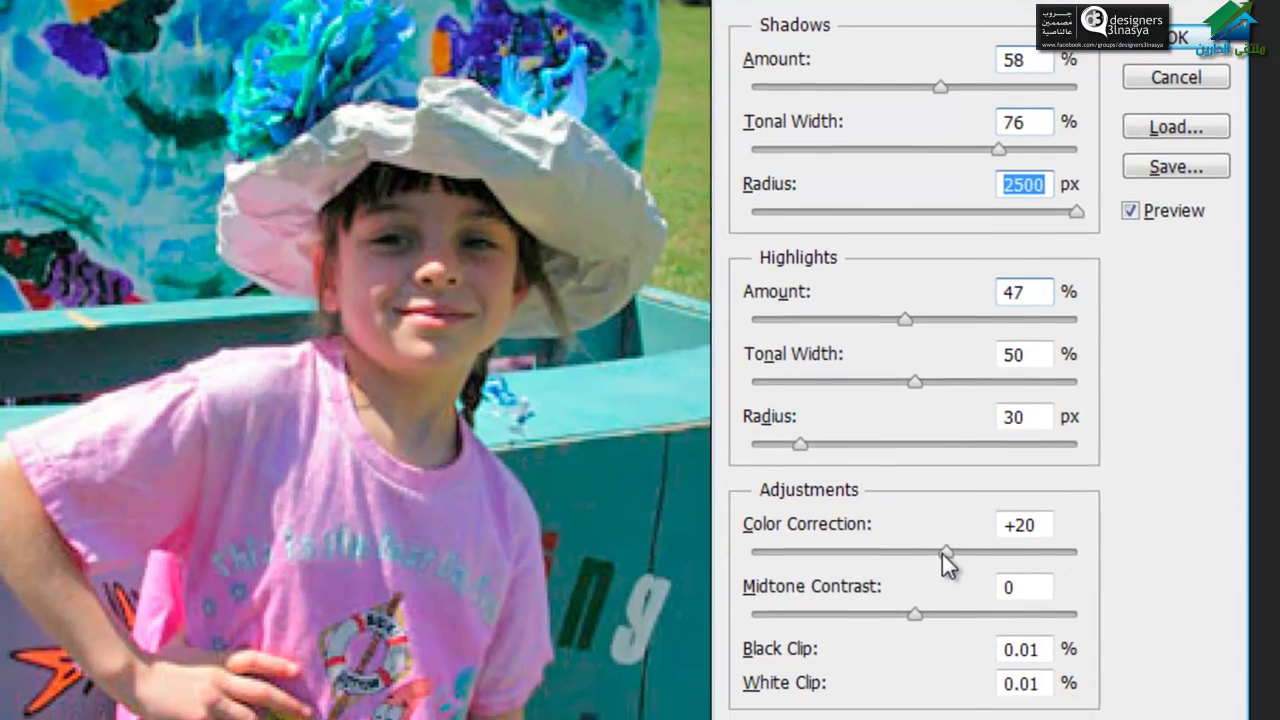
left_click_drag(938, 645, 830, 645)
left_click_drag(824, 538, 946, 538)
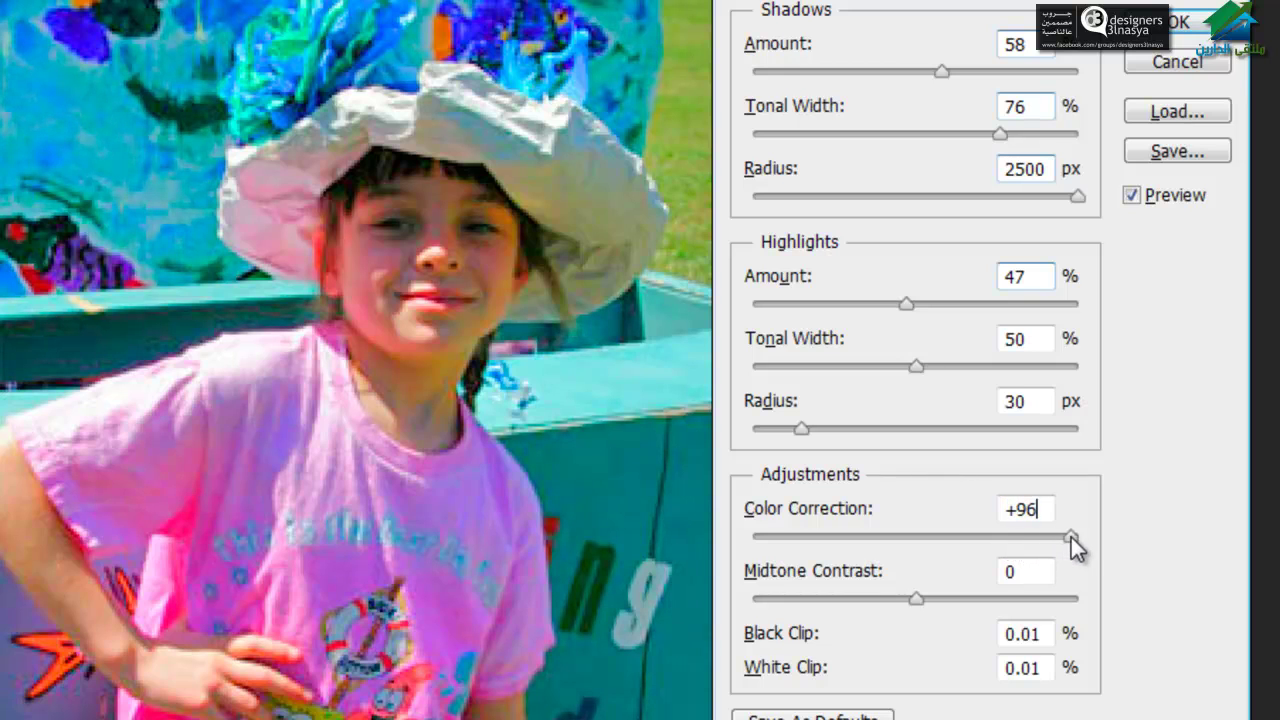
Step: Apply Shadows/Highlights: radius 100 px, highlights 50% at 38% width, colour +39, midtone contrast -3
left_click_drag(1071, 537, 1094, 536)
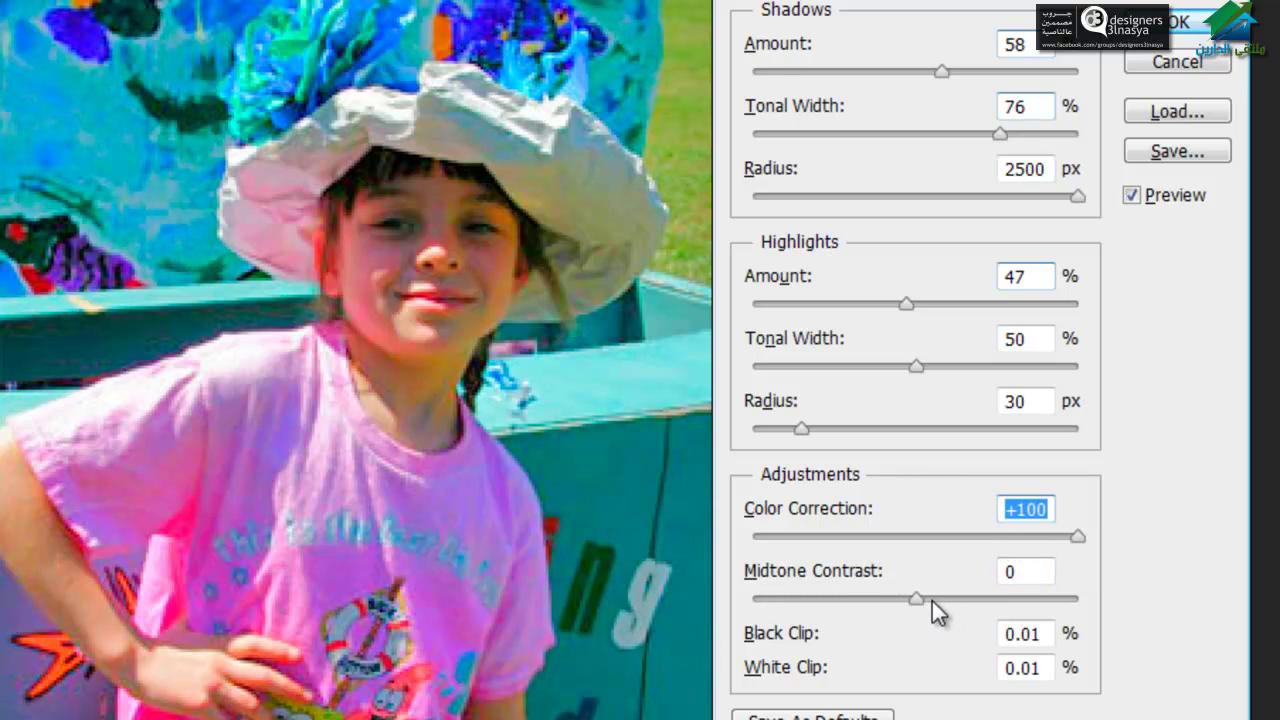
mouse_move(916, 599)
left_mouse_down()
mouse_move(1030, 599)
mouse_move(834, 602)
mouse_move(910, 600)
left_mouse_up()
mouse_move(1077, 537)
left_mouse_down()
mouse_move(936, 536)
mouse_move(979, 536)
left_mouse_up()
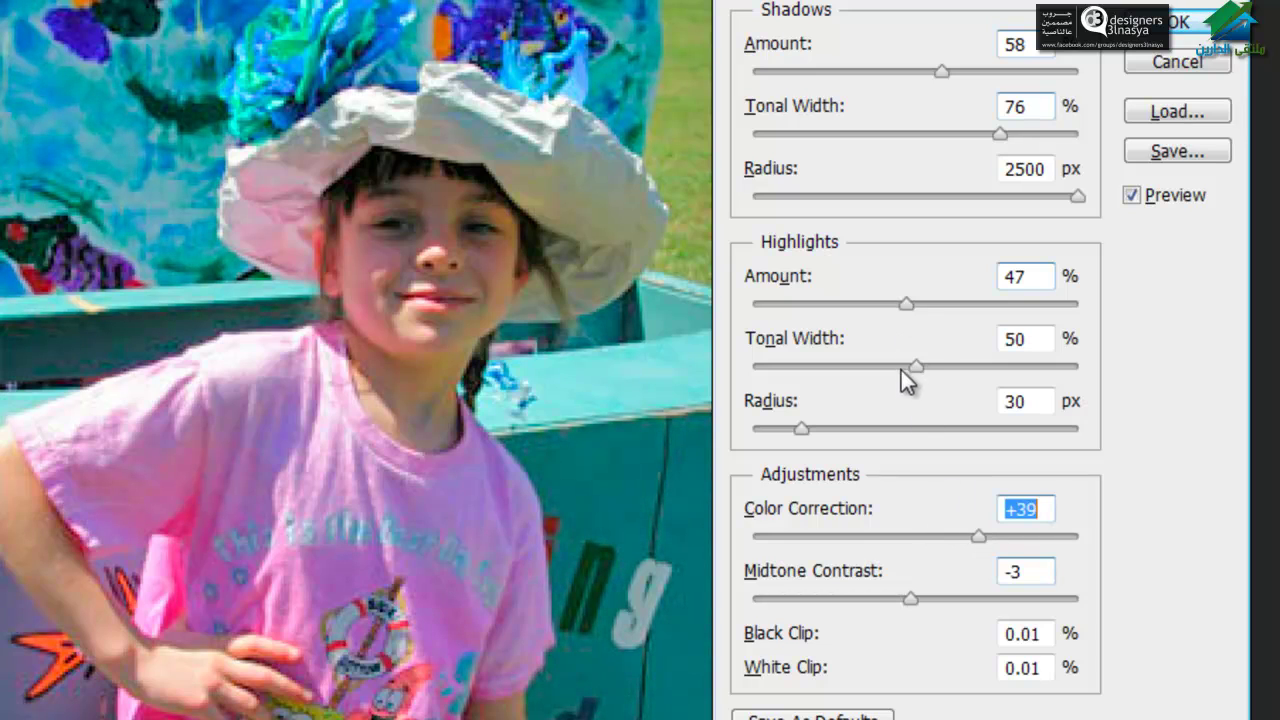
left_click_drag(902, 368, 876, 368)
left_click(910, 303)
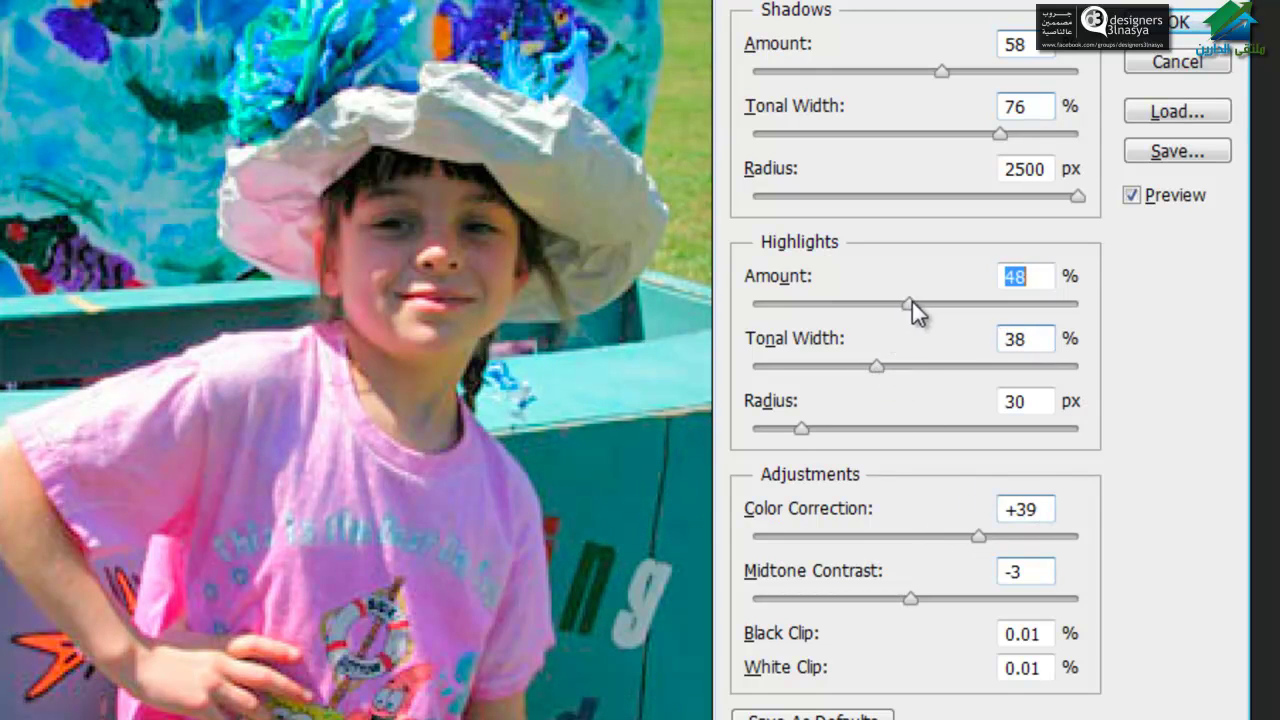
left_click_drag(912, 301, 925, 302)
left_click_drag(1076, 197, 905, 196)
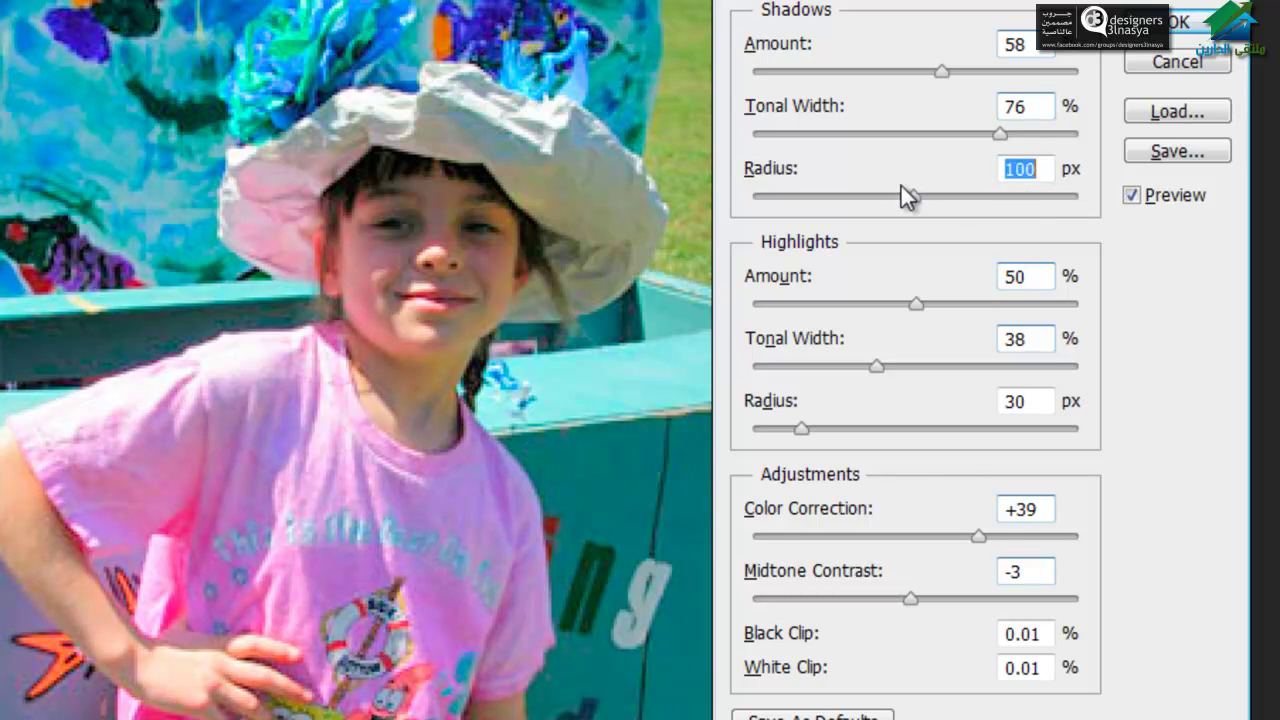
left_click(1168, 32)
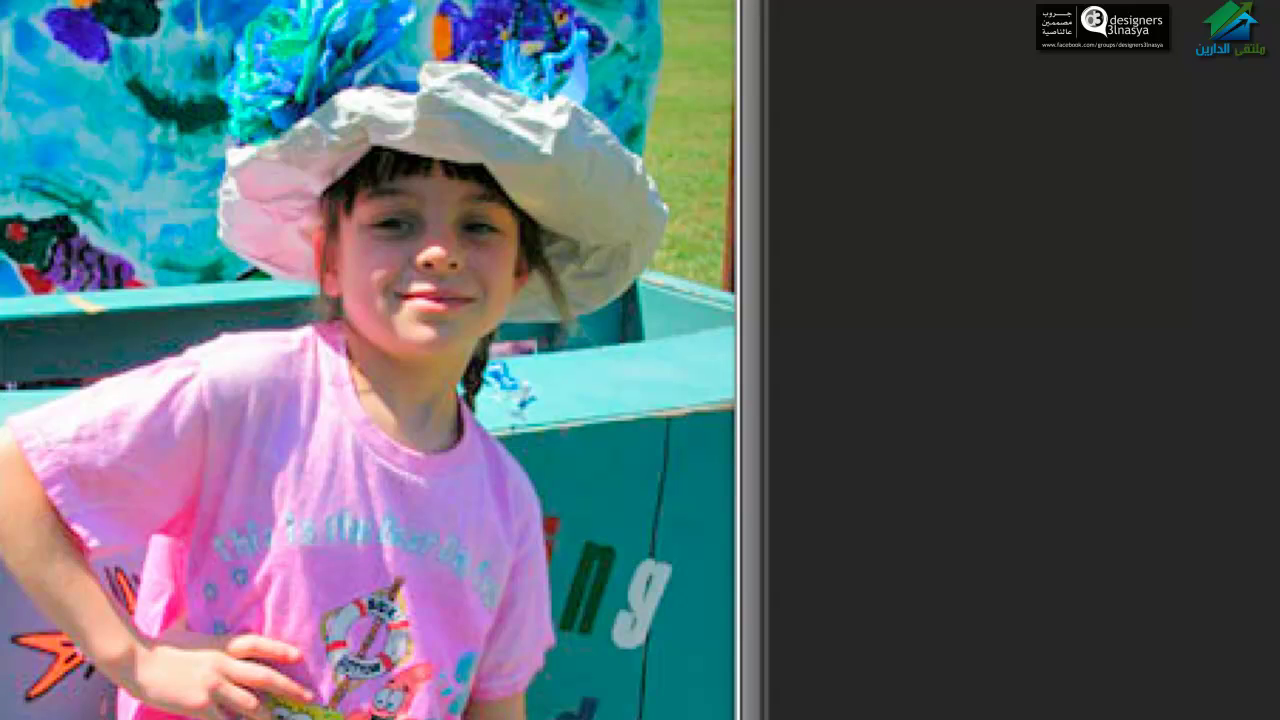
Step: Show and hide the Character panel, then move the portrait further right in the workspace
left_click(555, 140)
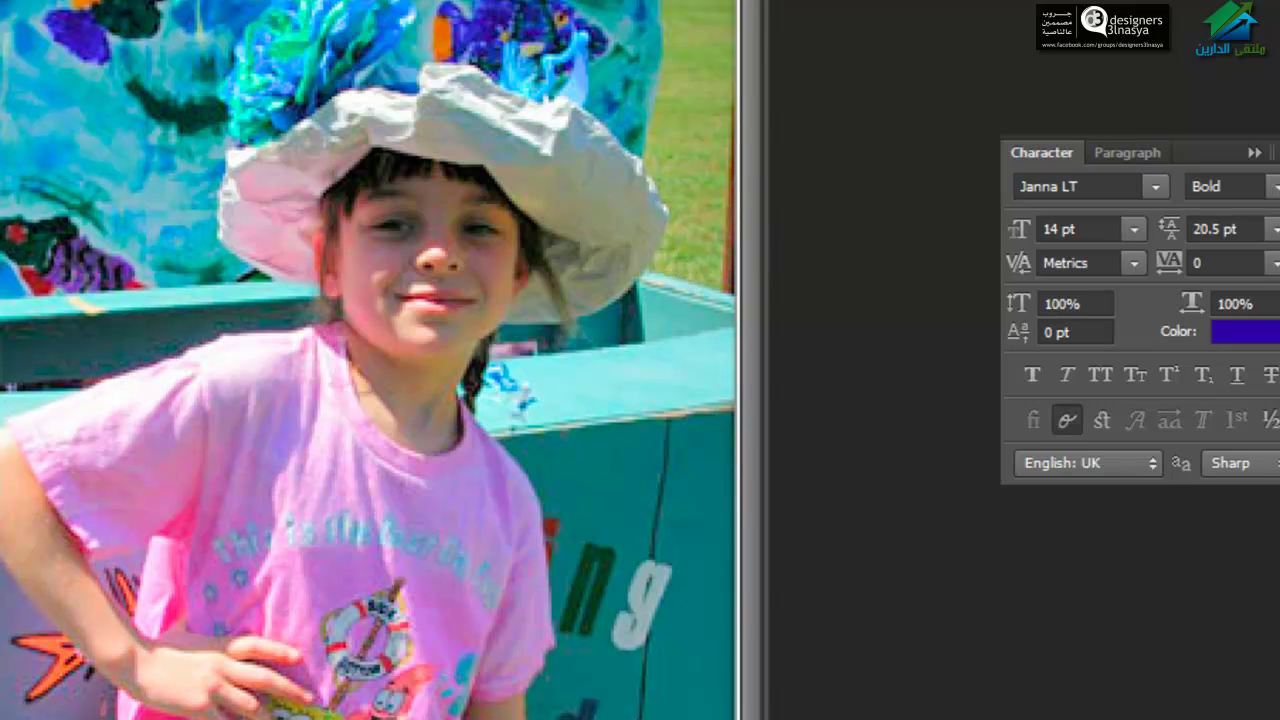
left_click(1253, 153)
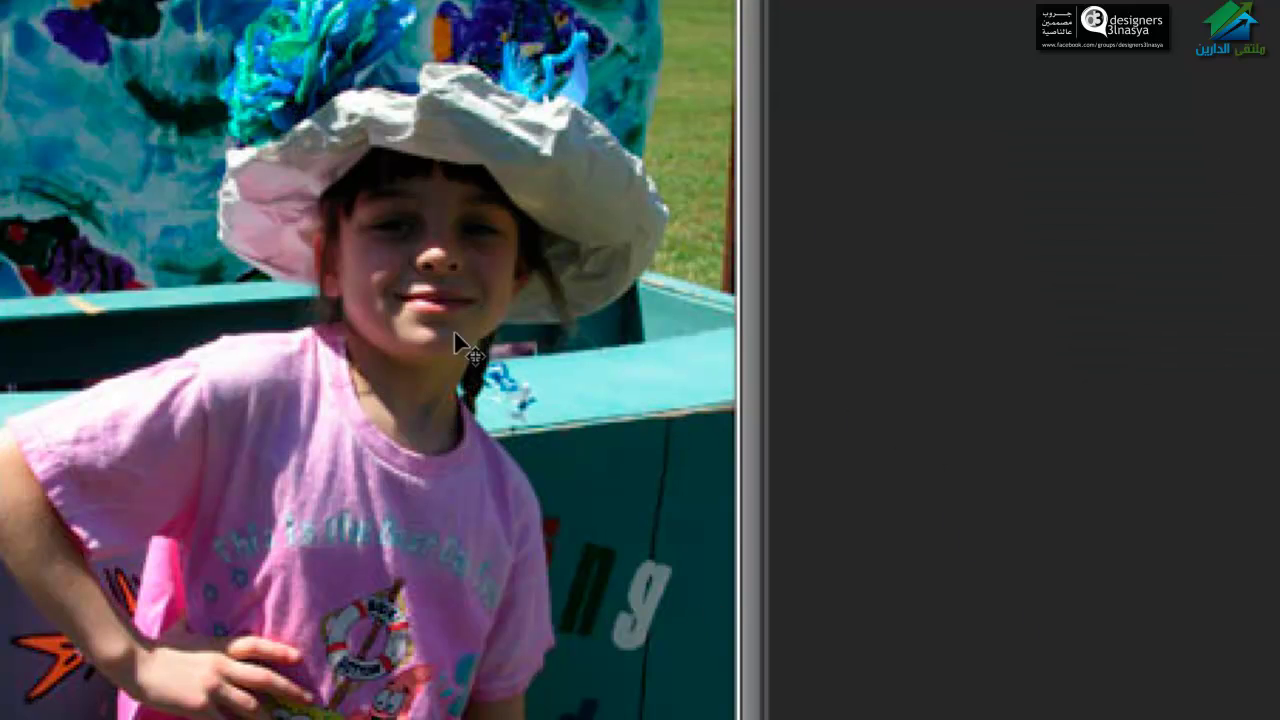
left_click_drag(455, 363, 666, 373)
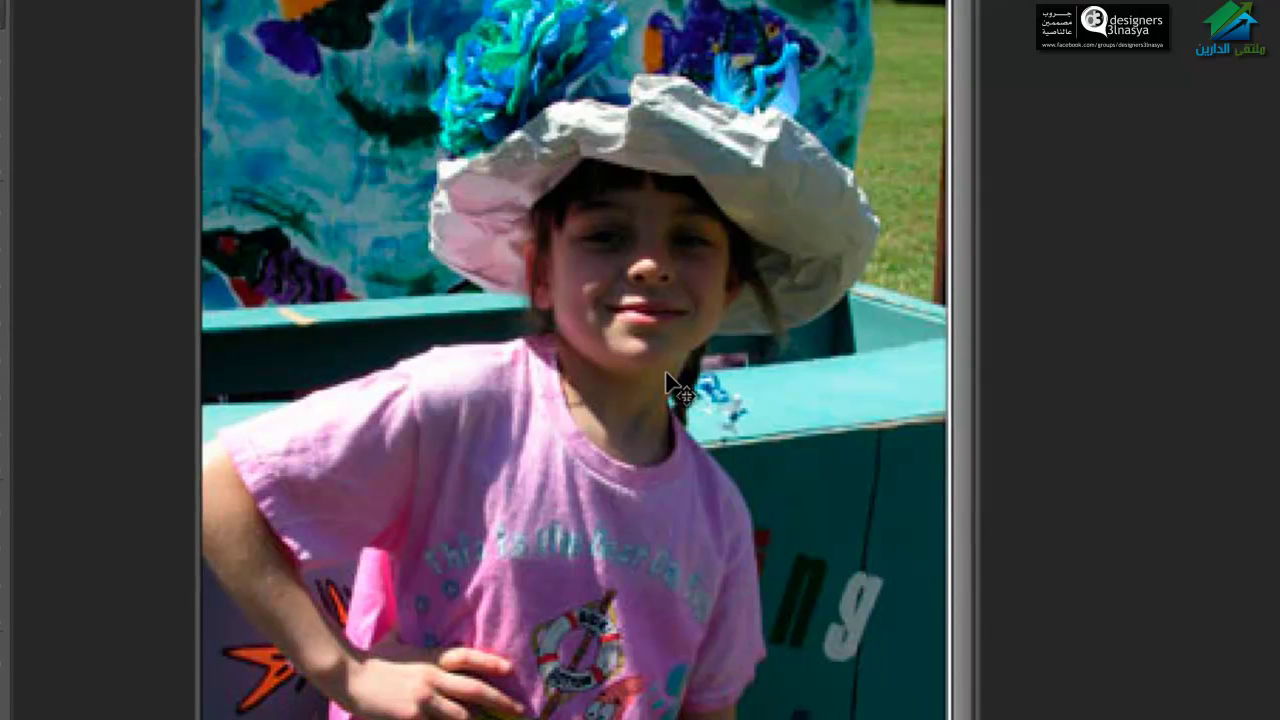
Step: Restore the corrected portrait look and cancel the close prompt, keeping the document open
key("ctrl+shift+l")
key("m")
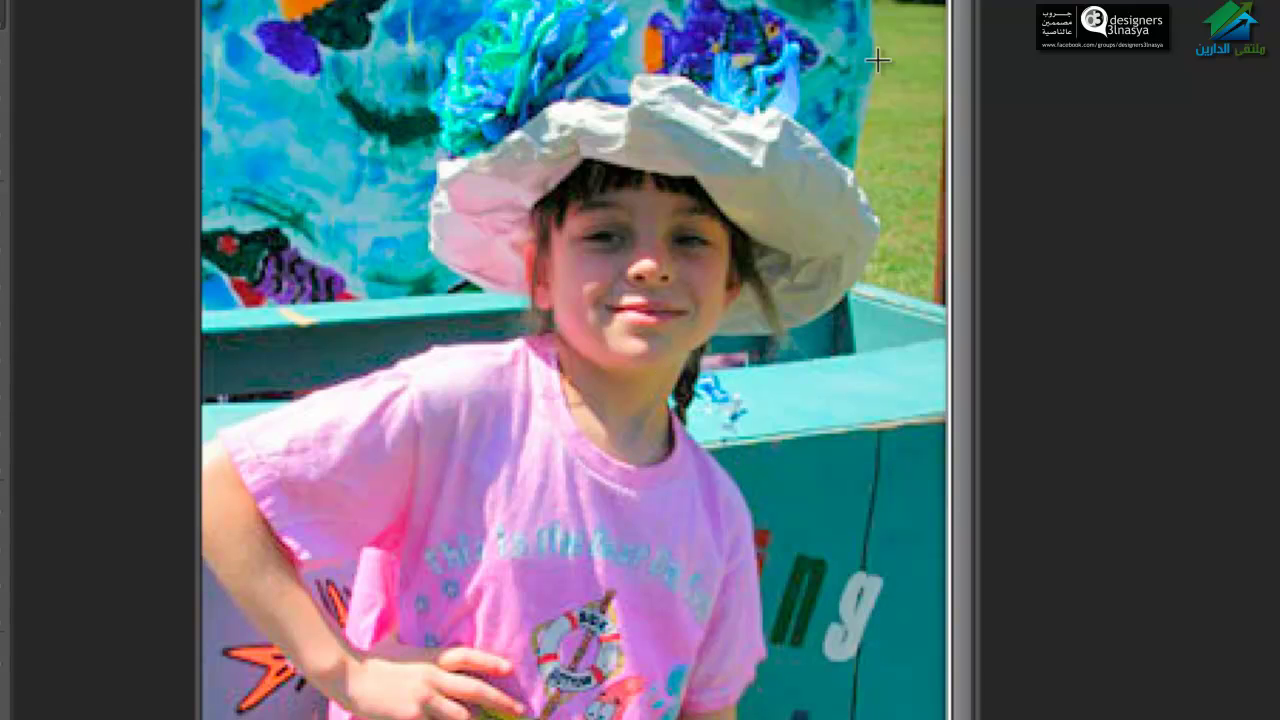
key("ctrl+w")
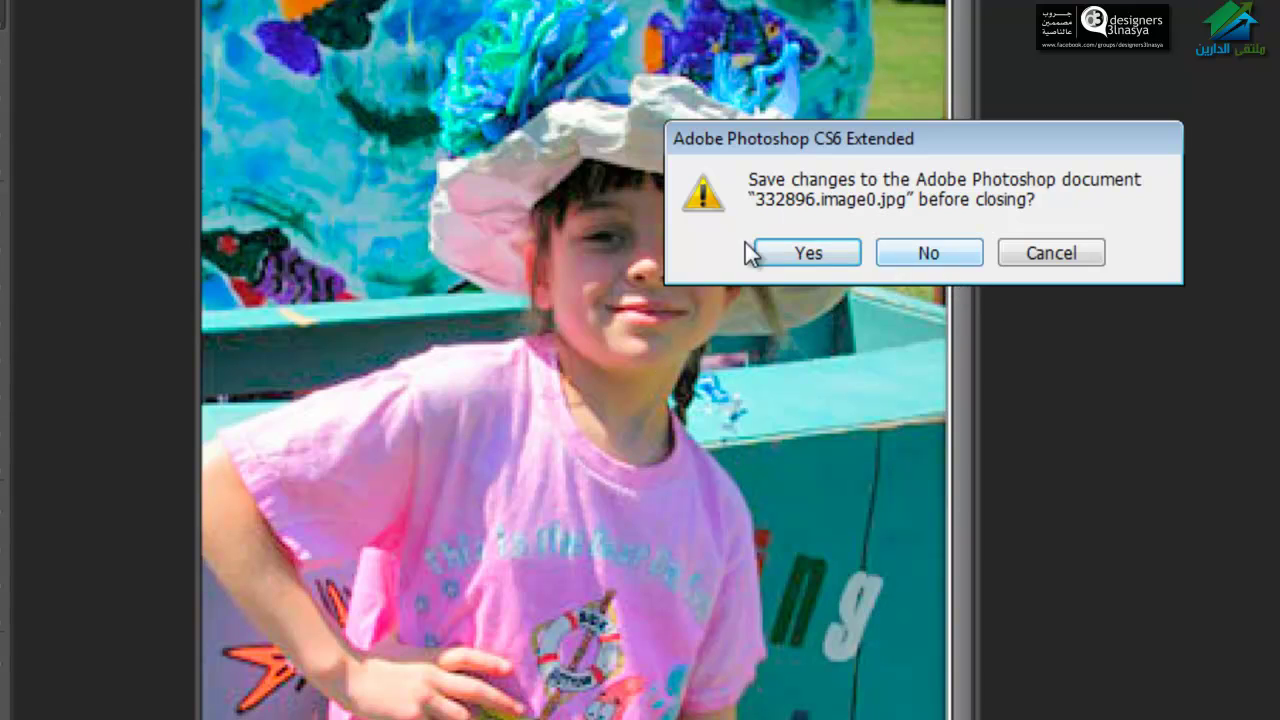
left_click(1045, 253)
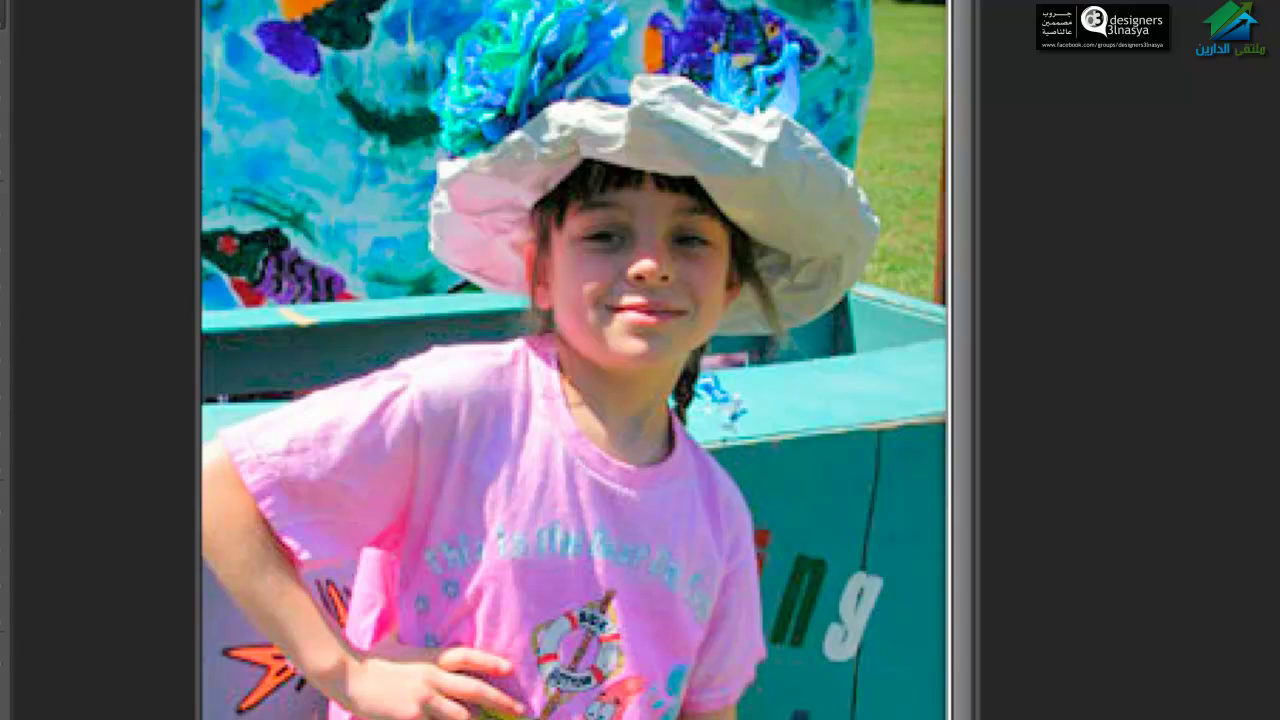
key("alt+i")
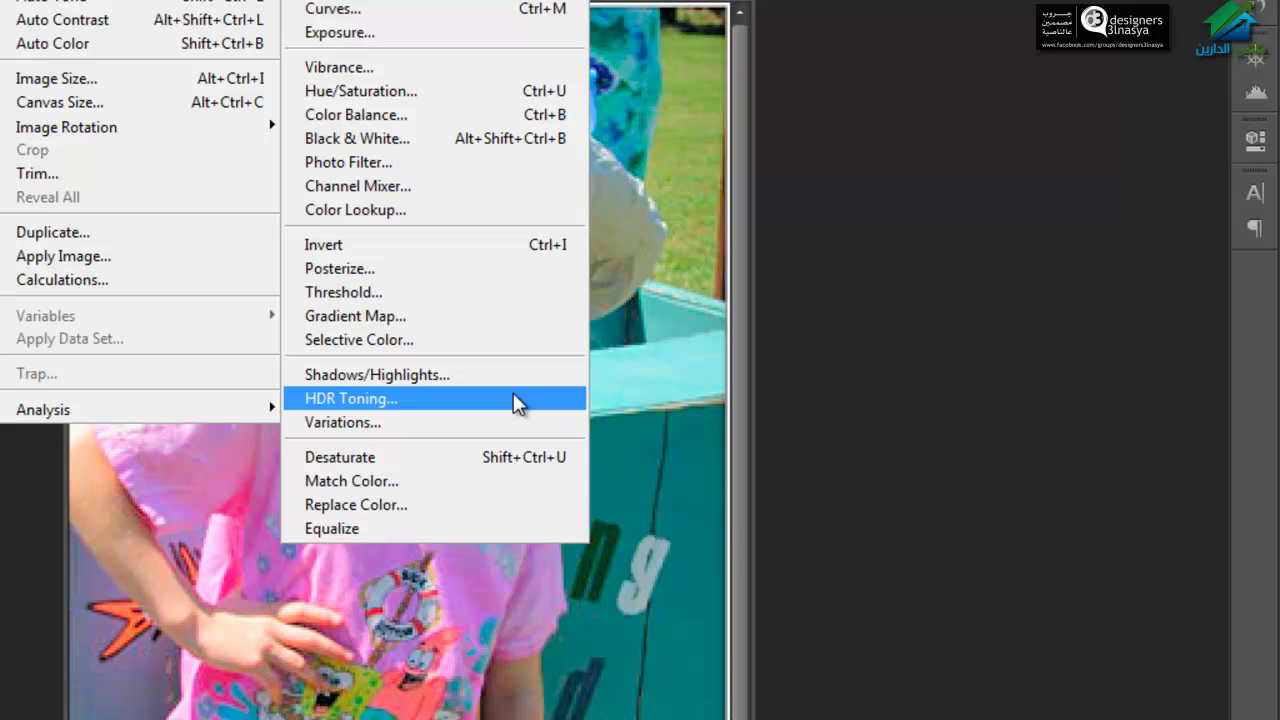
Step: Close the portrait document, discarding its changes
left_click(661, 80)
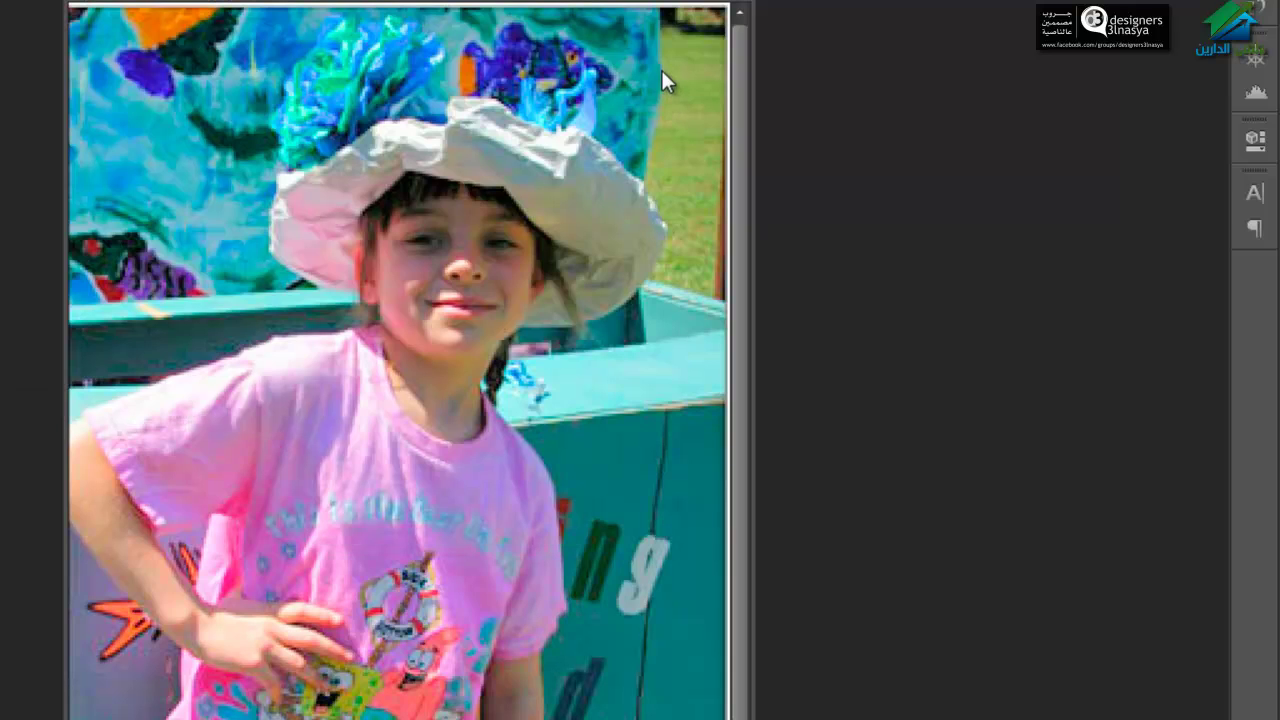
left_click(742, 3)
left_click(743, 251)
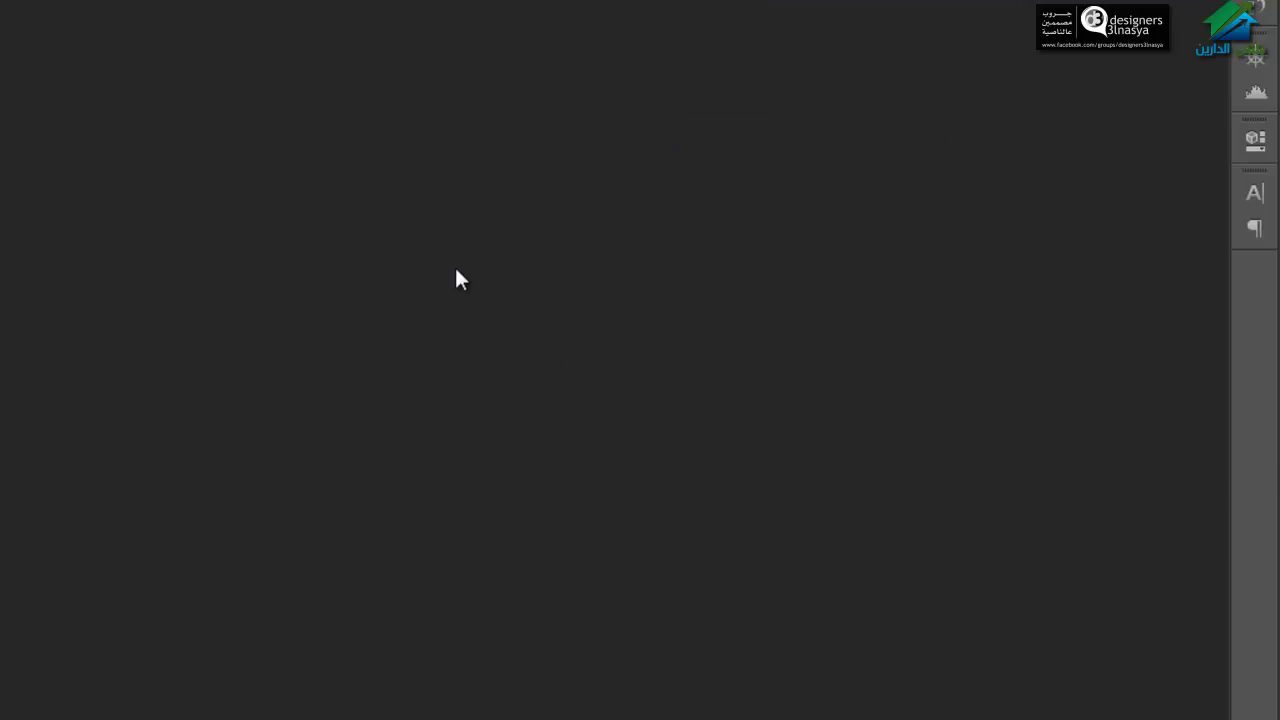
Step: Open hdr_before.jpg, centre its window, and view it at 100% zoom
key("ctrl+o")
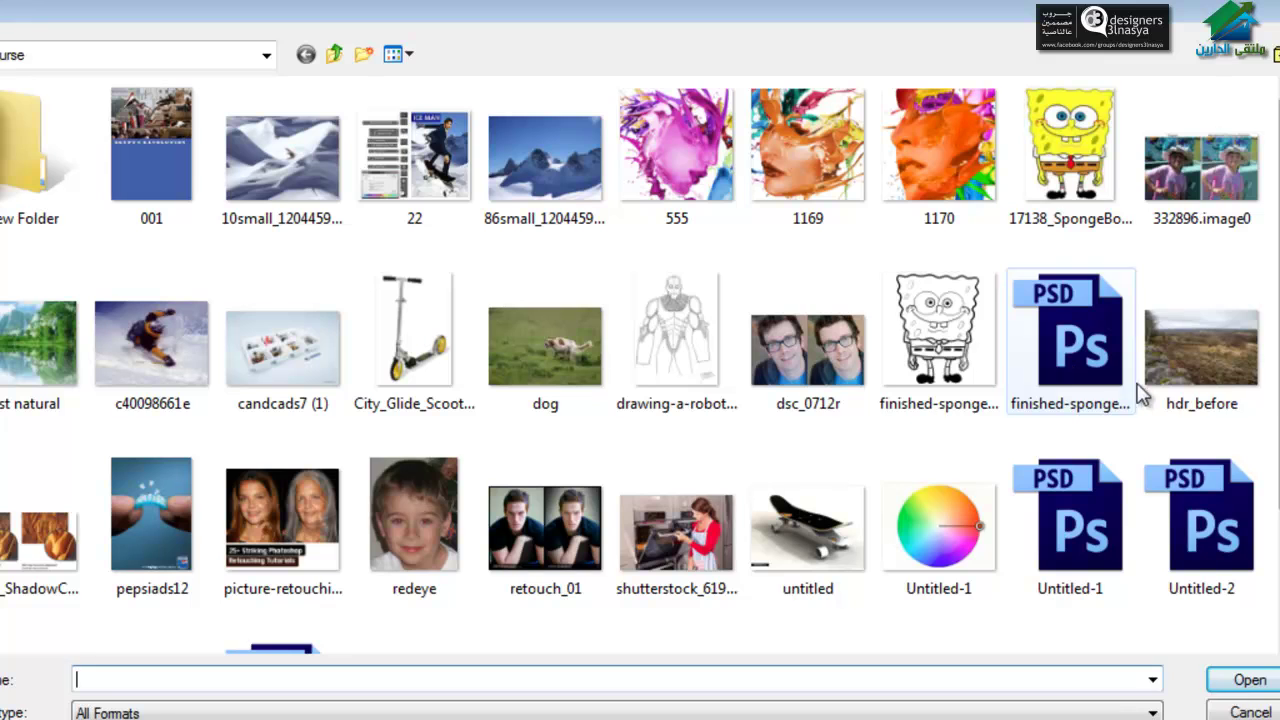
left_click(1196, 355)
scroll(806, 500, "down", 2)
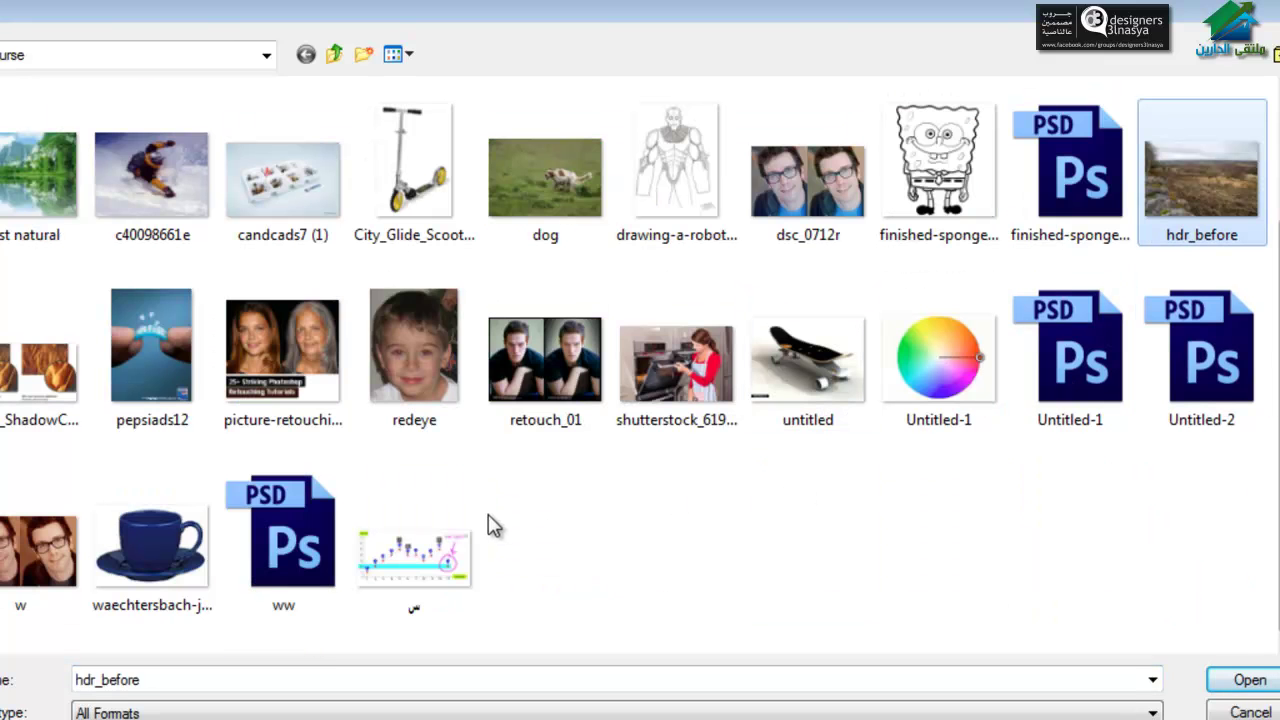
double_click(1180, 215)
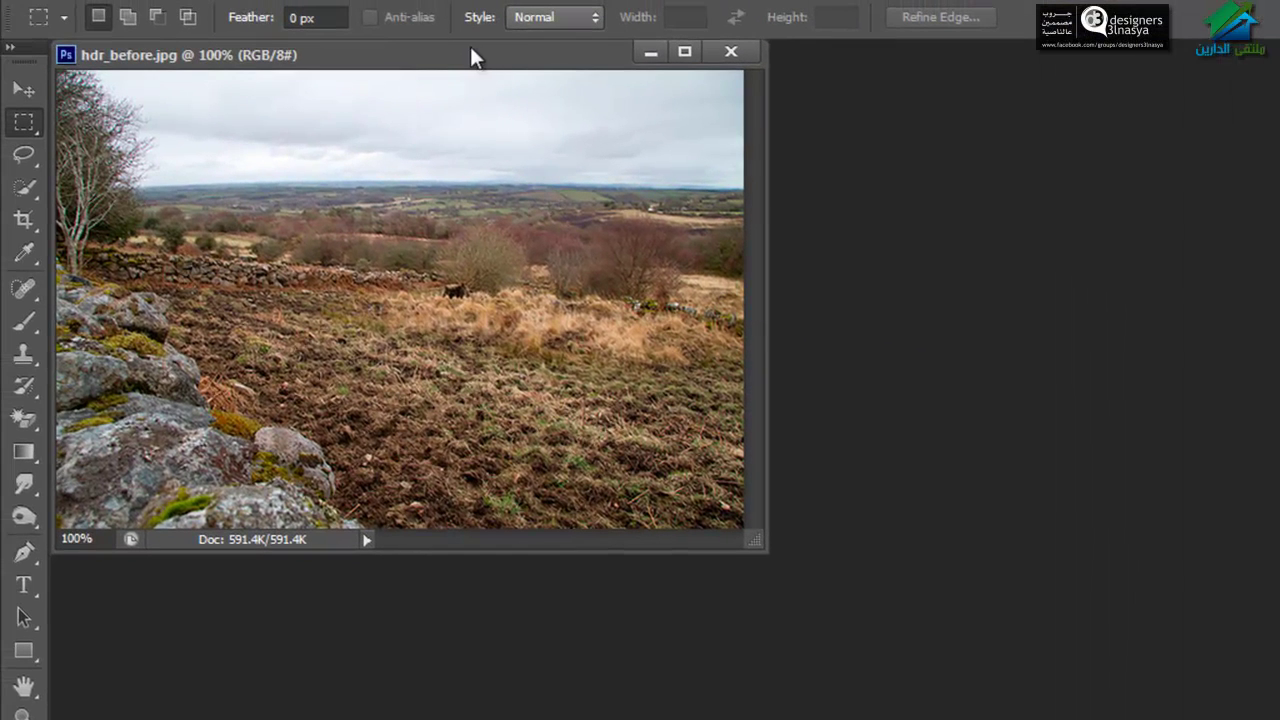
left_click_drag(437, 63, 640, 169)
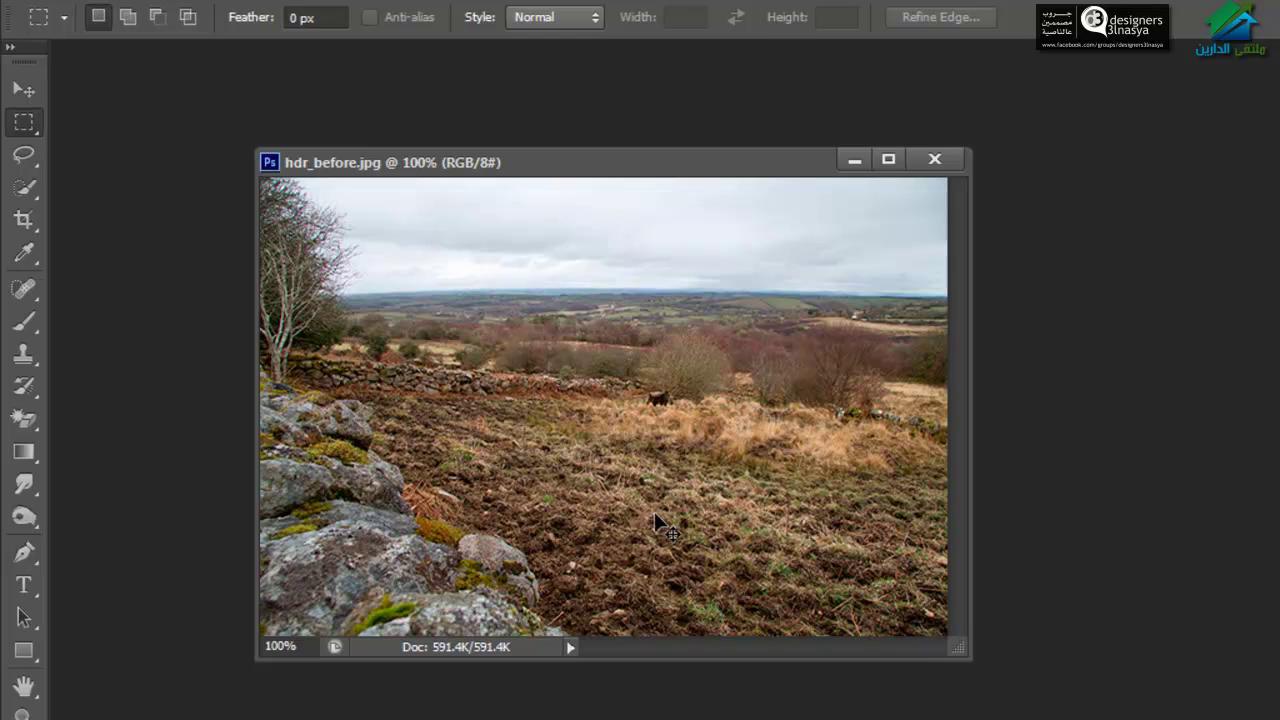
key("ctrl+0")
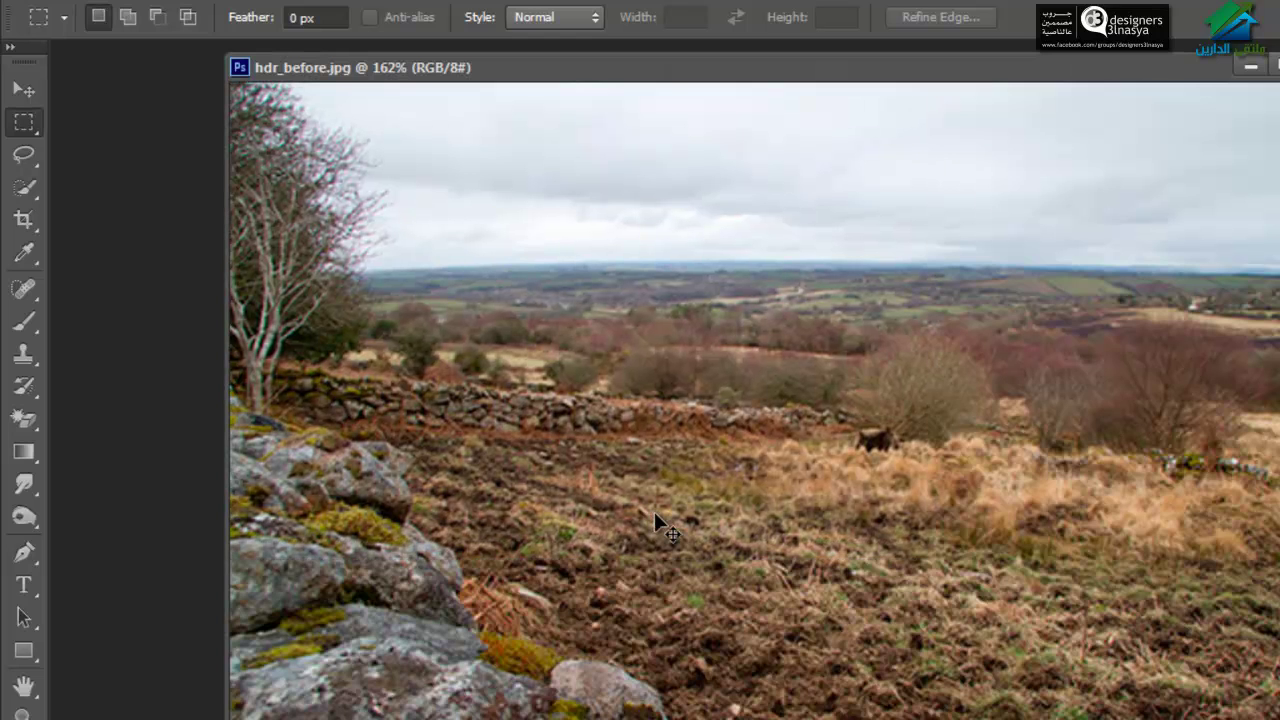
key("ctrl+1")
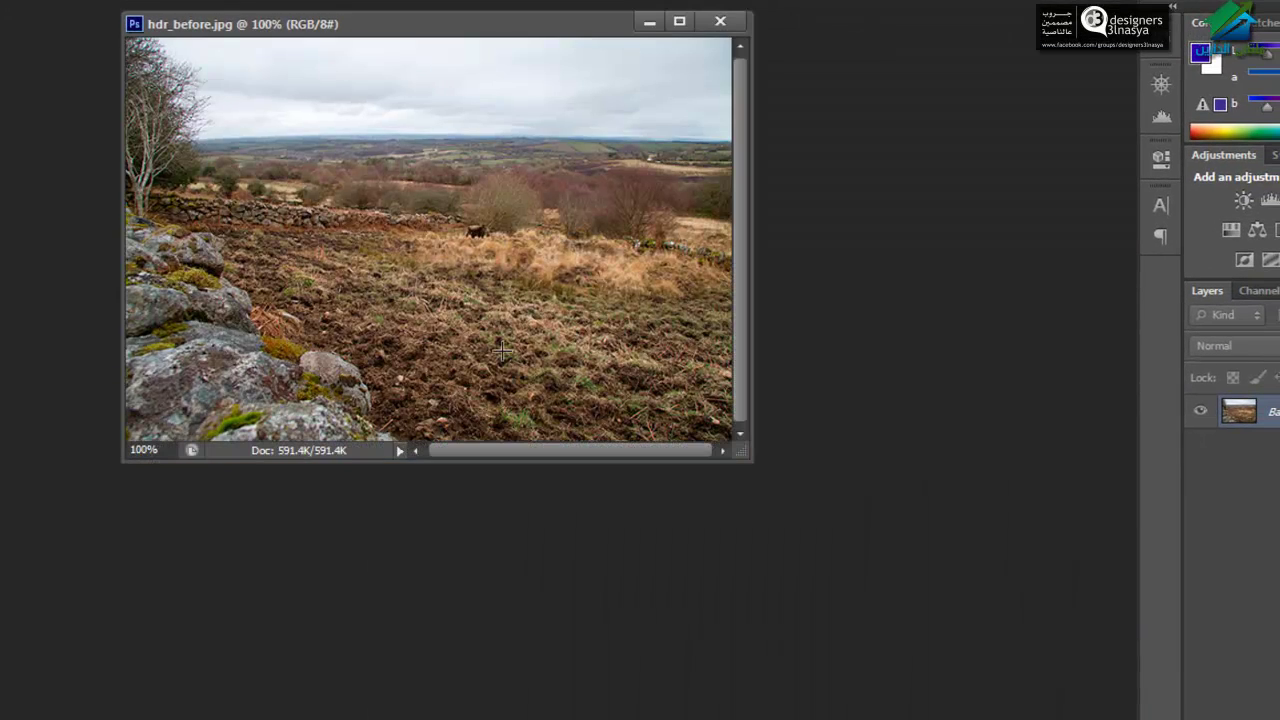
key("ctrl+w")
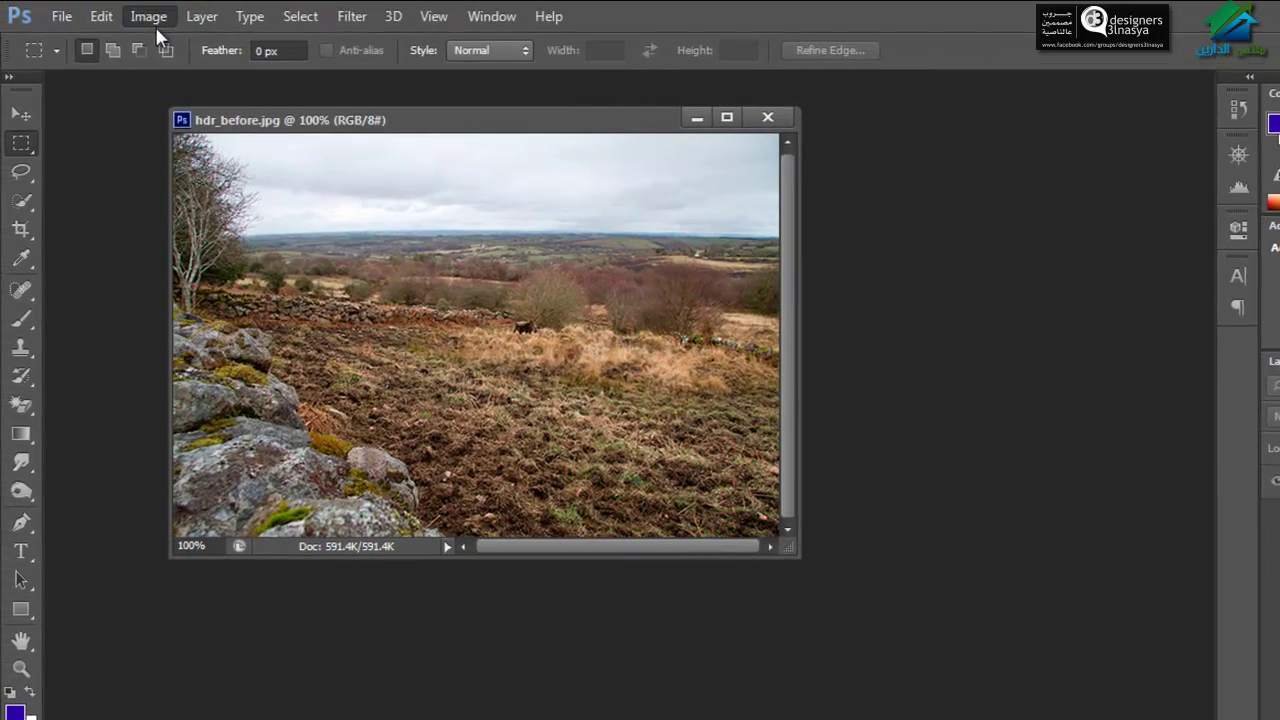
Step: Open HDR Toning on the landscape and toggle its preview to compare with the original
left_click(152, 18)
mouse_move(181, 72)
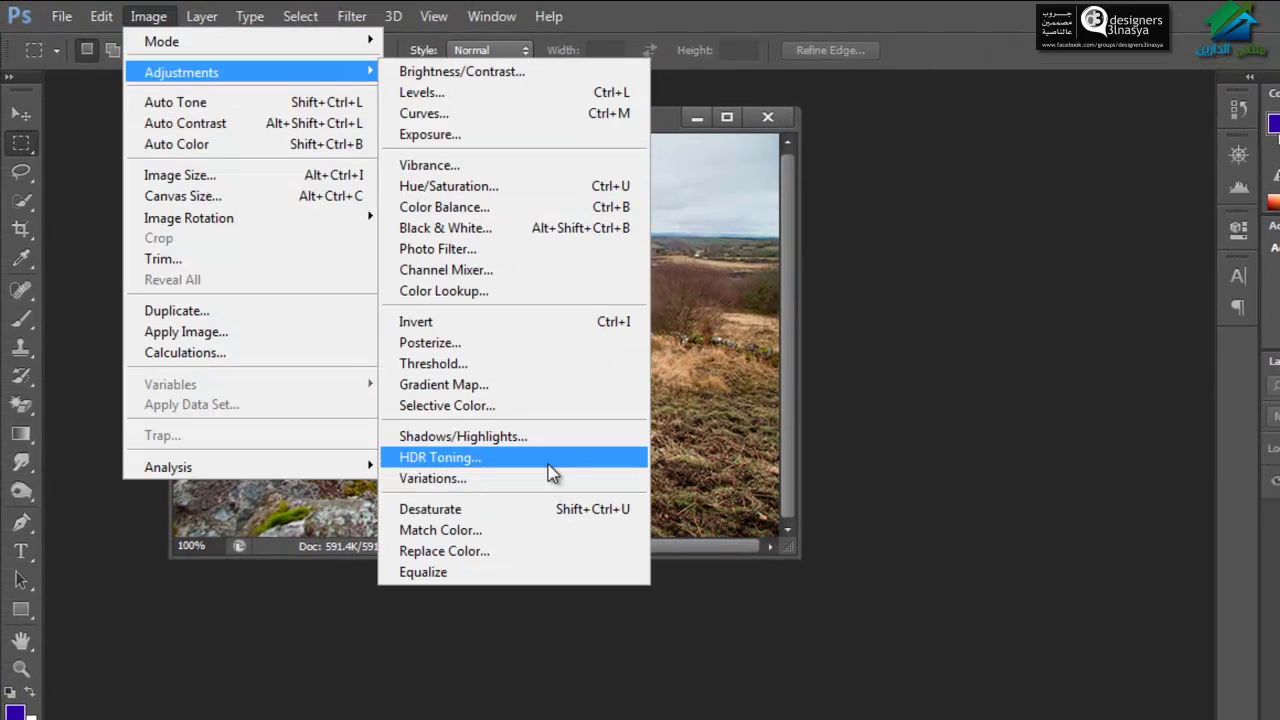
left_click(548, 460)
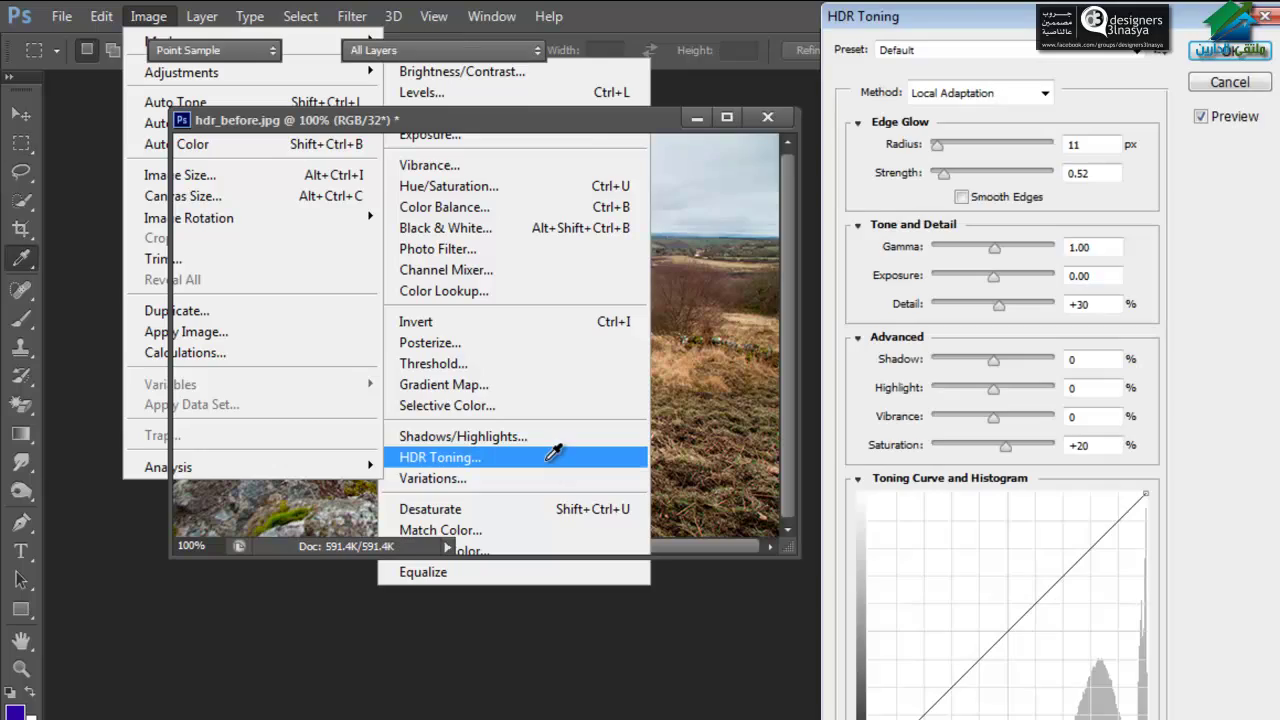
left_click_drag(969, 12, 928, 63)
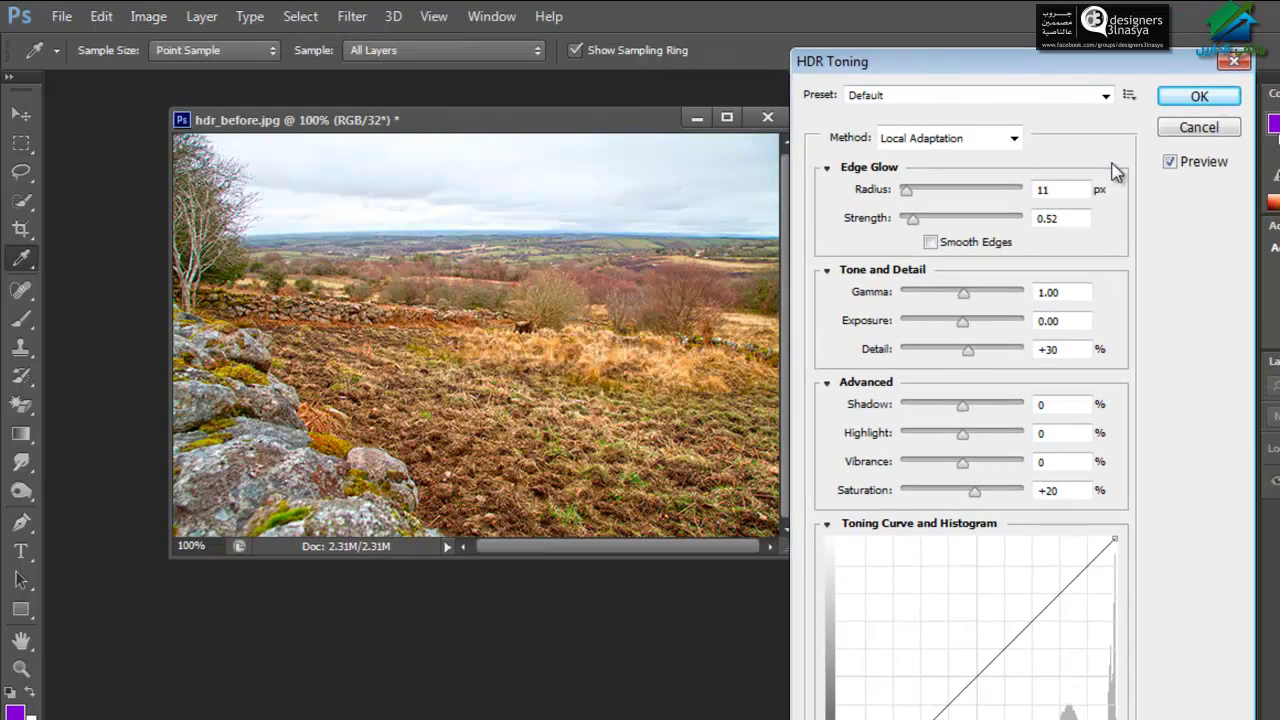
key("alt")
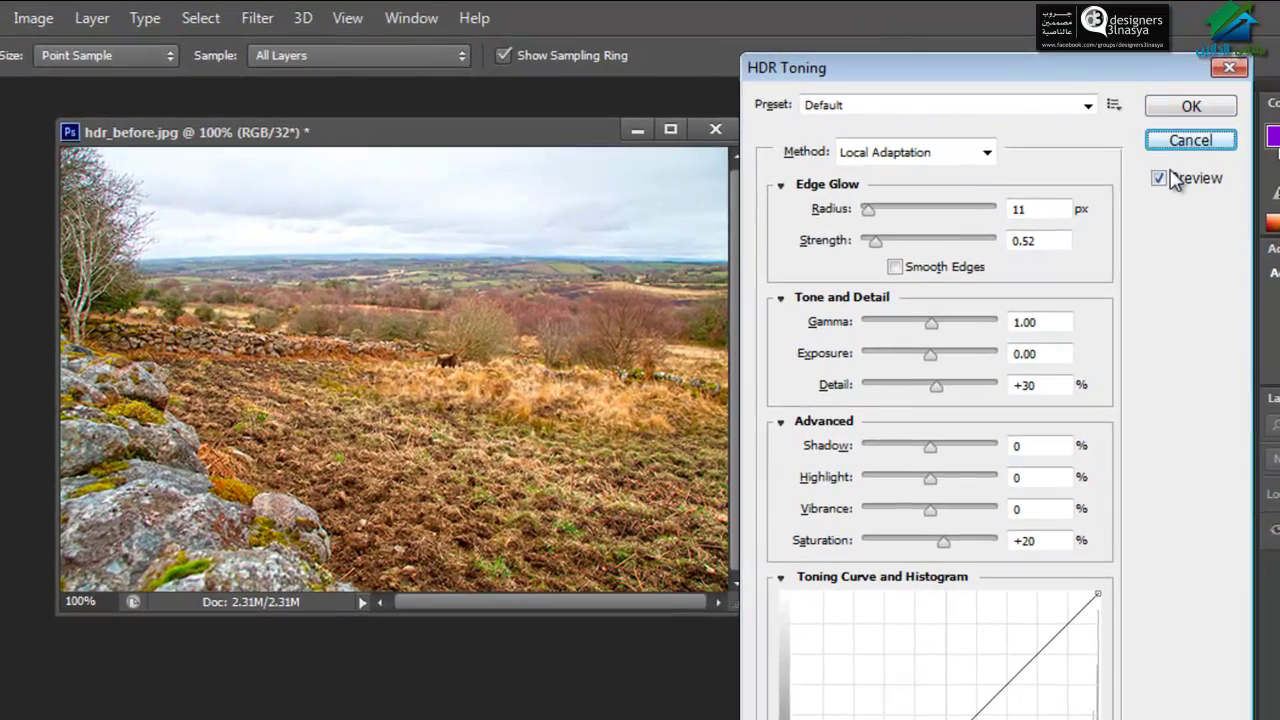
left_click(1172, 165)
left_click(1175, 185)
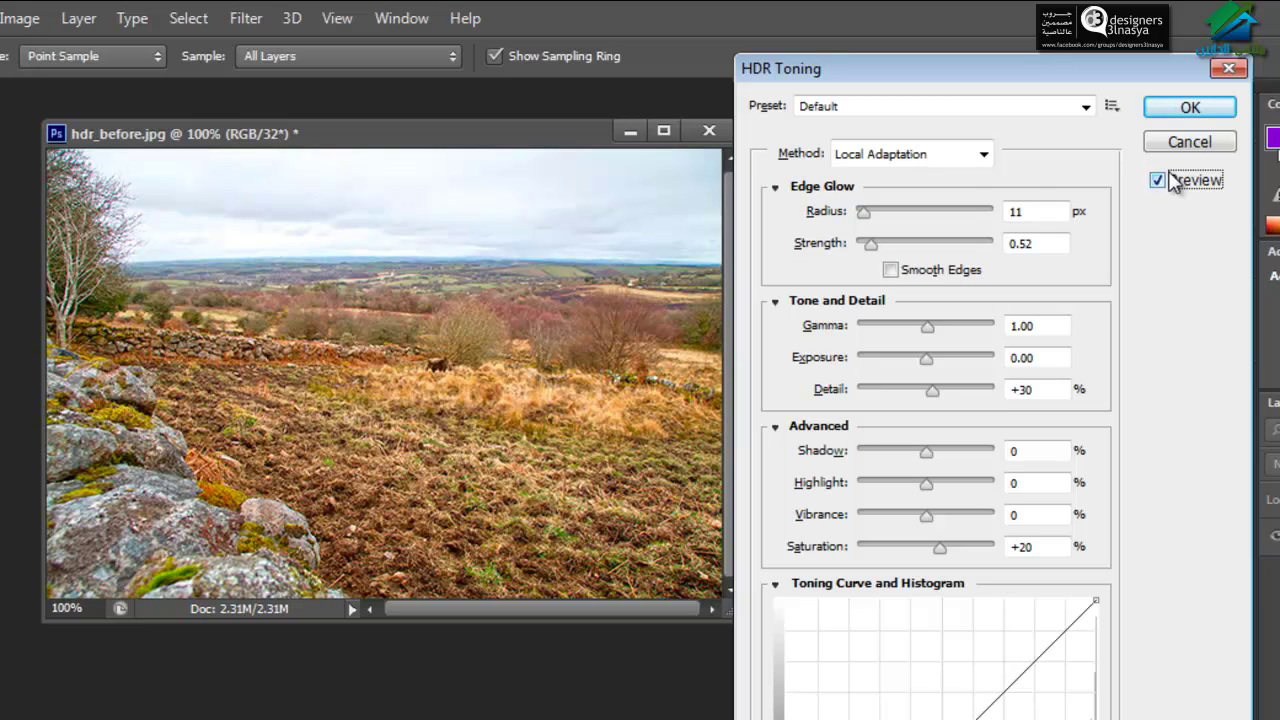
left_click(1176, 184)
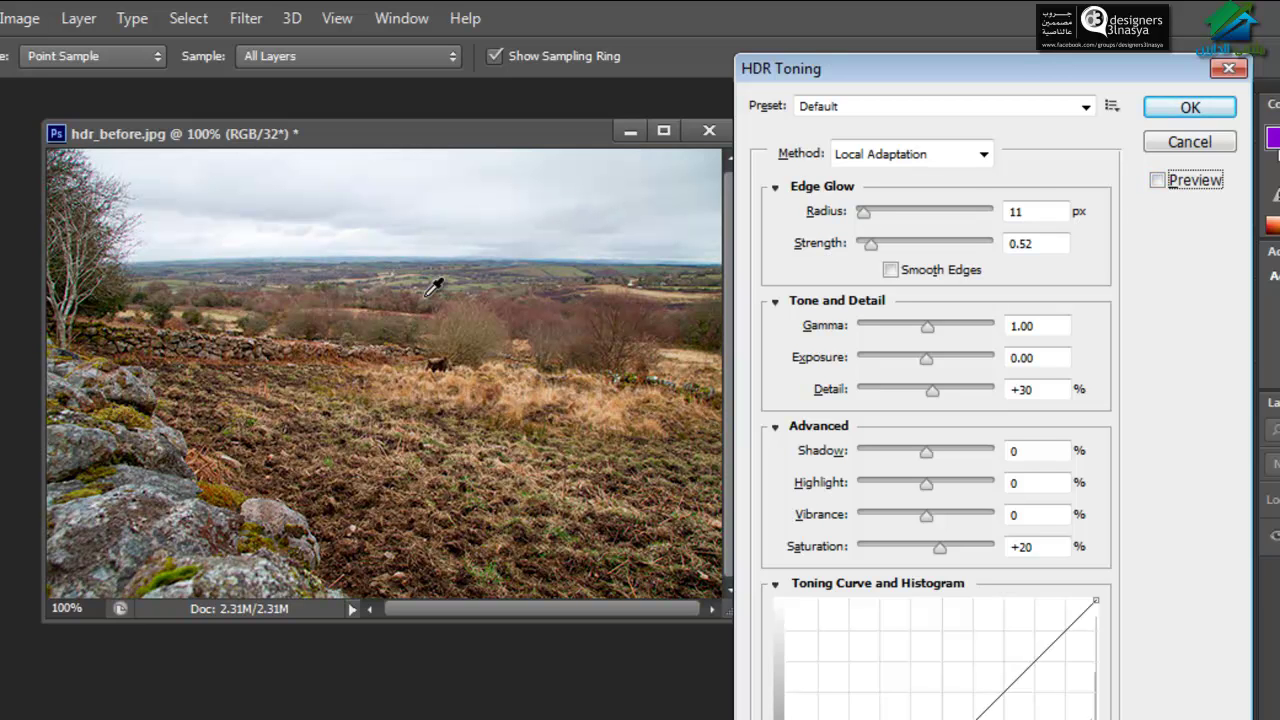
left_click(1200, 184)
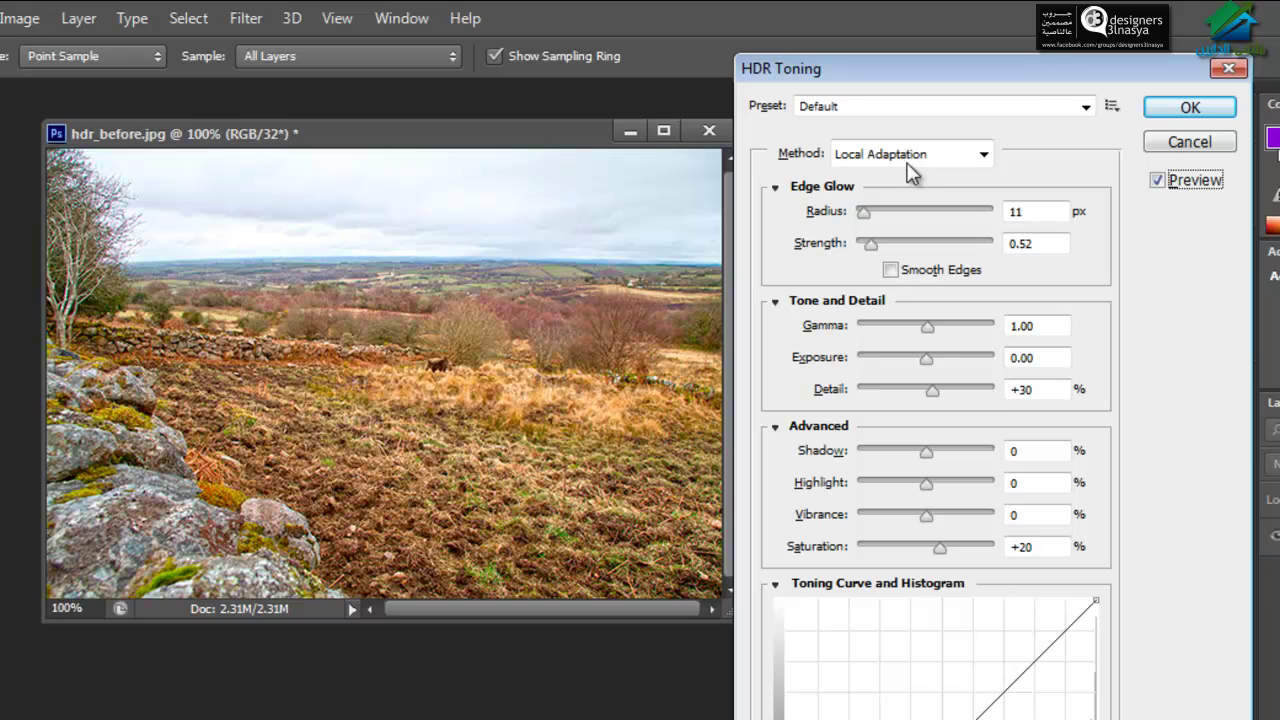
Step: Set edge glow Radius 84 px and Strength 0.59, turn on Smooth Edges, and try Gamma
mouse_move(865, 212)
left_mouse_down()
mouse_move(912, 226)
mouse_move(905, 250)
mouse_move(885, 253)
mouse_move(903, 251)
mouse_move(904, 220)
mouse_move(884, 250)
mouse_move(896, 256)
mouse_move(873, 248)
left_mouse_up()
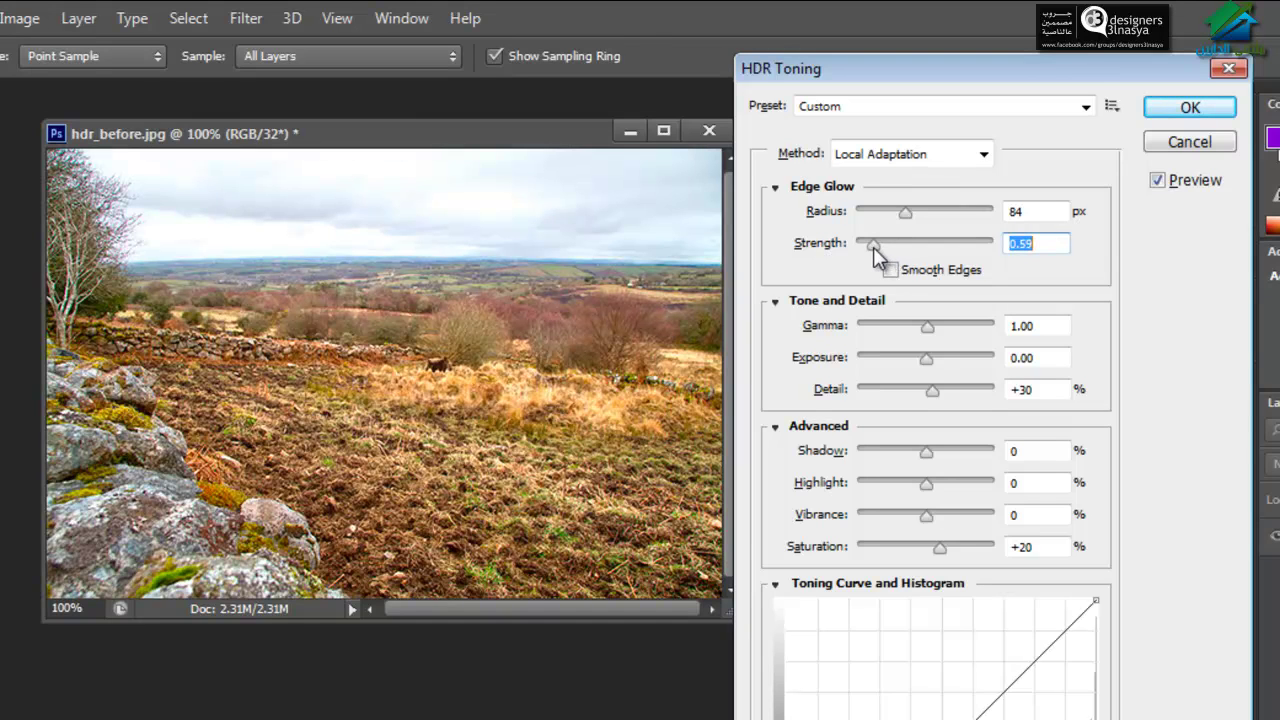
left_click(891, 271)
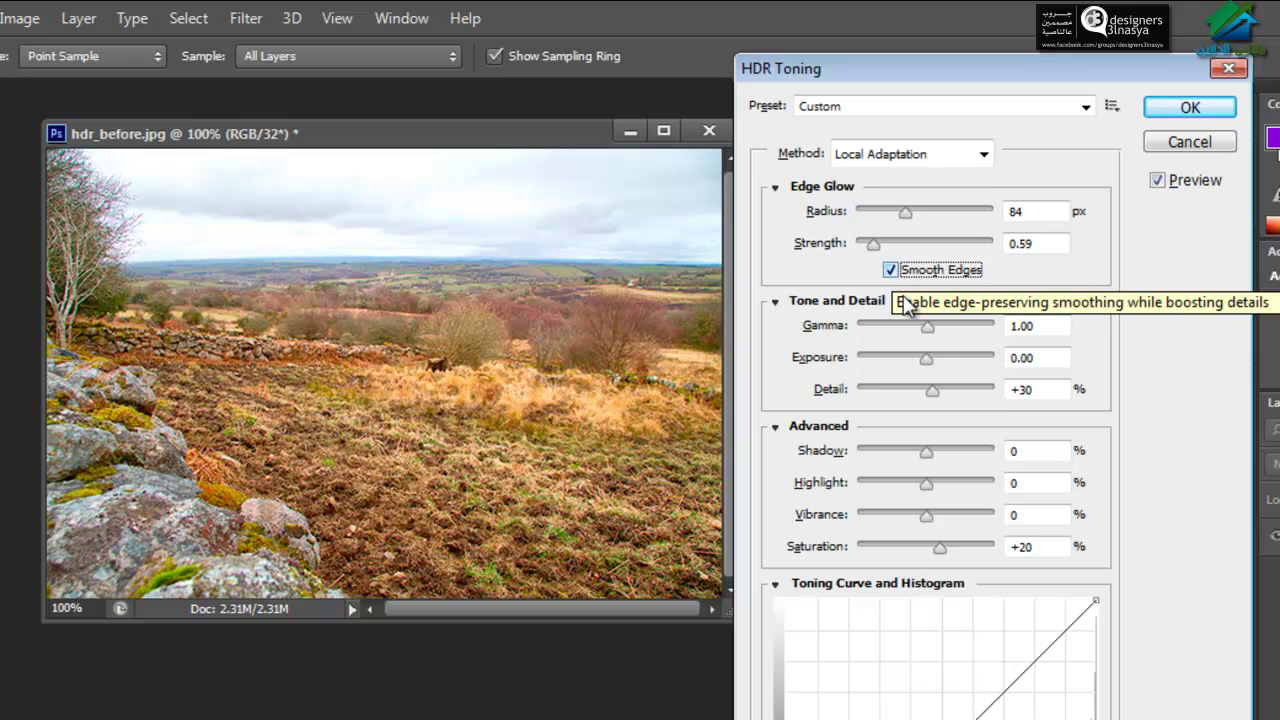
mouse_move(926, 327)
left_mouse_down()
mouse_move(900, 326)
mouse_move(931, 335)
left_mouse_up()
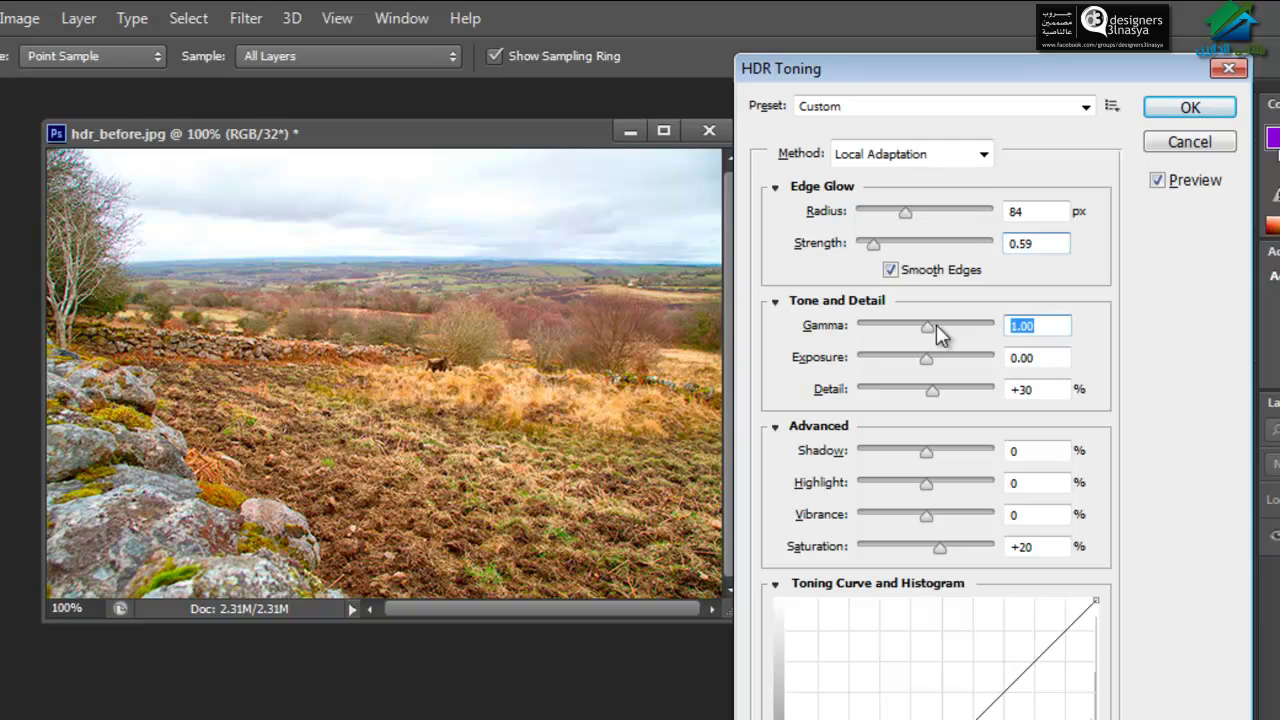
Step: Drag the HDR Toning sliders to gamma 1.58, exposure +0.05, shadow/highlight -3 and saturation +35
mouse_move(926, 328)
left_mouse_down()
mouse_move(894, 328)
mouse_move(975, 333)
mouse_move(904, 326)
left_mouse_up()
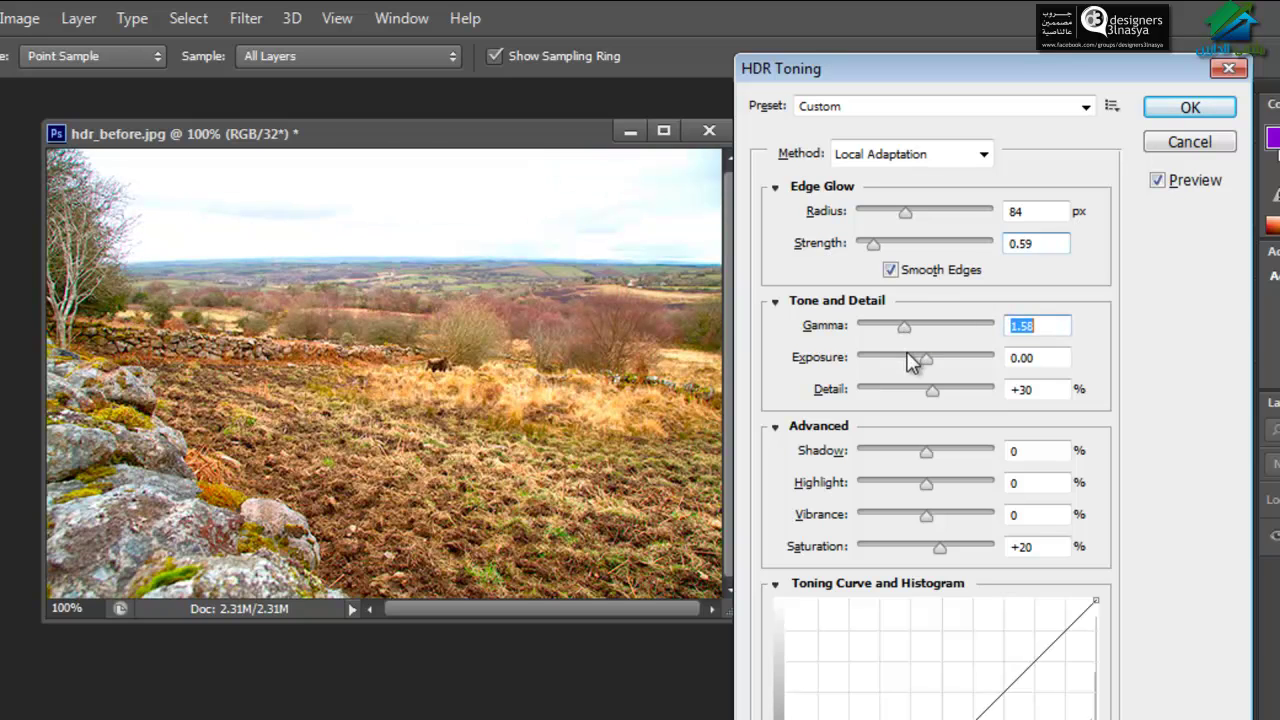
mouse_move(937, 361)
left_mouse_down()
mouse_move(957, 366)
mouse_move(920, 356)
mouse_move(925, 400)
mouse_move(973, 393)
mouse_move(877, 389)
mouse_move(936, 393)
mouse_move(926, 361)
left_mouse_up()
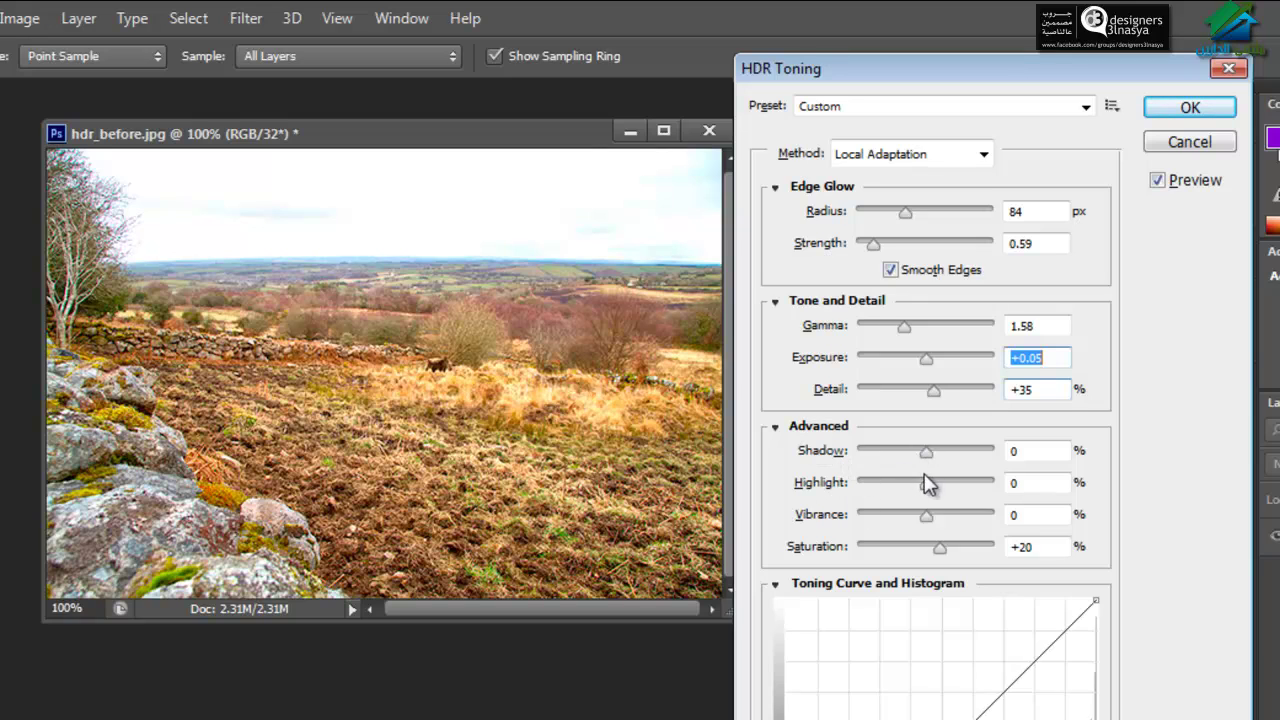
mouse_move(926, 452)
left_mouse_down()
mouse_move(894, 457)
mouse_move(923, 452)
mouse_move(917, 517)
left_mouse_up()
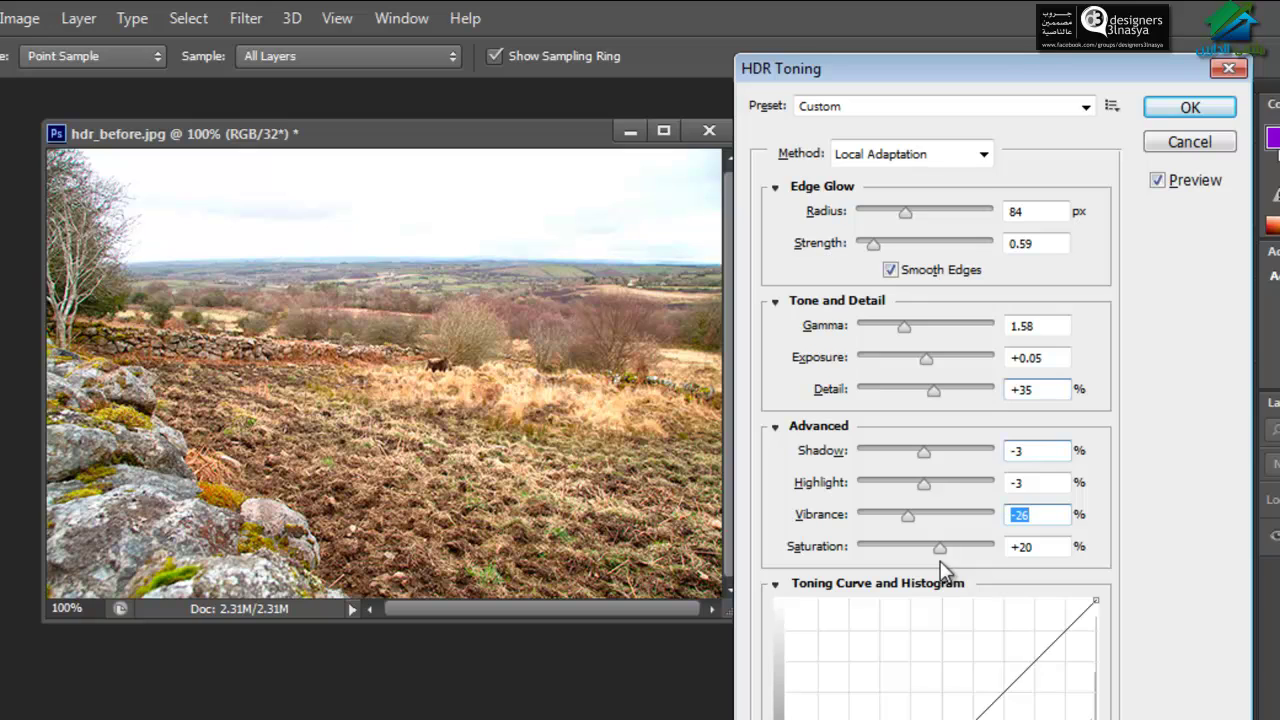
left_click(940, 548)
mouse_move(940, 549)
left_mouse_down()
mouse_move(968, 549)
mouse_move(949, 551)
mouse_move(908, 519)
left_mouse_up()
Step: Move the HDR Toning dialog up and drag a midtone Toning Curve point upward
left_click_drag(953, 78, 983, 28)
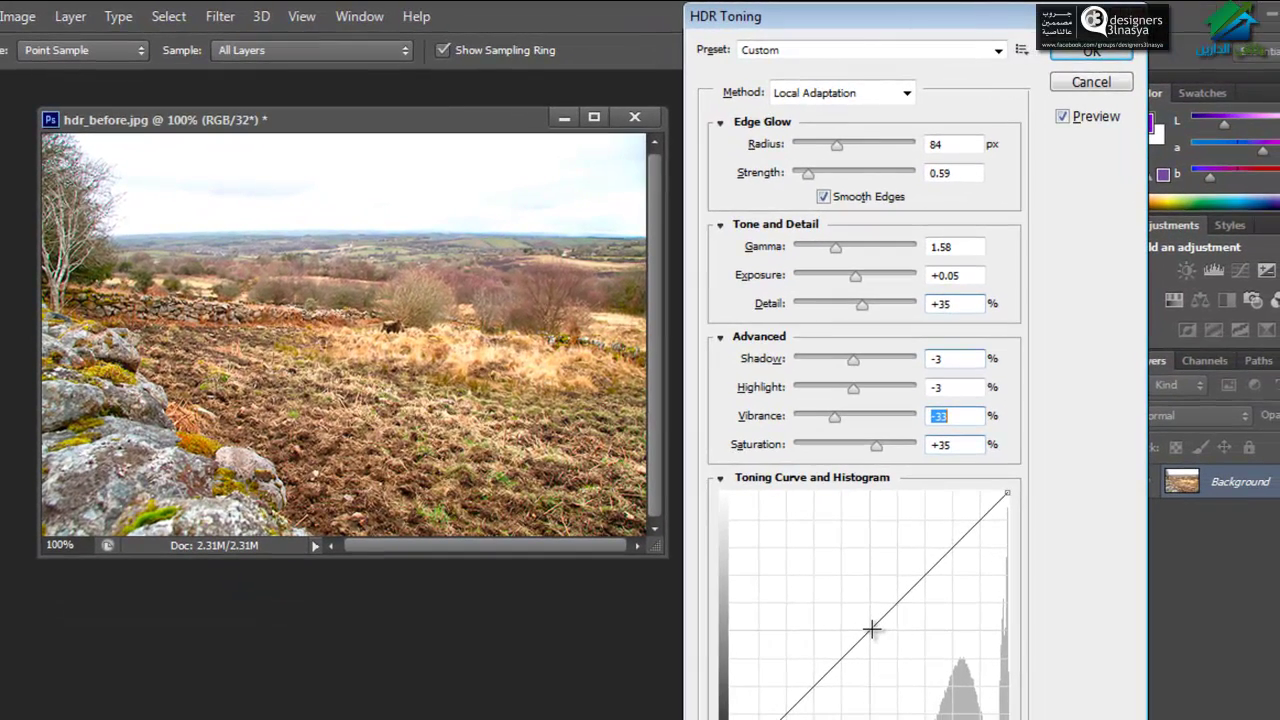
left_click_drag(871, 628, 887, 640)
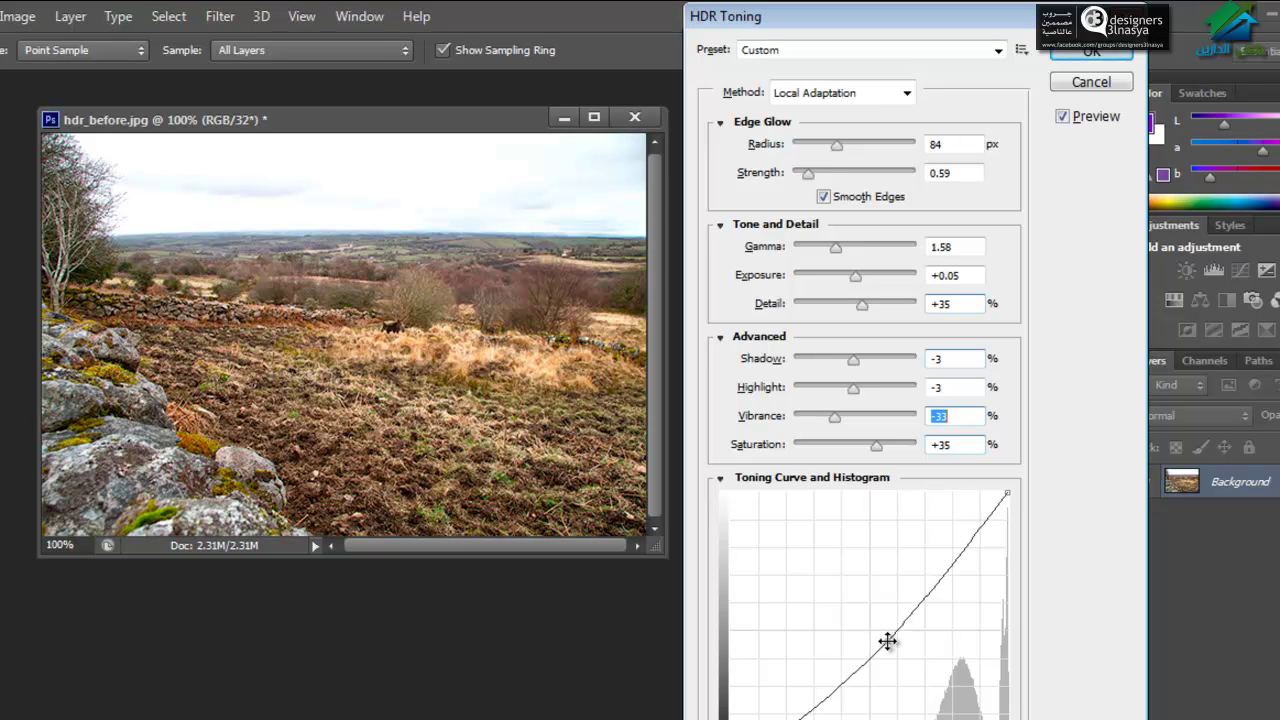
mouse_move(887, 640)
left_mouse_down()
mouse_move(893, 651)
mouse_move(857, 613)
left_mouse_up()
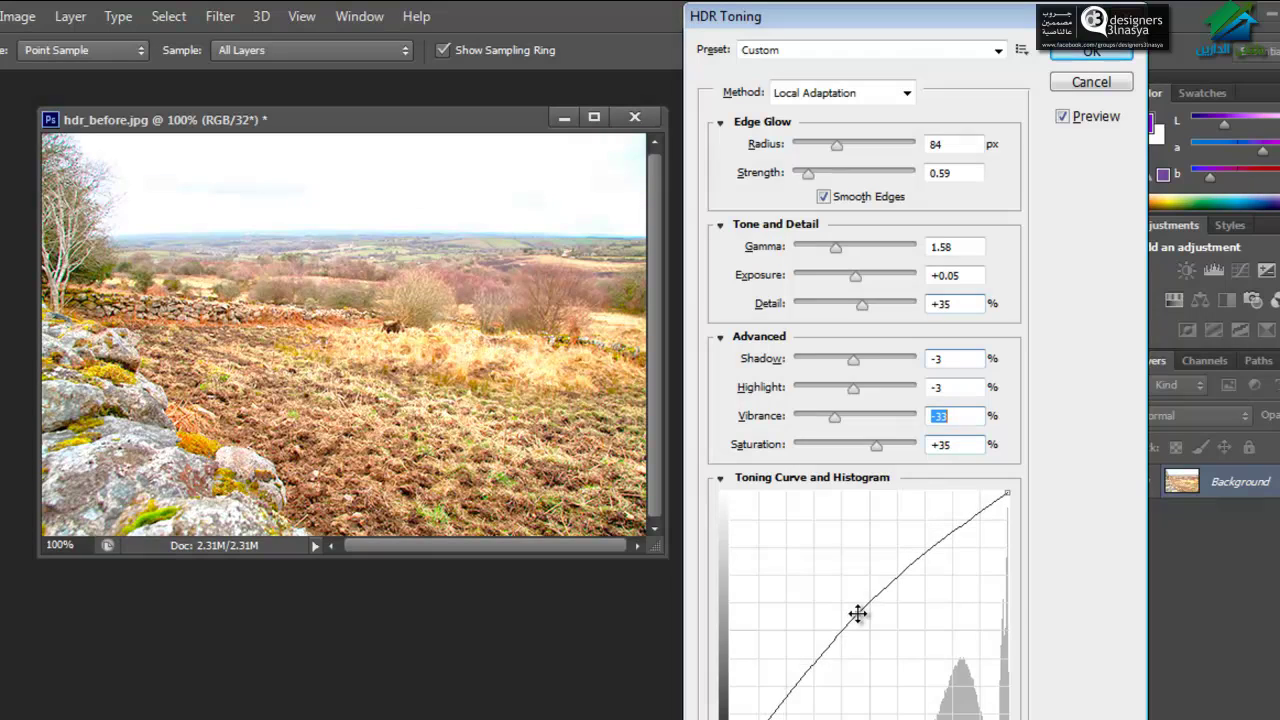
left_click_drag(857, 613, 886, 645)
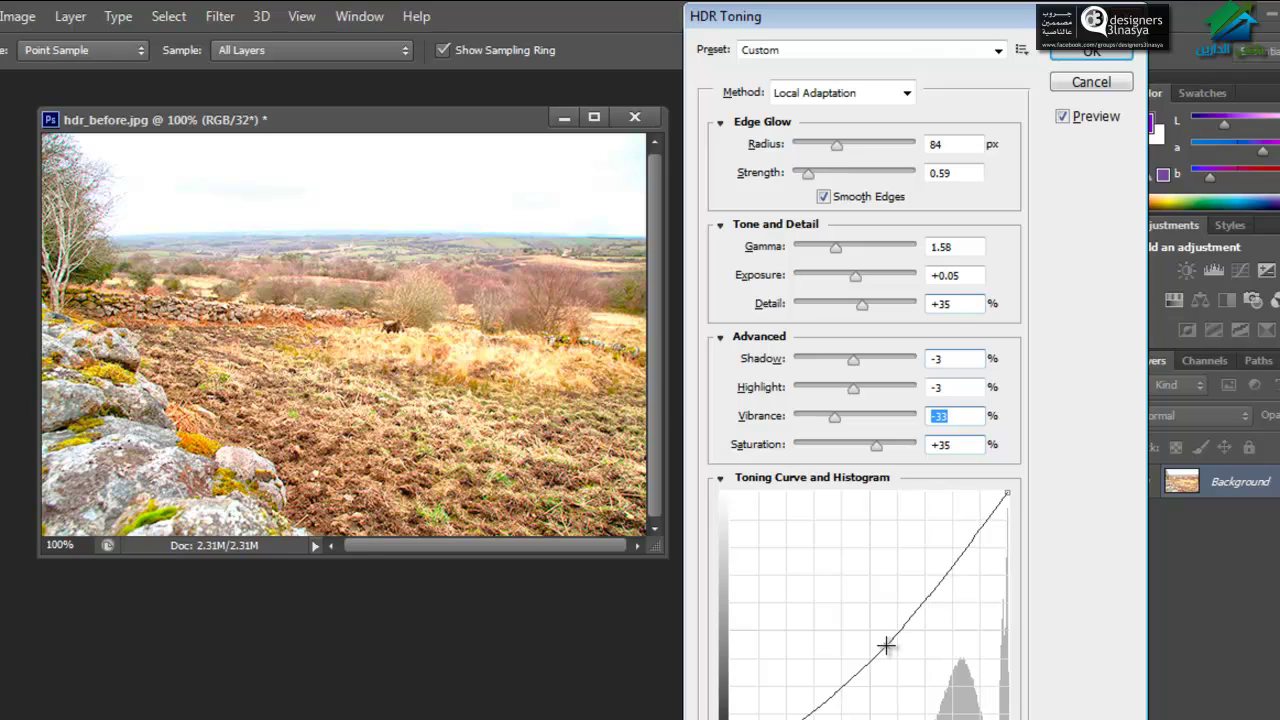
mouse_move(887, 648)
left_mouse_down()
mouse_move(892, 657)
mouse_move(866, 617)
left_mouse_up()
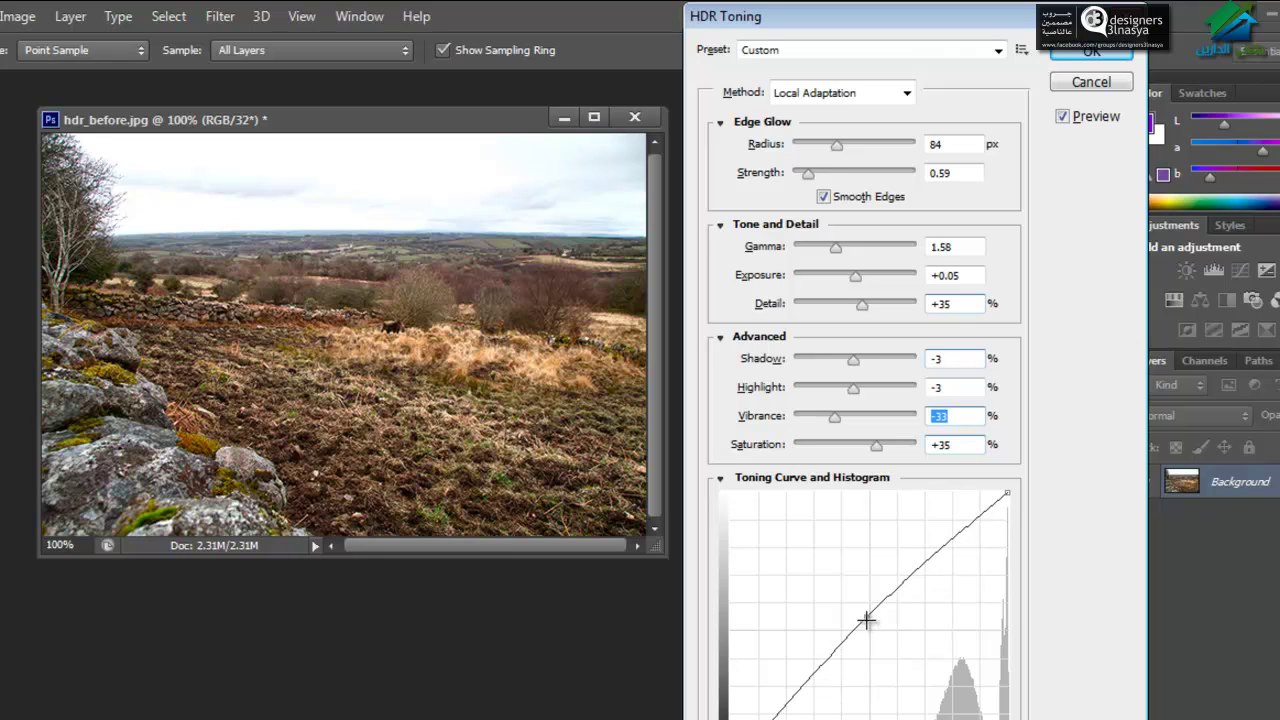
Step: Apply the HDR toning, undo it to compare, then close the photo without saving
left_click(1088, 54)
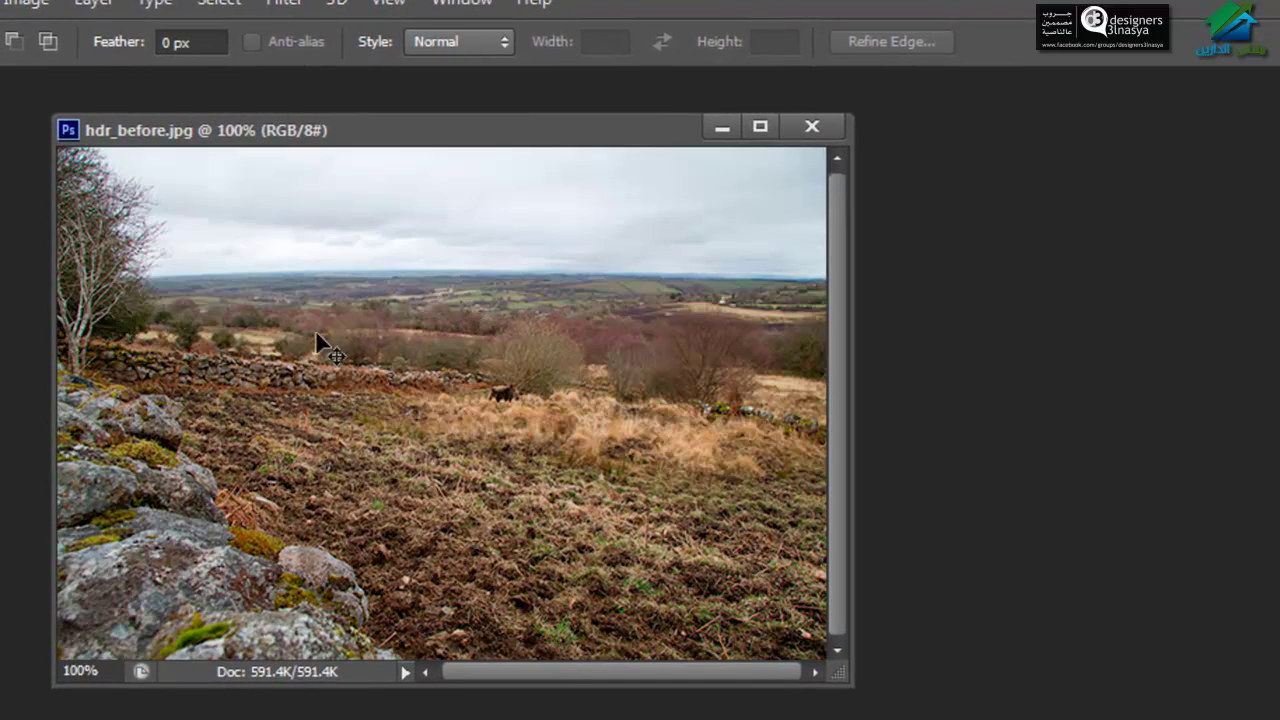
key("ctrl+z")
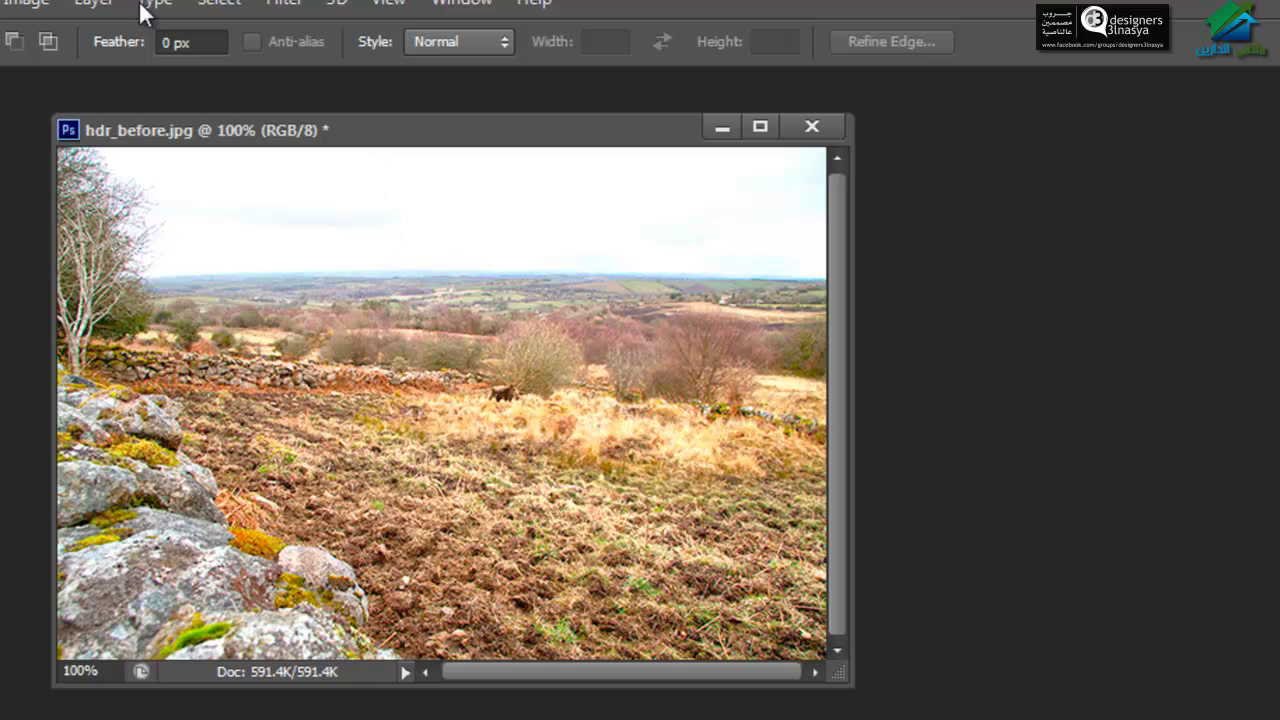
left_click(38, 3)
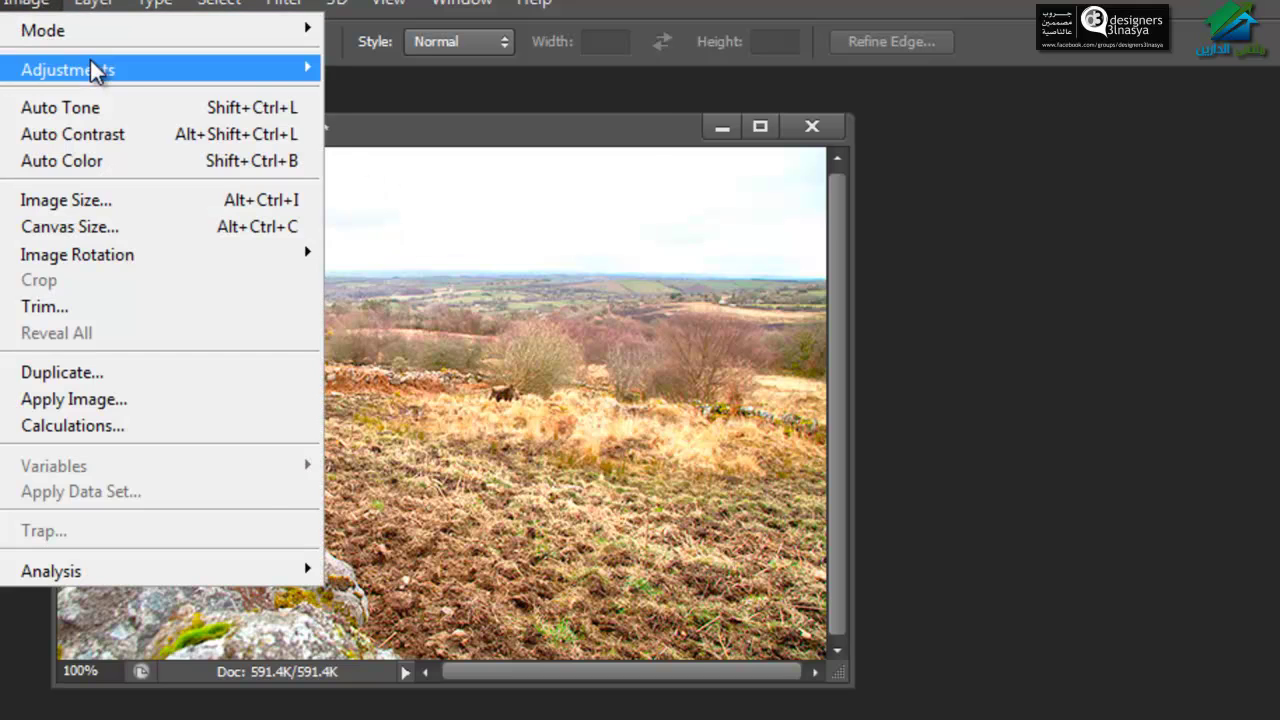
mouse_move(68, 69)
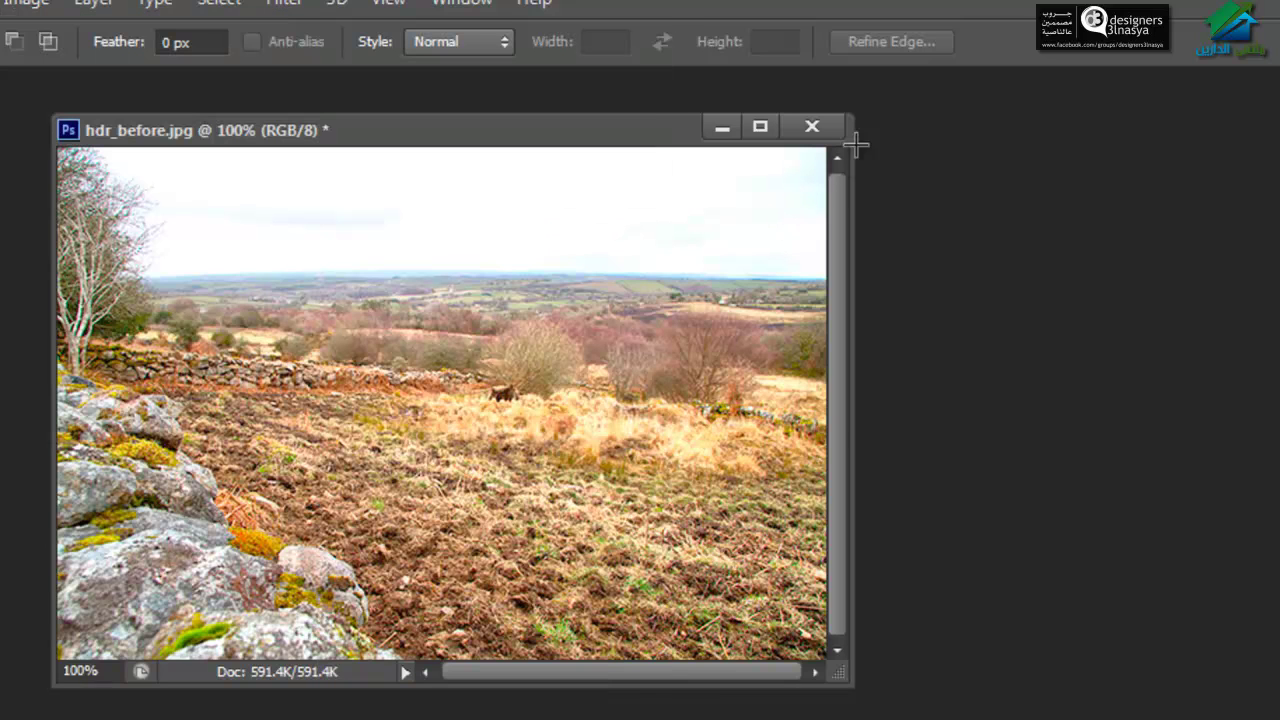
left_click(826, 130)
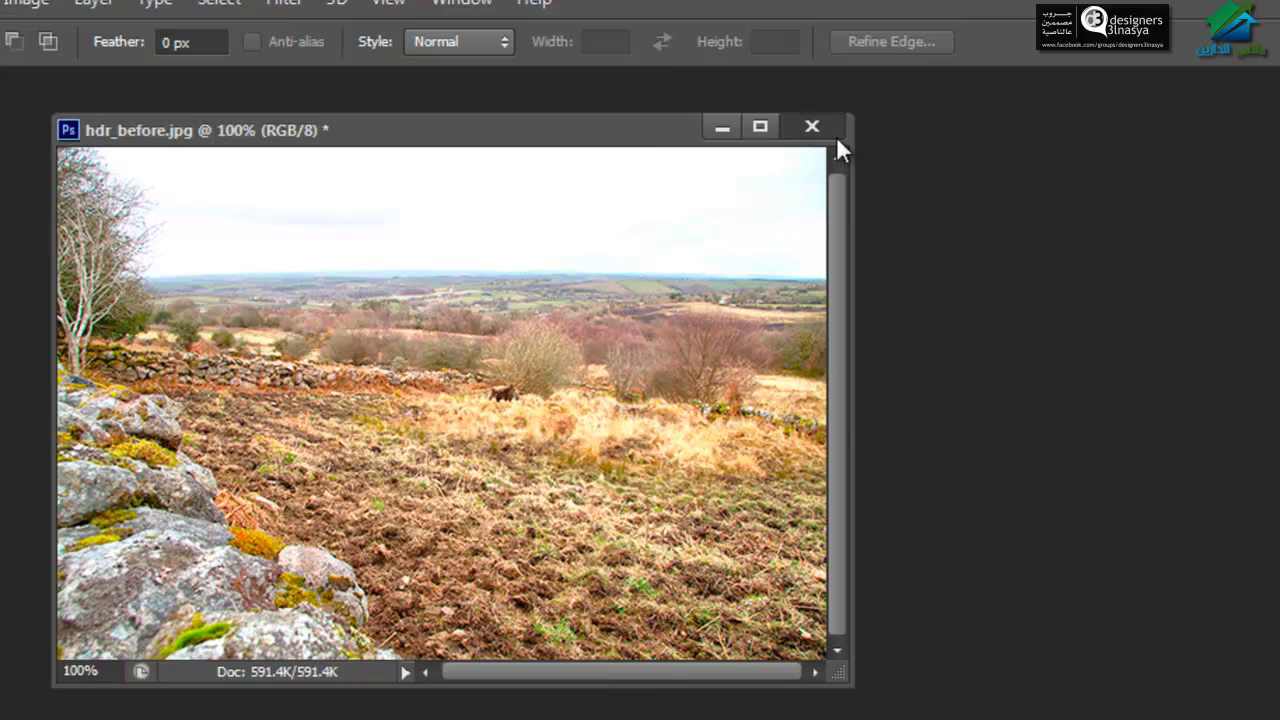
left_click(798, 397)
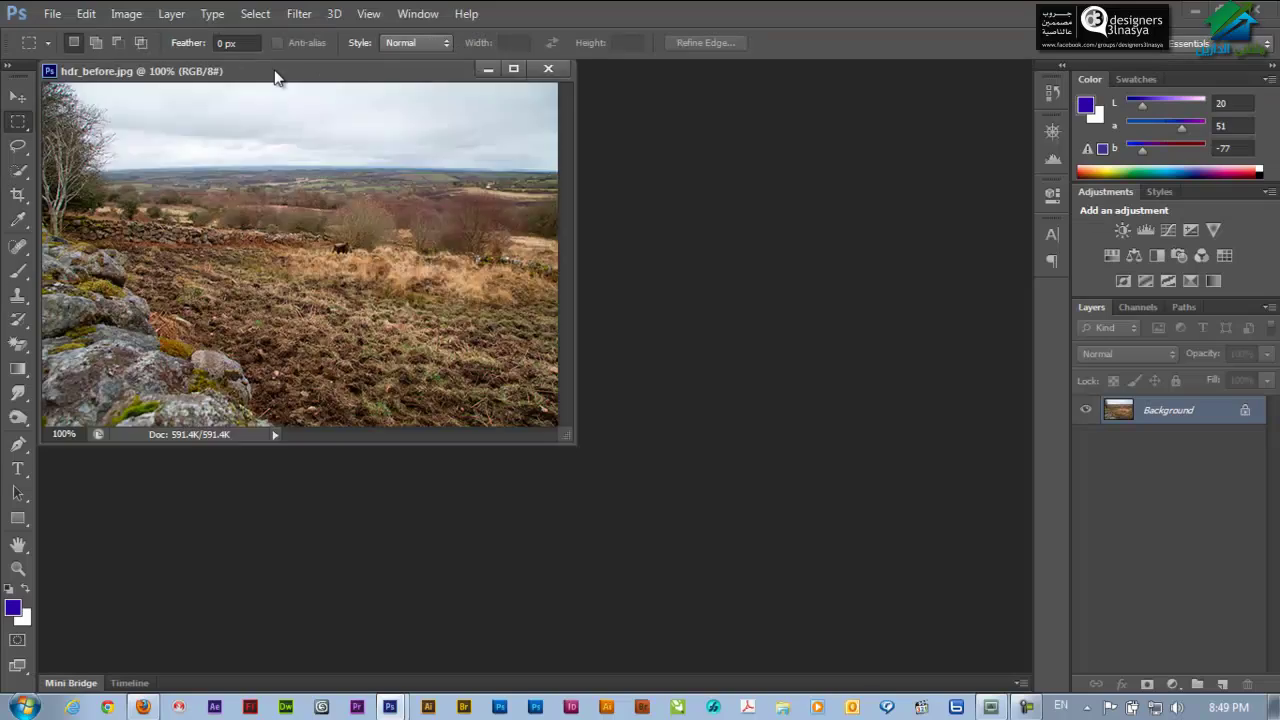
left_click(126, 14)
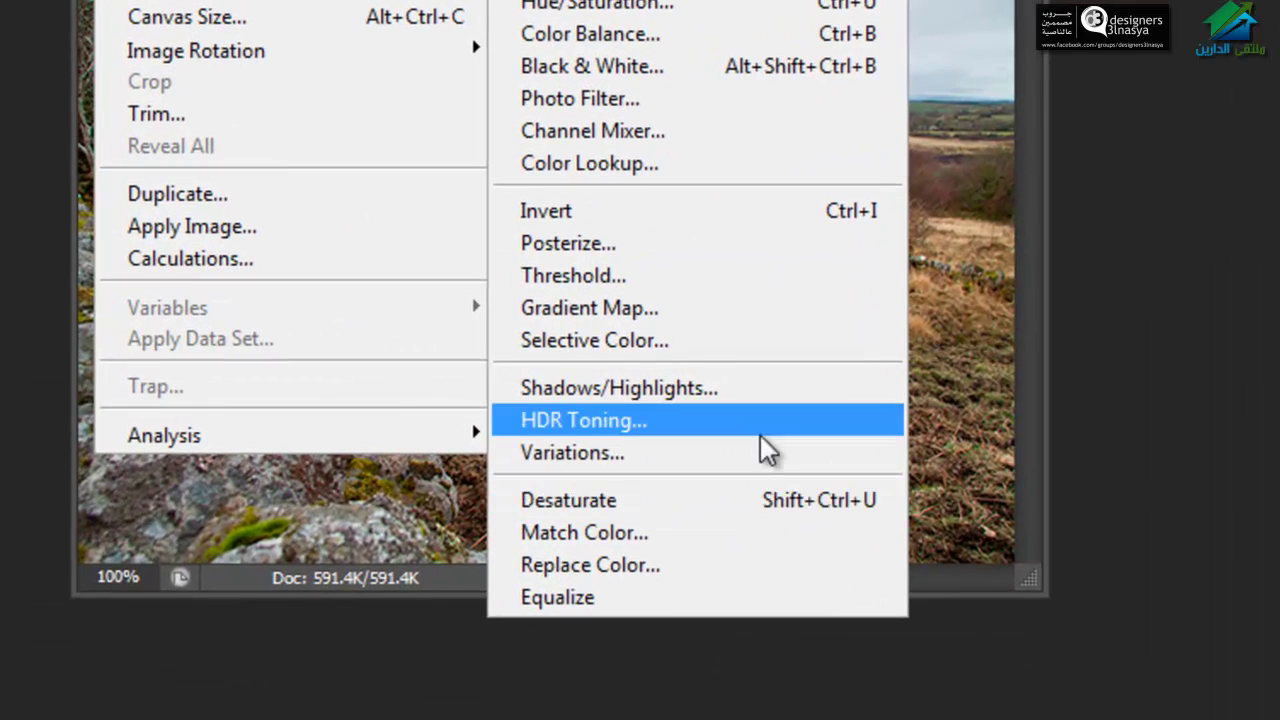
left_click(762, 448)
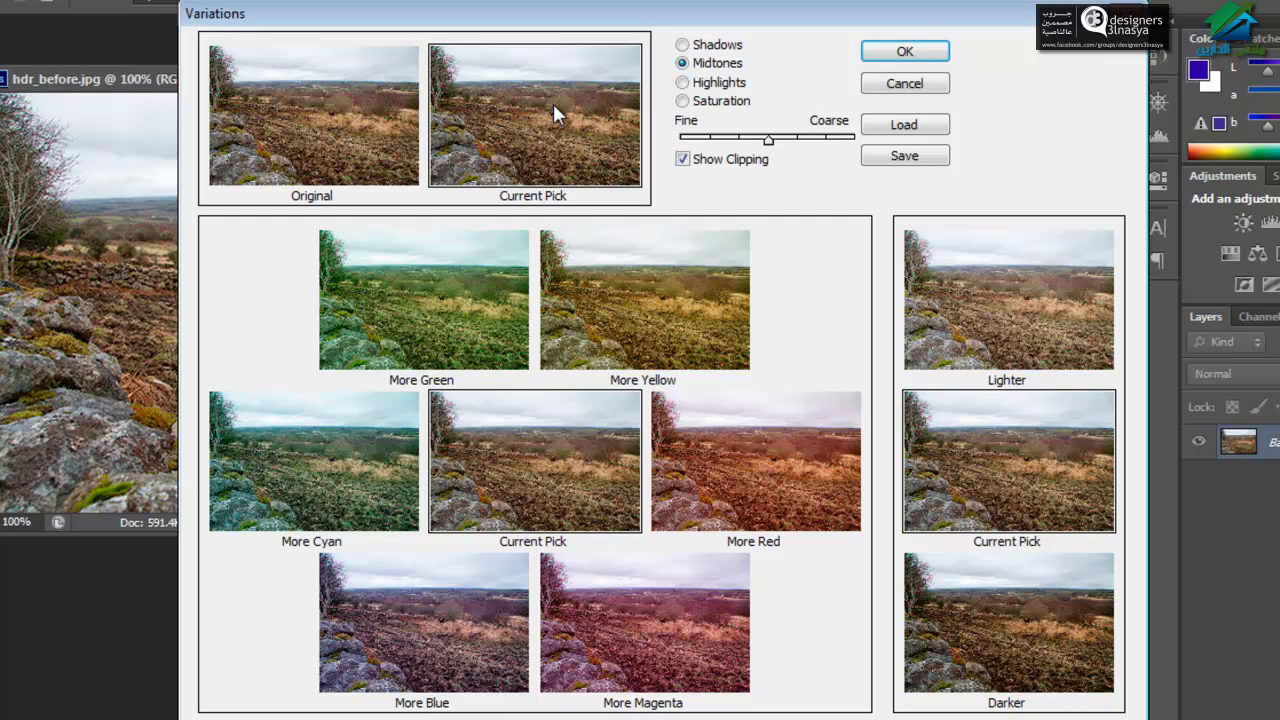
left_click_drag(611, 20, 560, 14)
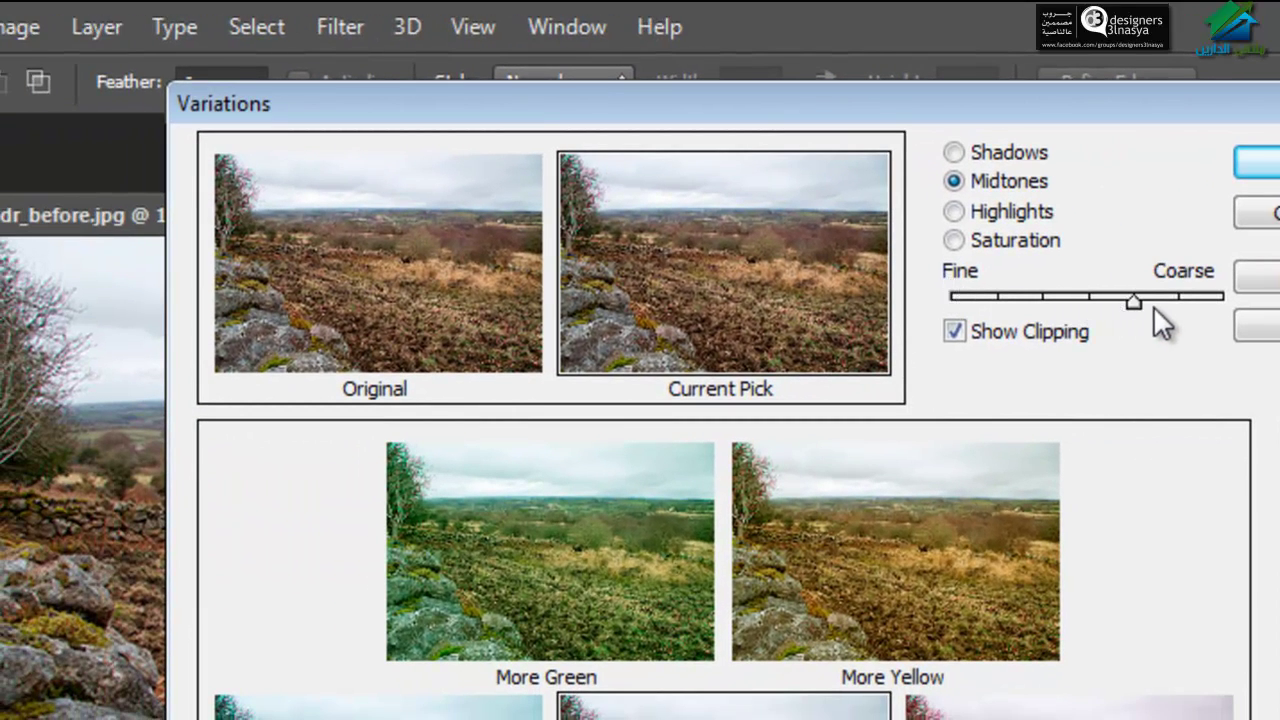
left_click(1158, 300)
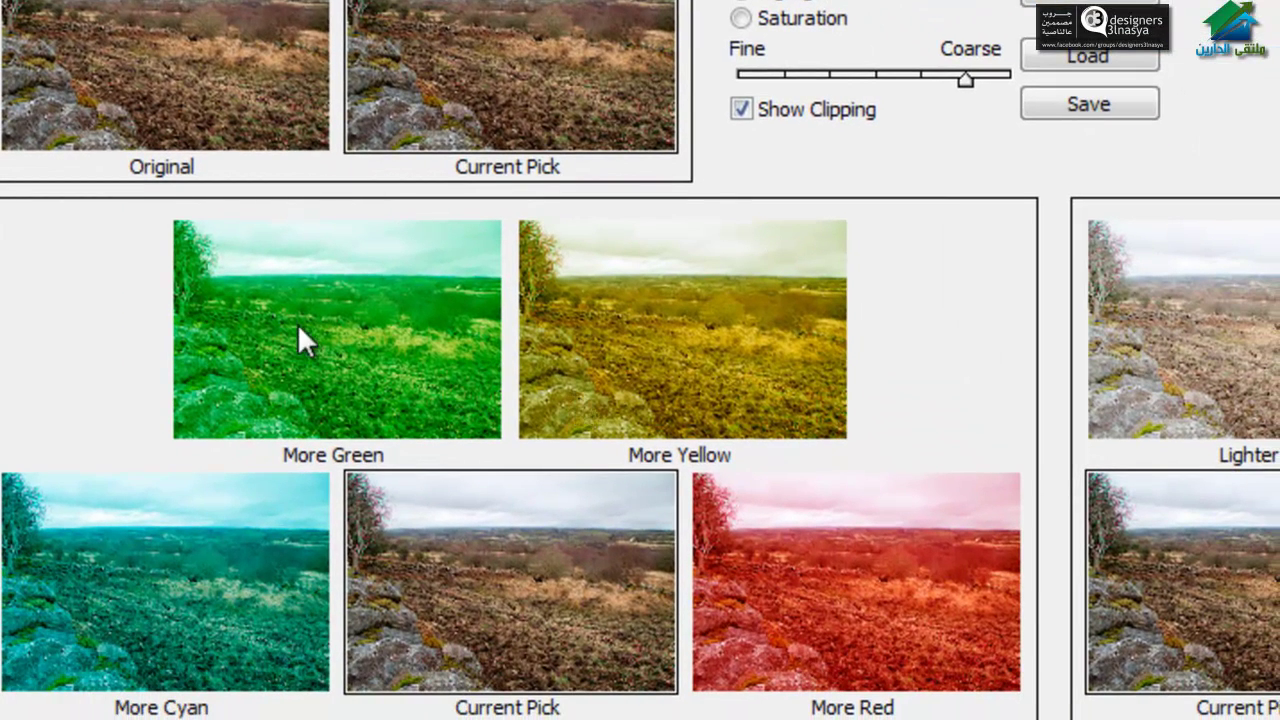
left_click(783, 76)
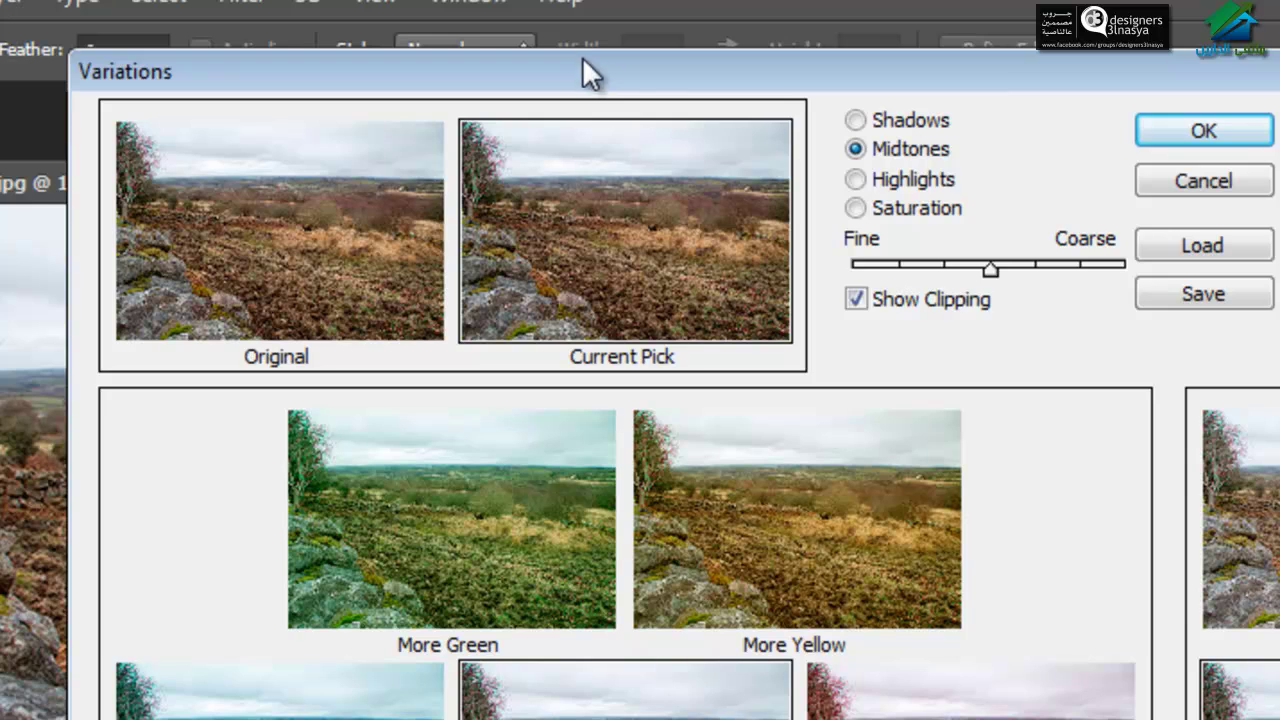
left_click_drag(584, 60, 643, 114)
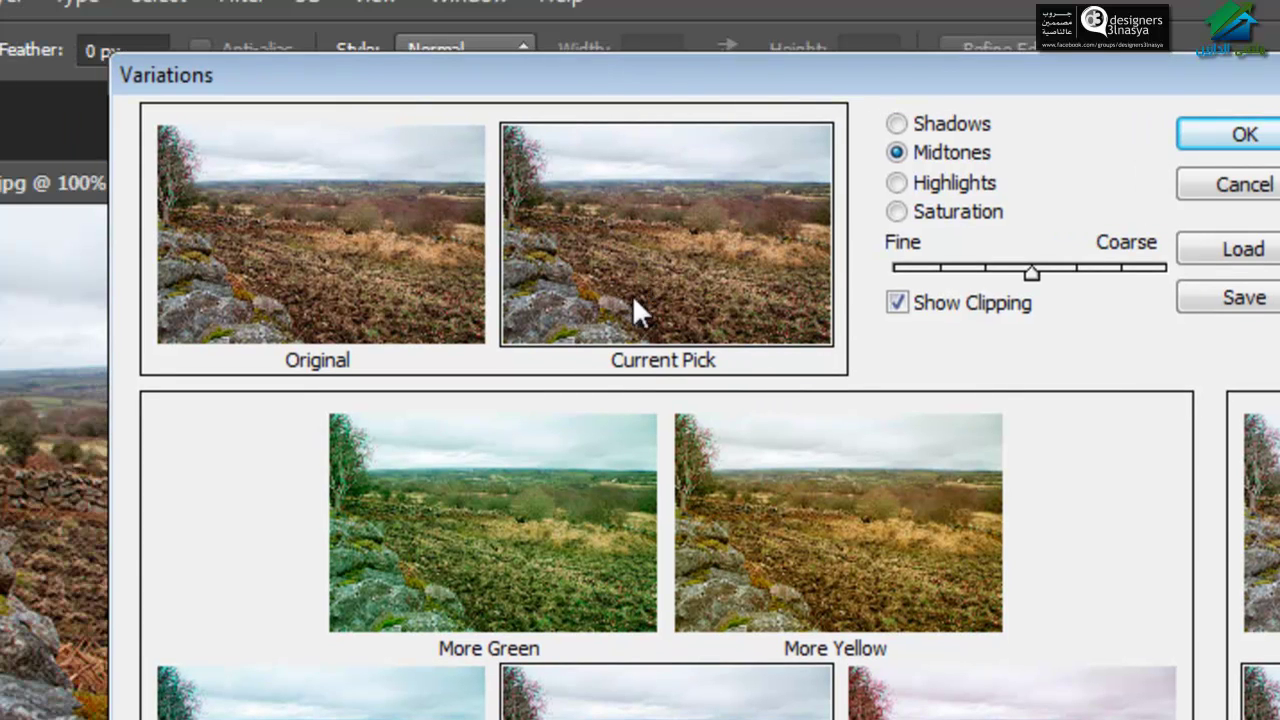
left_click(800, 568)
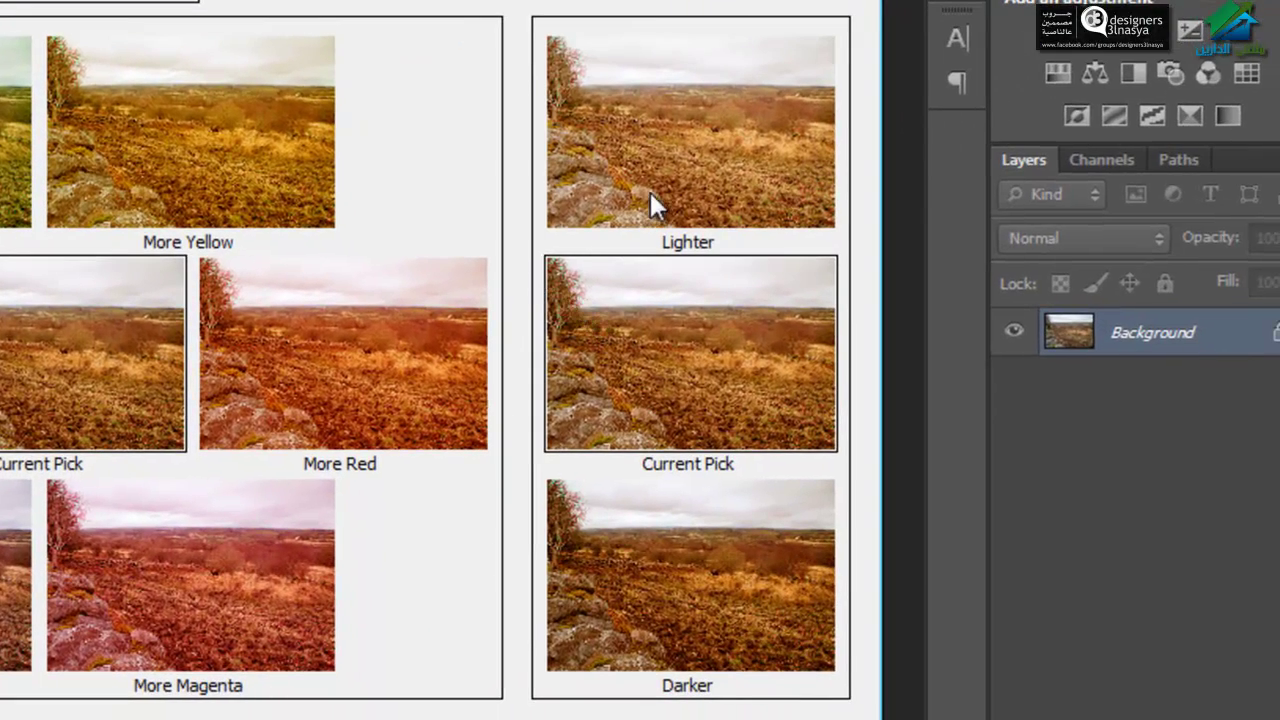
left_click(674, 158)
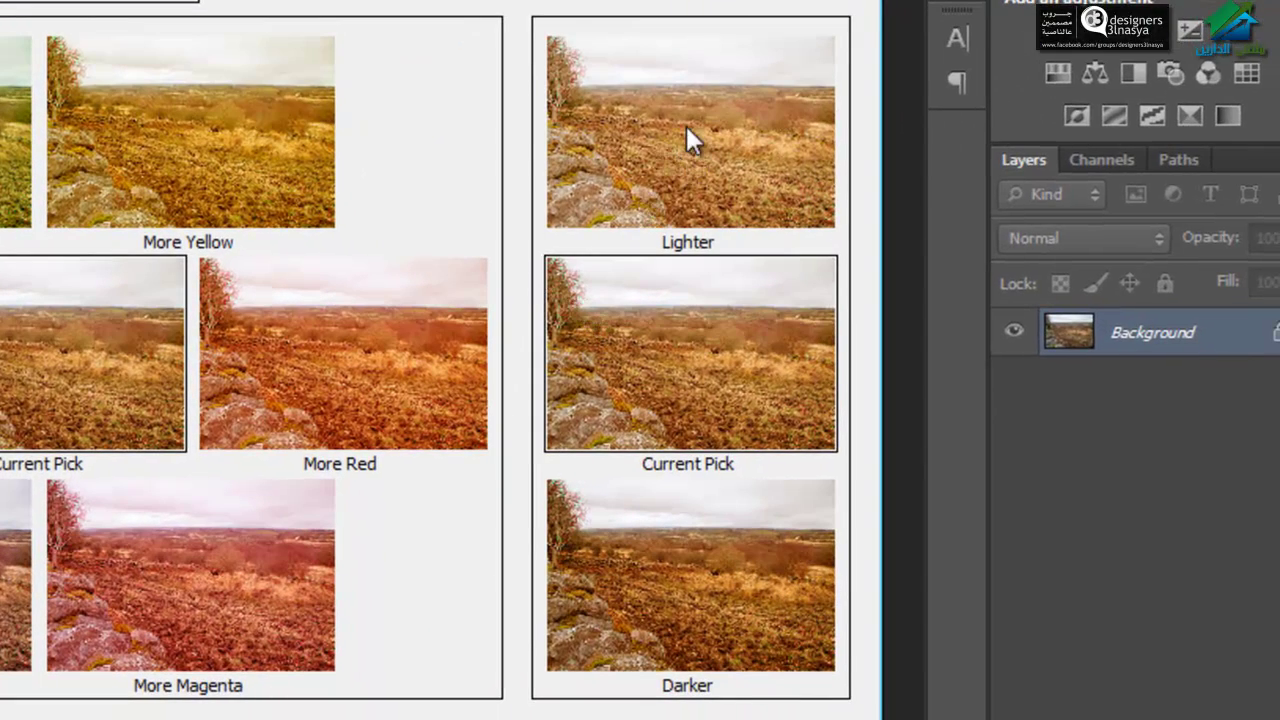
left_click(690, 580)
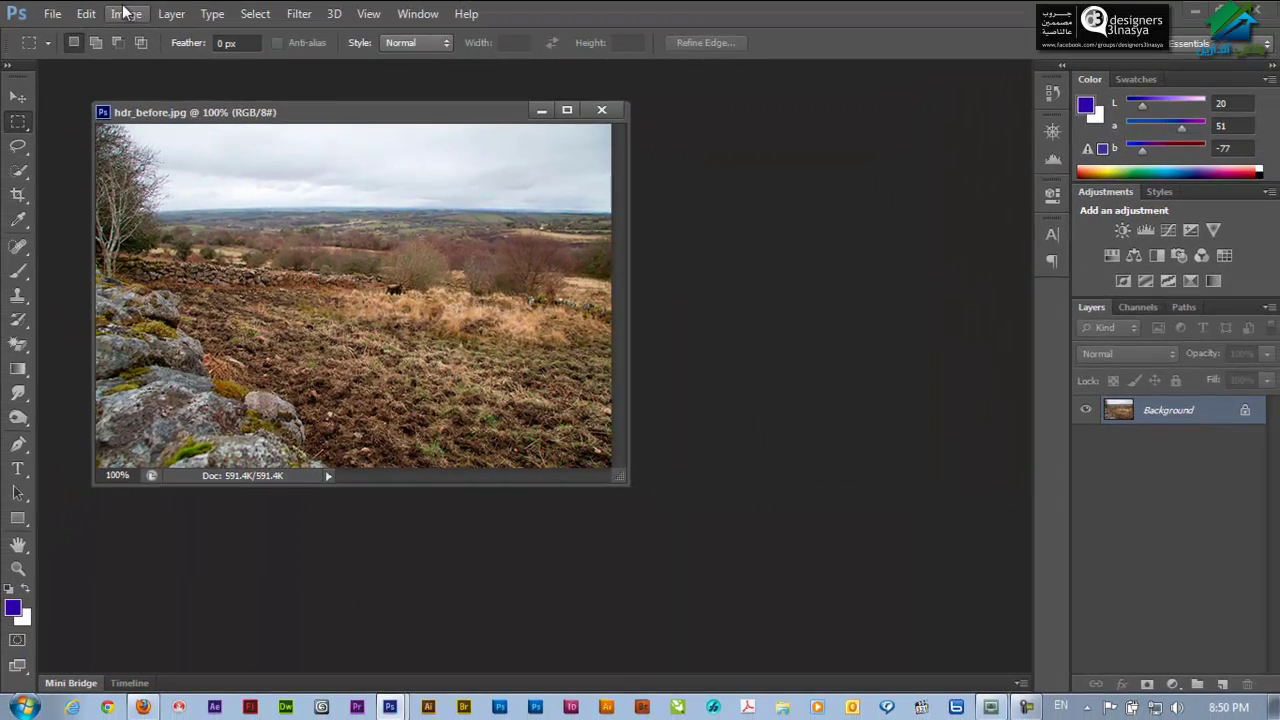
Step: In Variations, apply Lighter, More Yellow, More Red and More Green to the midtones
left_click(126, 14)
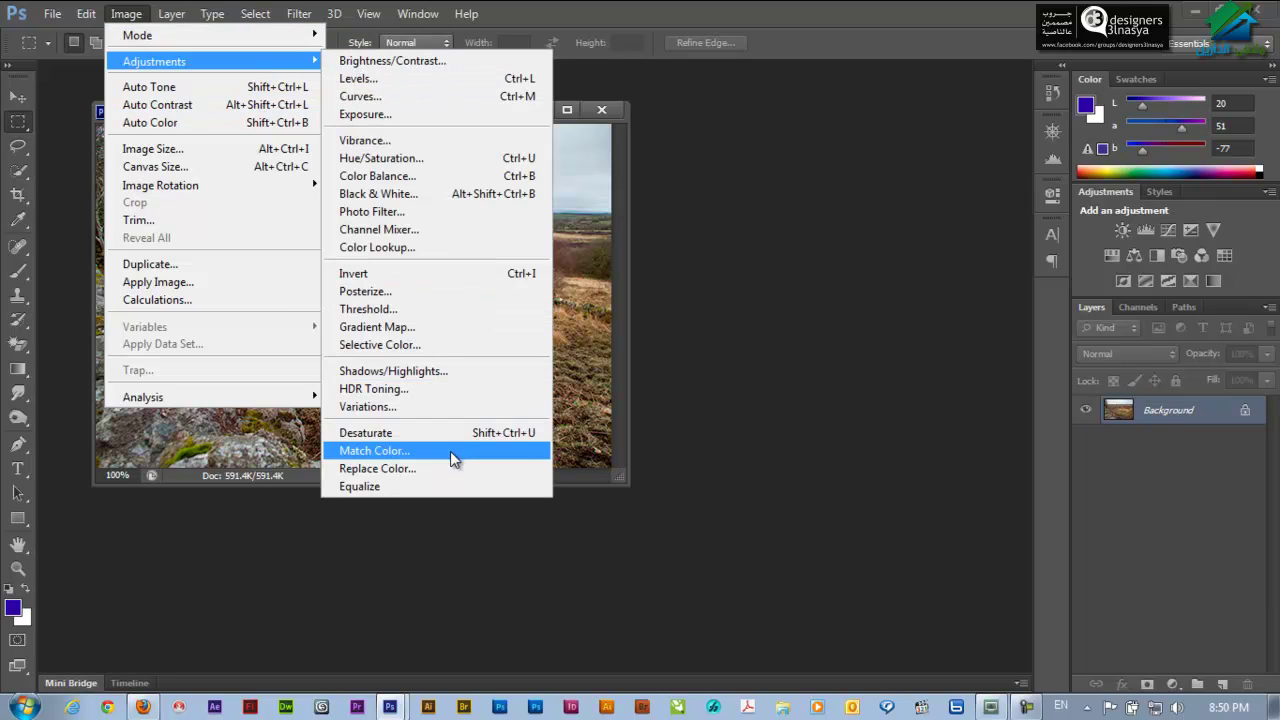
mouse_move(154, 61)
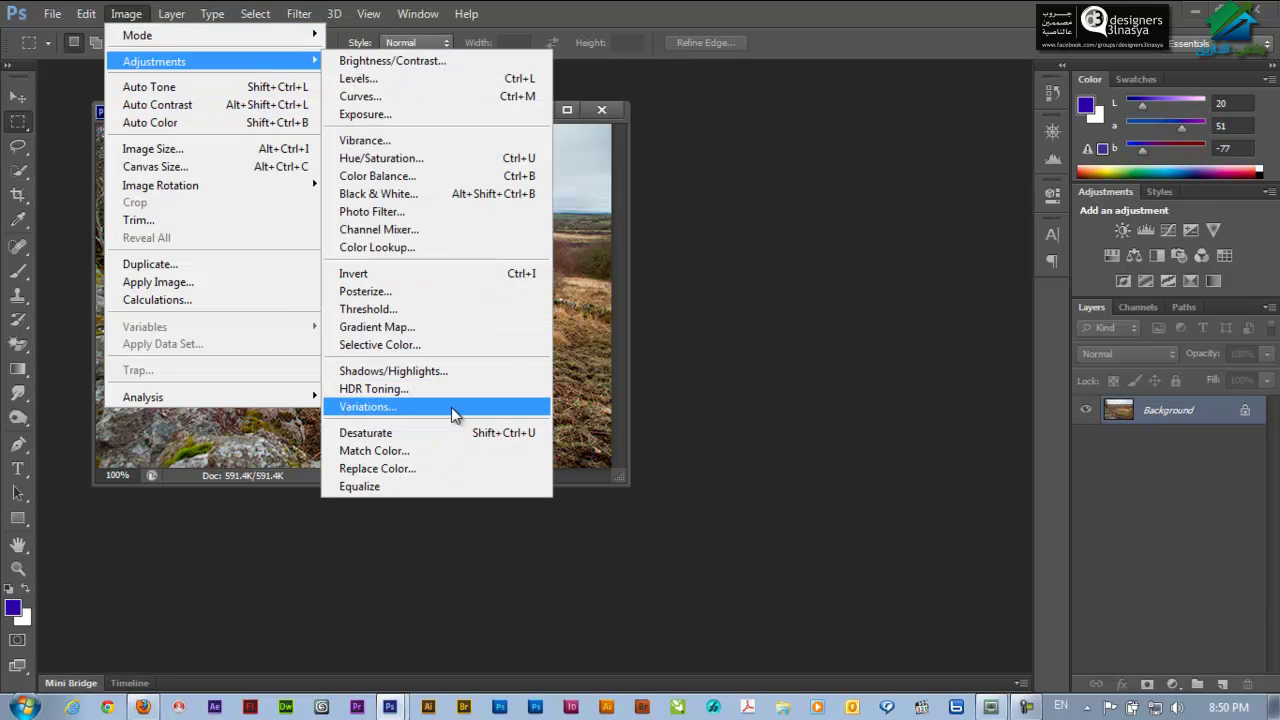
left_click(451, 407)
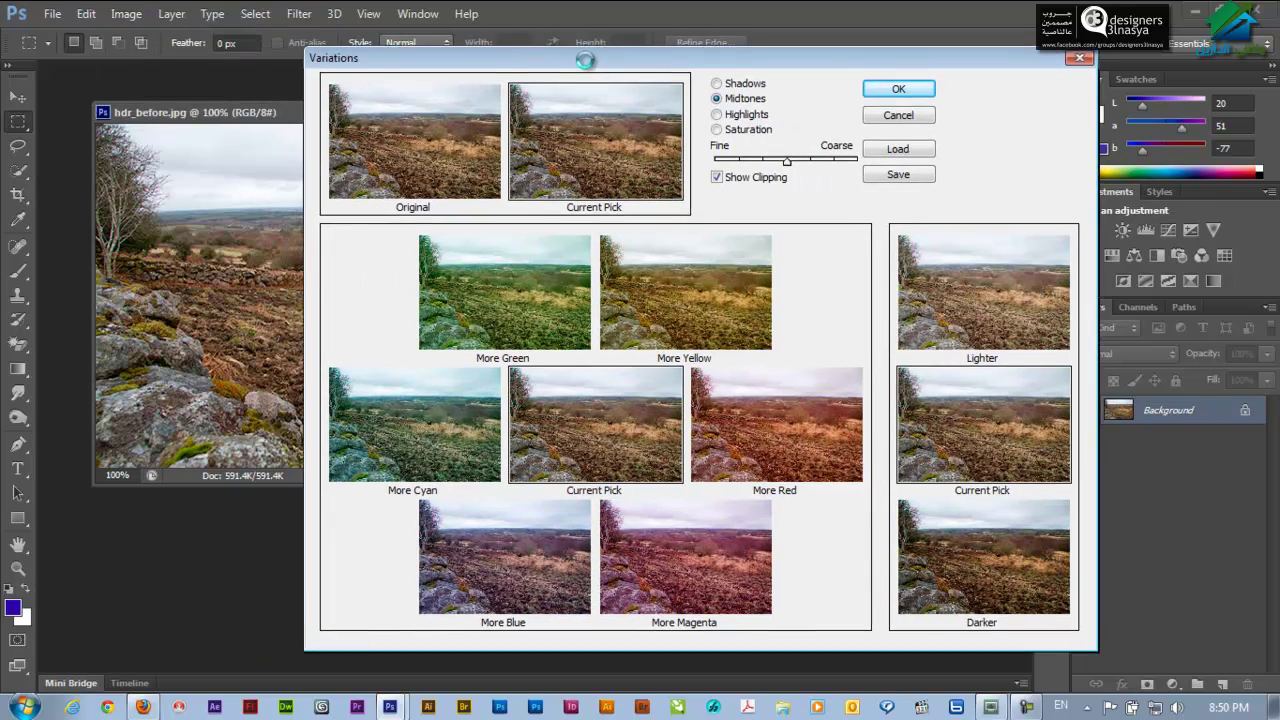
mouse_move(514, 63)
left_mouse_down()
mouse_move(754, 62)
mouse_move(737, 66)
left_mouse_up()
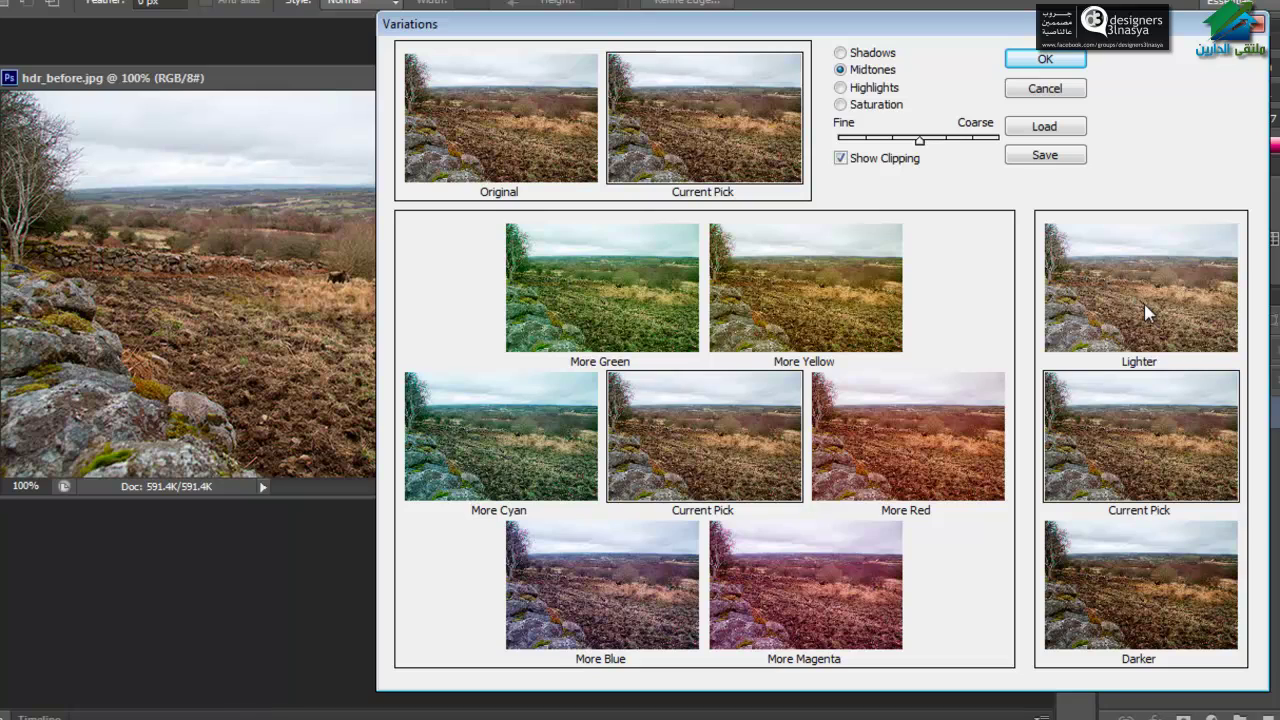
left_click(1109, 313)
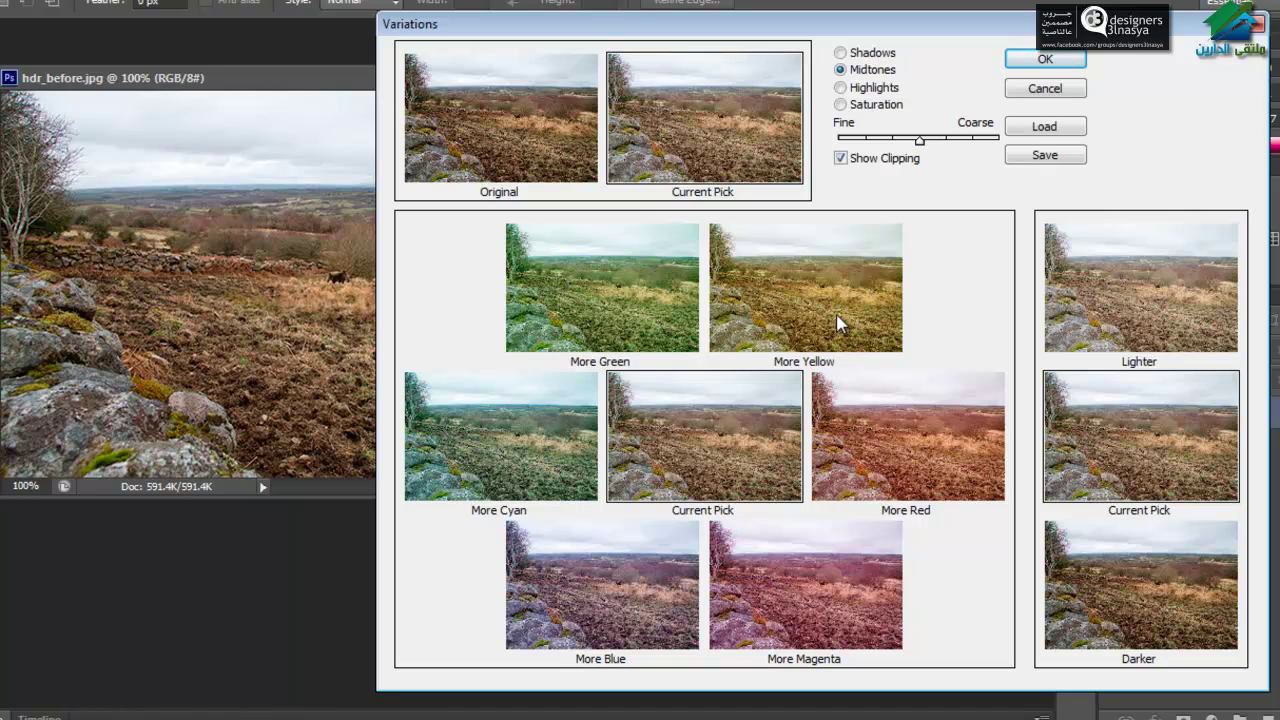
left_click(823, 288)
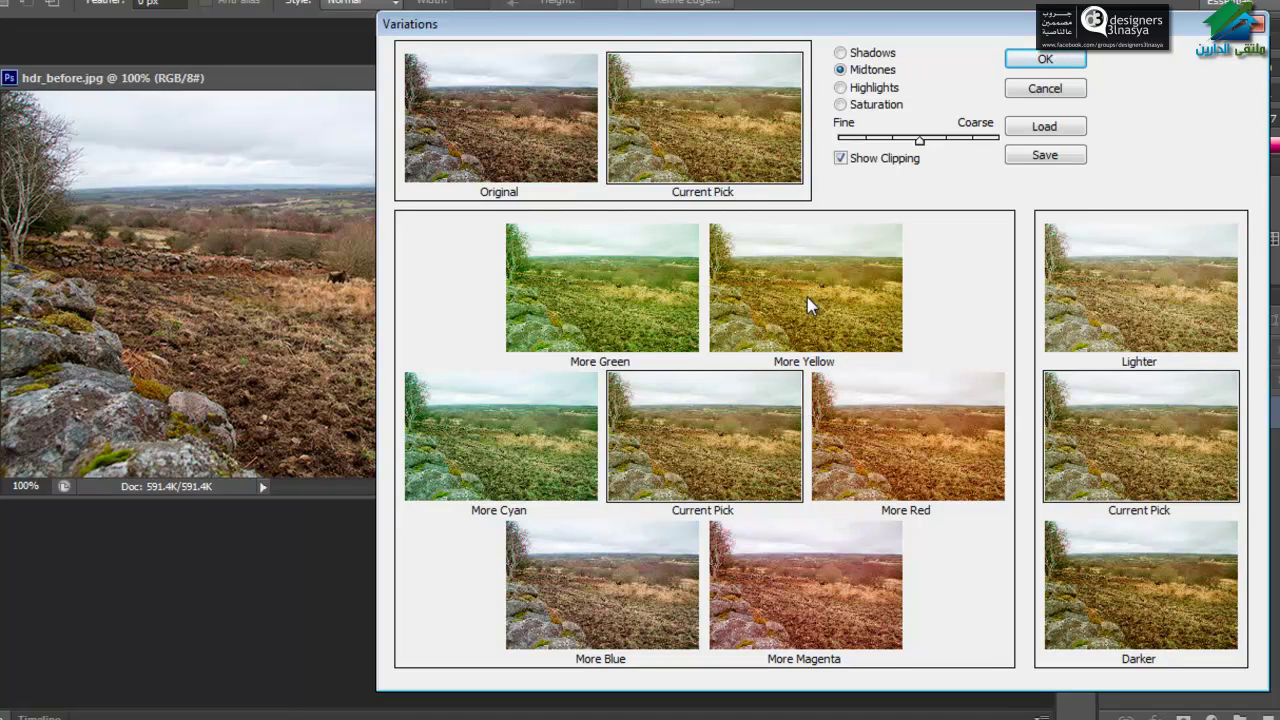
left_click(919, 465)
left_click(615, 280)
Step: Move Fine/Coarse toward Fine, preview Shadows, Highlights and Saturation, then apply from Midtones
left_click_drag(919, 140, 869, 141)
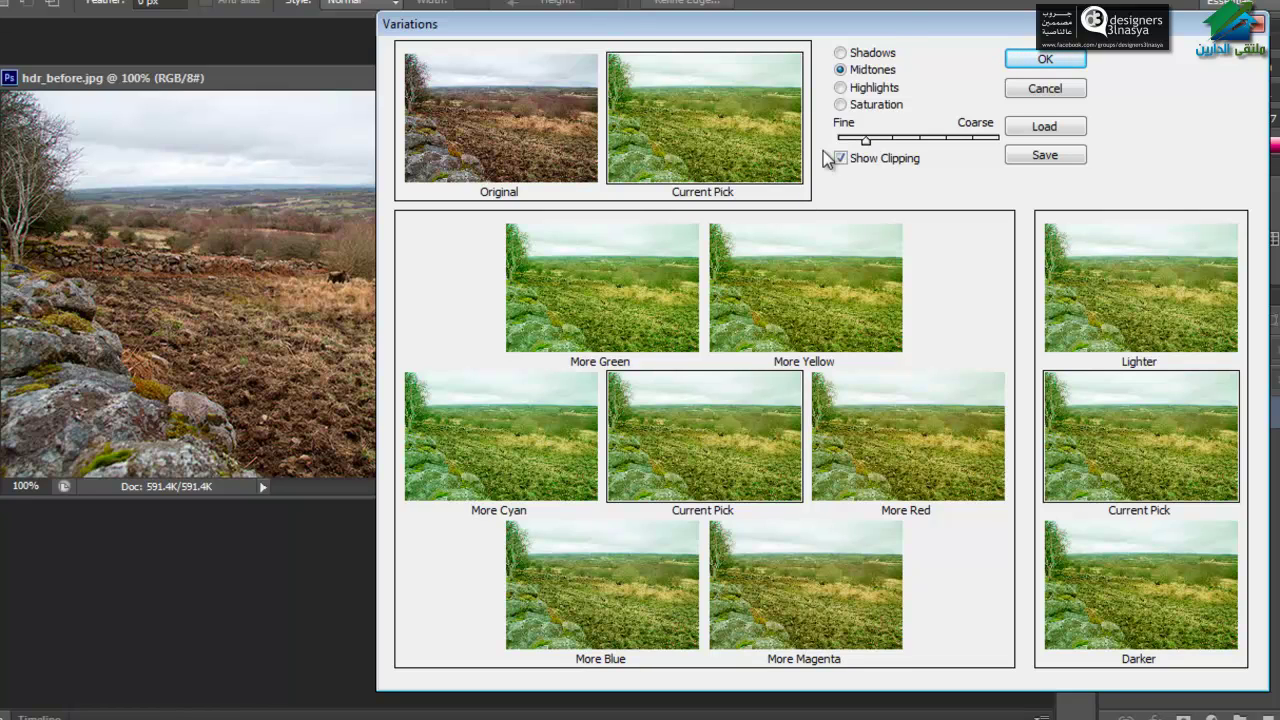
left_click_drag(894, 25, 810, 30)
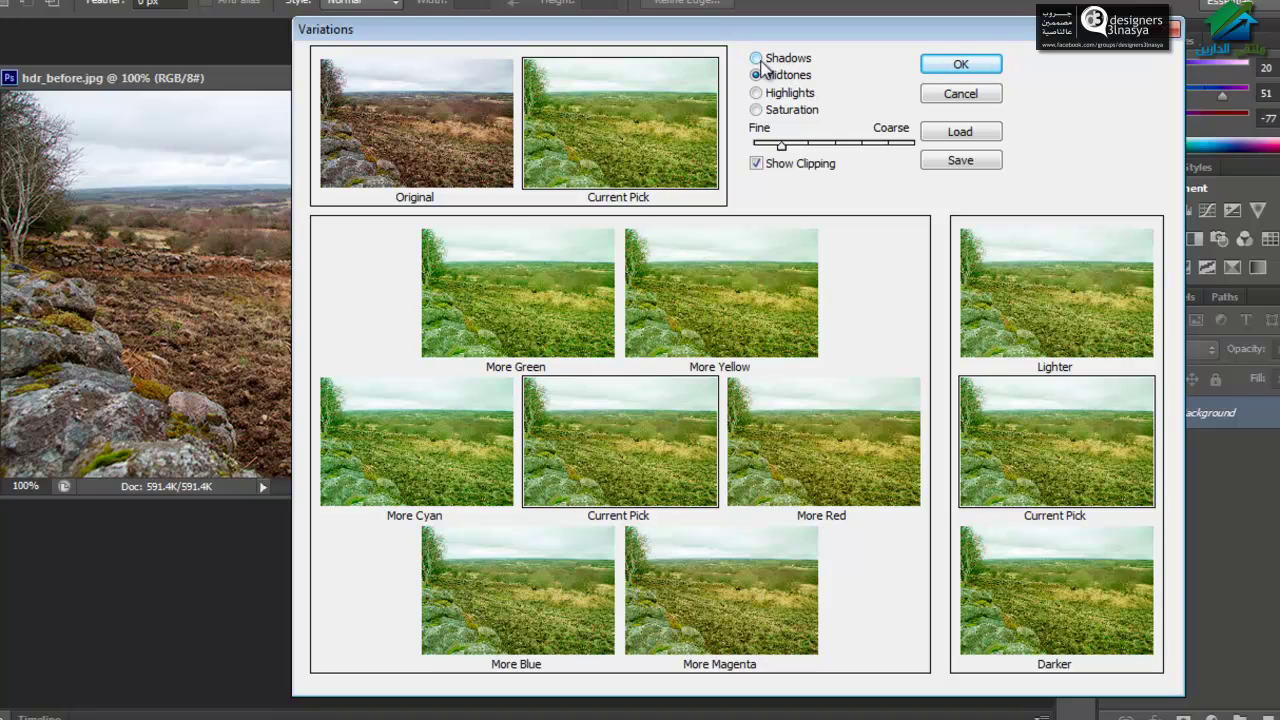
left_click(757, 59)
left_click(767, 95)
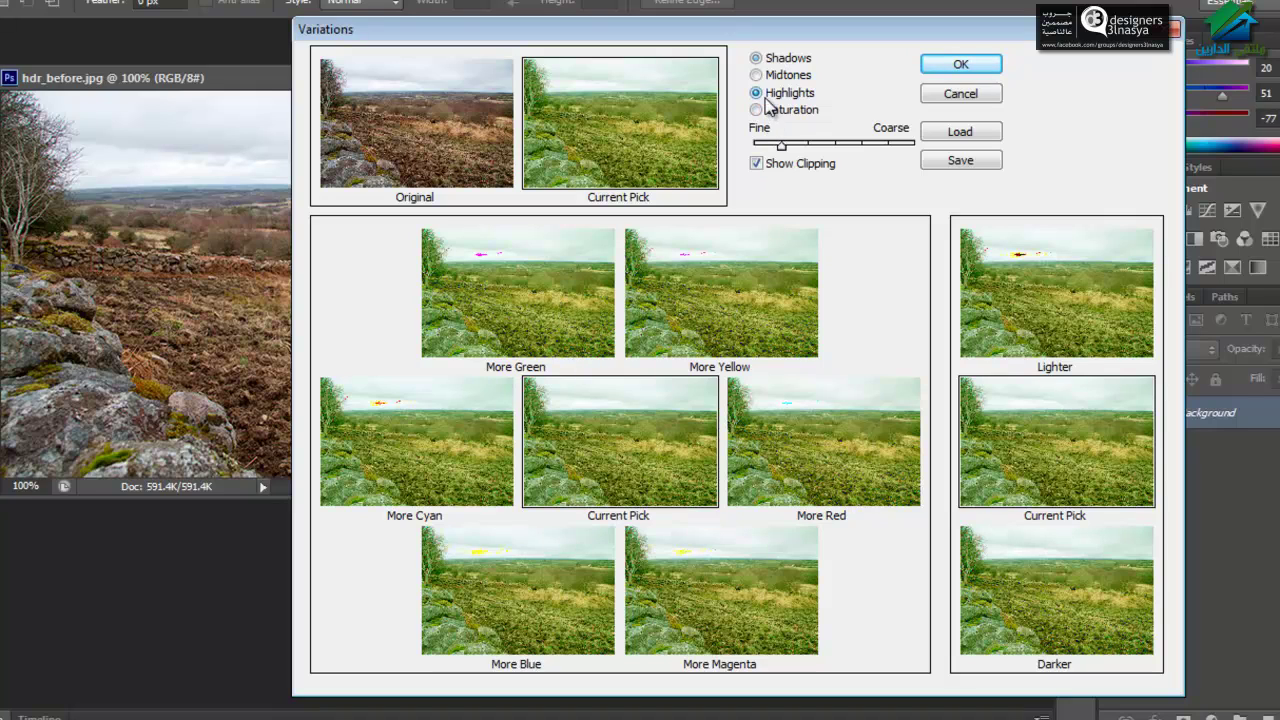
left_click(762, 113)
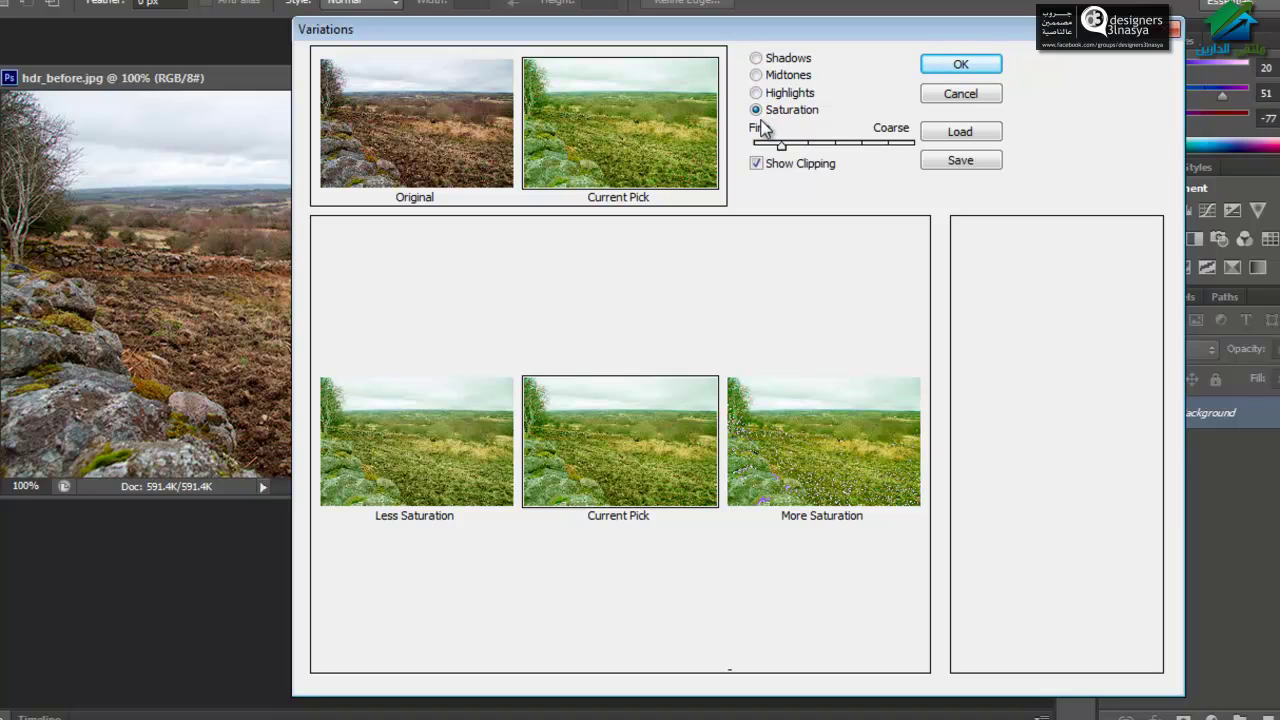
left_click_drag(772, 30, 745, 32)
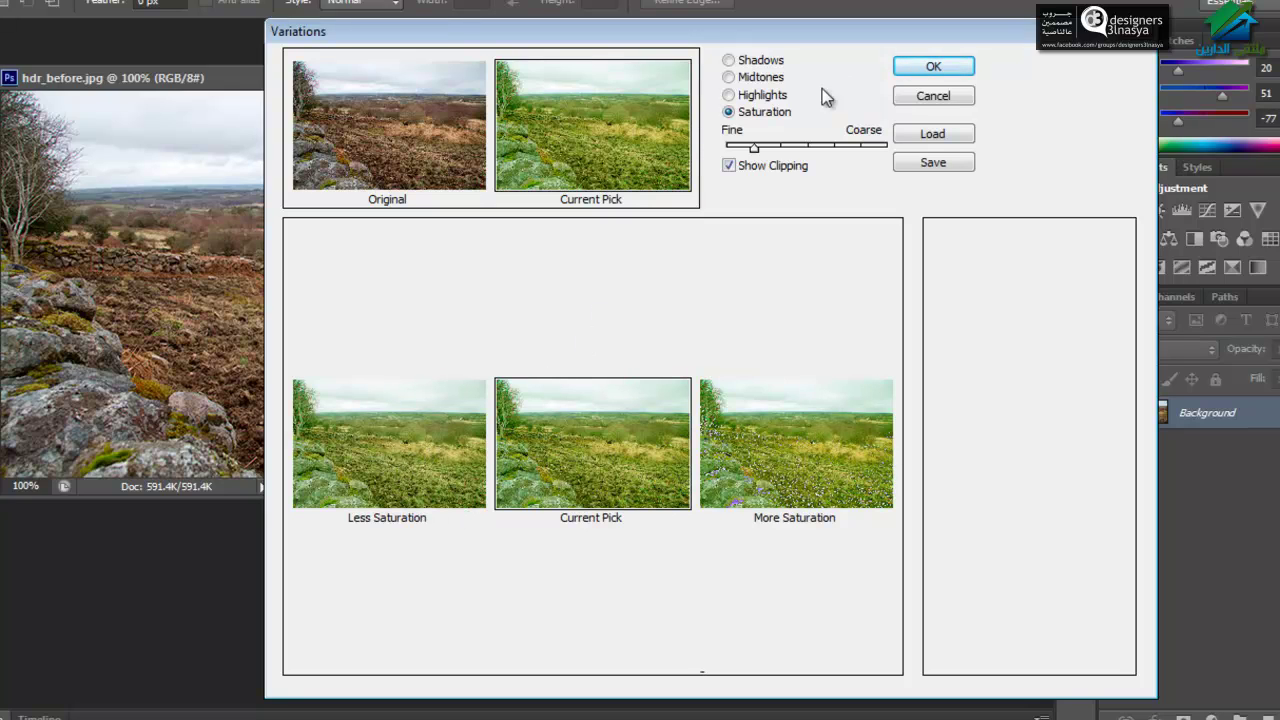
left_click(787, 79)
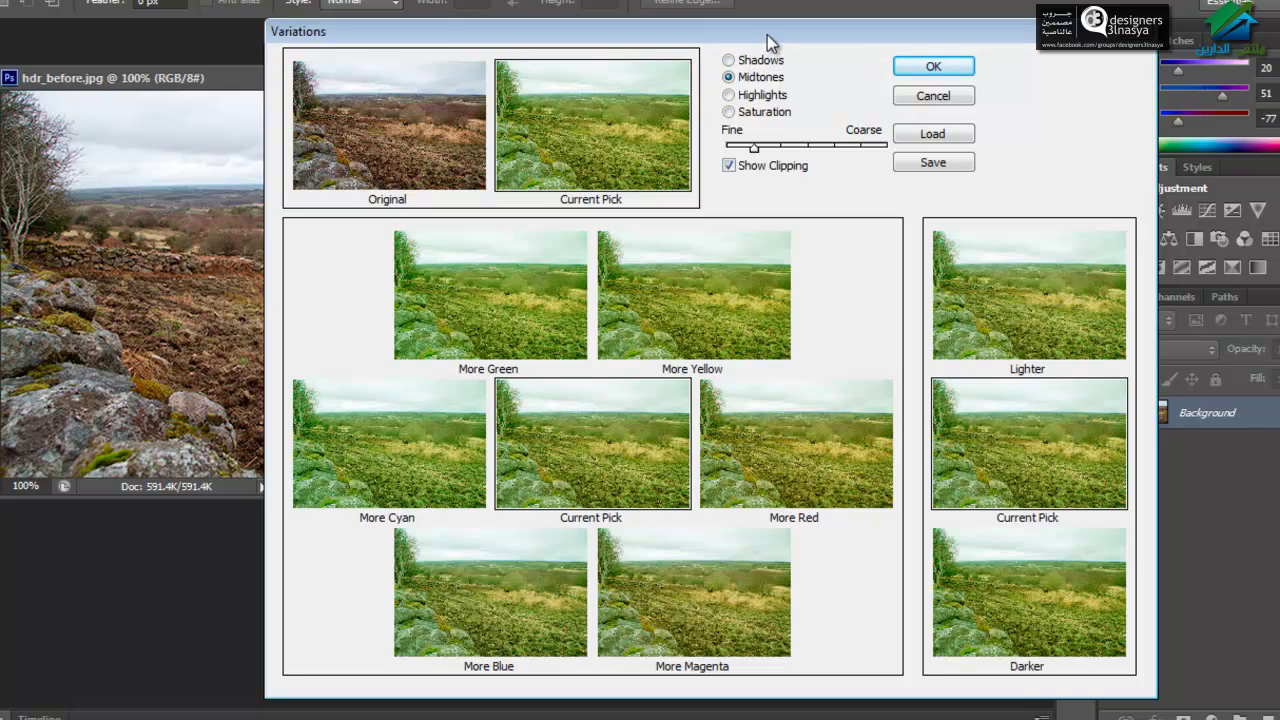
left_click_drag(768, 34, 757, 34)
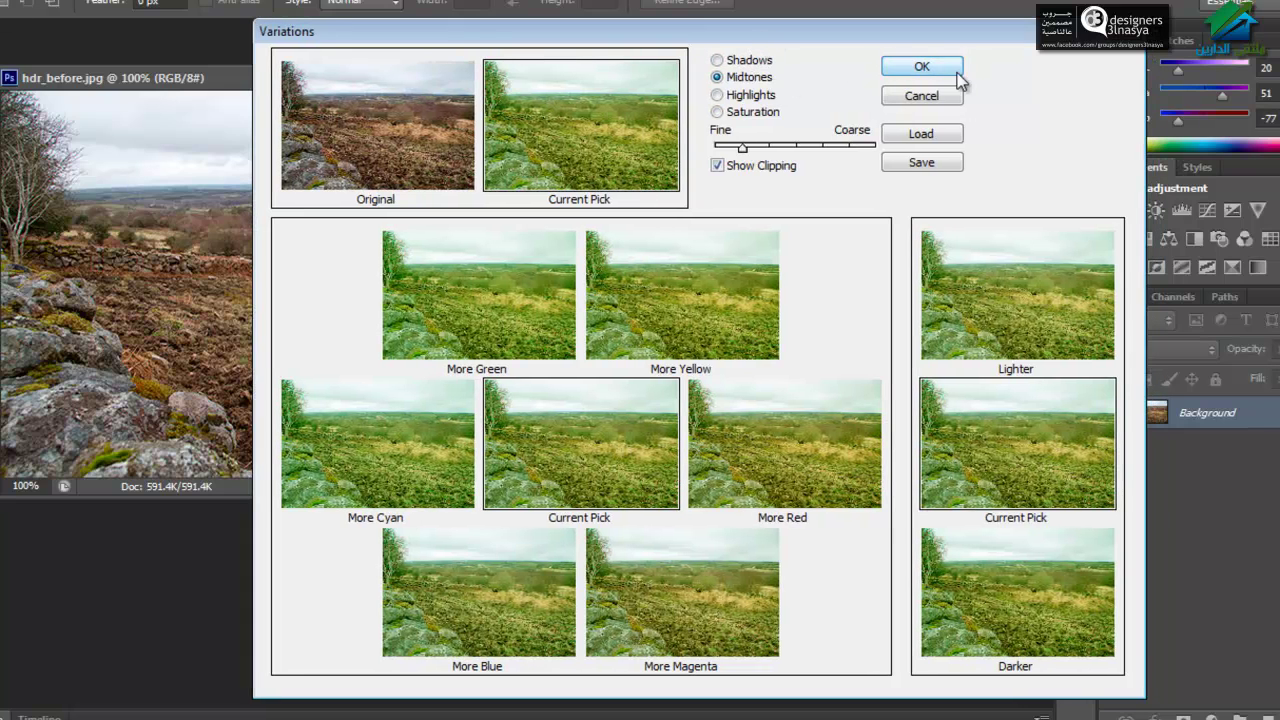
left_click(925, 68)
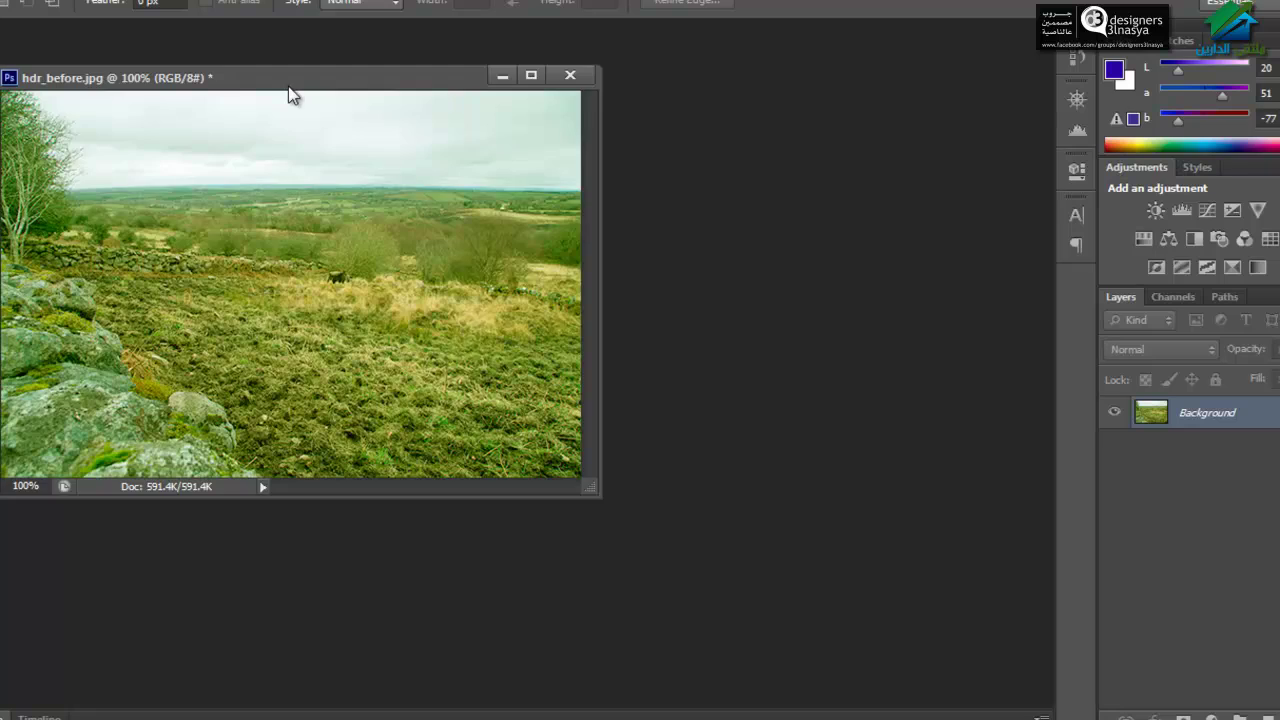
Step: Move the photo window right and undo/redo to compare with the original colours
left_click_drag(290, 86, 390, 96)
key("ctrl+z")
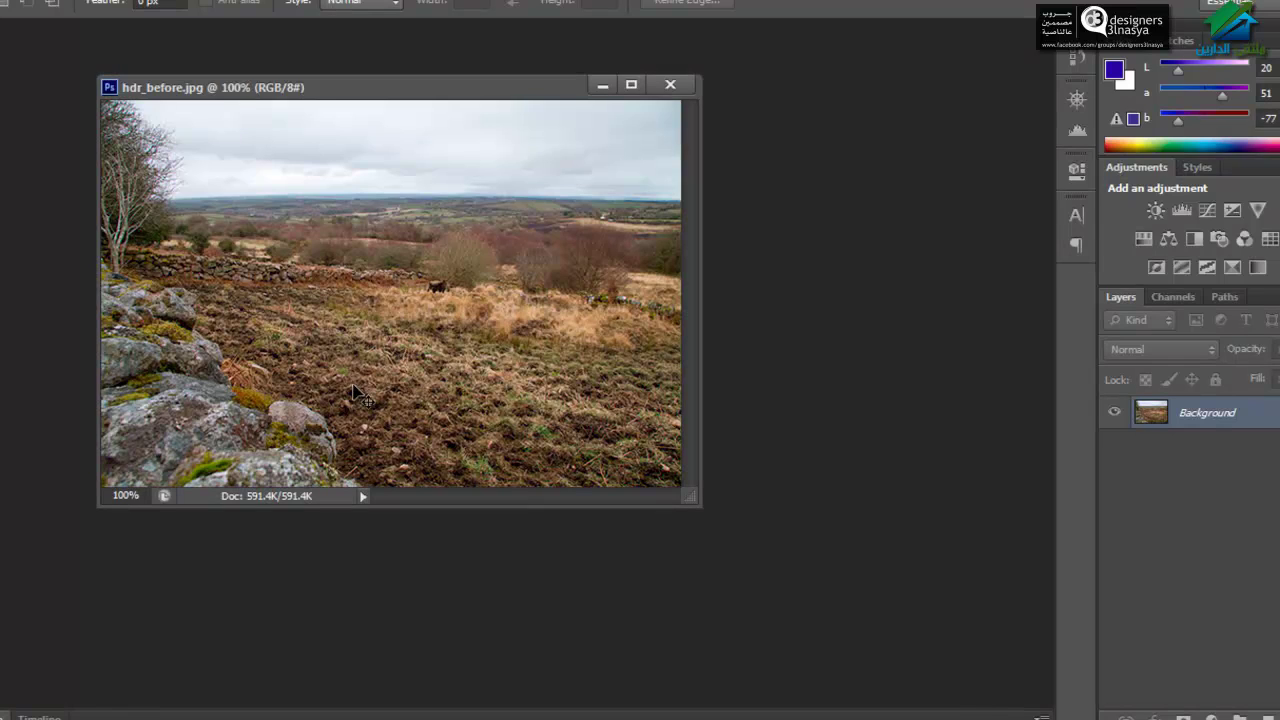
key("ctrl+z")
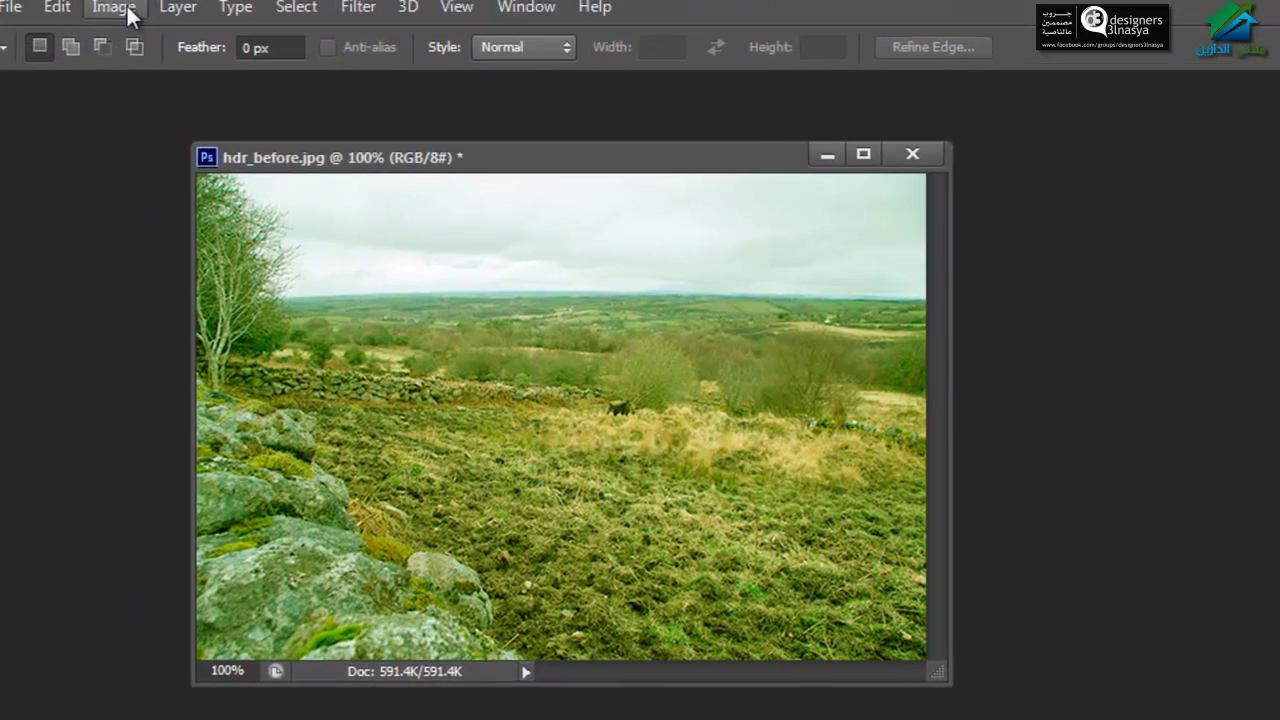
Step: Apply HDR Toning with radius 58 px, strength 0.80, gamma 1.58, detail +51, saturation about +32
left_click(116, 8)
mouse_move(173, 87)
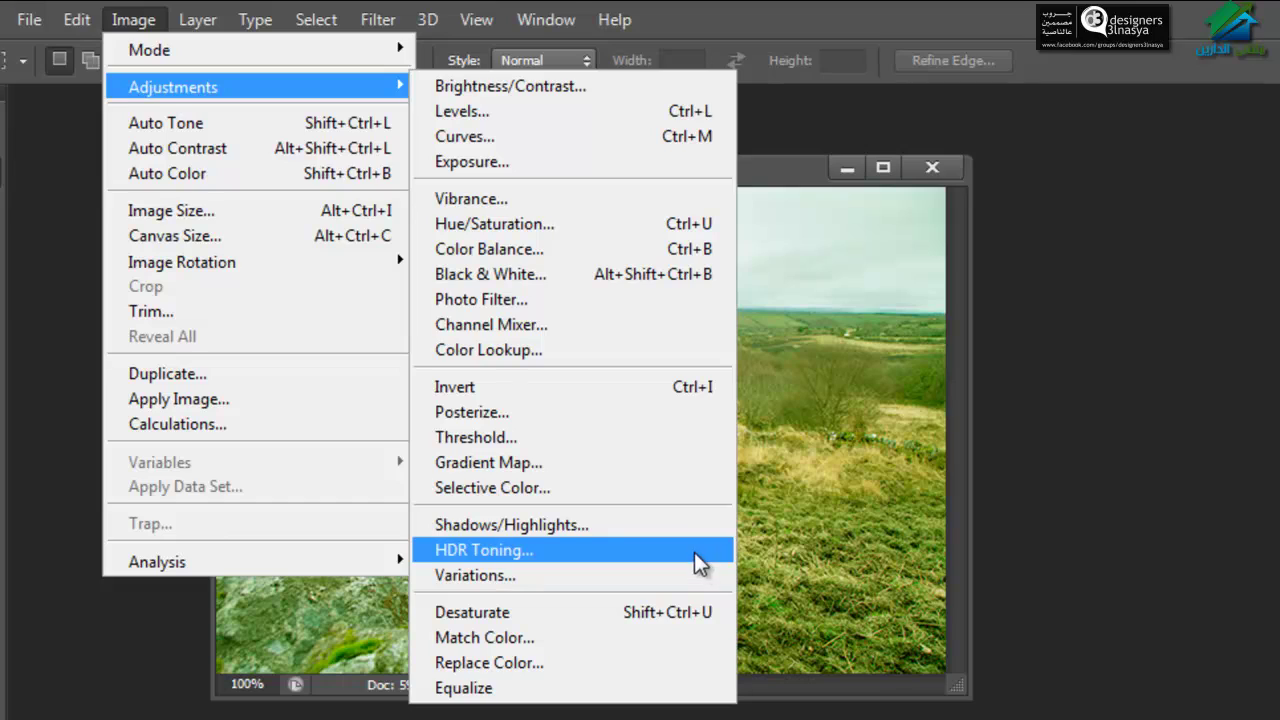
left_click(704, 552)
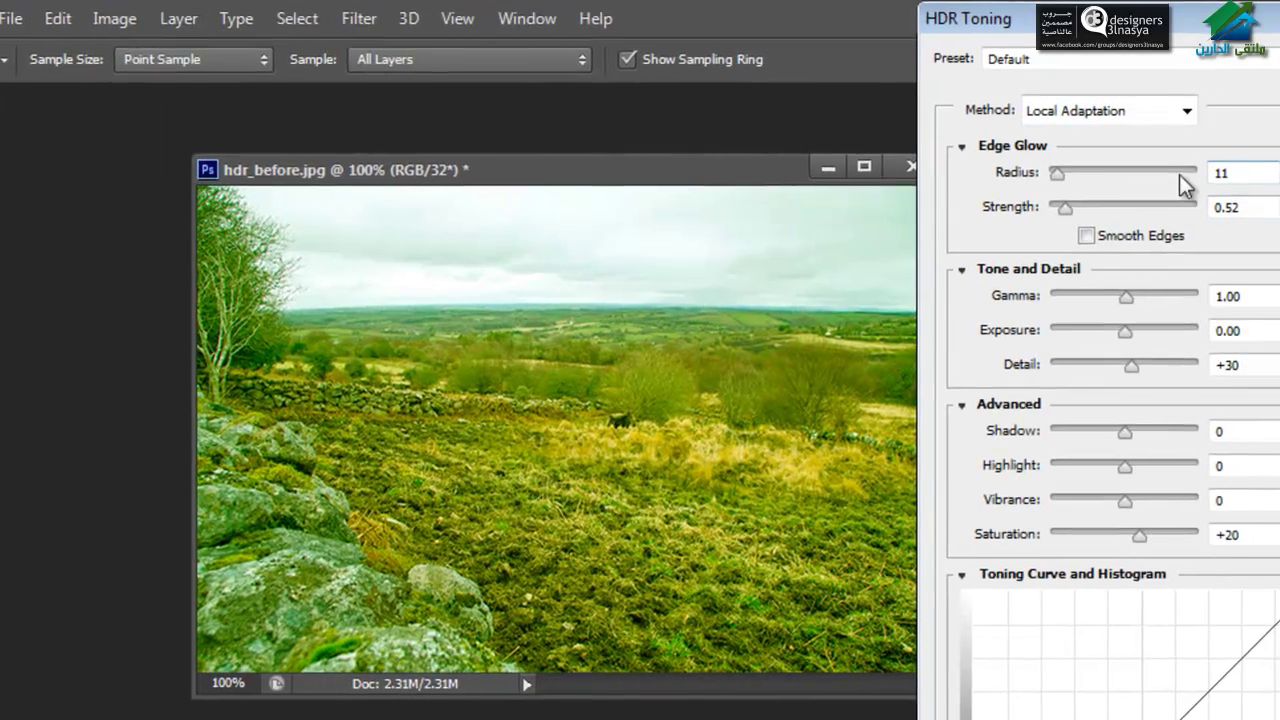
left_click_drag(1075, 174, 1110, 174)
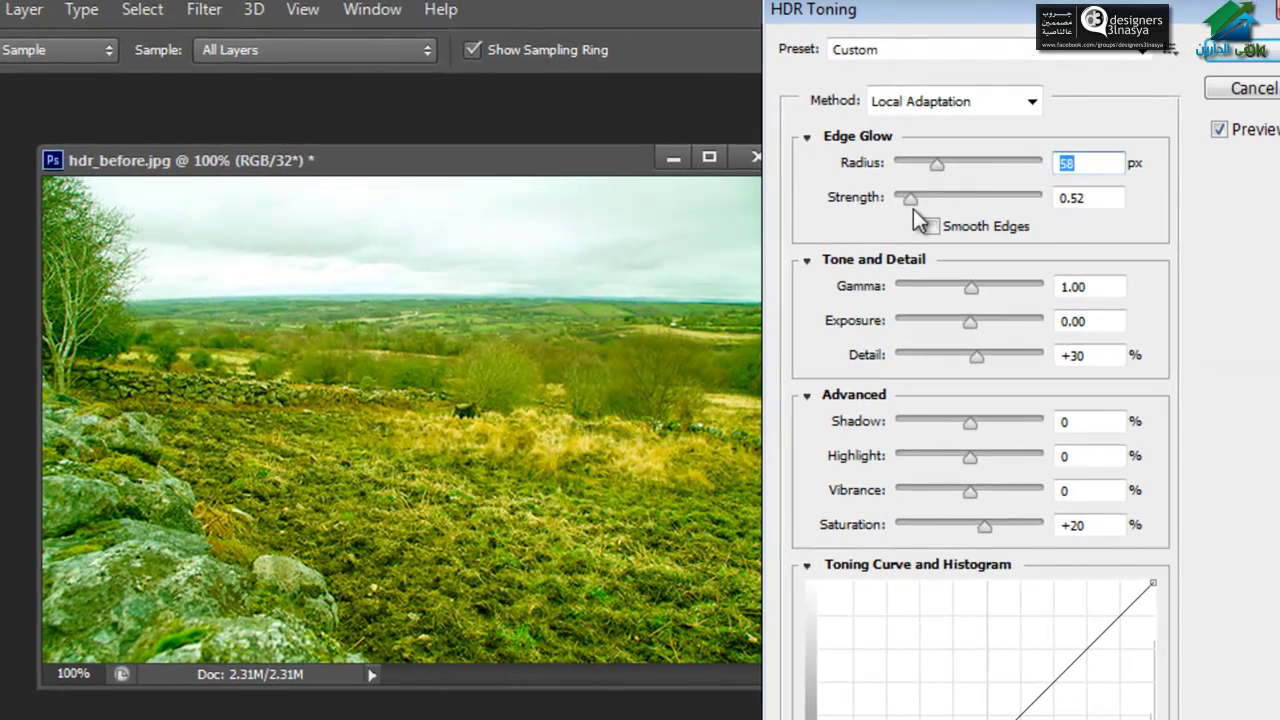
mouse_move(910, 198)
left_mouse_down()
mouse_move(986, 198)
mouse_move(921, 202)
left_mouse_up()
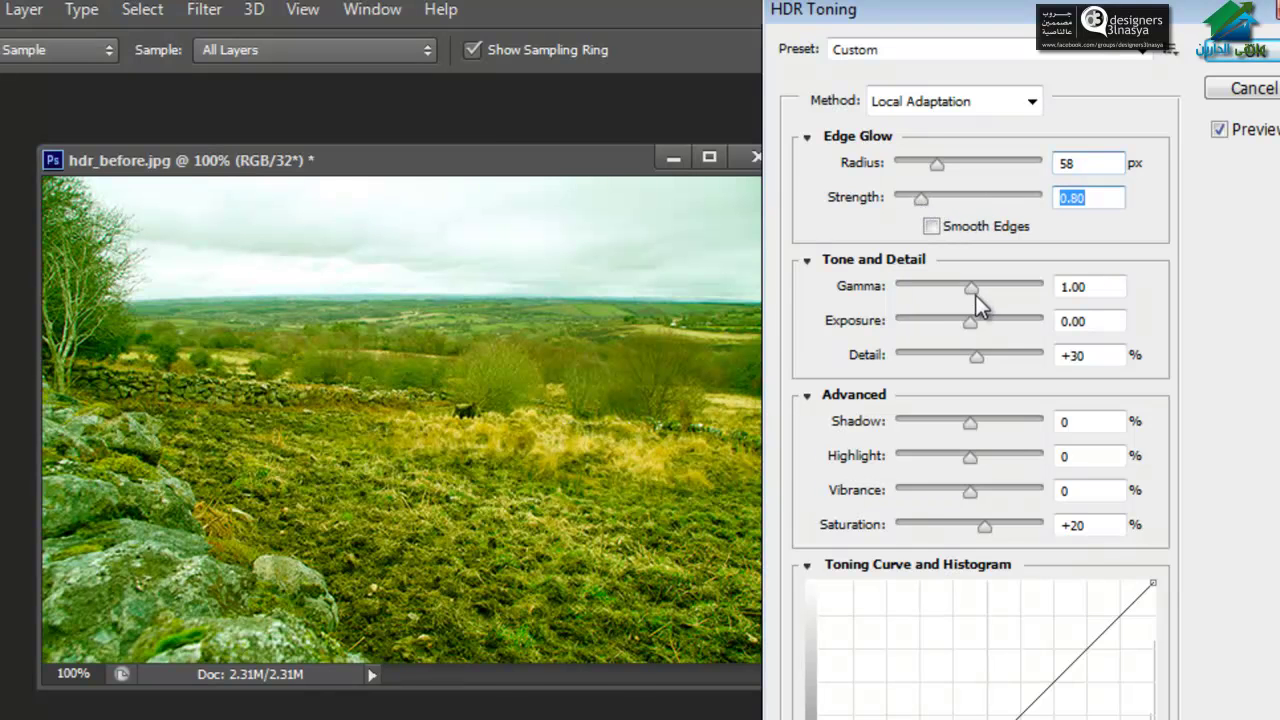
mouse_move(975, 292)
left_mouse_down()
mouse_move(991, 292)
mouse_move(946, 292)
mouse_move(982, 323)
mouse_move(966, 323)
mouse_move(961, 353)
mouse_move(994, 358)
mouse_move(982, 360)
left_mouse_up()
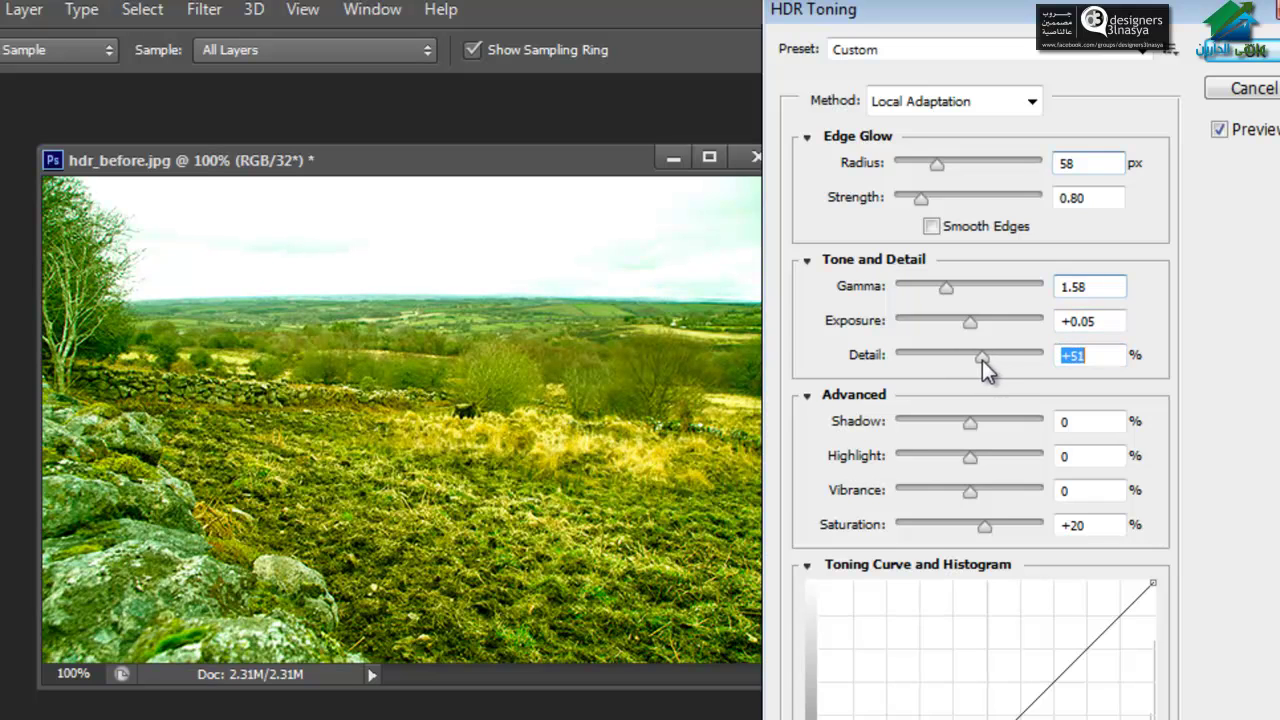
left_click_drag(993, 713, 1035, 718)
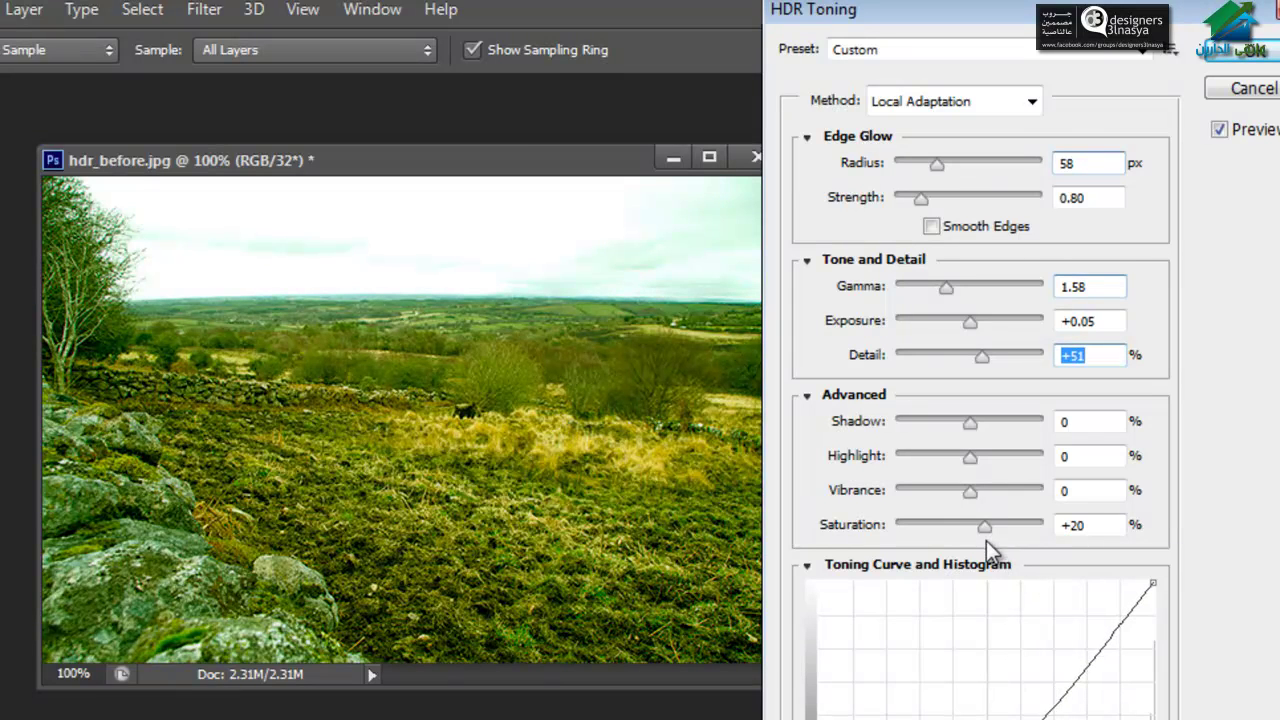
left_click_drag(972, 528, 983, 527)
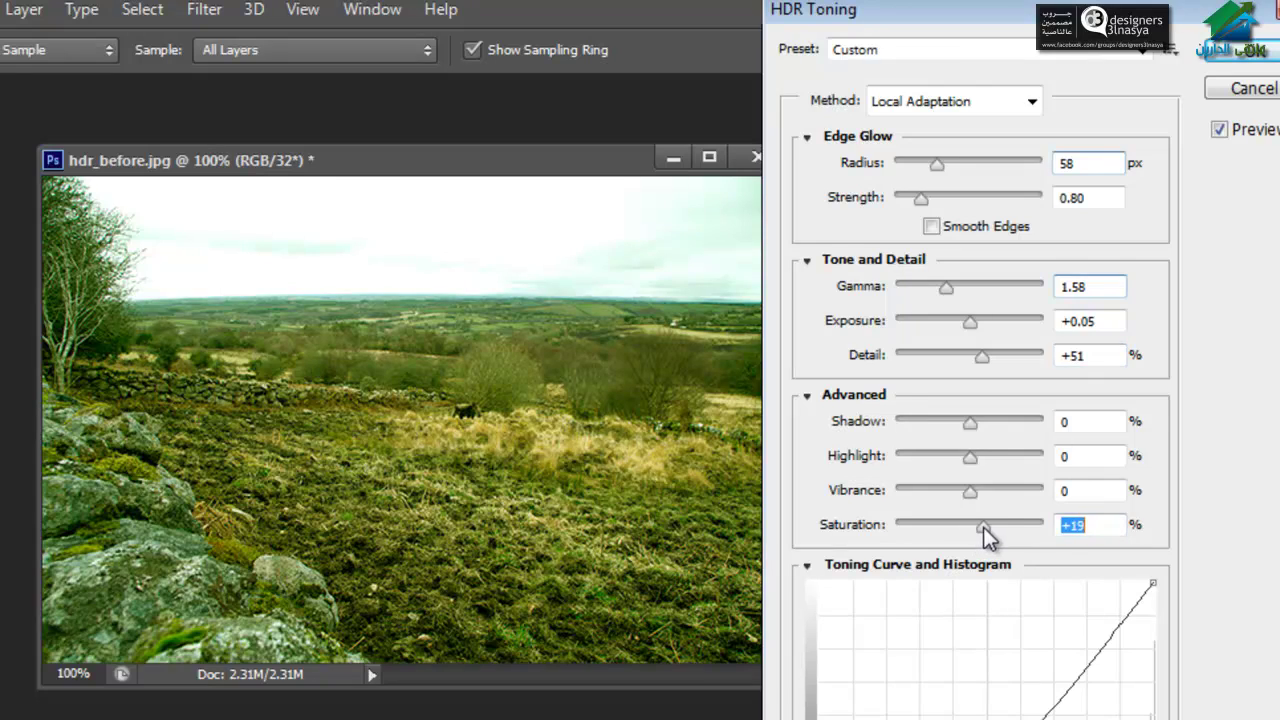
left_click_drag(983, 527, 993, 525)
left_click(1236, 60)
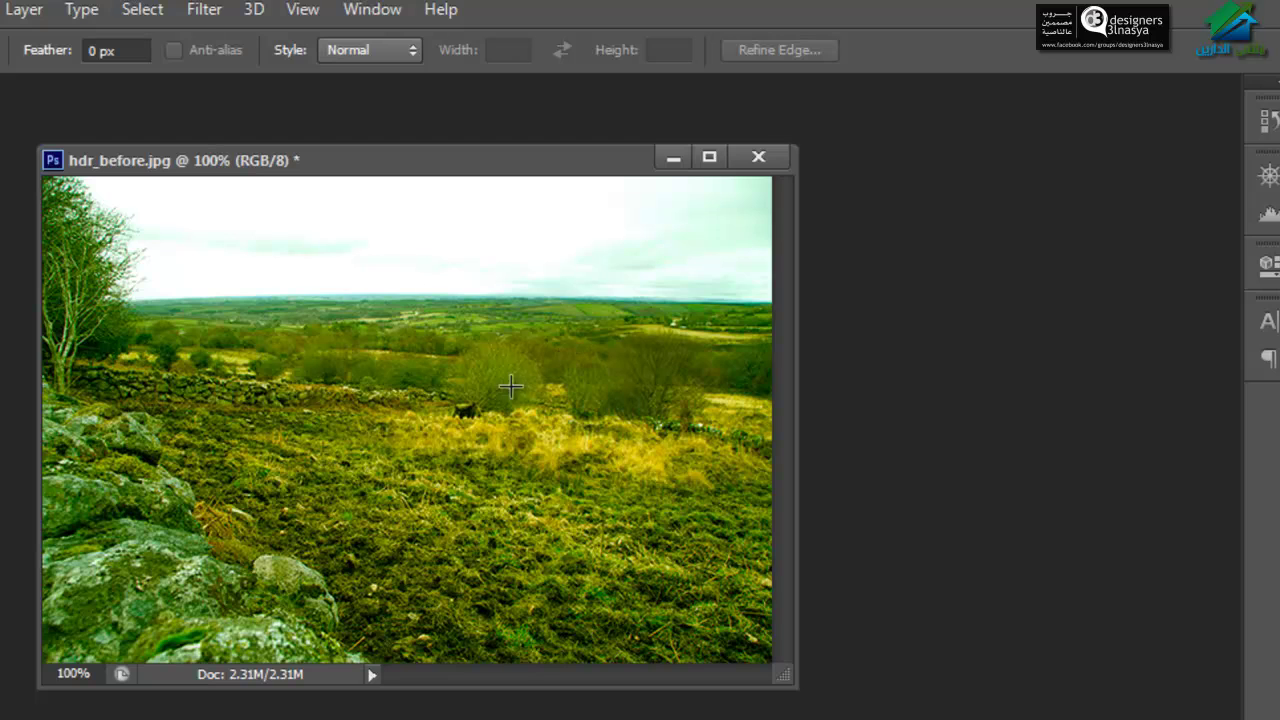
Step: Revert the photo to its saved original, then undo to restore the HDR-toned version
key("alt+f")
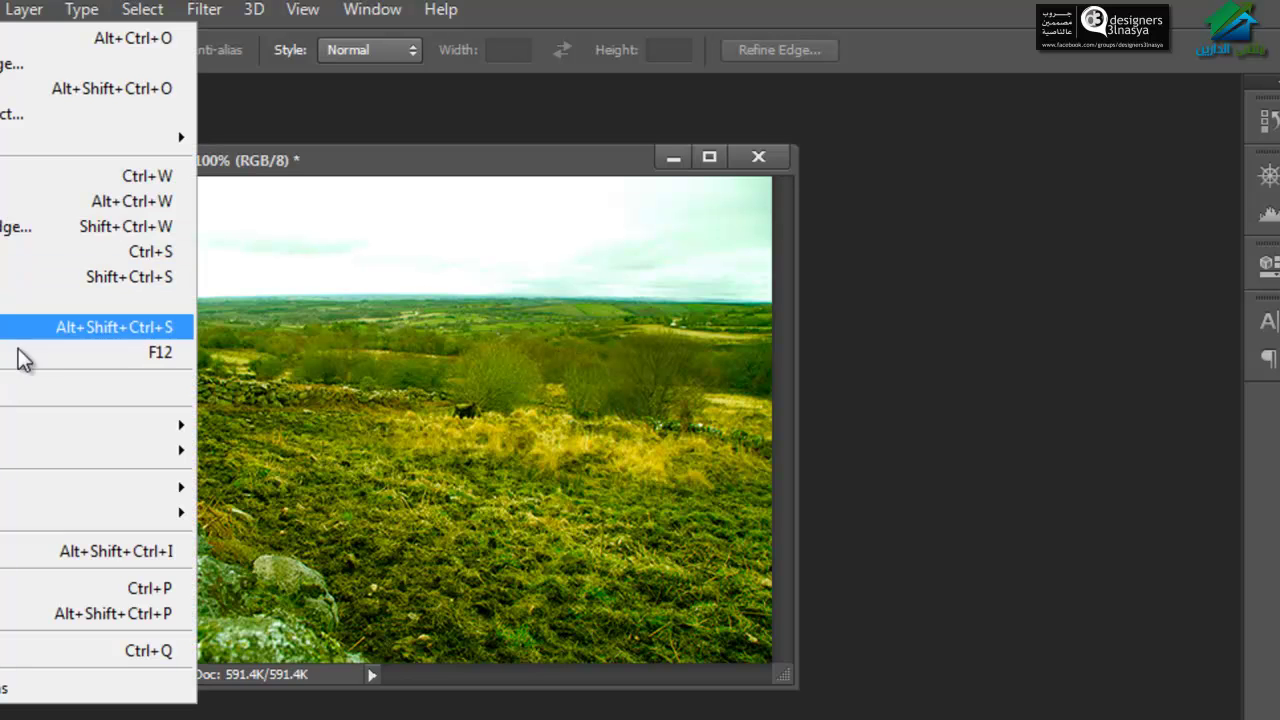
left_click(17, 351)
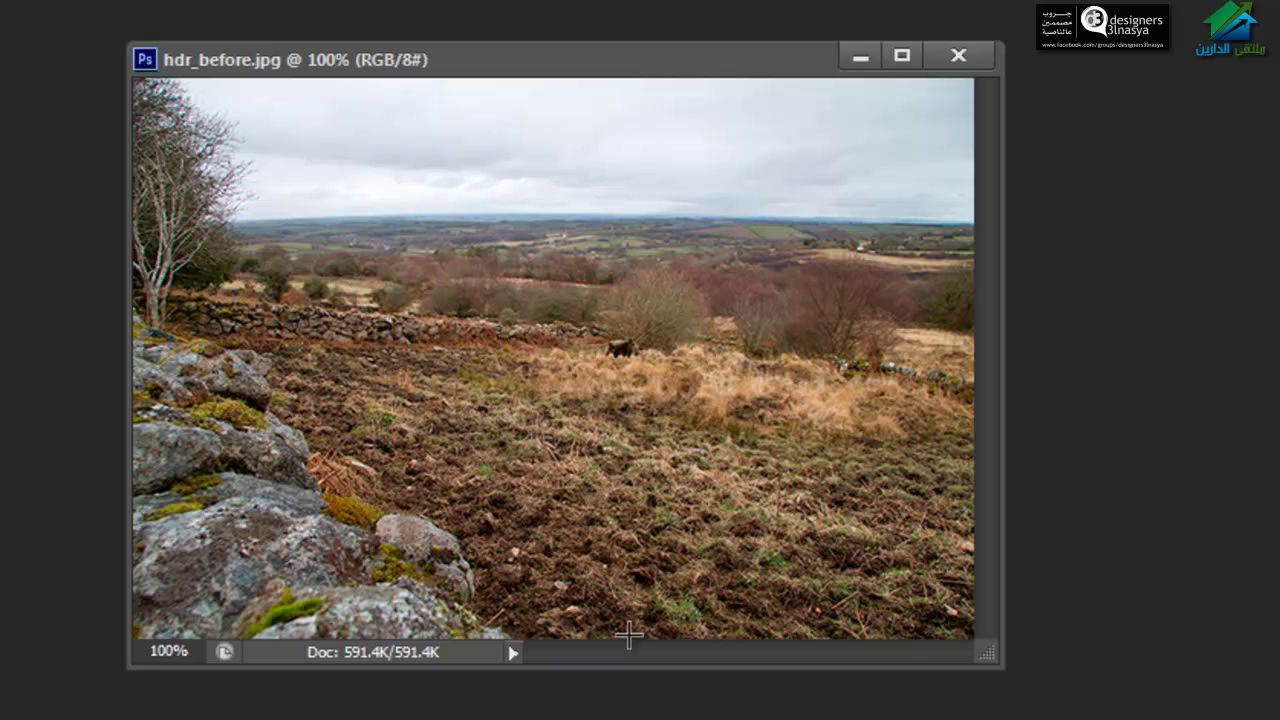
key("ctrl+z")
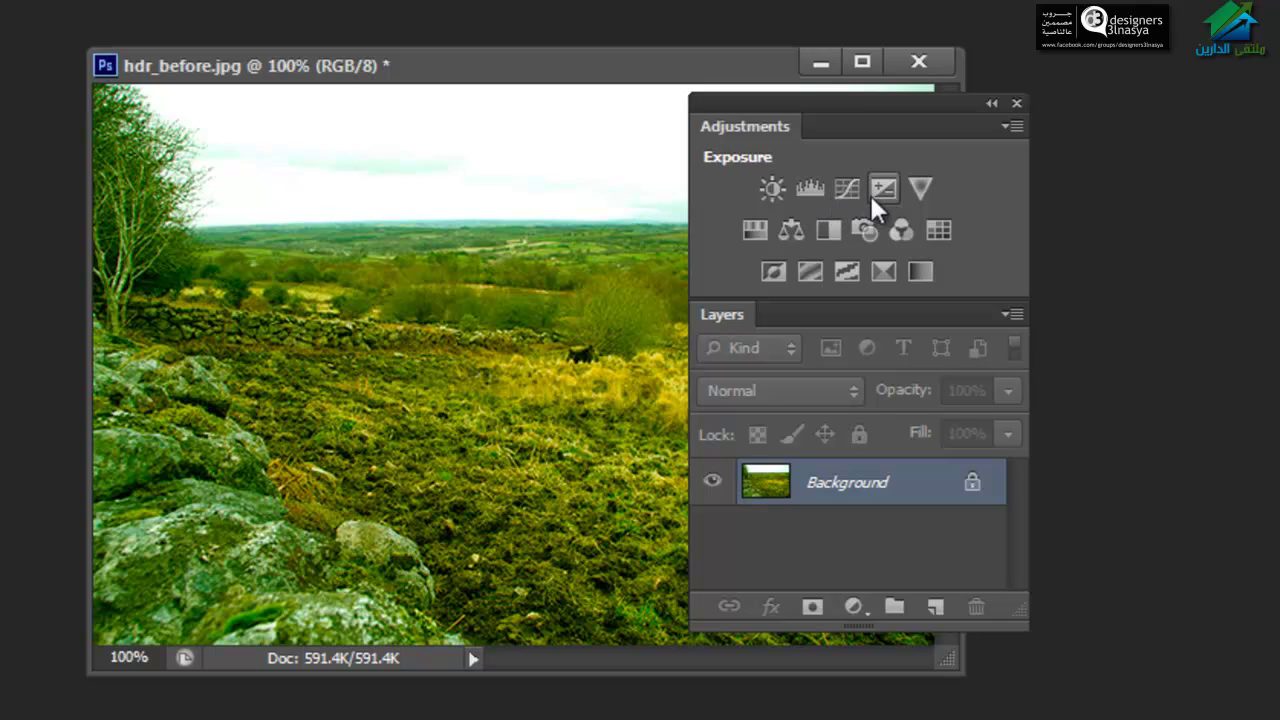
Step: Move the Adjustments/Layers panels aside and duplicate the toned image as 'hdr_before copy'
left_click_drag(854, 107, 1278, 128)
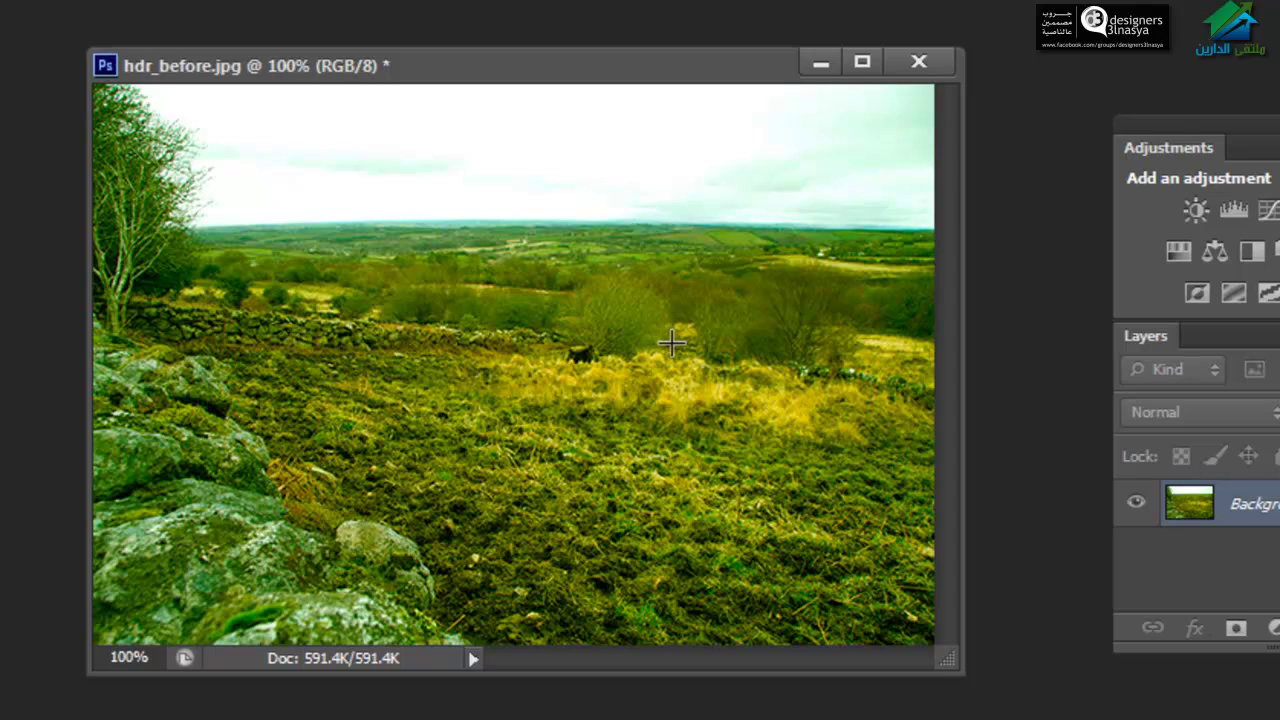
key("v")
key("ctrl+j")
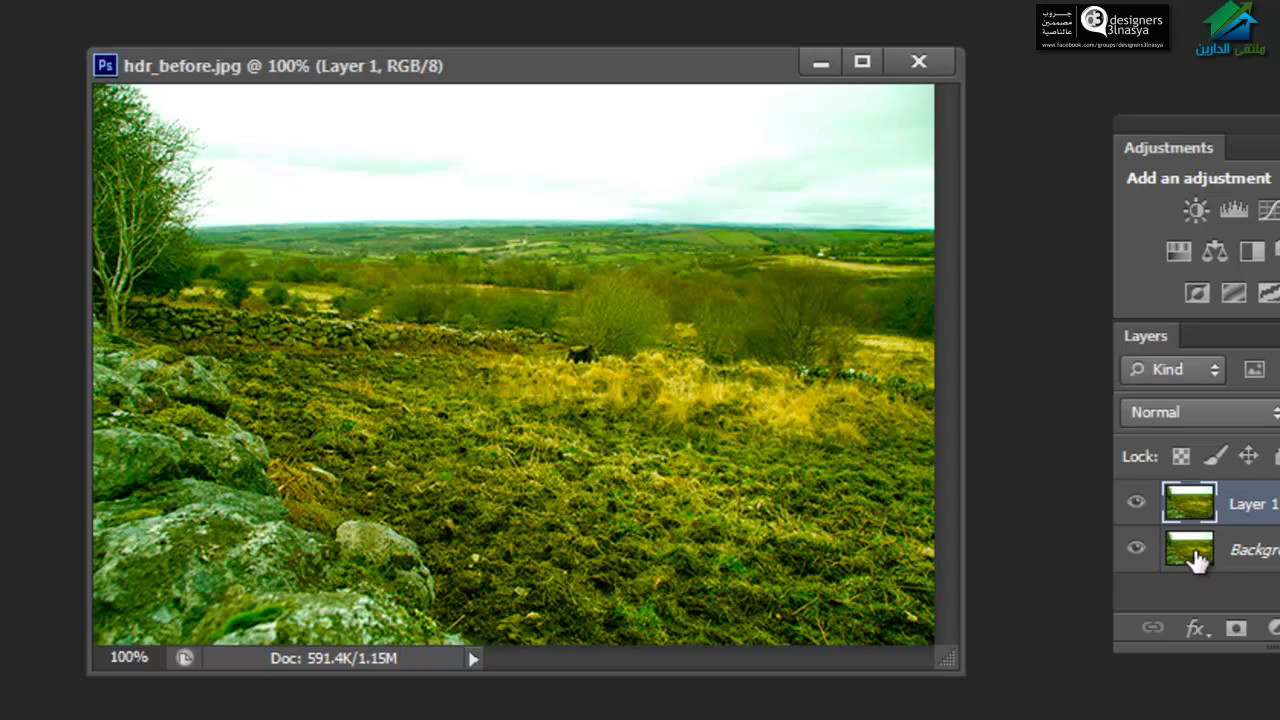
left_click(1138, 504)
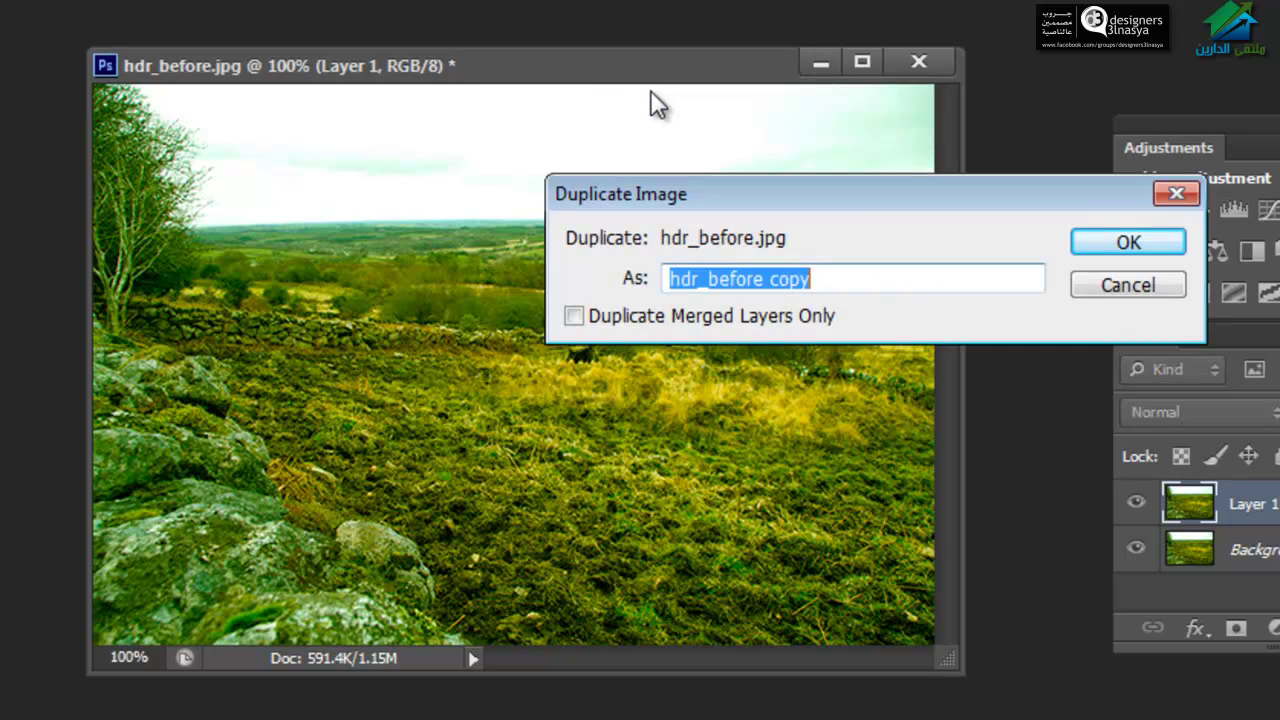
left_click(1092, 245)
Step: Revert hdr_before.jpg, drag the green layer into it, and close the copy without saving
left_click(820, 303)
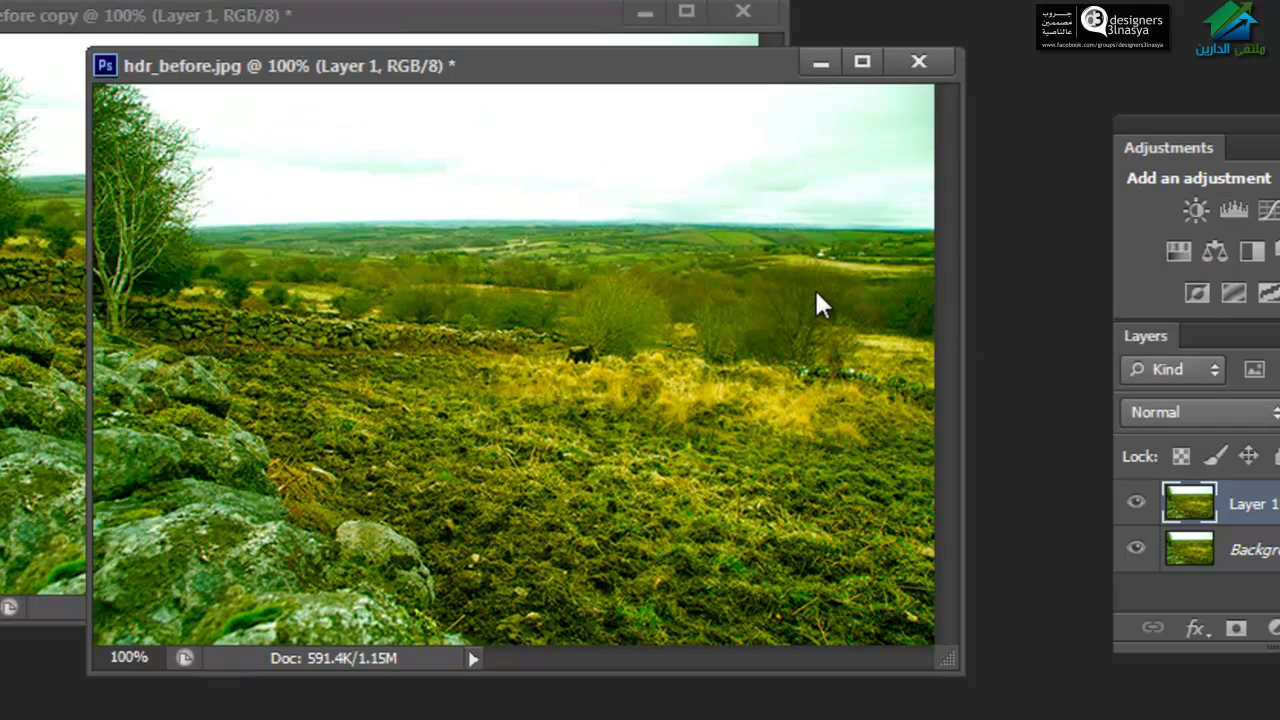
left_click(30, 277)
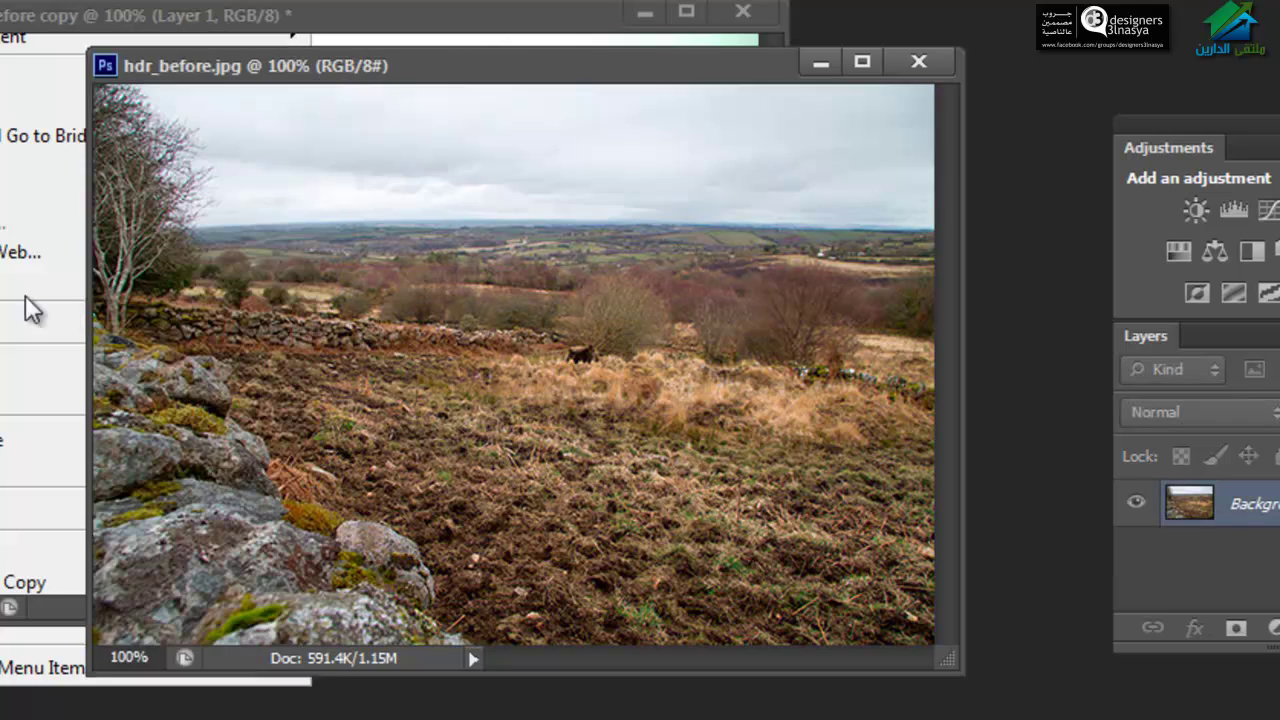
left_click(9, 266)
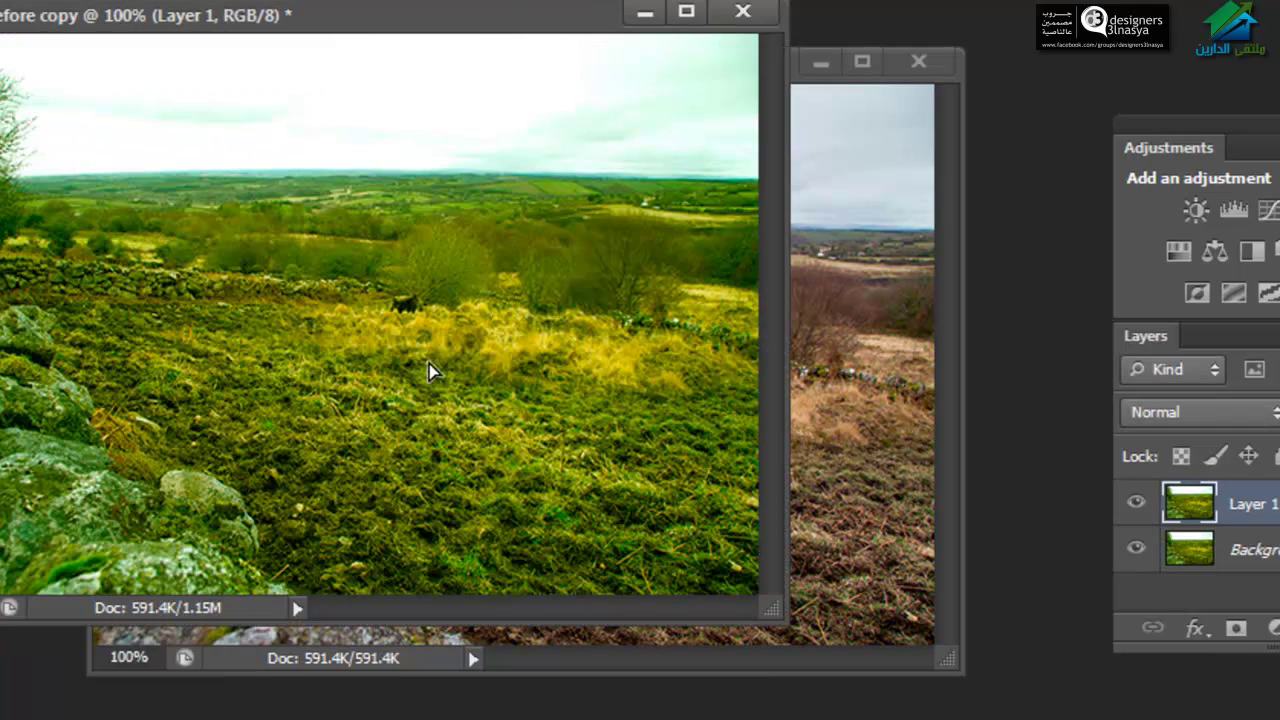
left_click_drag(429, 371, 894, 393)
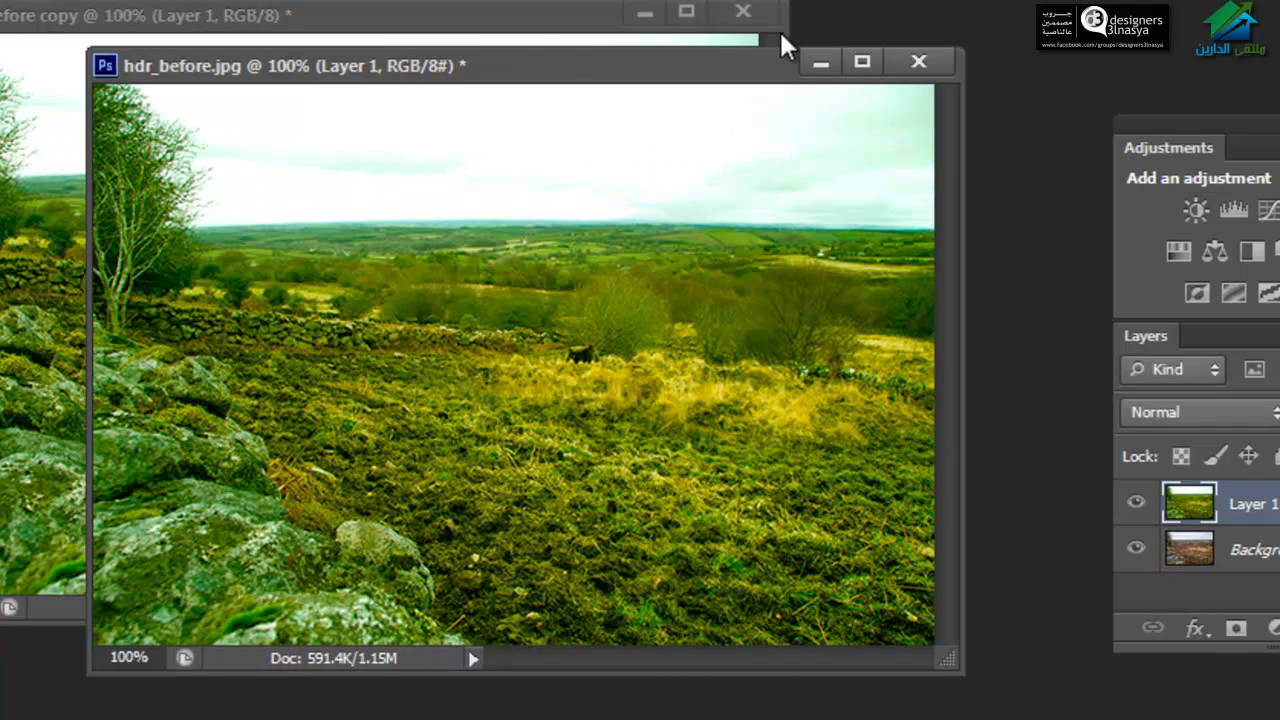
left_click(774, 44)
left_click(752, 6)
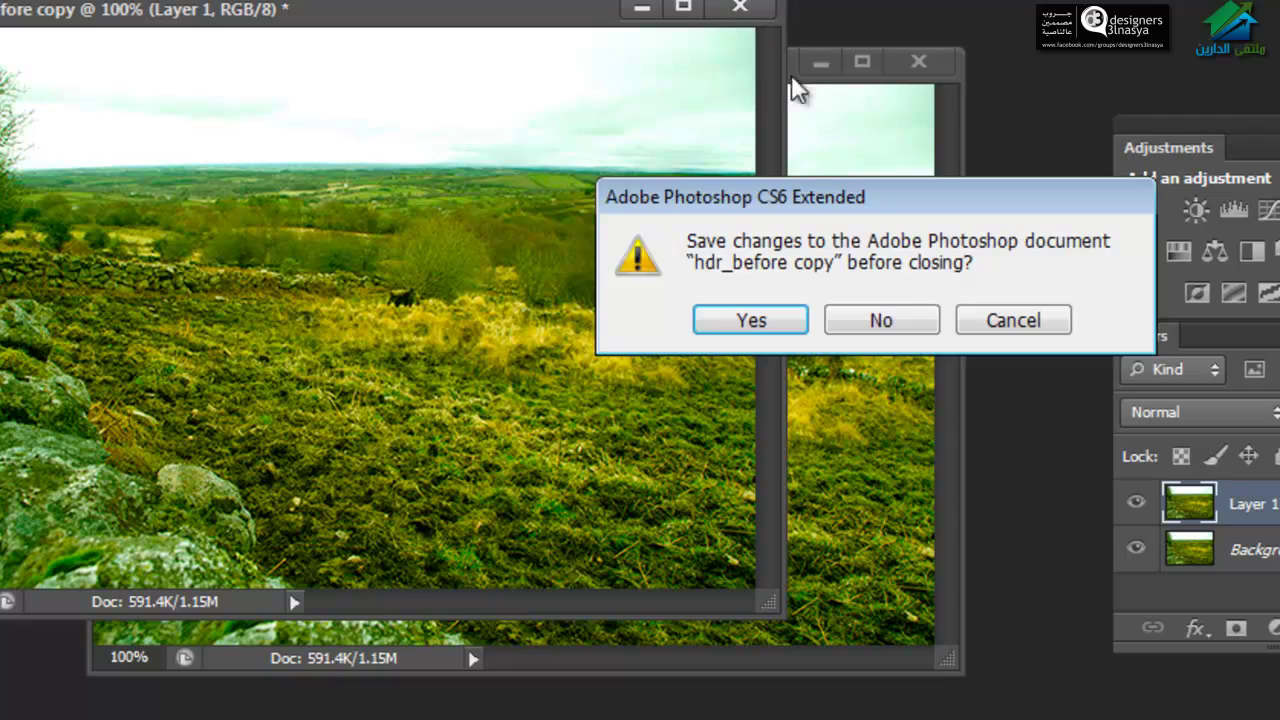
left_click(886, 316)
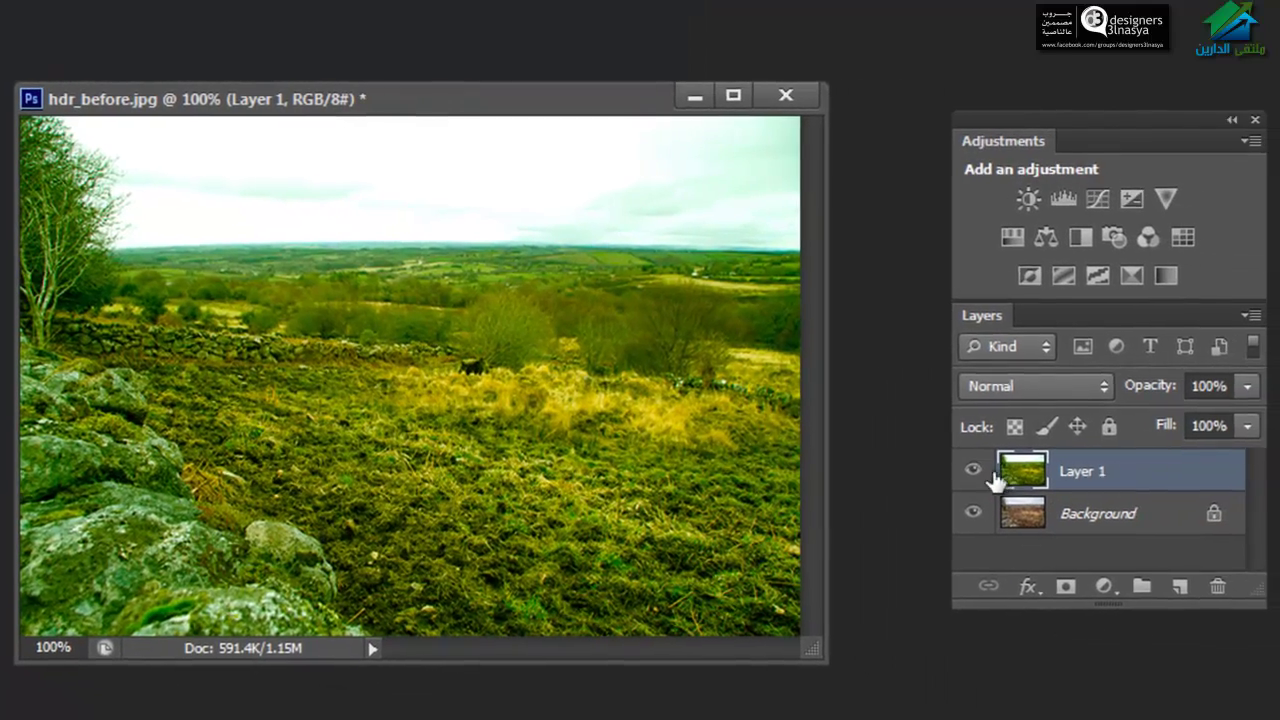
Step: Toggle Layer 1's visibility repeatedly to compare the green edit with the brown original
left_click(973, 471)
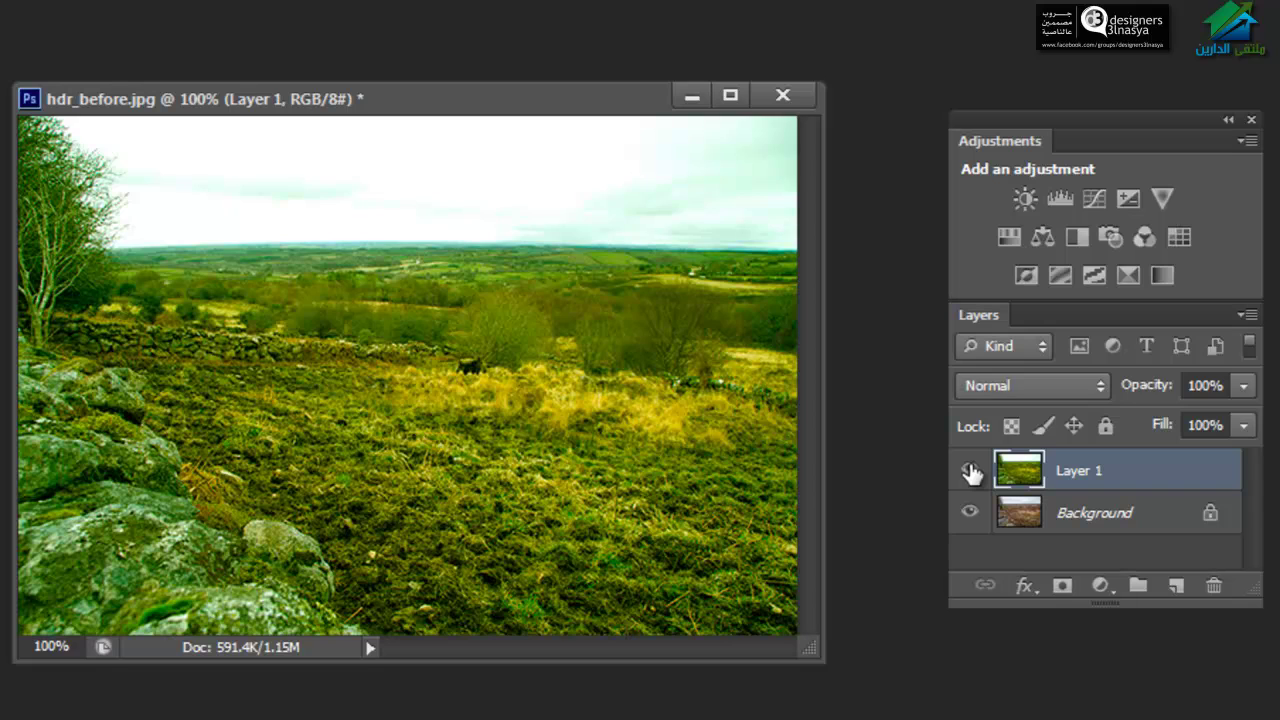
left_click(973, 471)
left_click(971, 472)
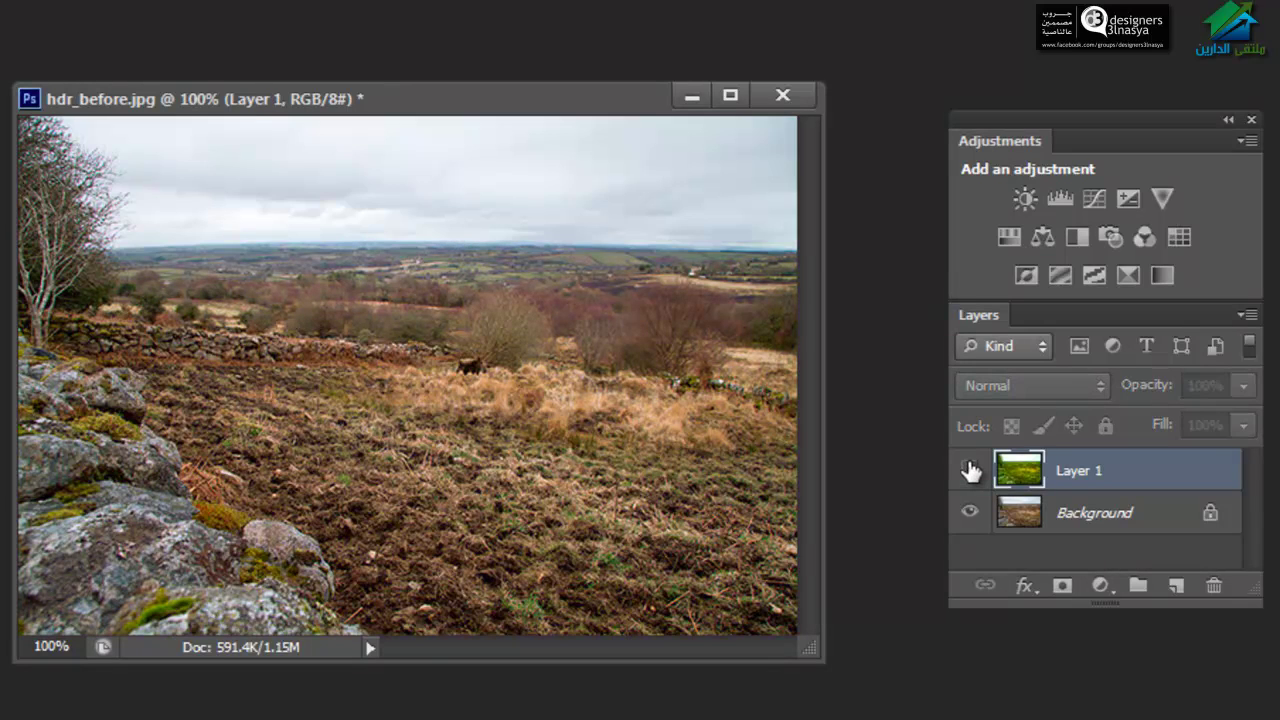
left_click(971, 472)
left_click(970, 470)
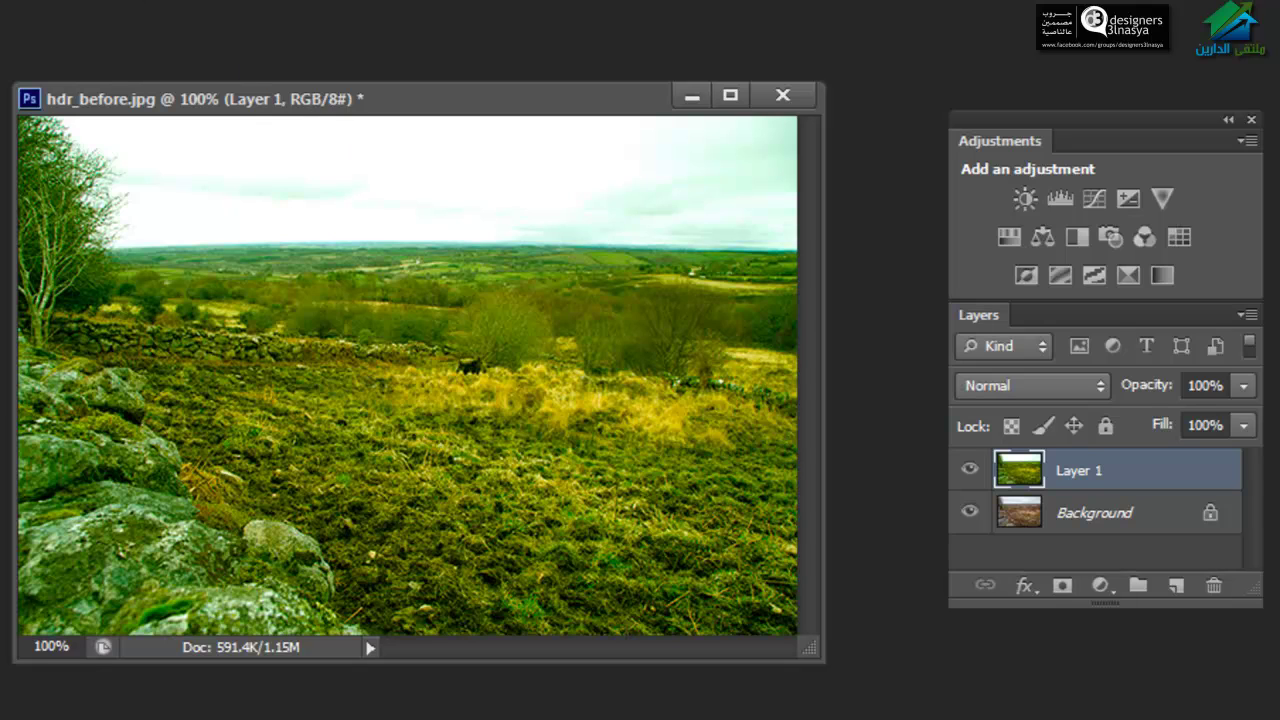
key("alt+i")
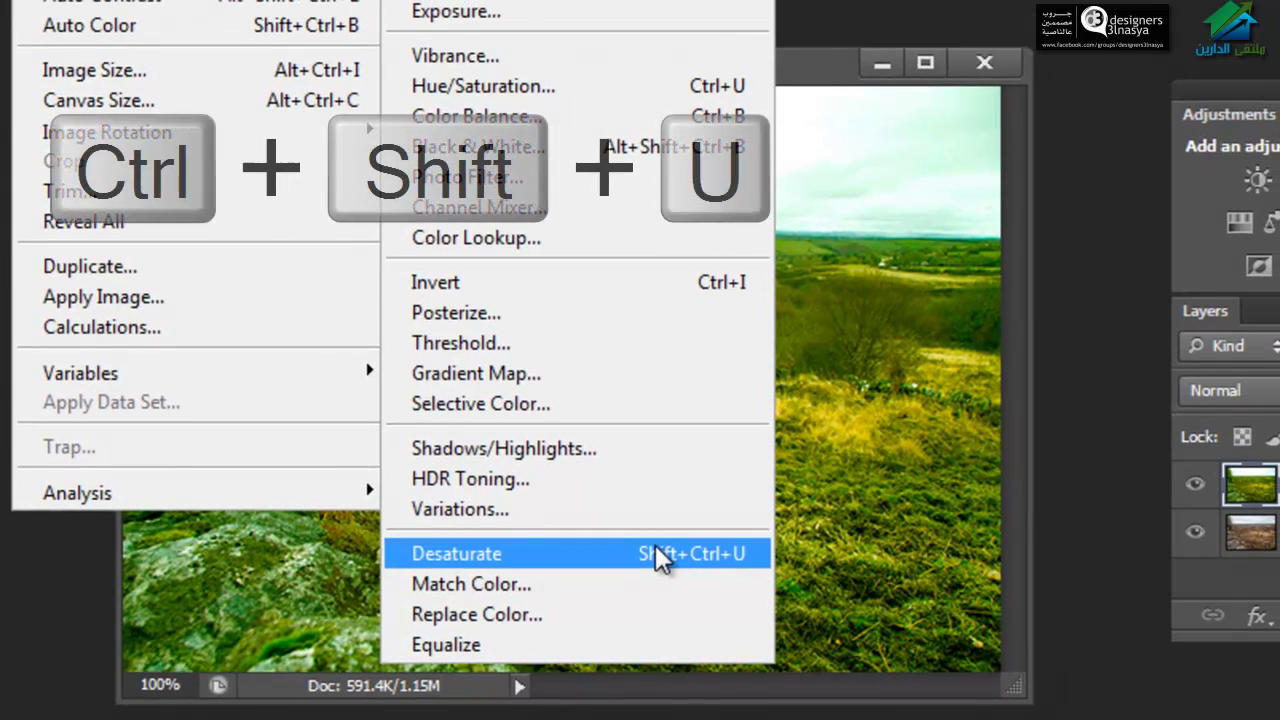
Step: Desaturate Layer 1 to black and white and toggle its visibility against the colour original
left_click(656, 548)
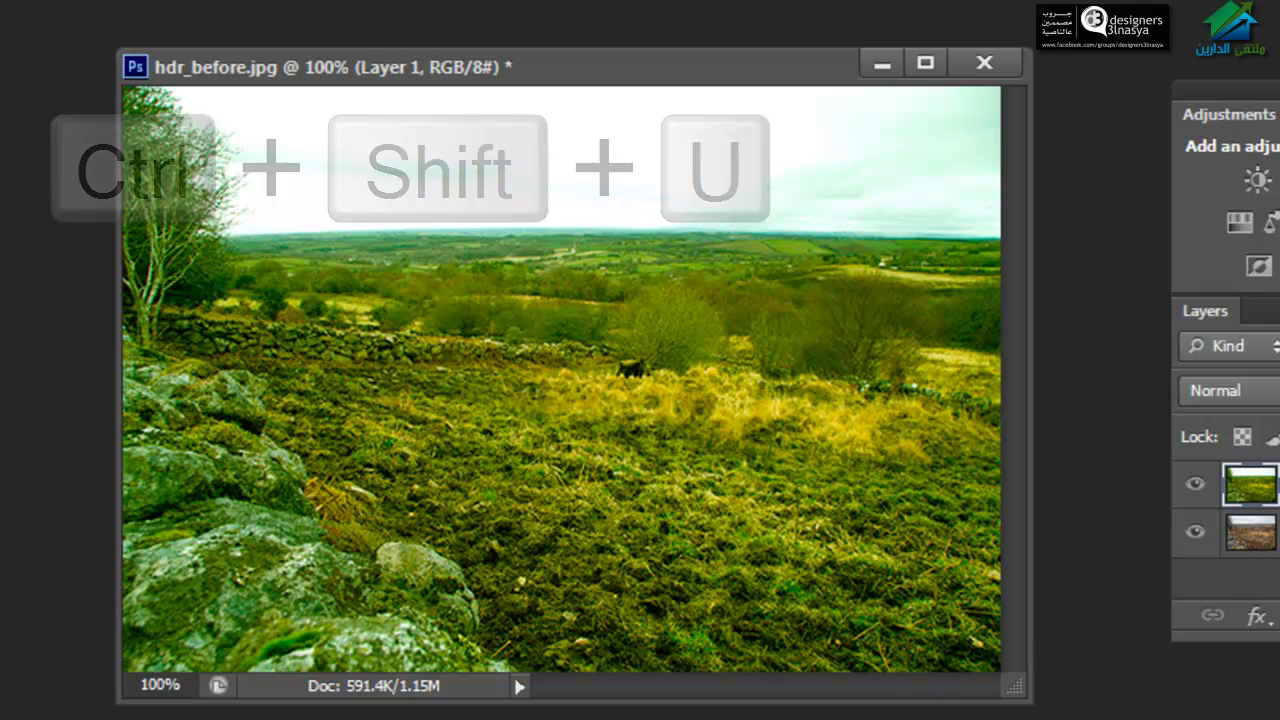
key("alt+i")
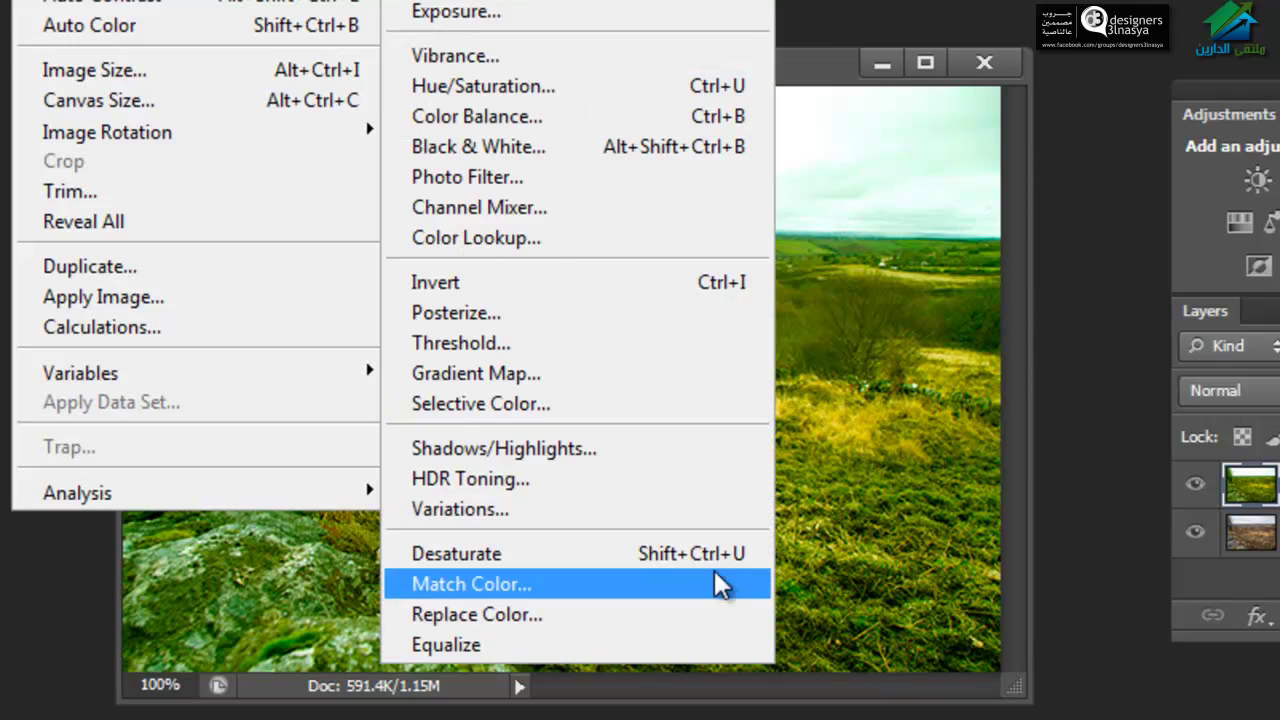
left_click(722, 556)
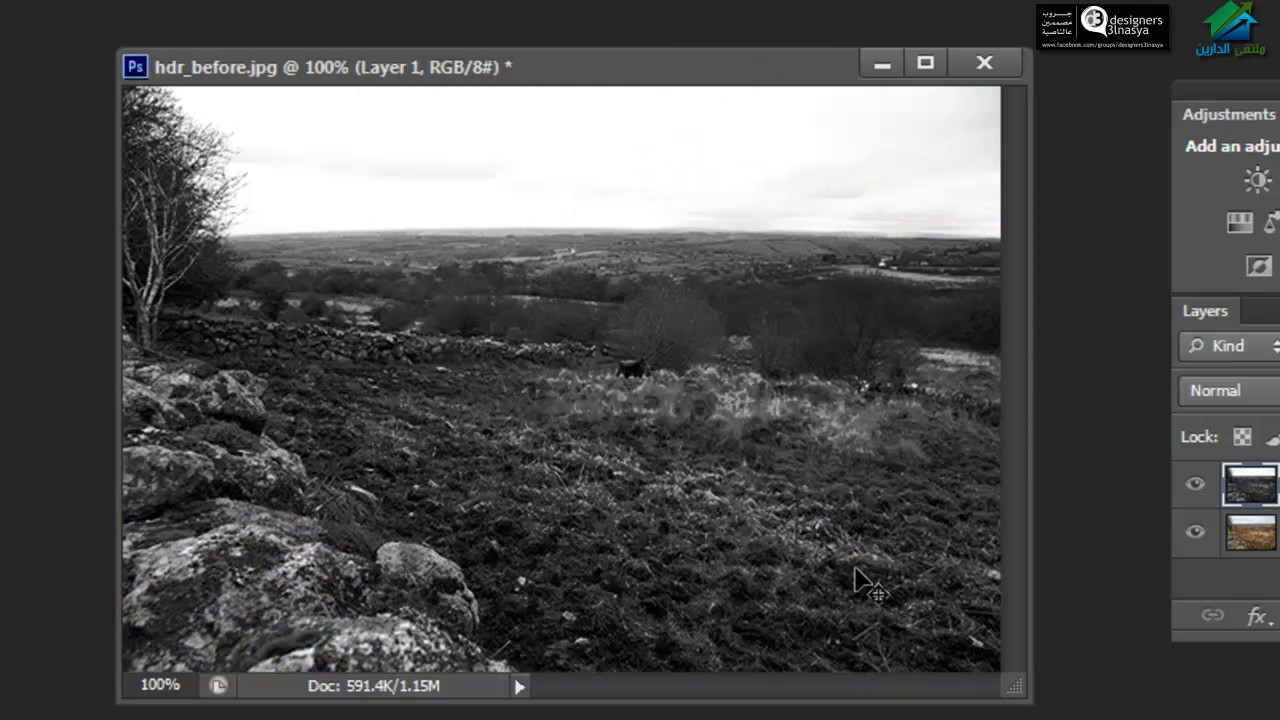
left_click(1195, 484)
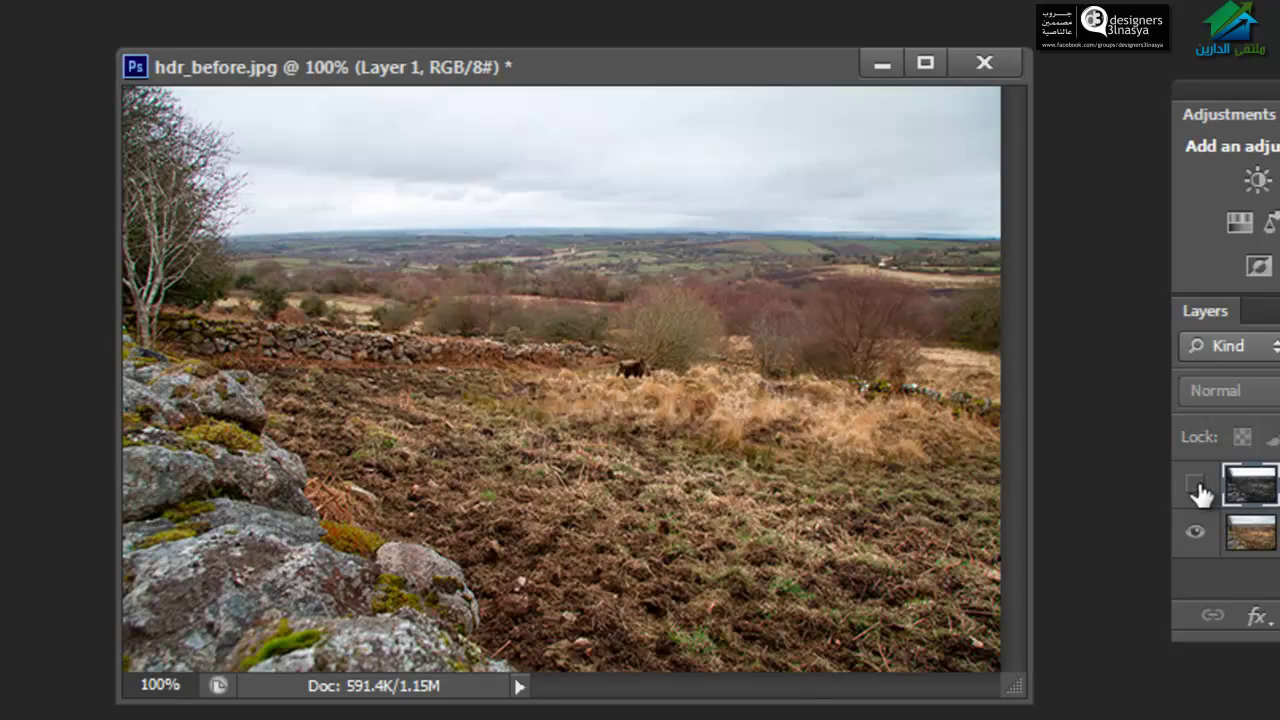
left_click(1198, 488)
left_click(988, 448)
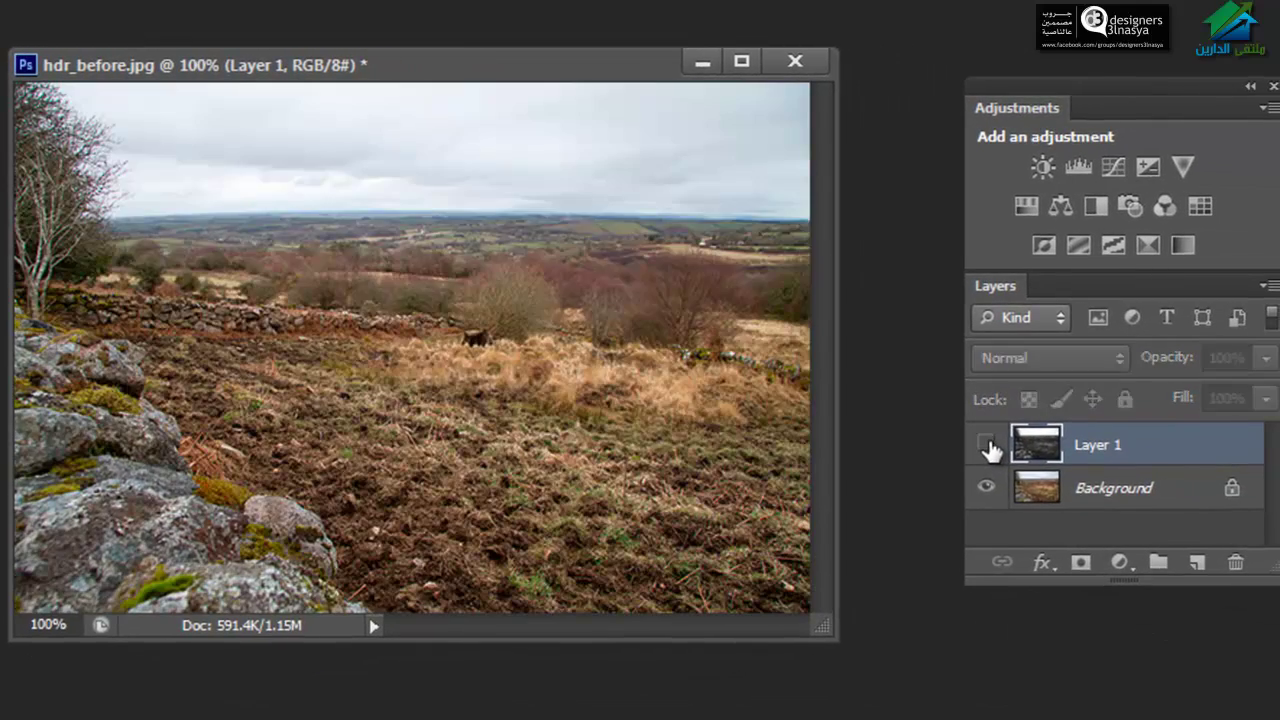
left_click(987, 446)
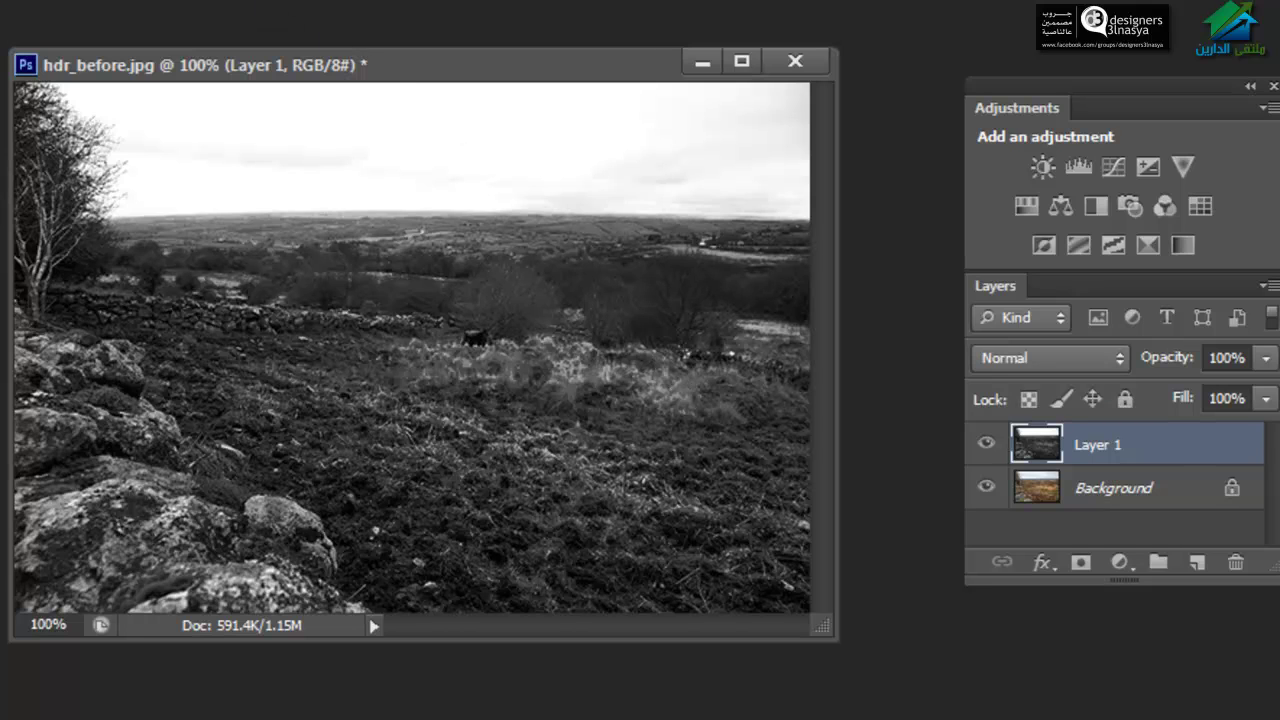
Step: Close hdr_before.jpg without saving and bring up the Open file browser
key("alt+i")
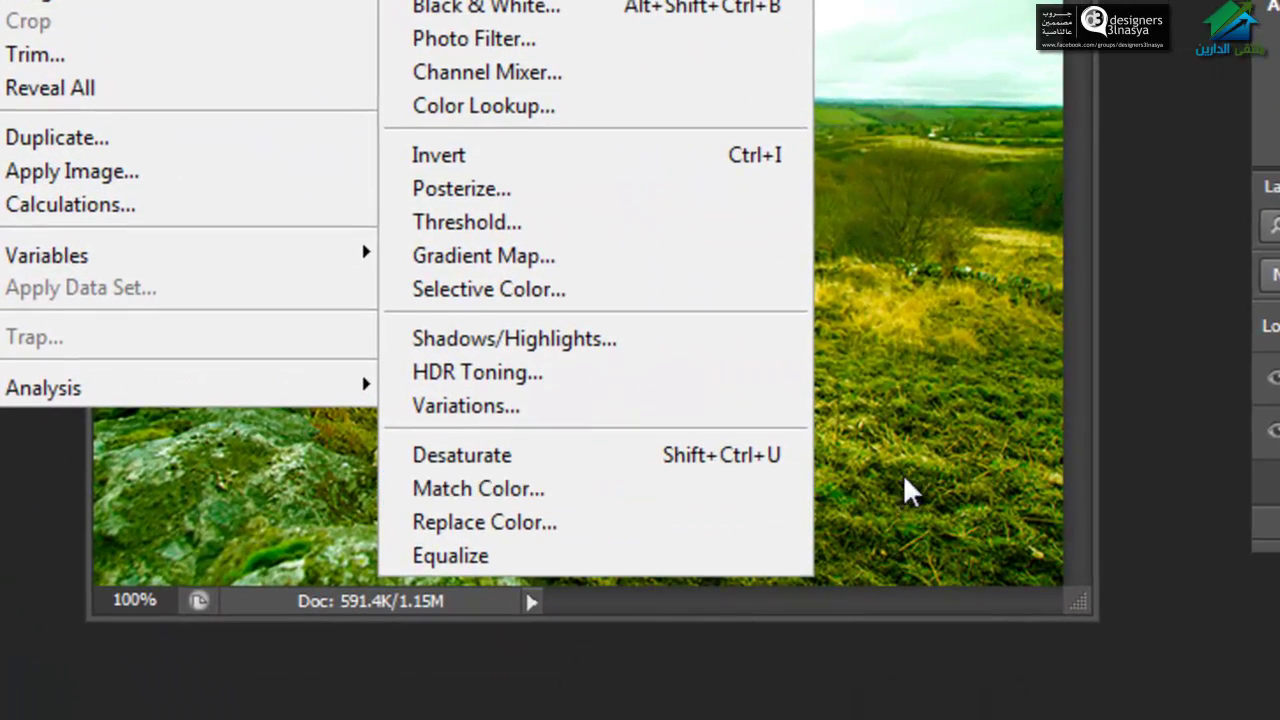
left_click(929, 258)
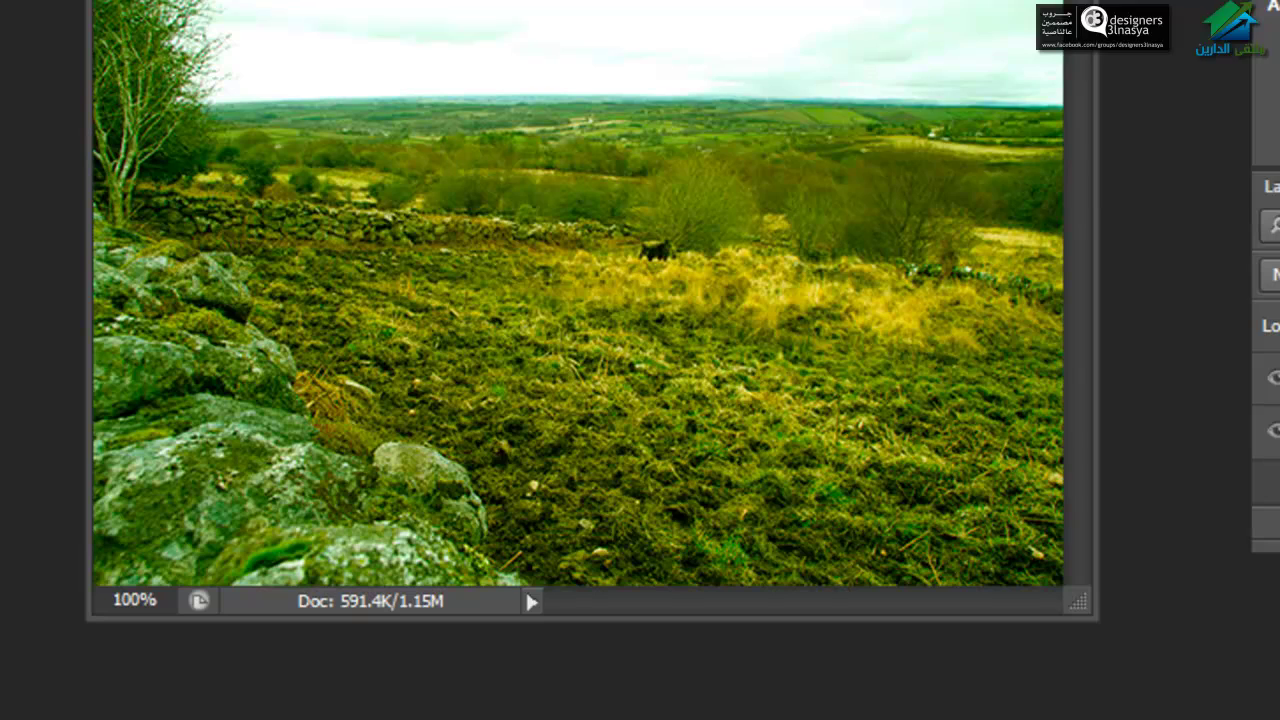
key("ctrl+w")
left_click(995, 168)
key("ctrl+o")
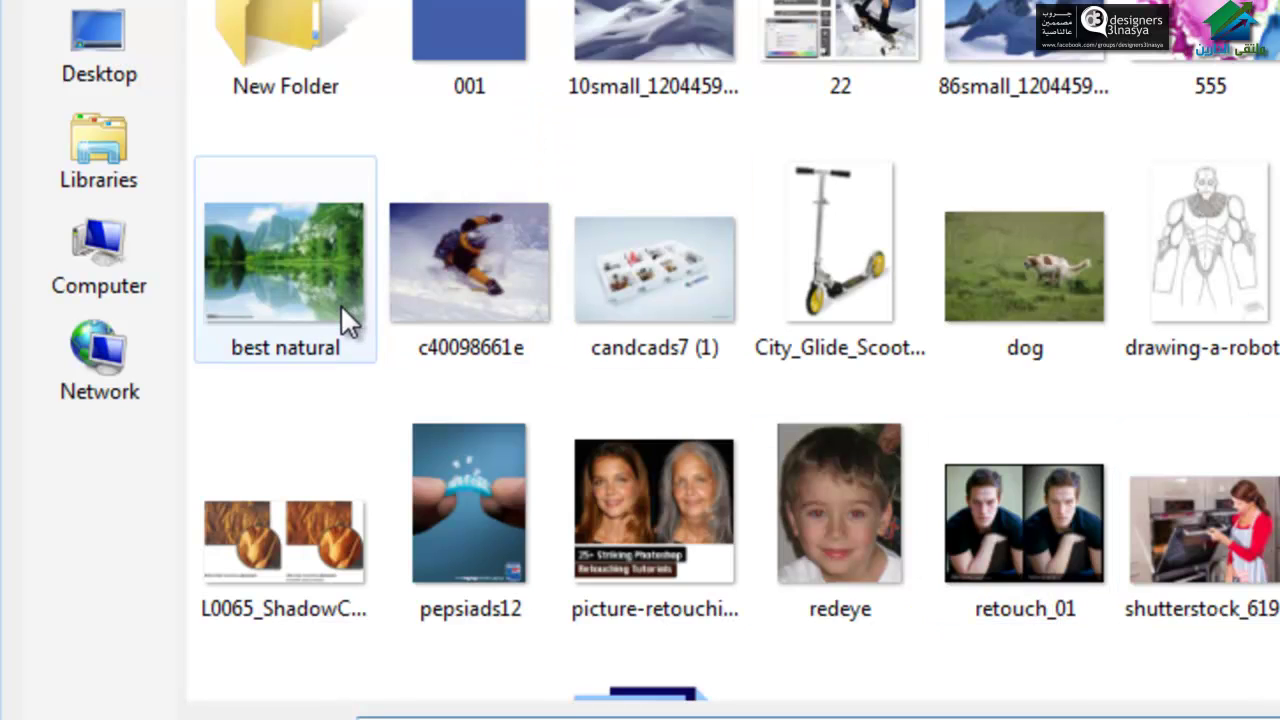
Step: Open retouch_01.jpg and dsc_0712r.jpg together and switch between their windows
left_click(635, 22)
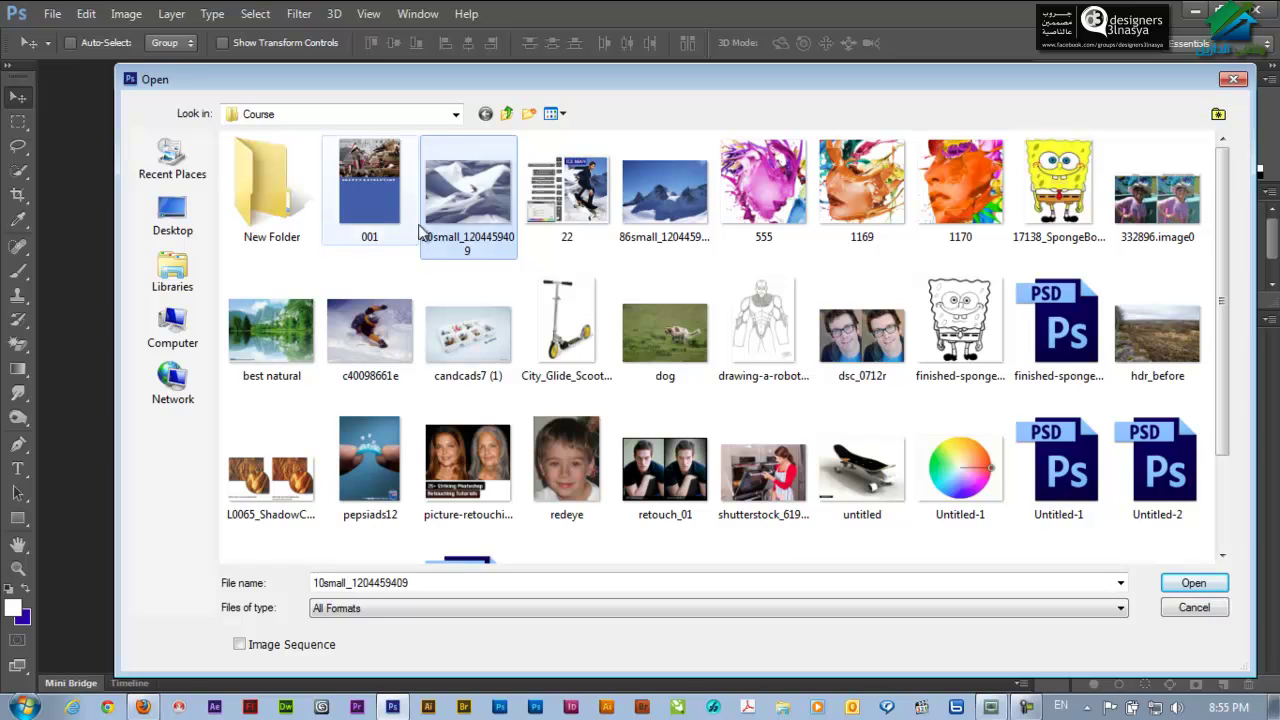
left_click(672, 465)
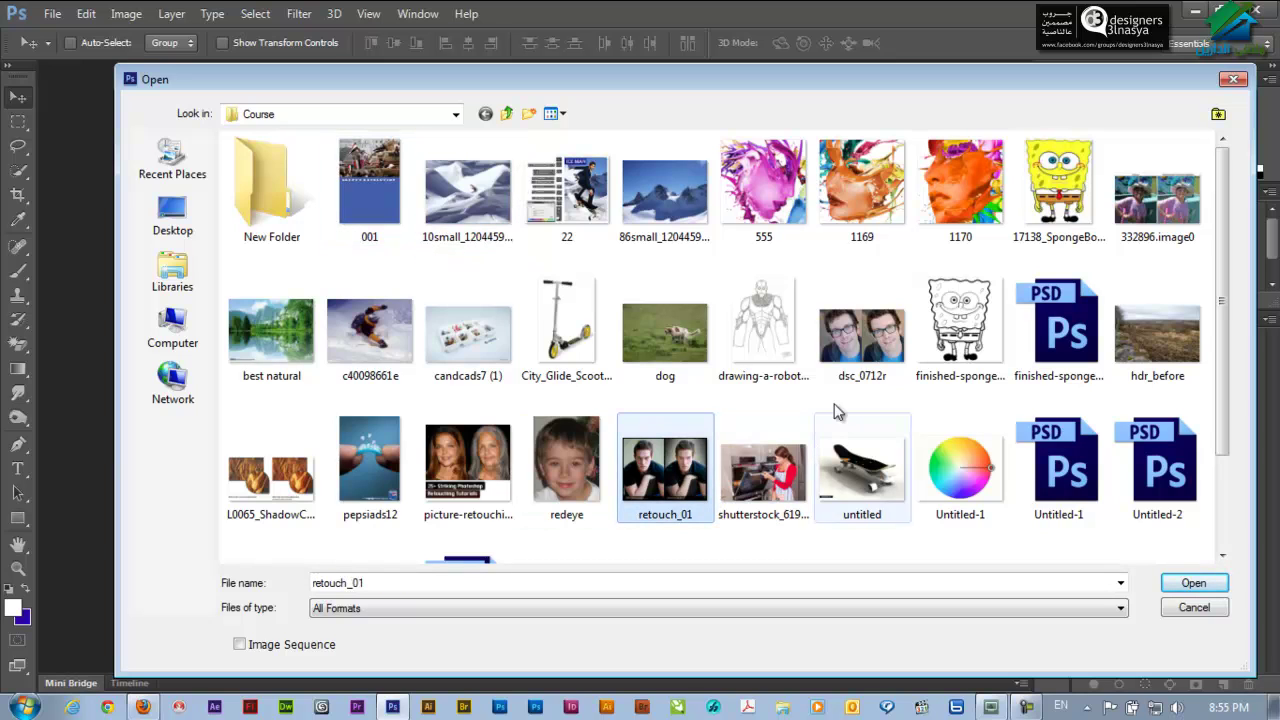
left_click(858, 350, "ctrl")
left_click(1180, 594)
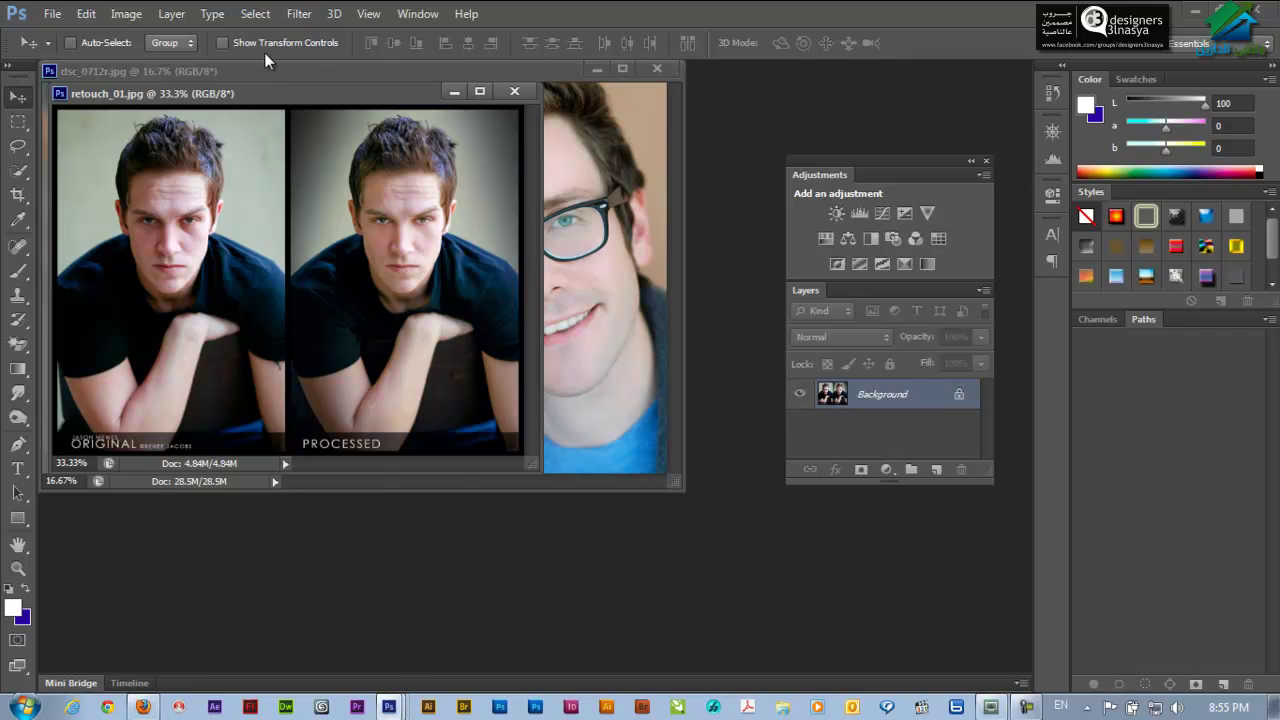
left_click(271, 79)
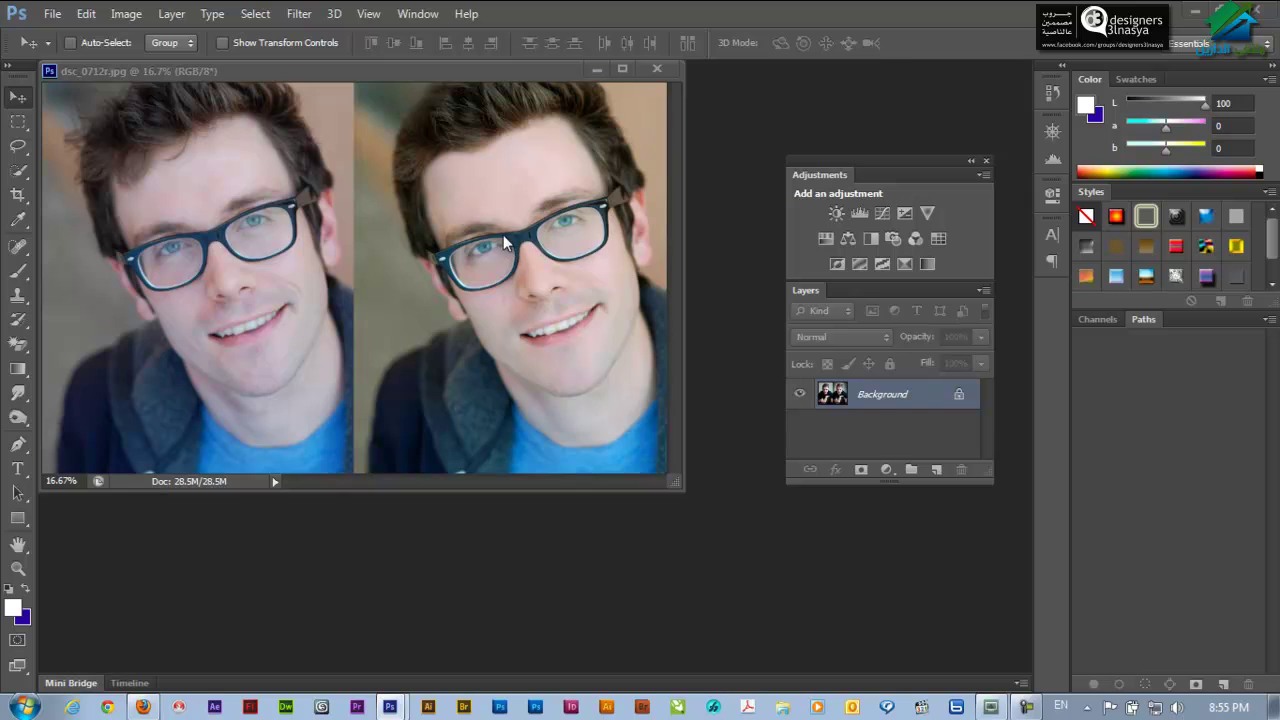
key("ctrl+Tab")
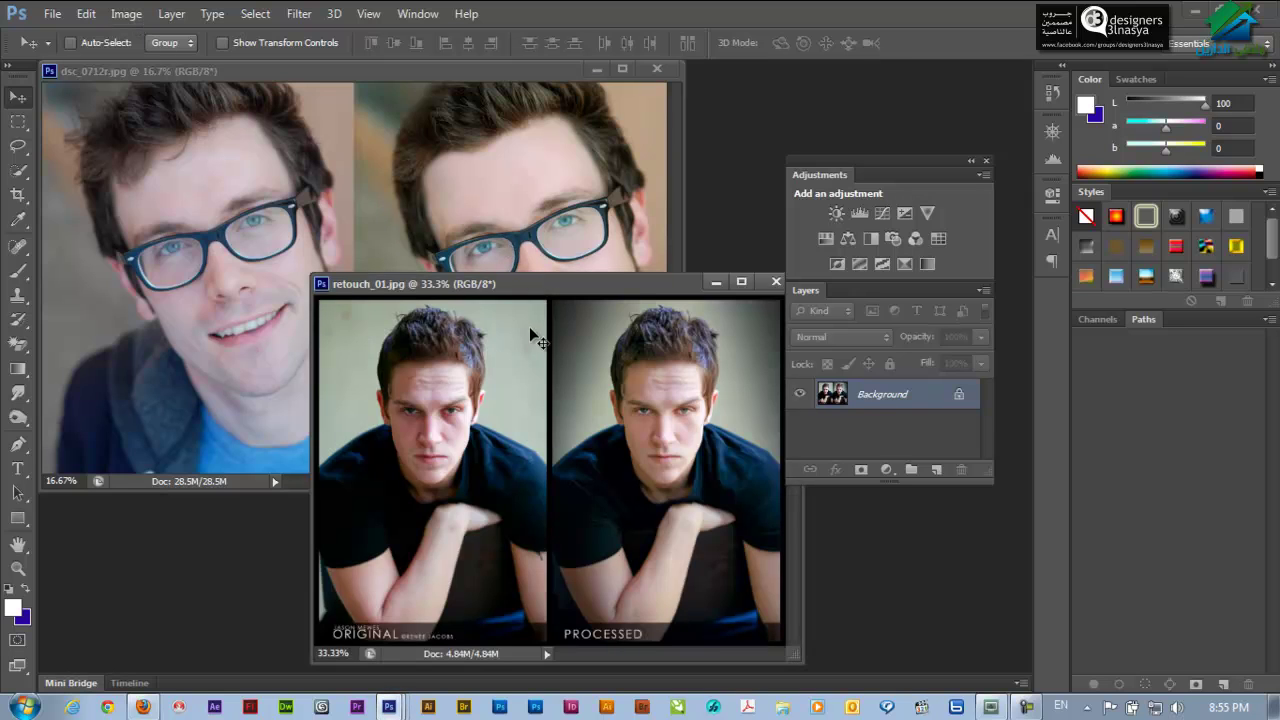
left_click(464, 163)
key("ctrl+Tab")
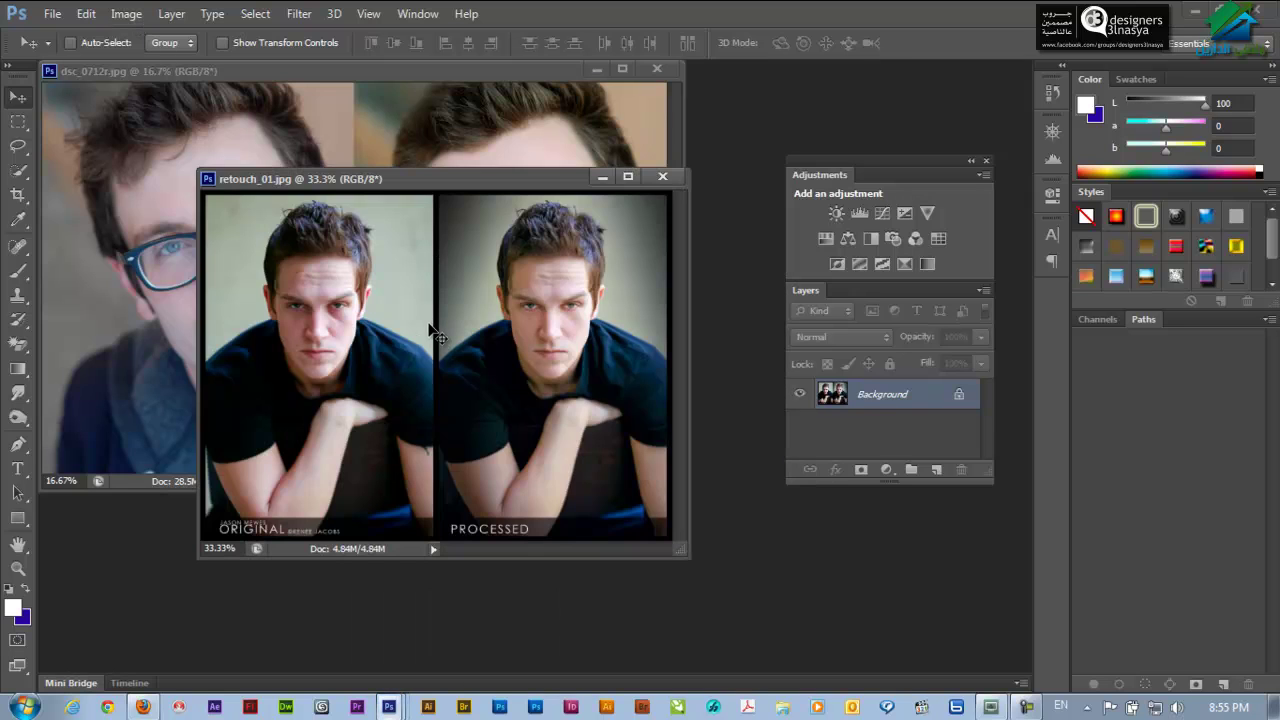
left_click(128, 14)
mouse_move(155, 61)
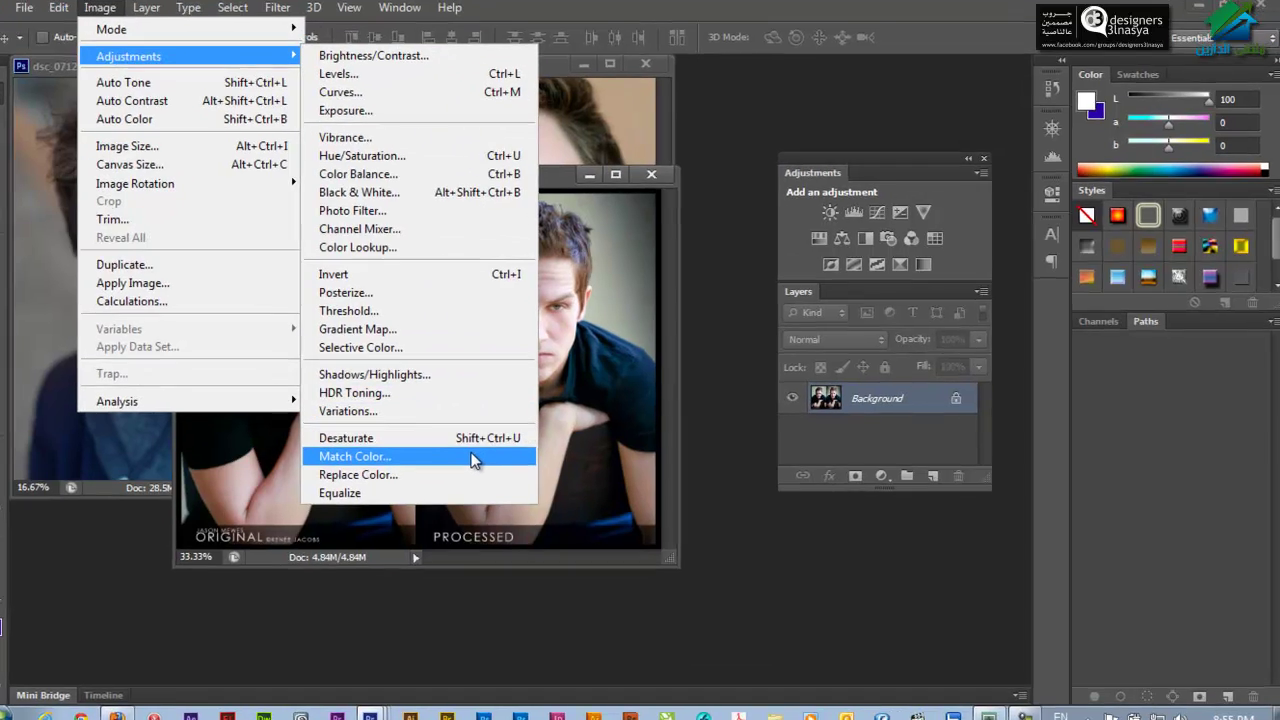
left_click(470, 452)
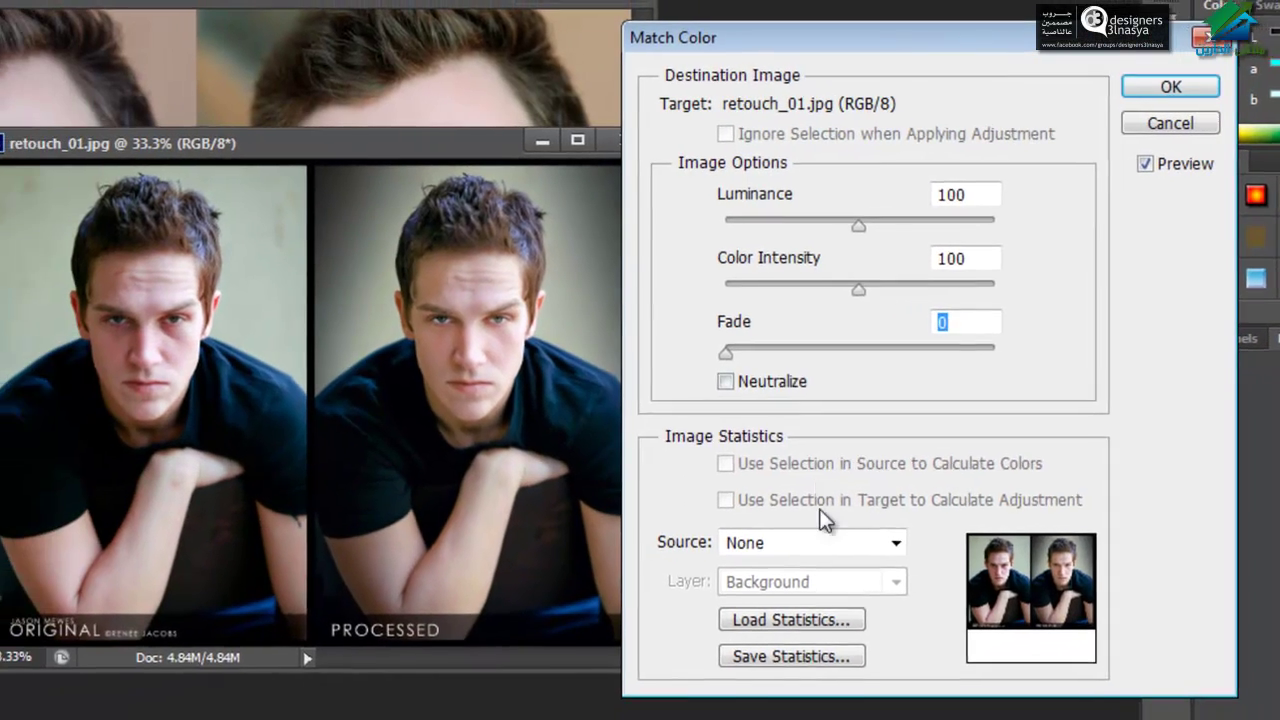
left_click(860, 548)
left_click(862, 545)
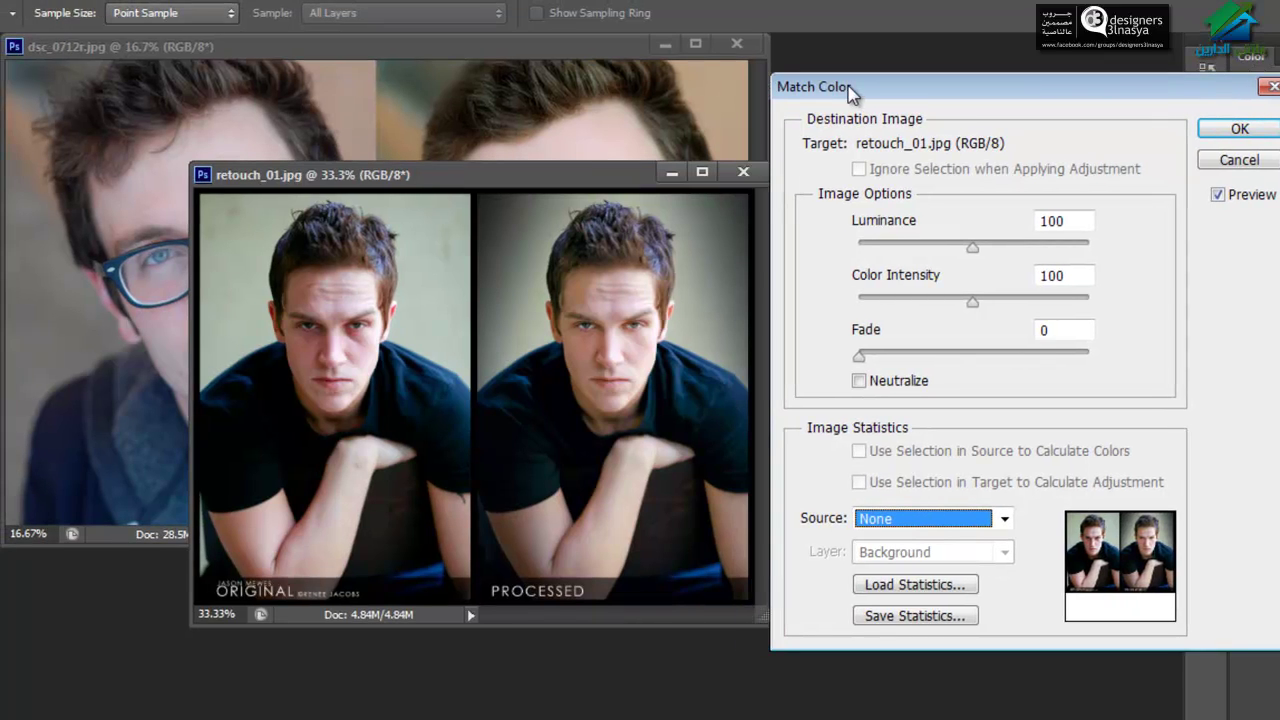
left_click_drag(898, 91, 890, 97)
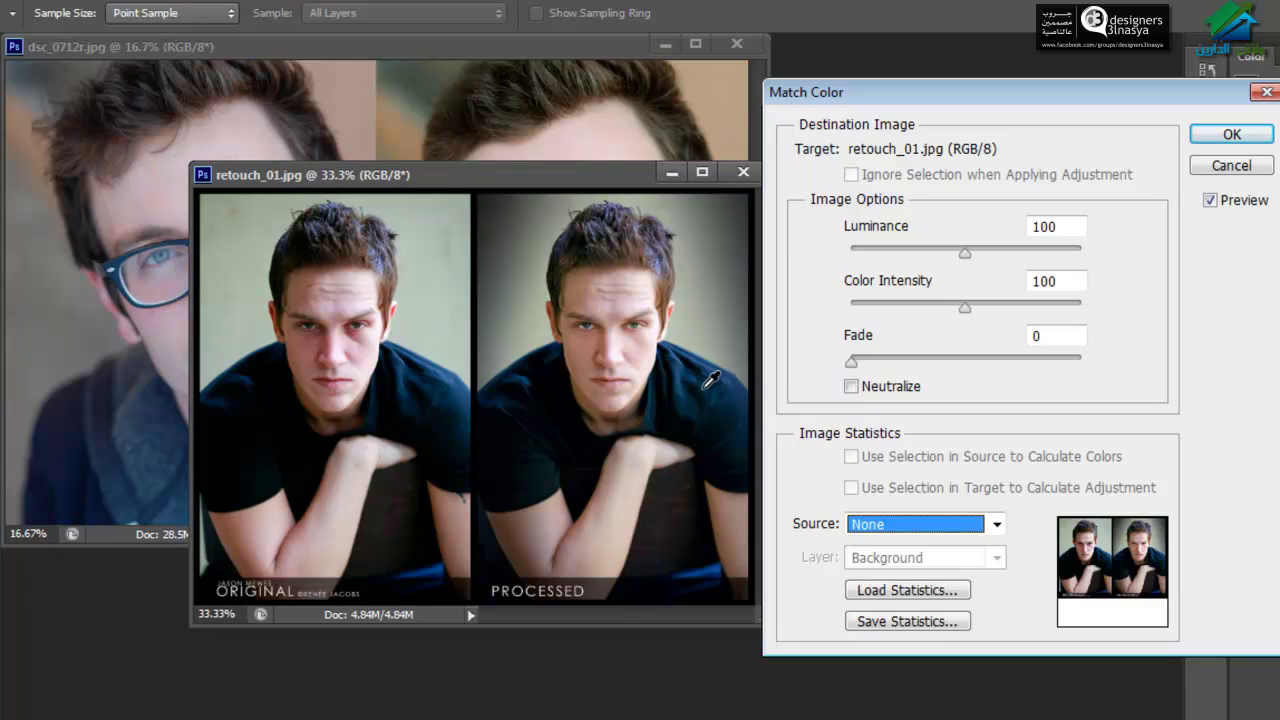
left_click_drag(984, 93, 955, 86)
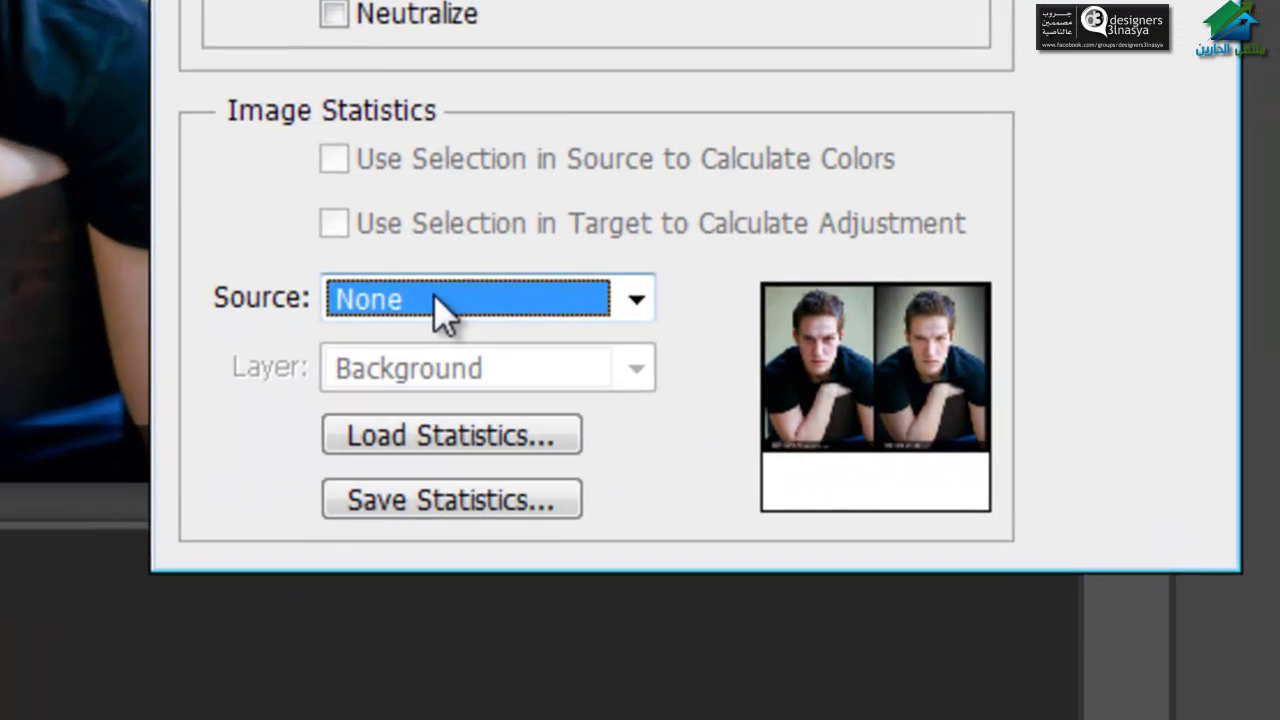
left_click(780, 467)
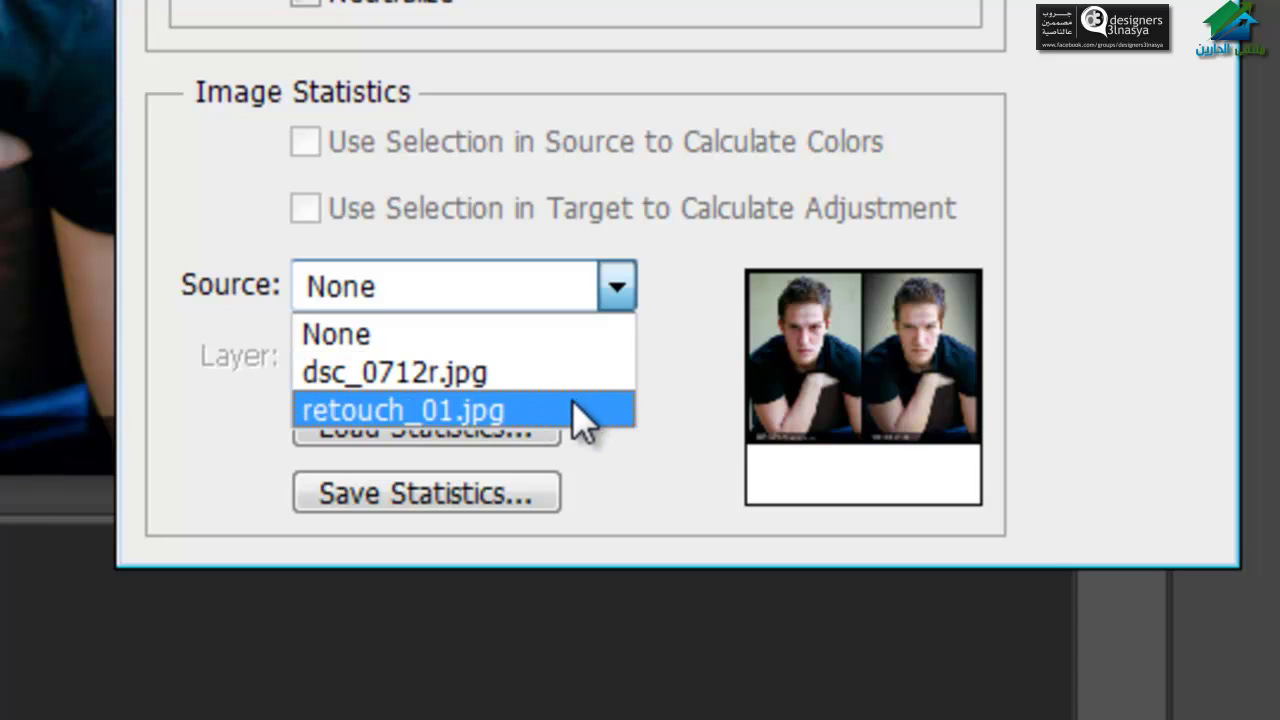
key("Escape")
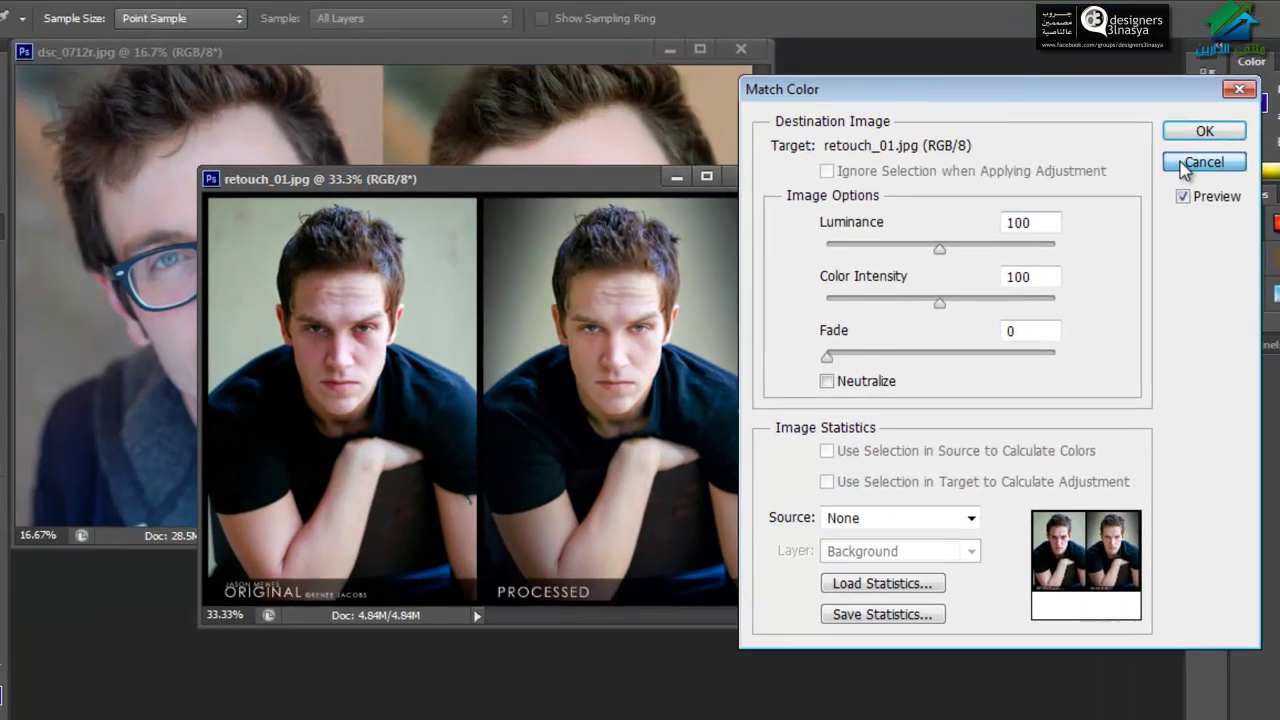
left_click(1182, 164)
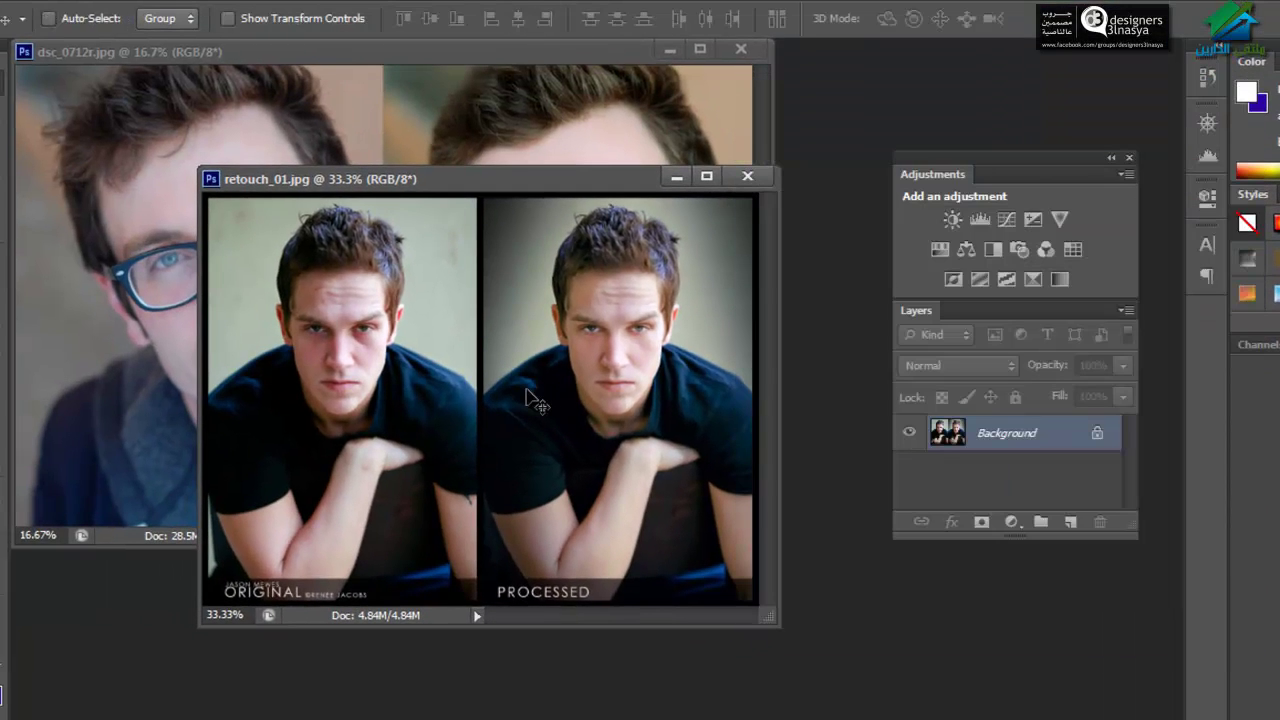
Step: Duplicate the layer with Ctrl+J in both retouch_01 and dsc_0712r
key("ctrl+j")
key("ctrl+j")
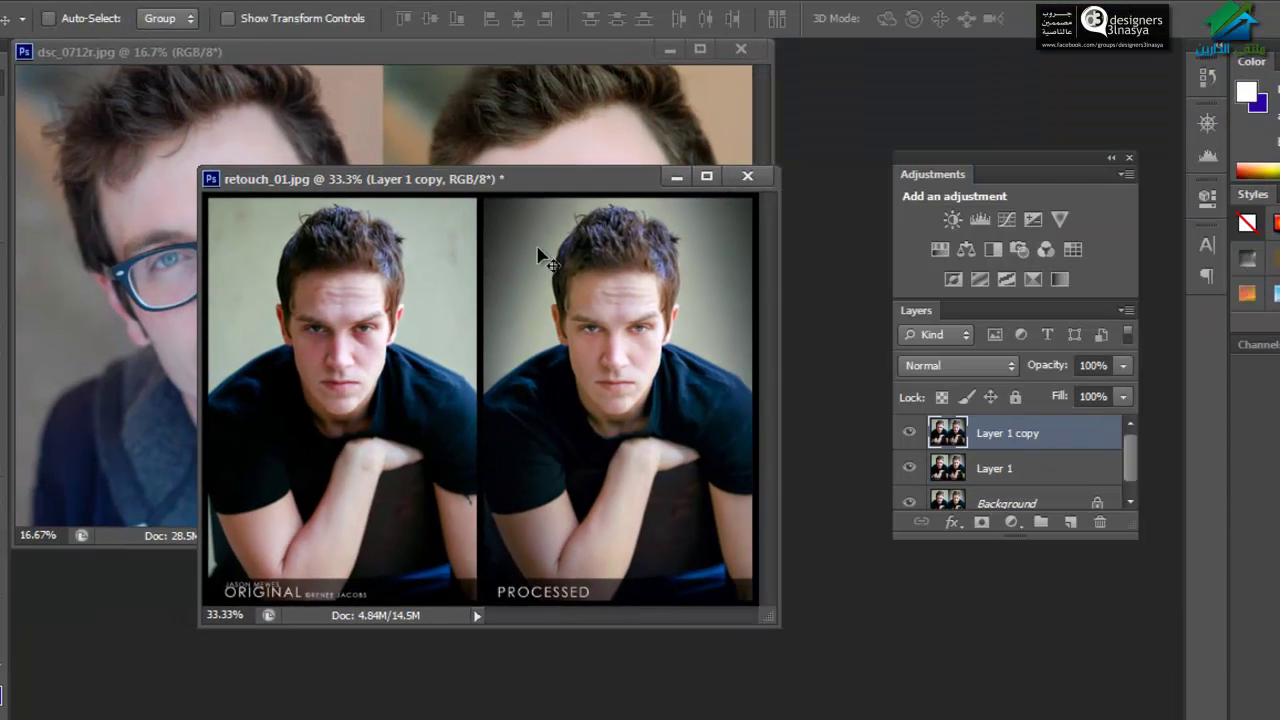
left_click(552, 124)
key("ctrl+j")
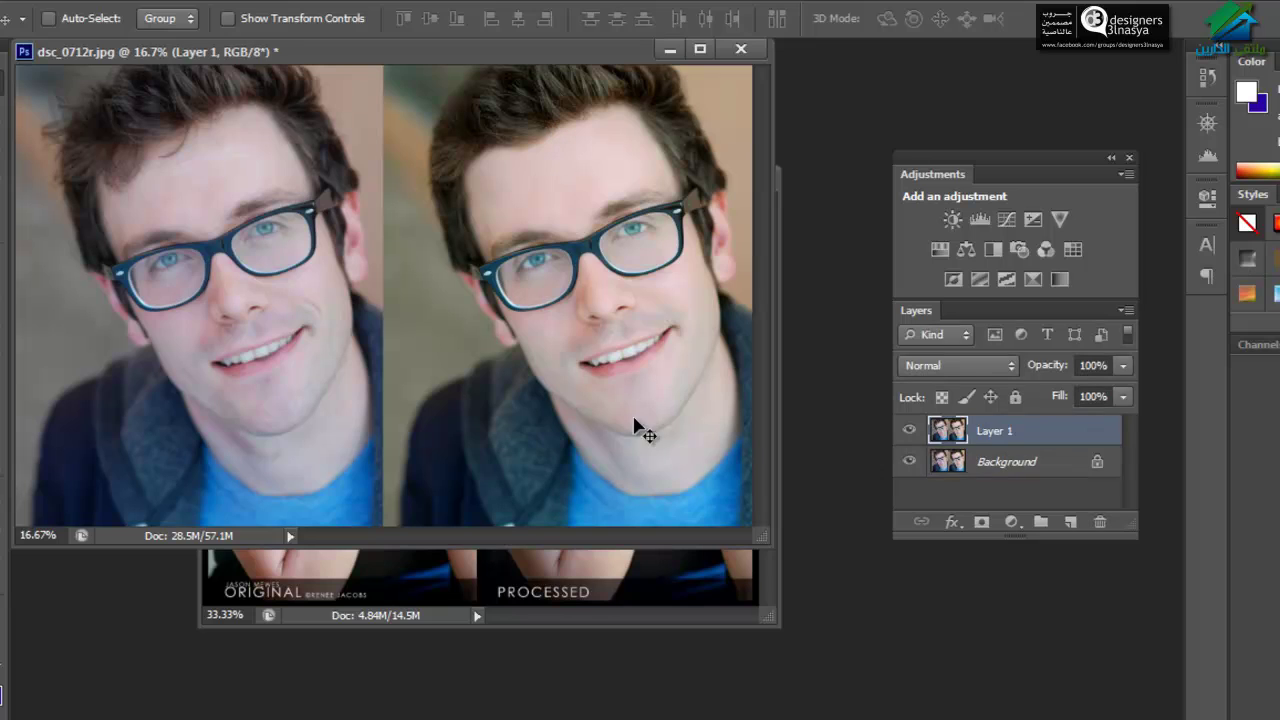
left_click(596, 569)
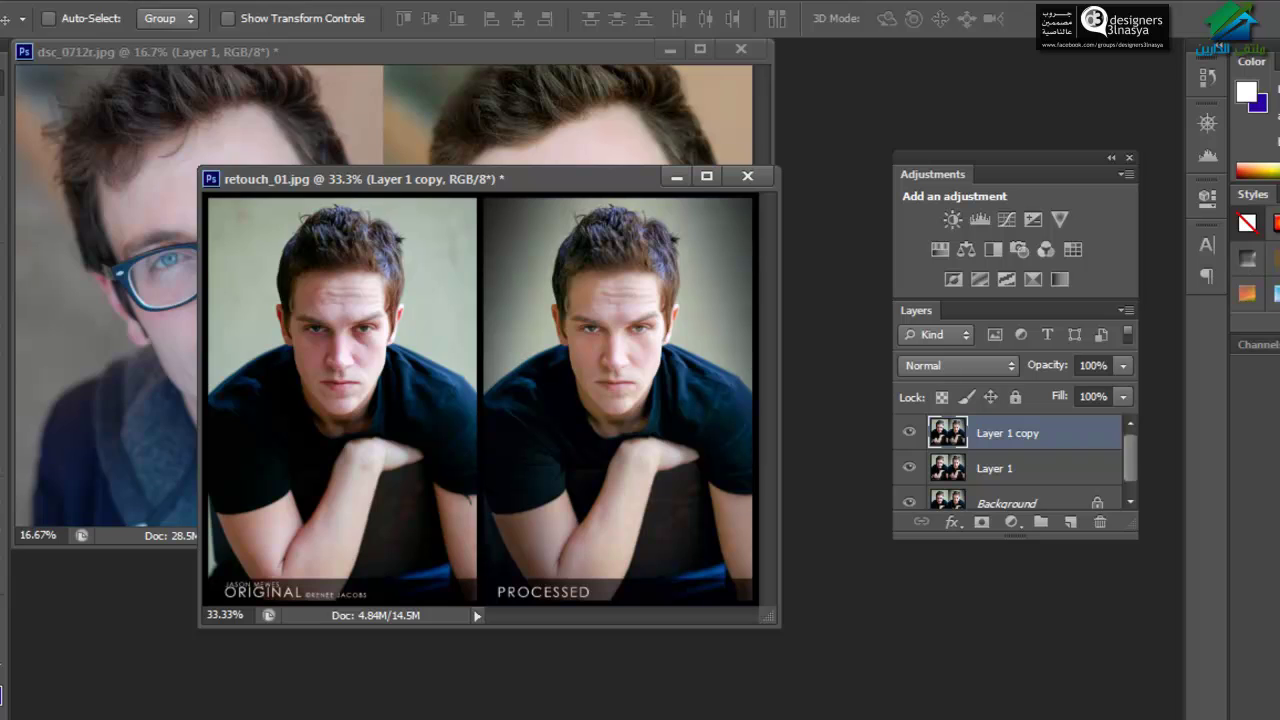
Step: In Match Color, set Source to dsc_0712r.jpg and Layer to Merged
left_click(112, 0)
mouse_move(148, 40)
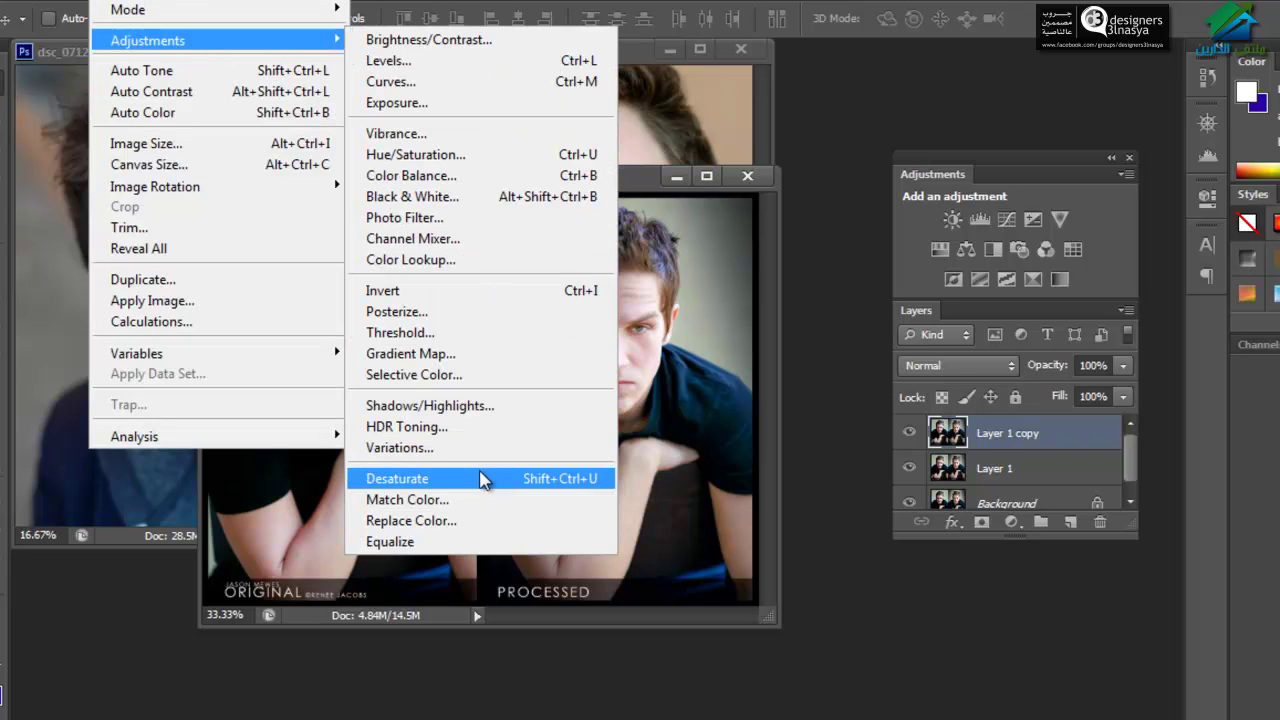
left_click(486, 500)
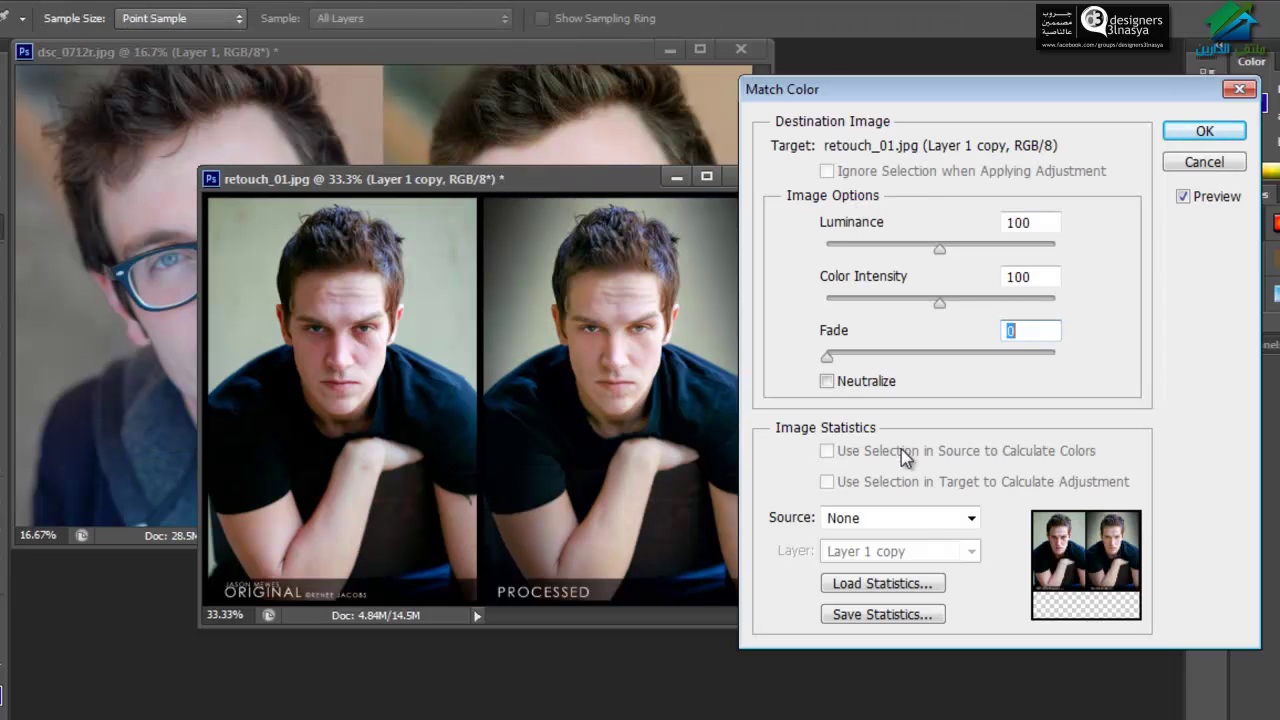
left_click(918, 520)
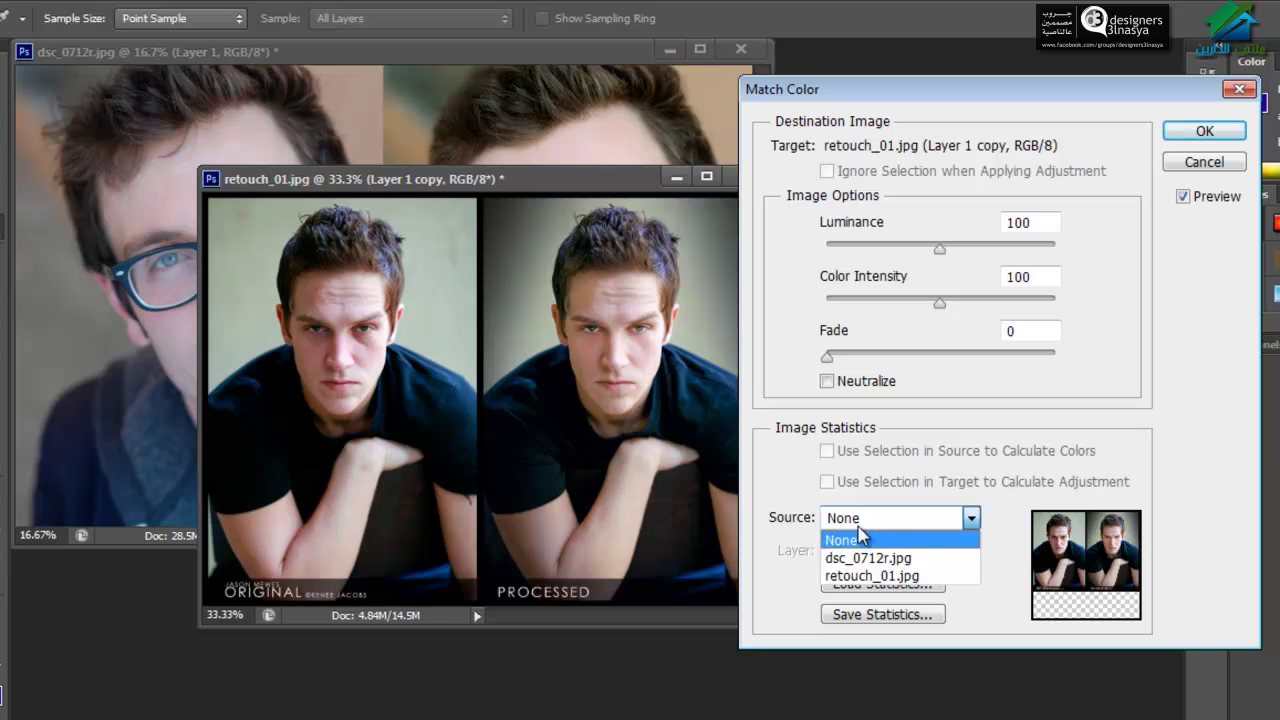
left_click(900, 558)
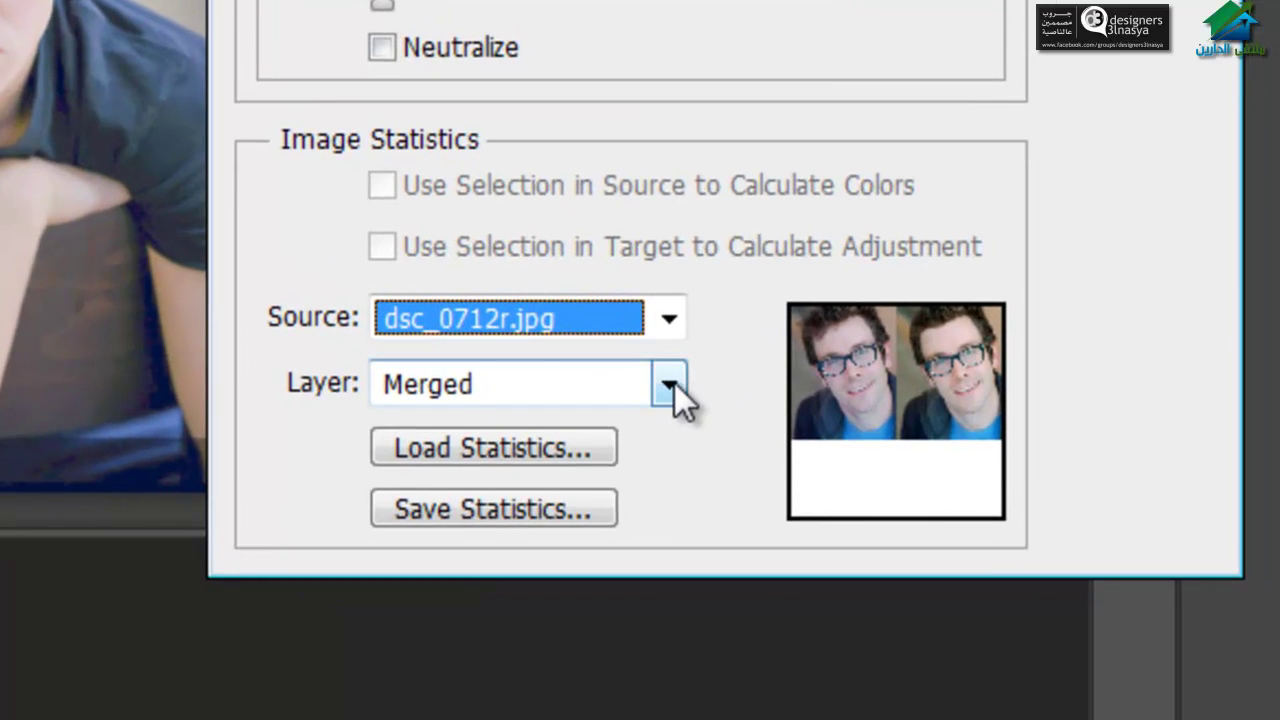
left_click(668, 388)
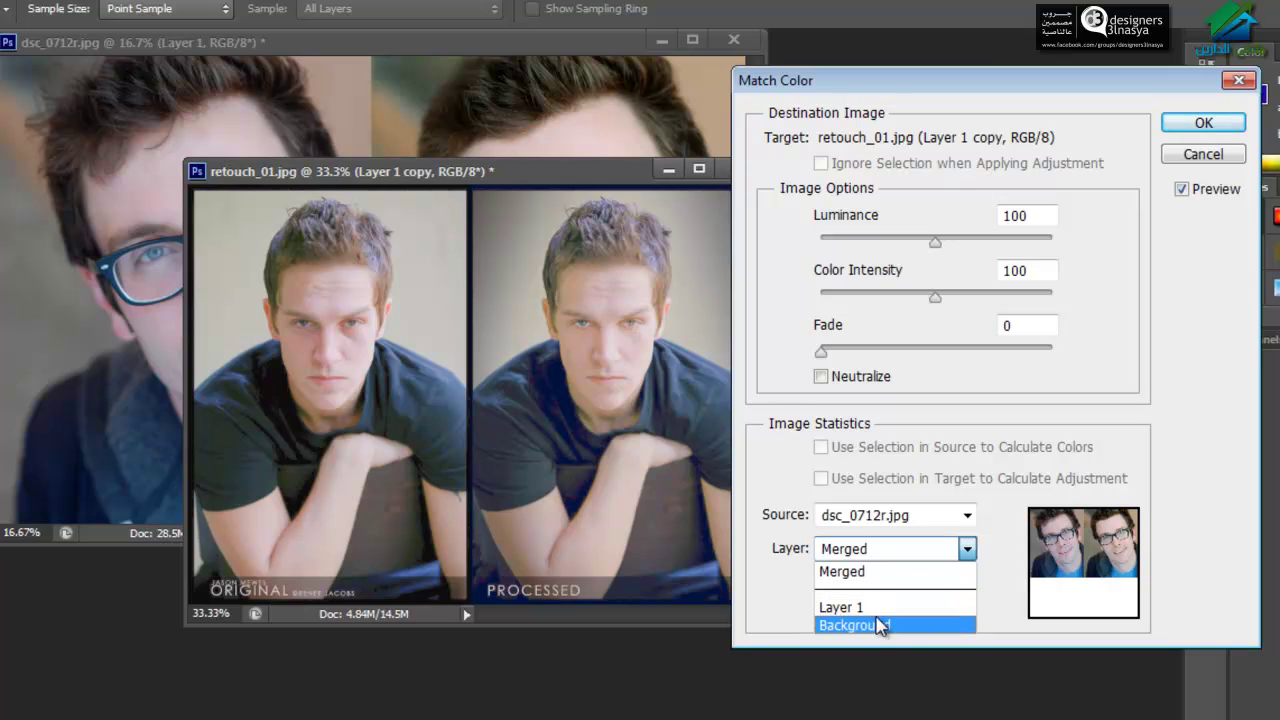
key("Up")
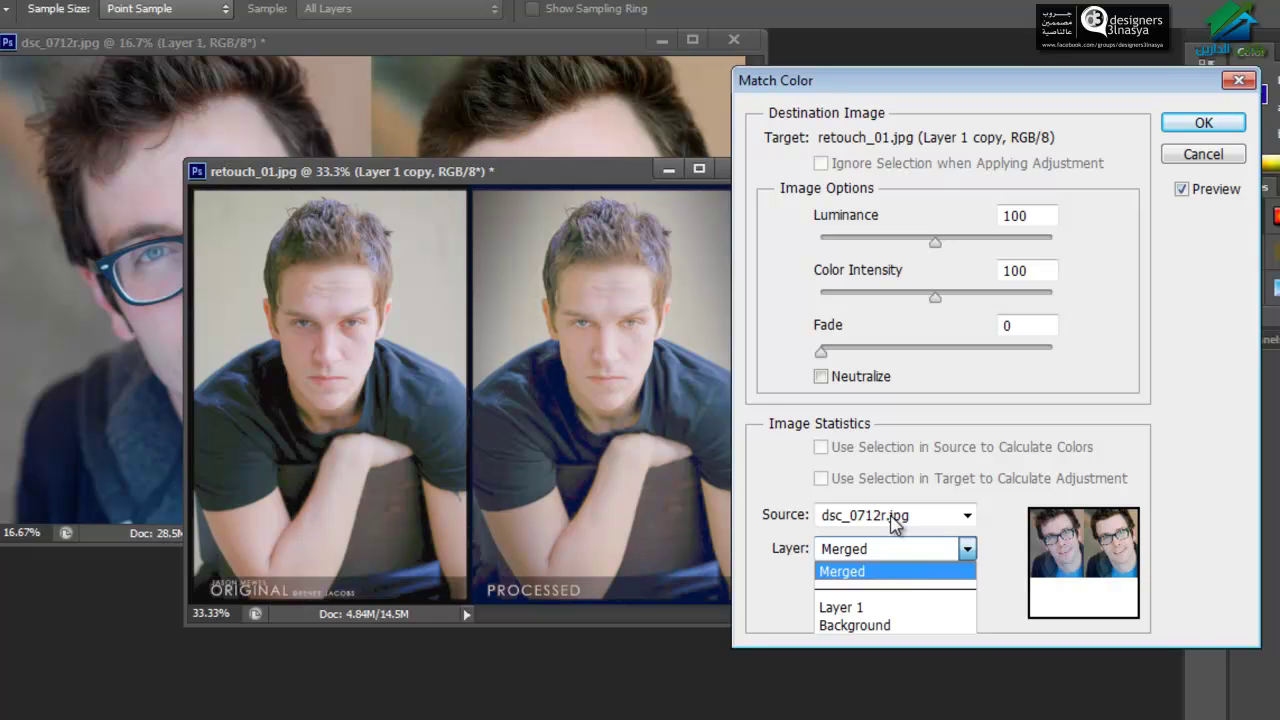
left_click(900, 571)
Step: Set Match Color to Luminance 90, Color Intensity 169 and Fade 60, with Neutralize ticked
mouse_move(948, 86)
left_mouse_down()
mouse_move(1035, 100)
mouse_move(918, 110)
left_mouse_up()
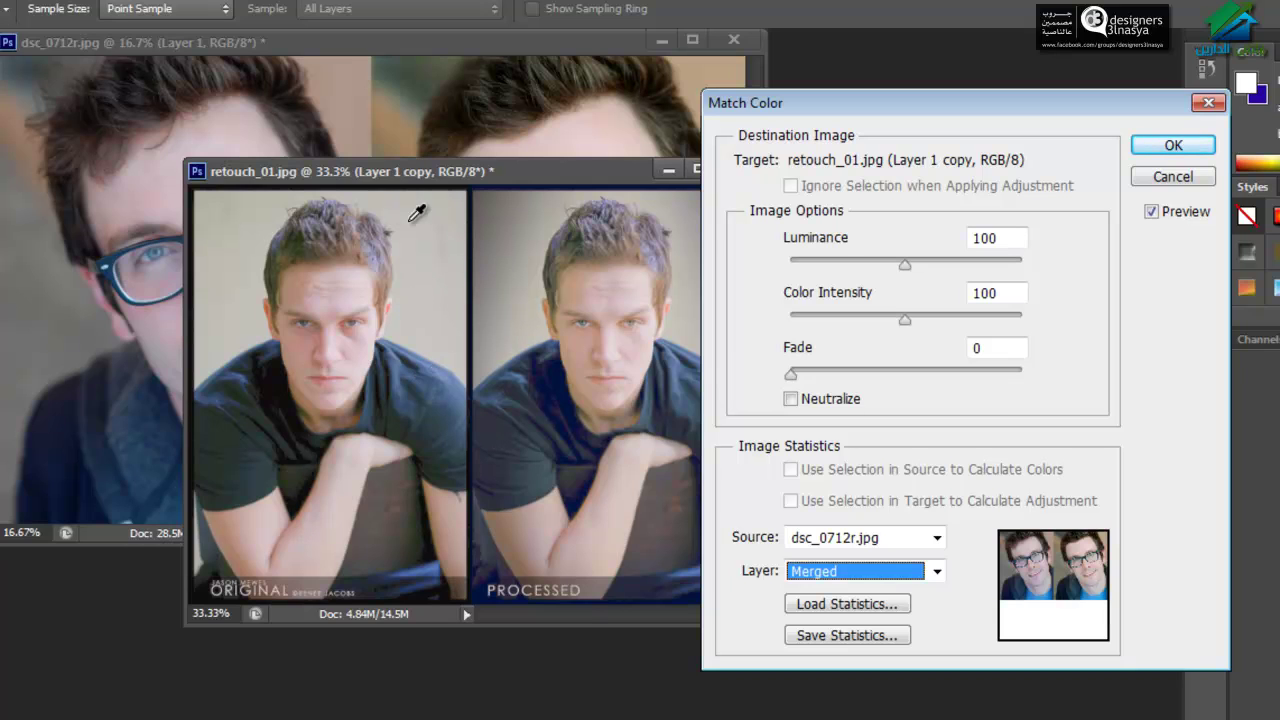
mouse_move(904, 265)
left_mouse_down()
mouse_move(960, 266)
mouse_move(837, 262)
left_mouse_up()
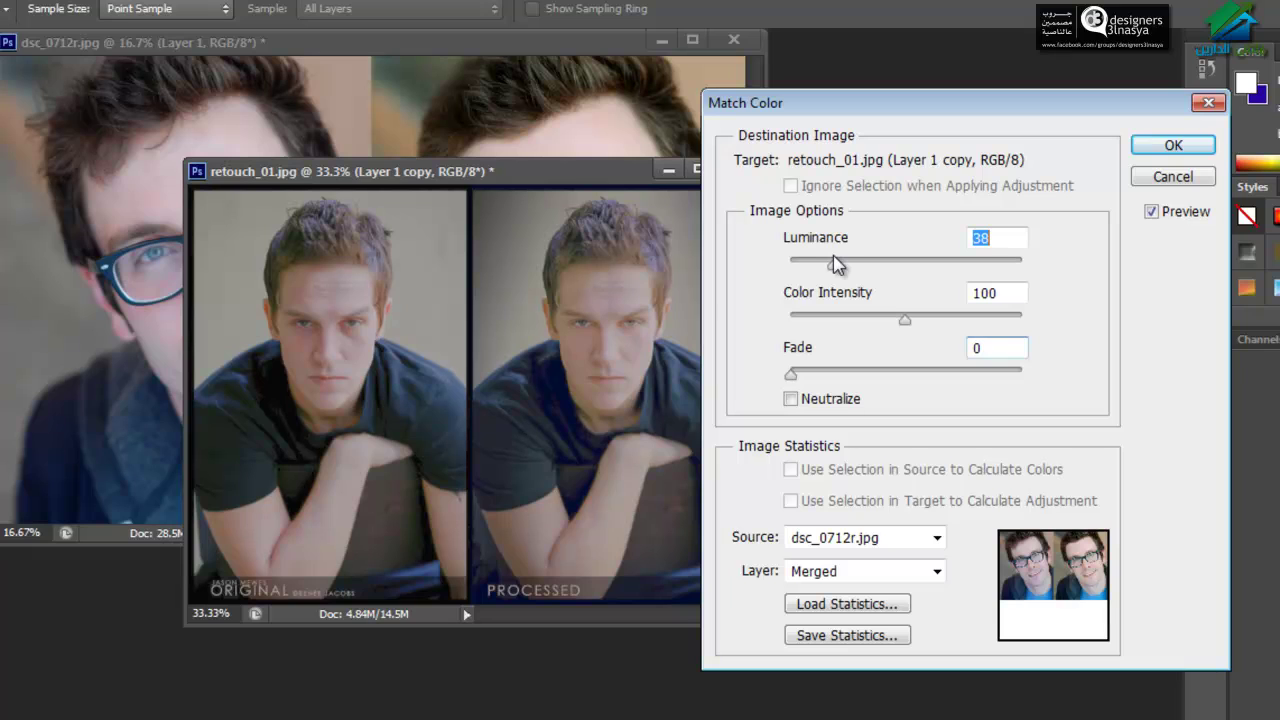
left_click(909, 325)
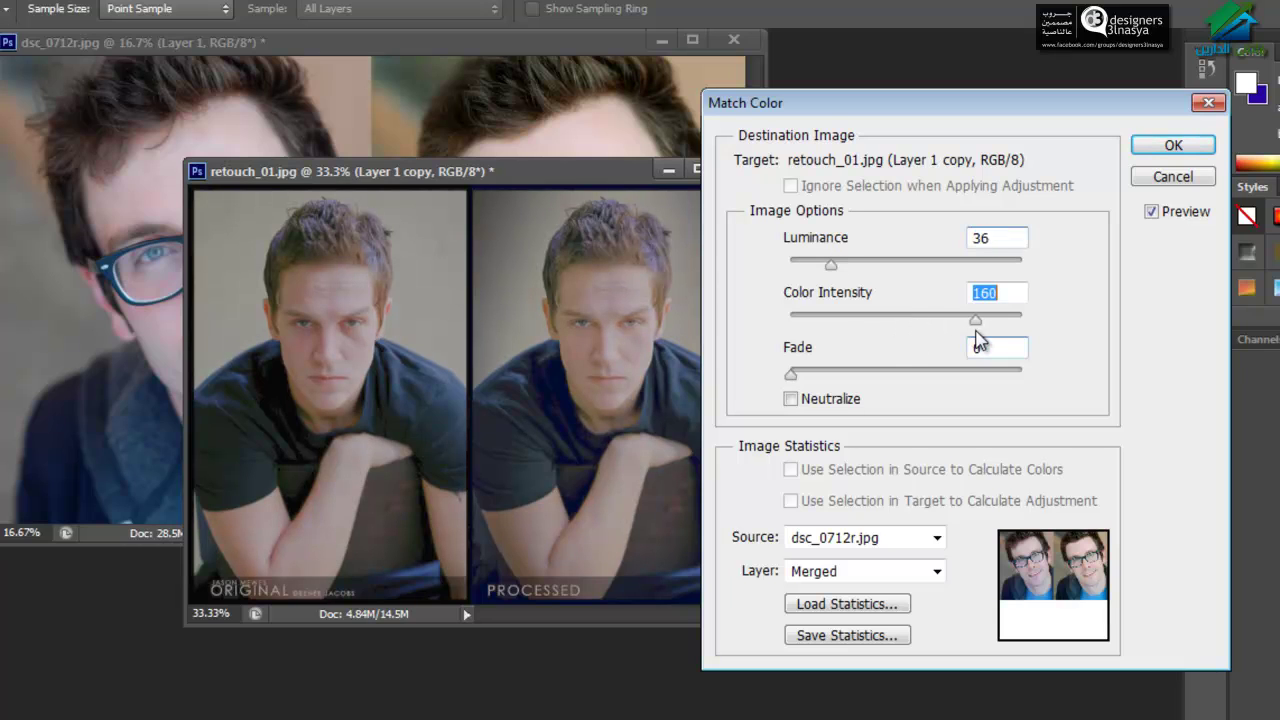
left_click_drag(905, 320, 866, 320)
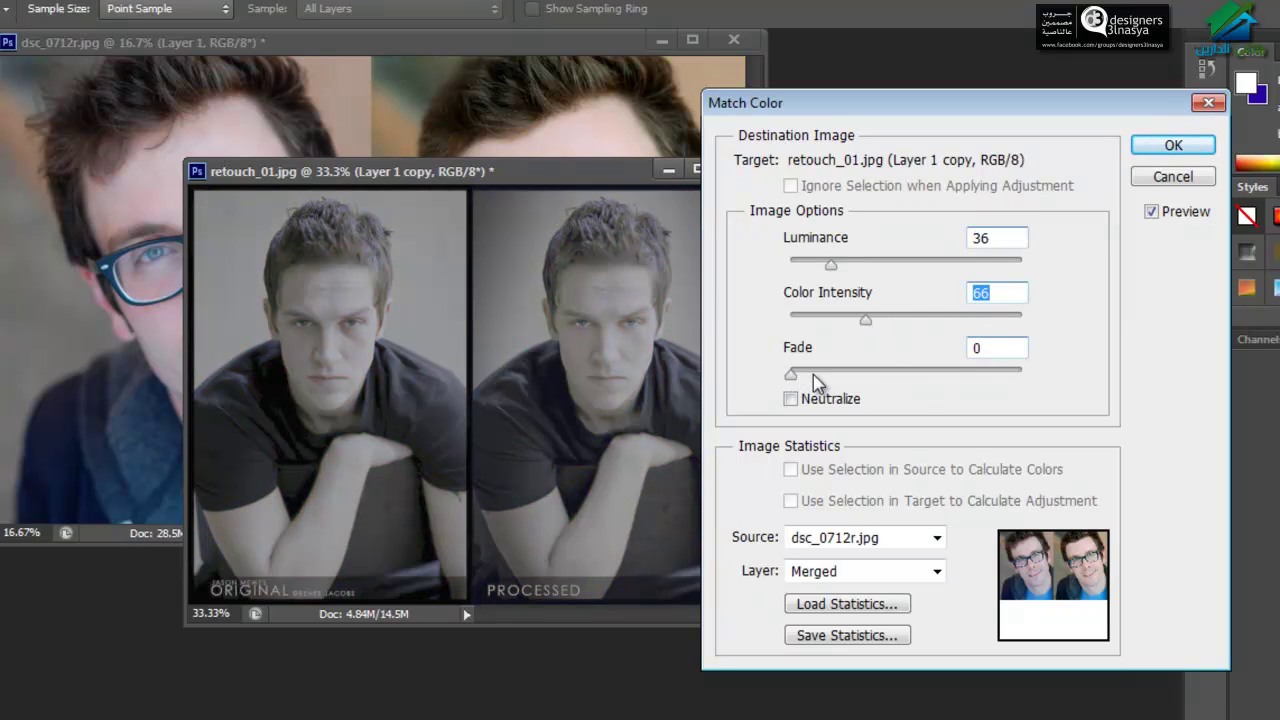
mouse_move(814, 378)
left_mouse_down()
mouse_move(966, 378)
mouse_move(877, 368)
mouse_move(930, 372)
left_mouse_up()
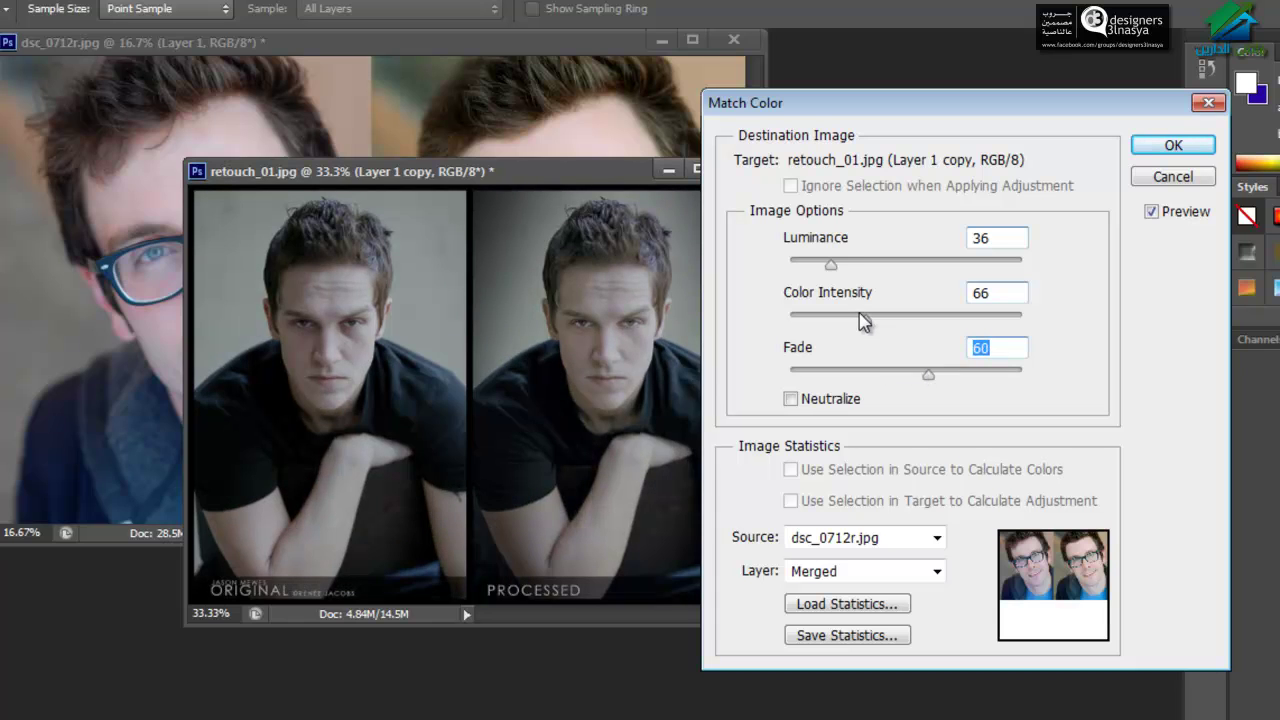
left_click_drag(866, 318, 985, 318)
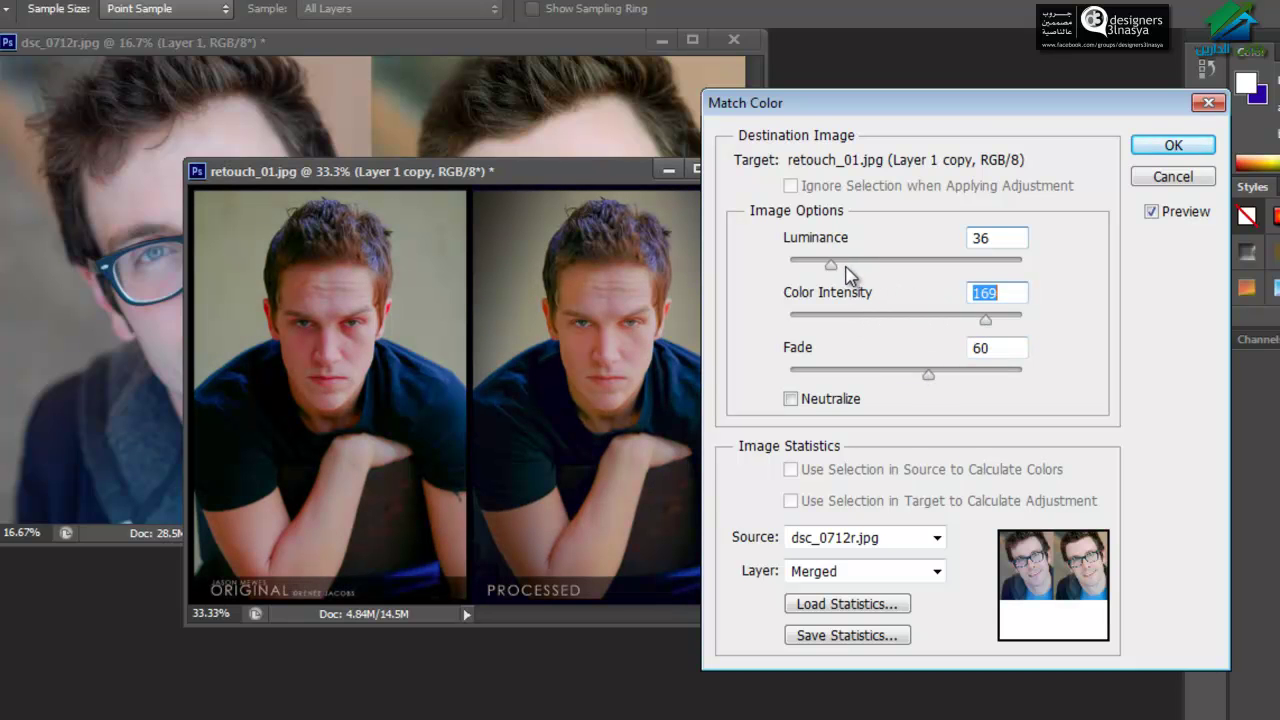
left_click_drag(829, 268, 883, 268)
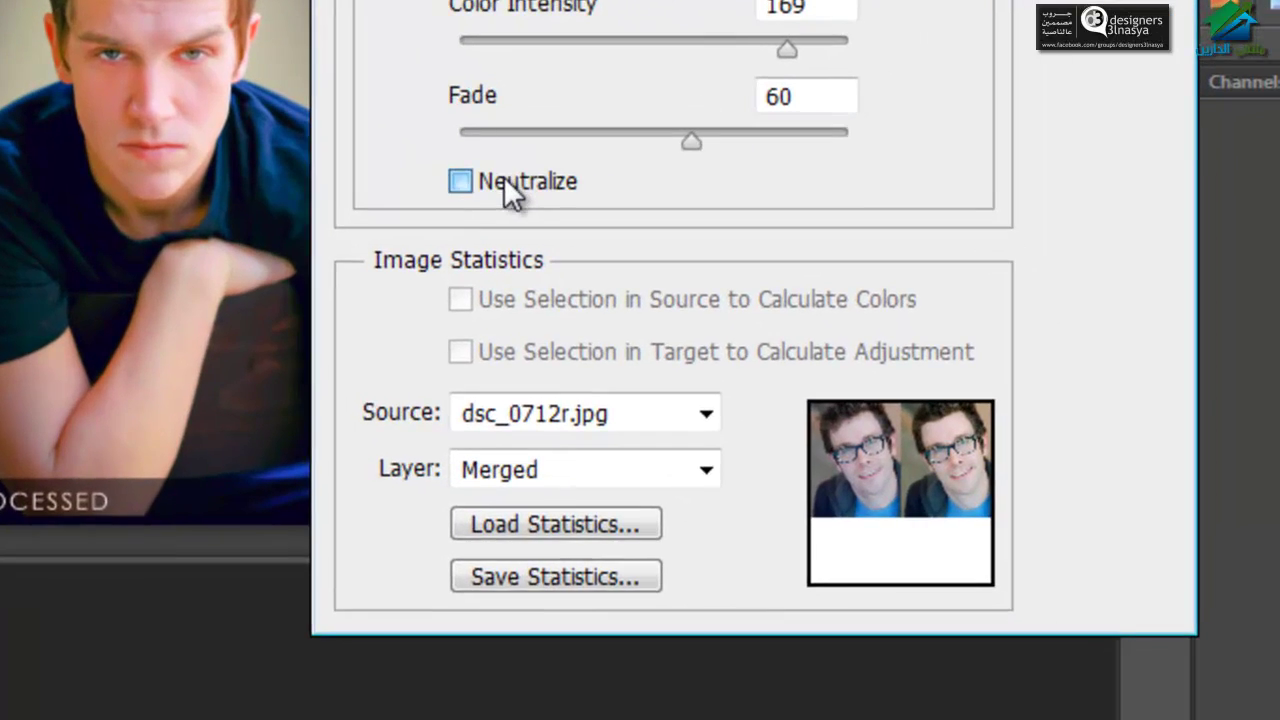
left_click(503, 182)
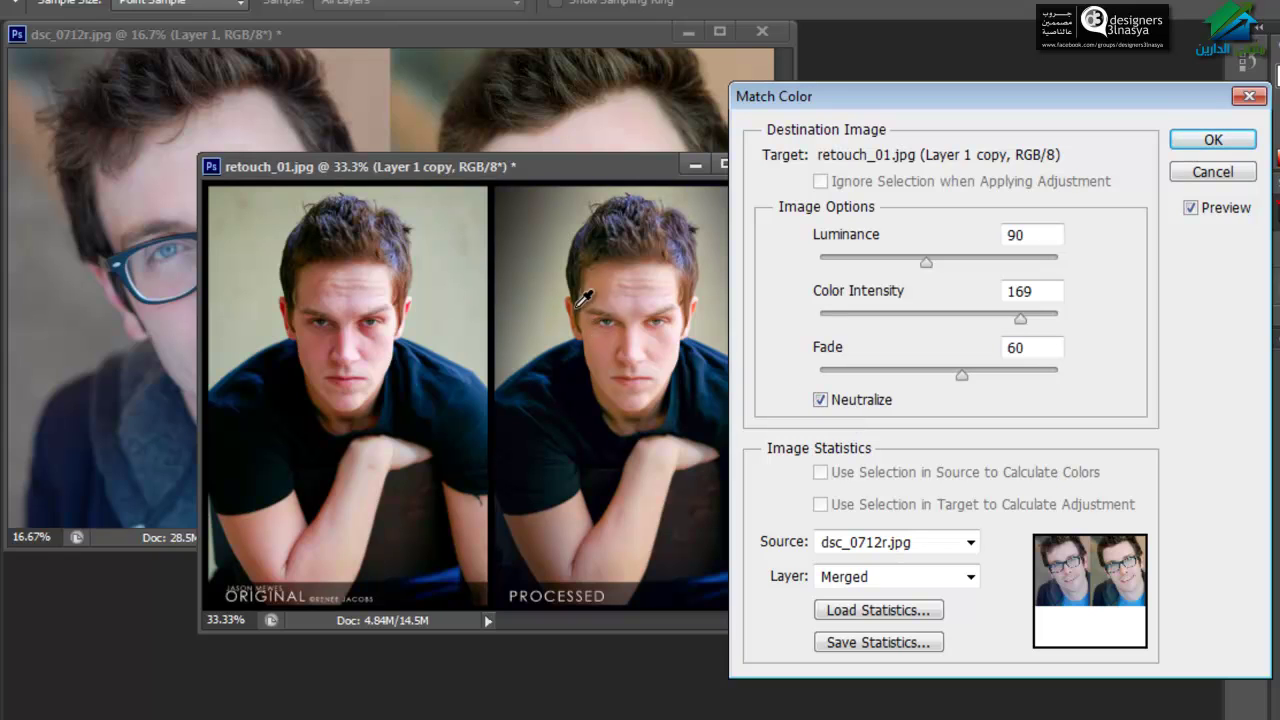
Step: Apply the Match Color settings to retouch_01's Layer 1 copy
mouse_move(858, 96)
left_mouse_down()
mouse_move(824, 142)
mouse_move(903, 122)
mouse_move(909, 78)
left_mouse_up()
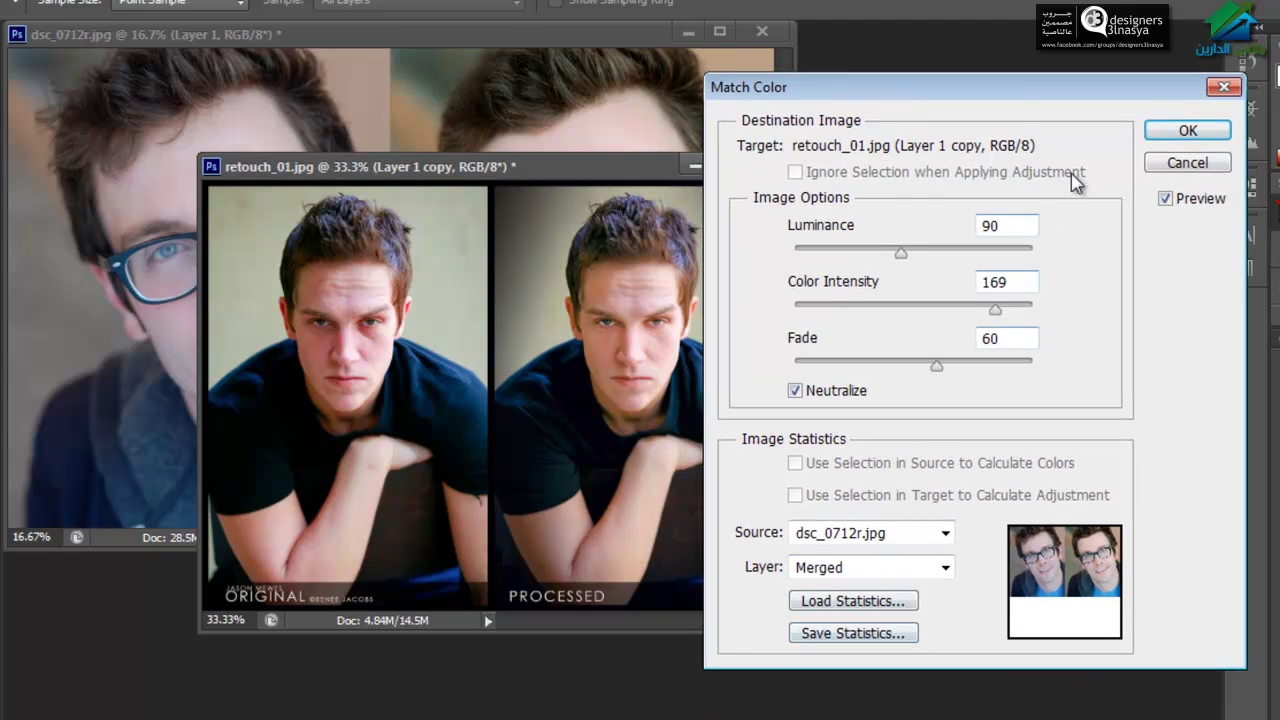
left_click_drag(1002, 95, 978, 72)
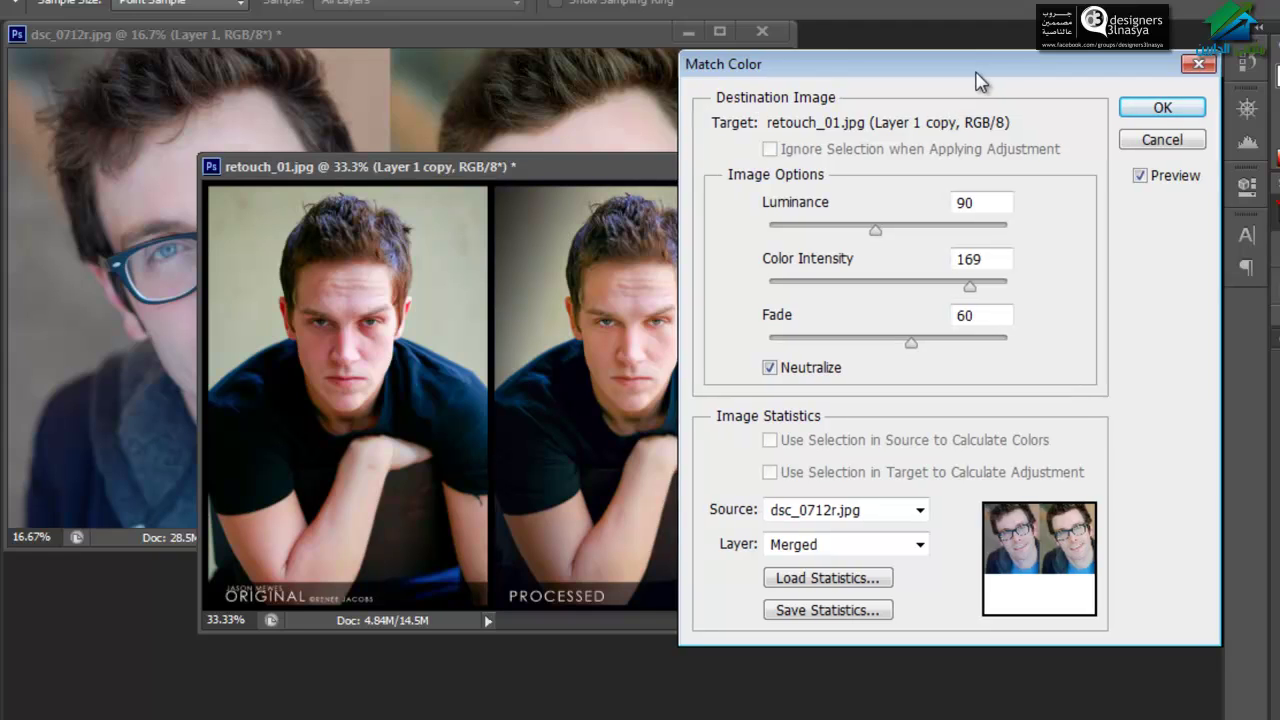
left_click_drag(980, 80, 973, 87)
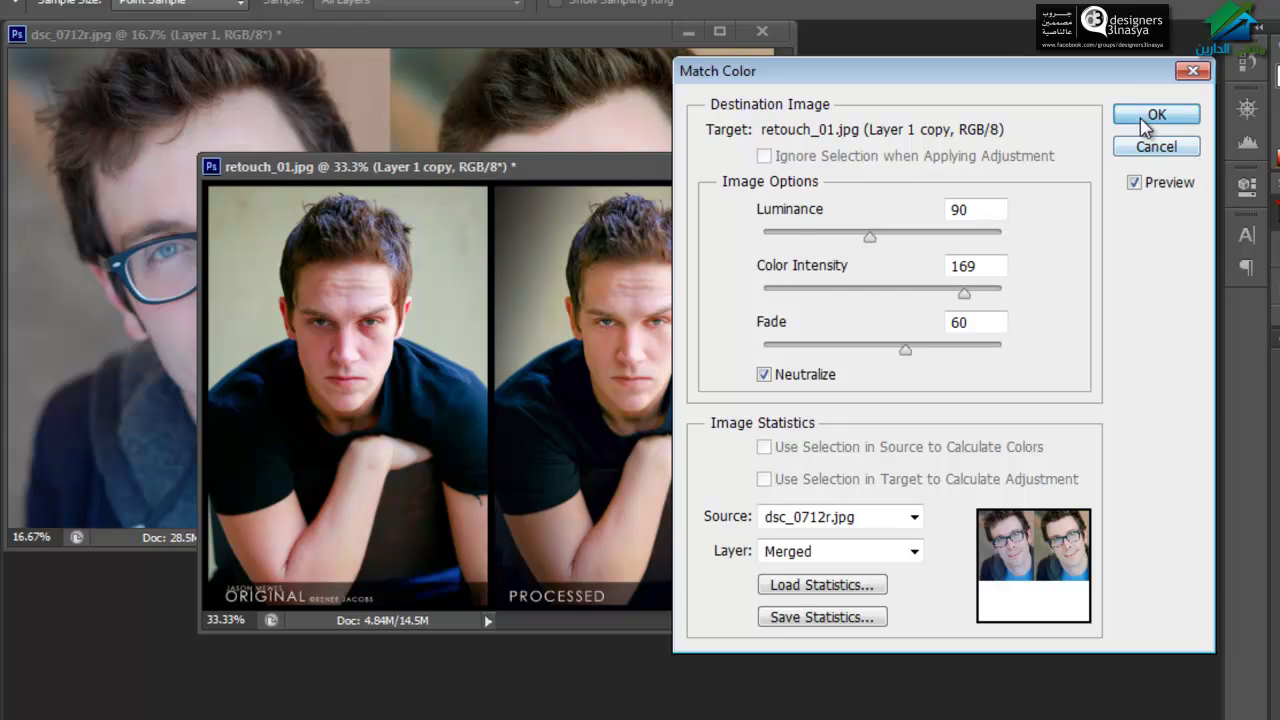
left_click(1152, 117)
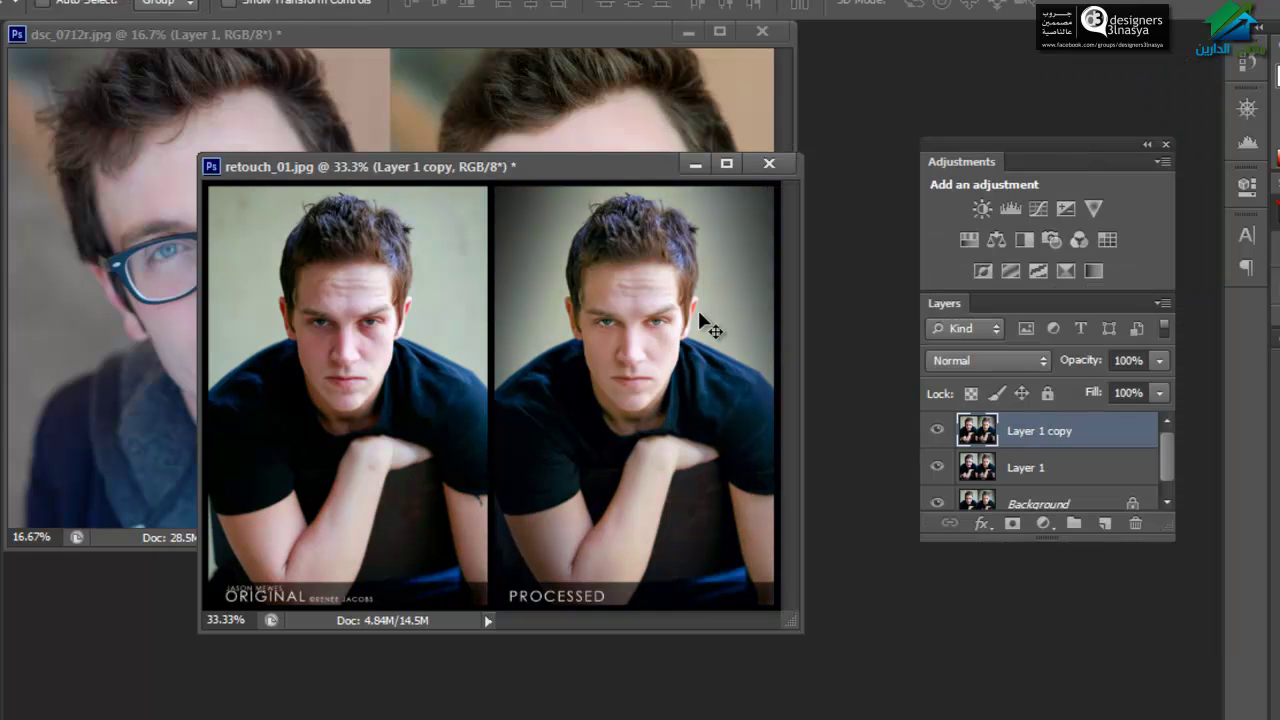
Step: Draw a rectangular marquee around the processed face, then deselect it
key("m")
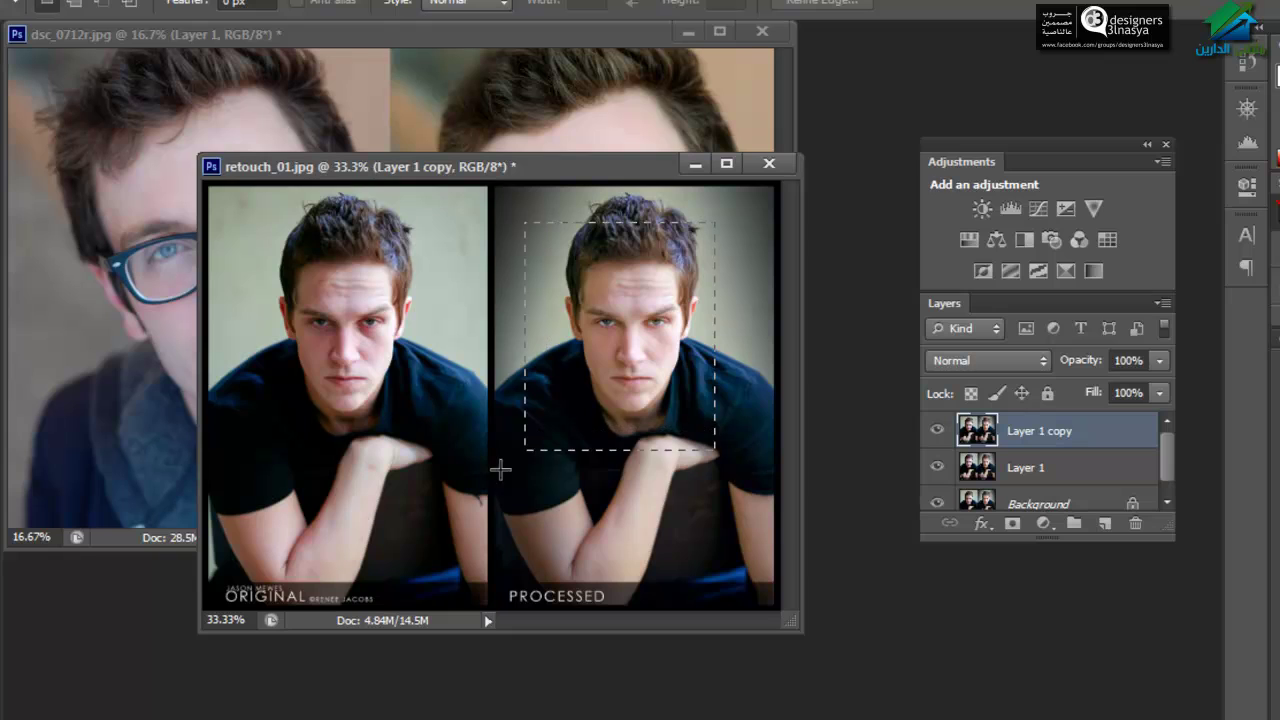
left_click_drag(500, 469, 553, 426)
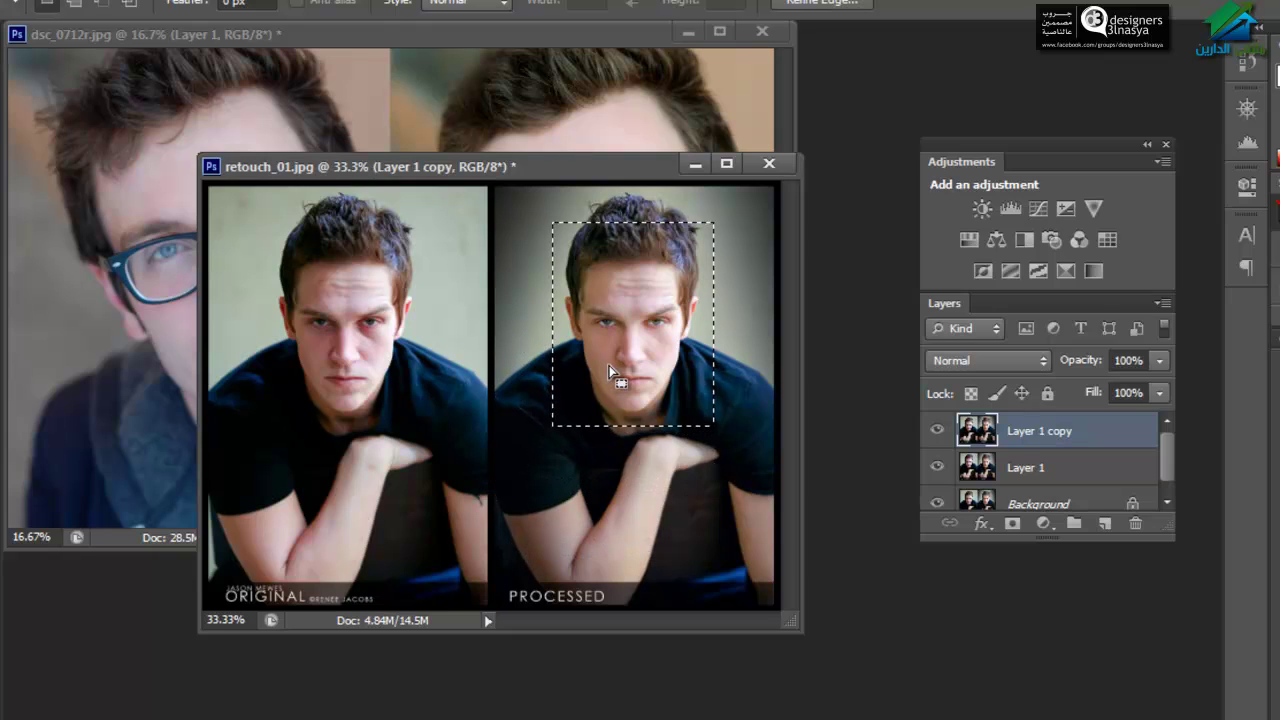
left_click_drag(608, 365, 606, 350)
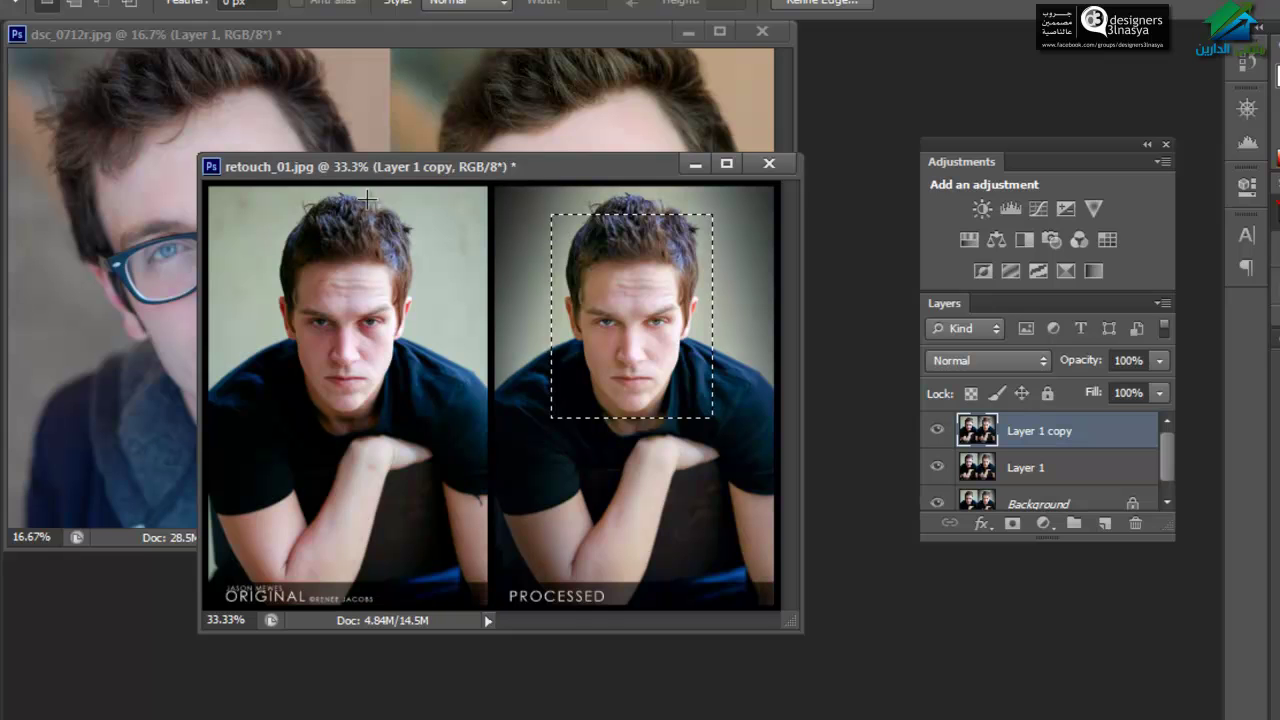
key("ctrl+d")
Step: Close retouch_01 through the save prompt and merge dsc_0712r's Layer 1 into the Background
key("alt+i")
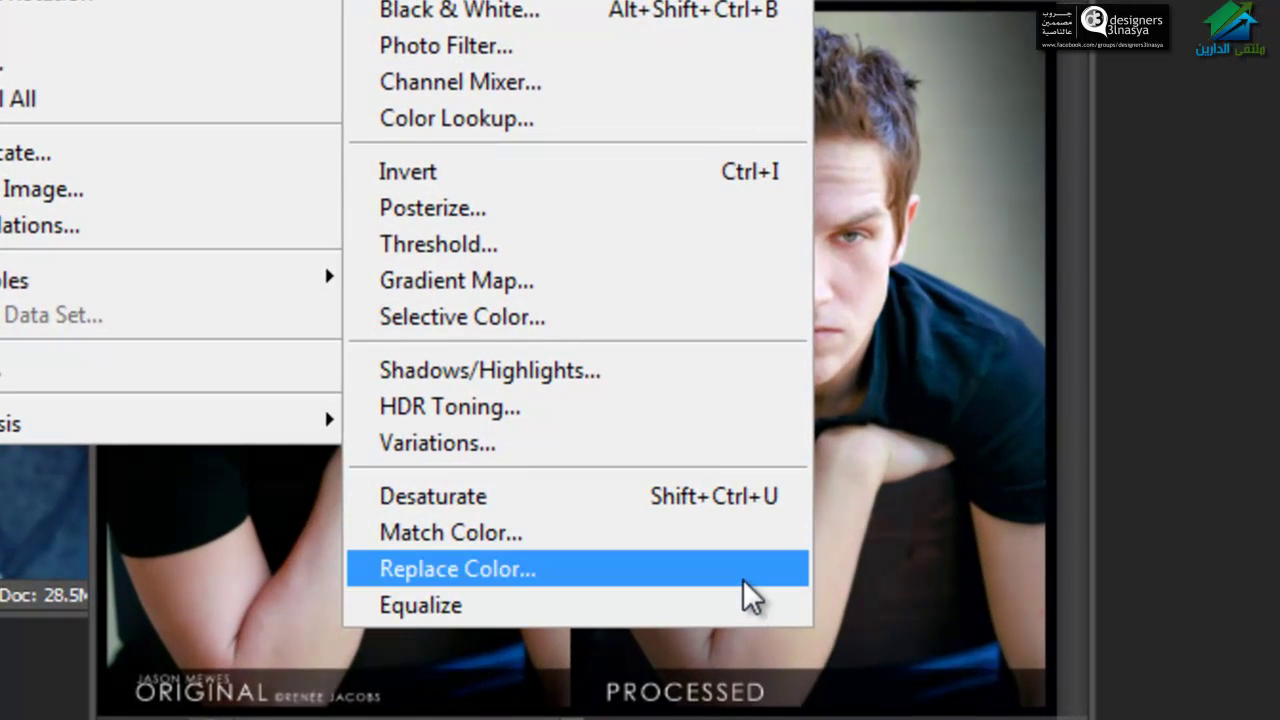
left_click(966, 471)
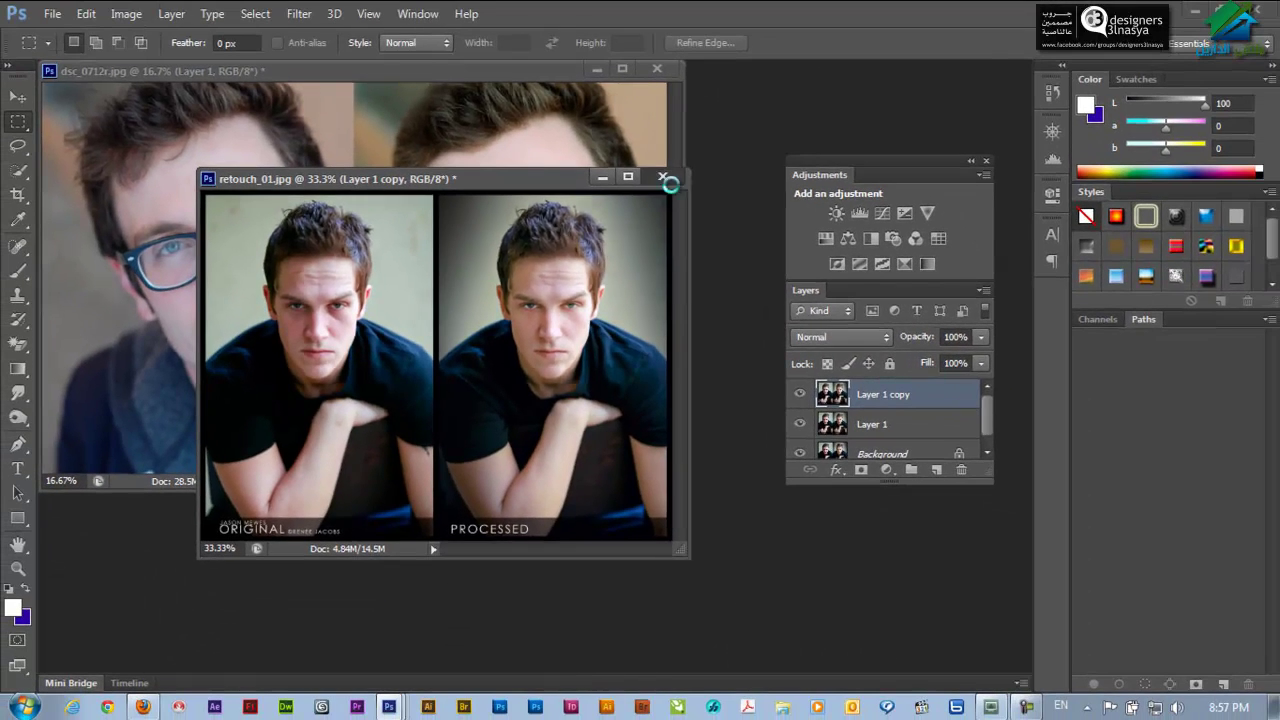
left_click(668, 177)
left_click(648, 277)
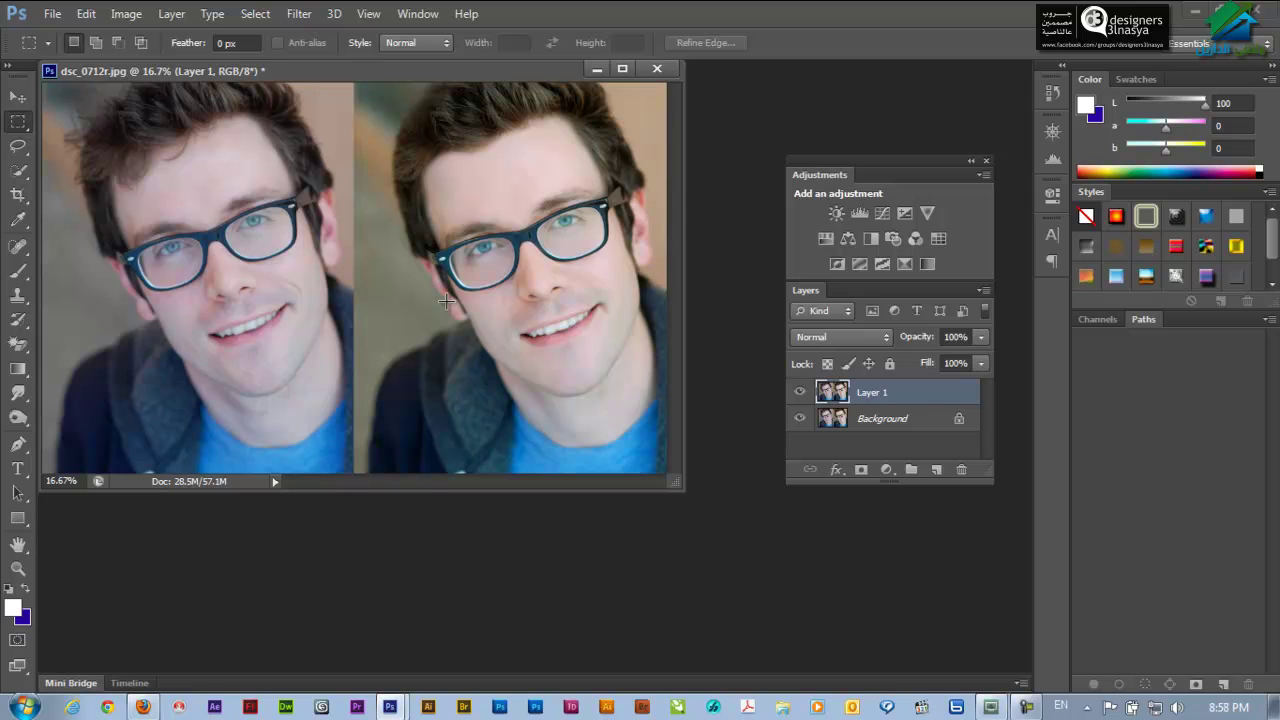
key("ctrl+e")
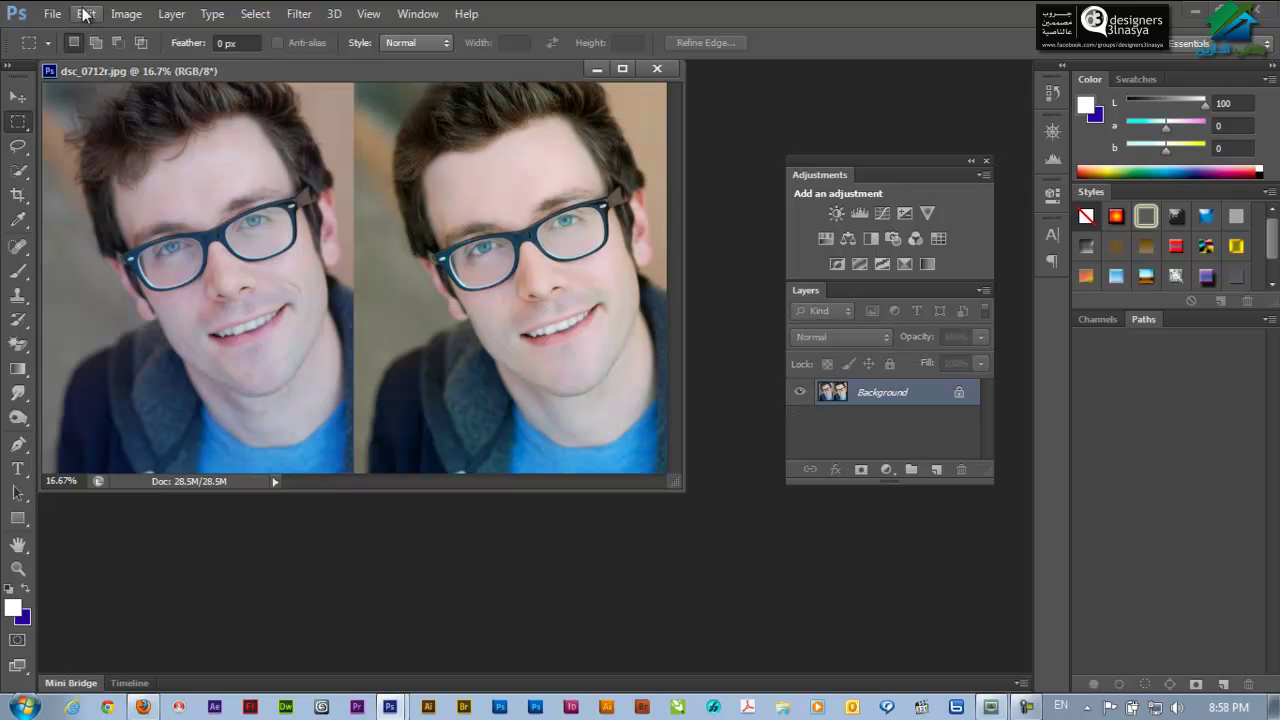
Step: Open Replace Color and sample the blue shirt as the colour to replace
left_click(126, 14)
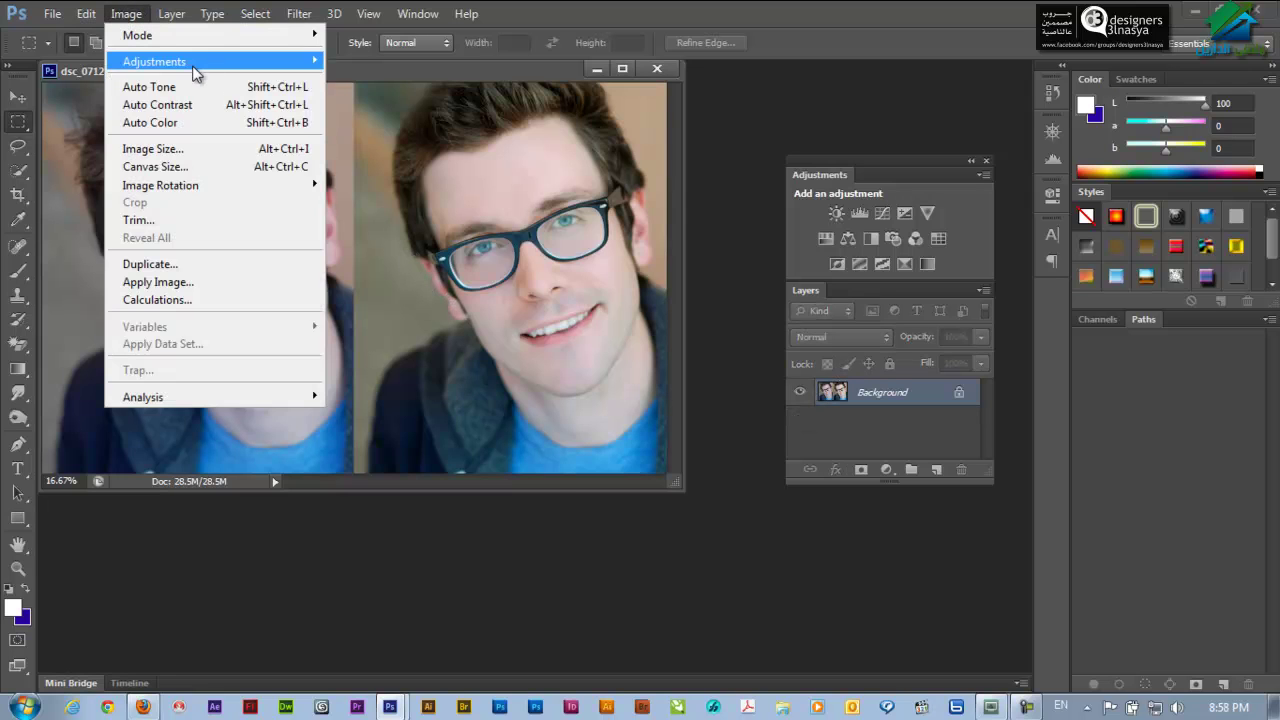
mouse_move(216, 6)
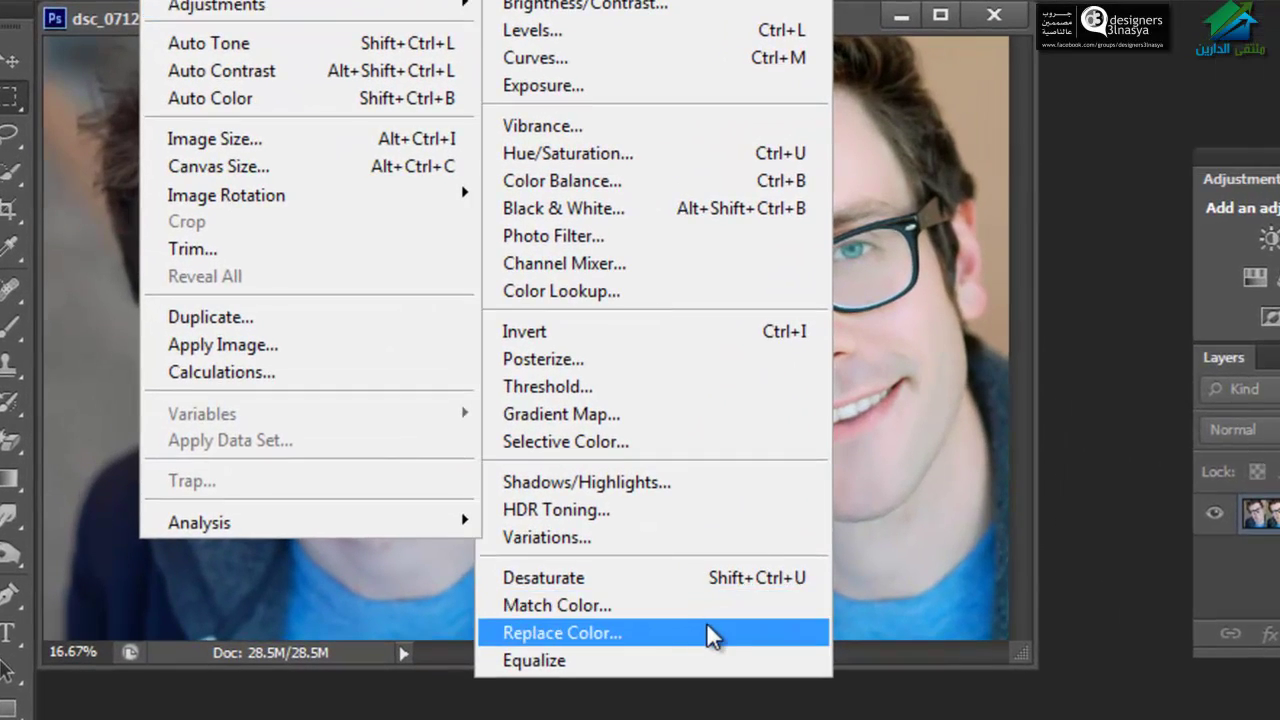
left_click(594, 550)
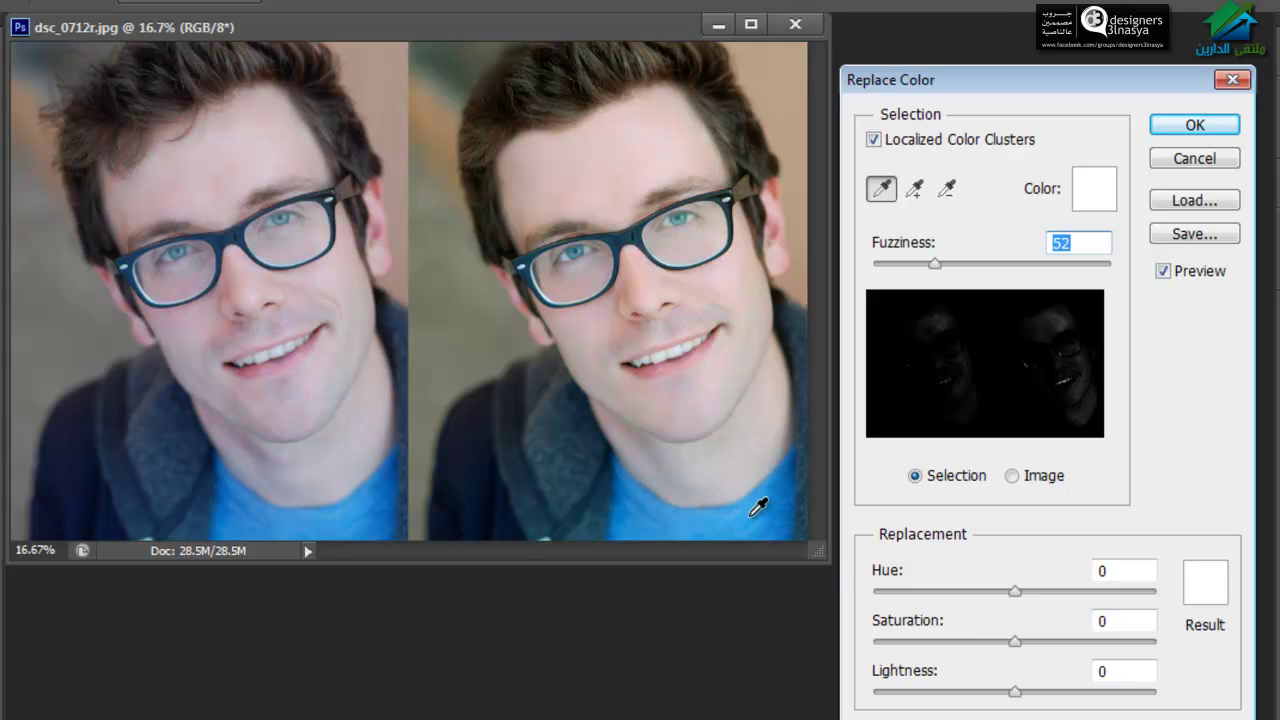
left_click(759, 508)
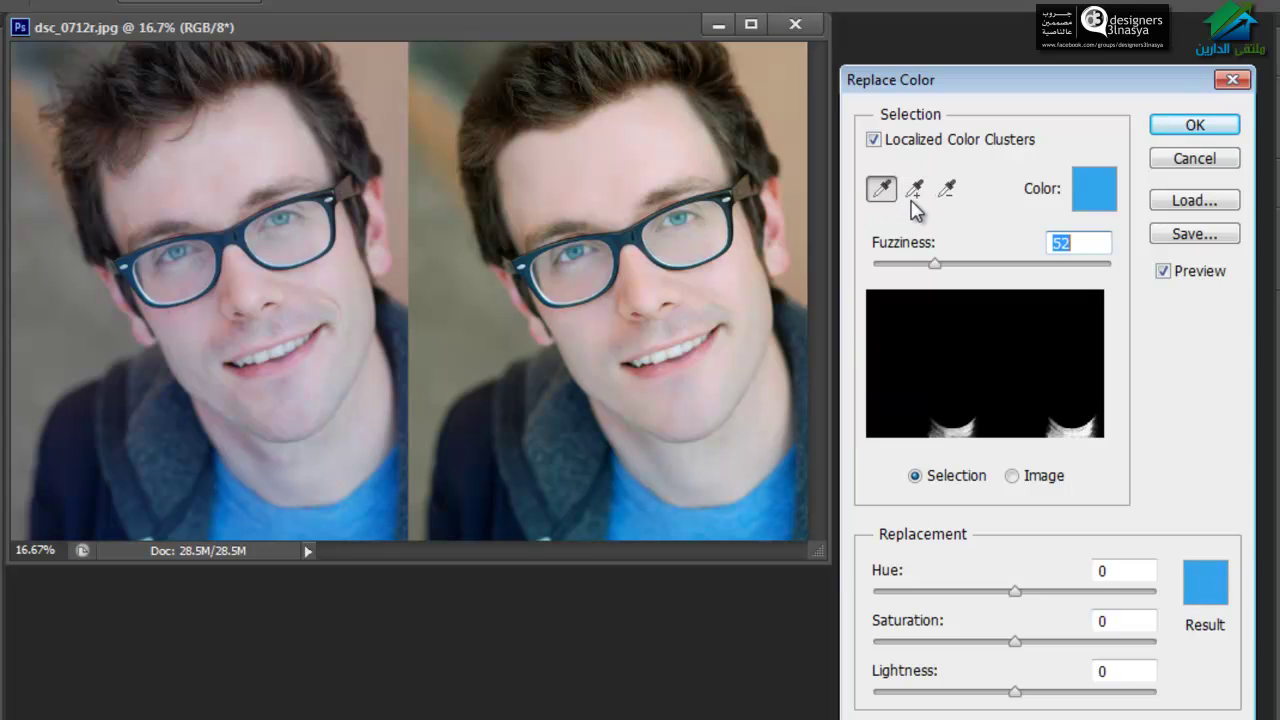
left_click(913, 190)
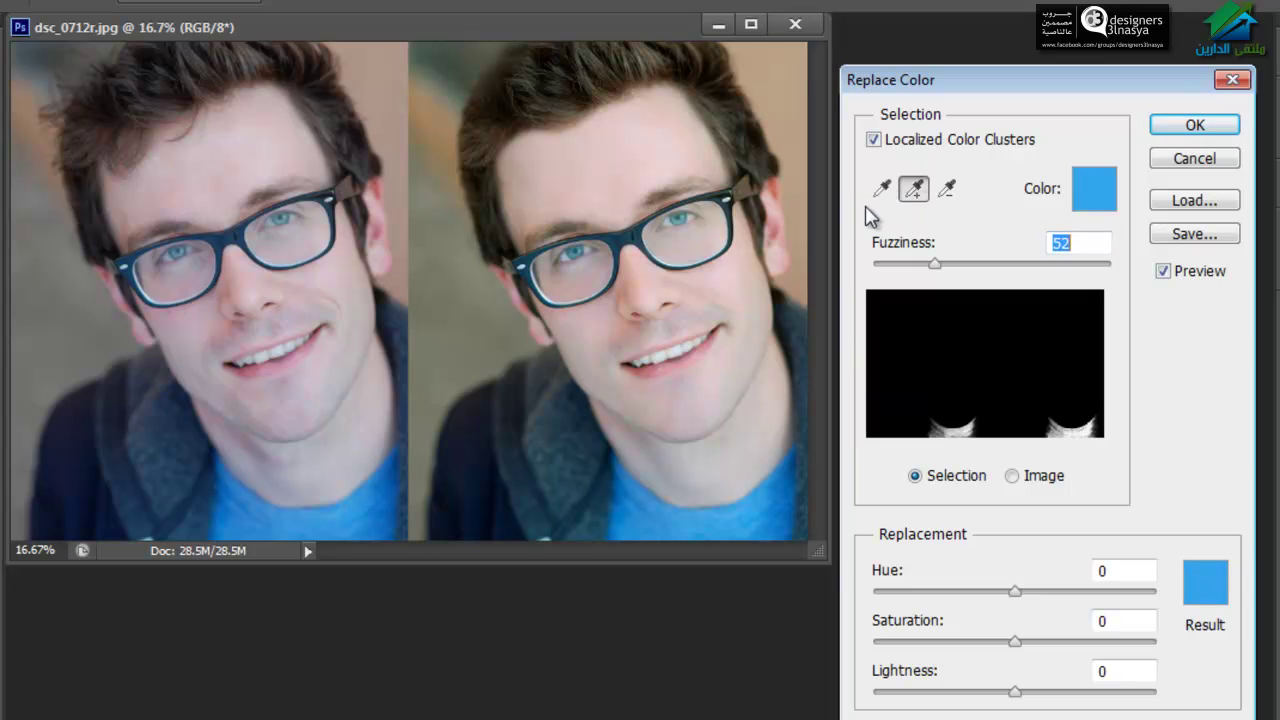
left_click(946, 190)
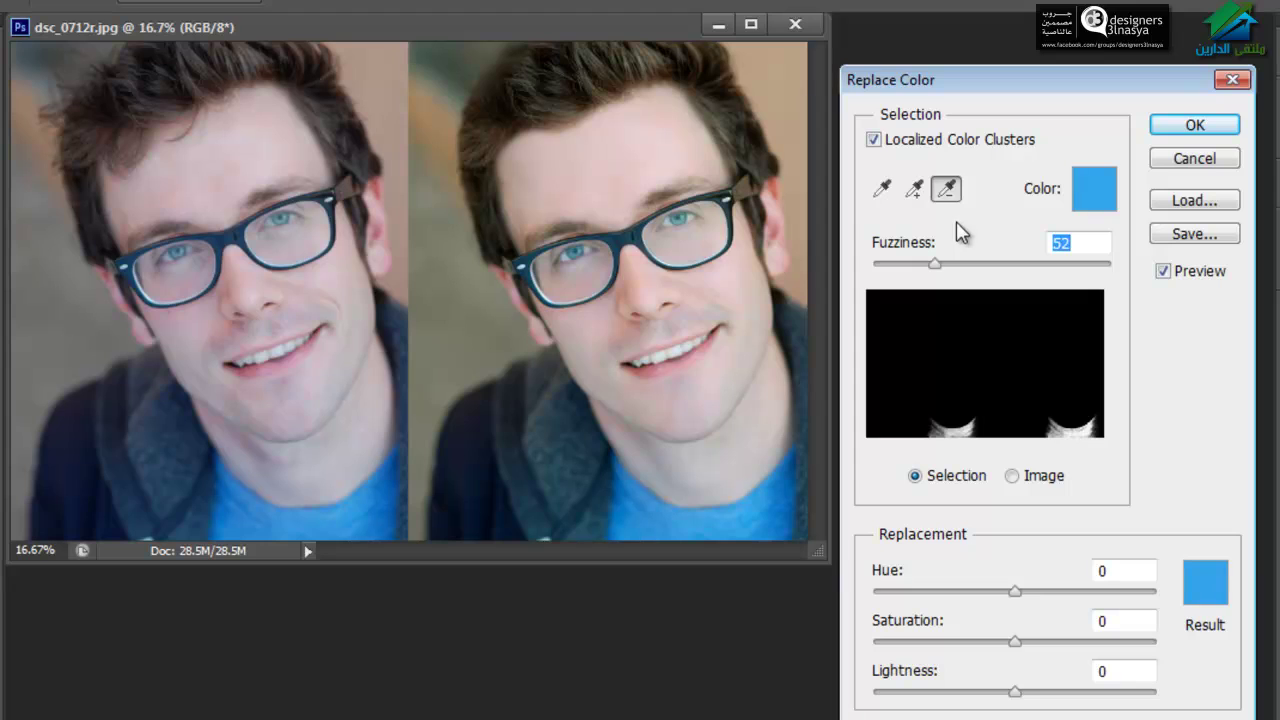
left_click(880, 188)
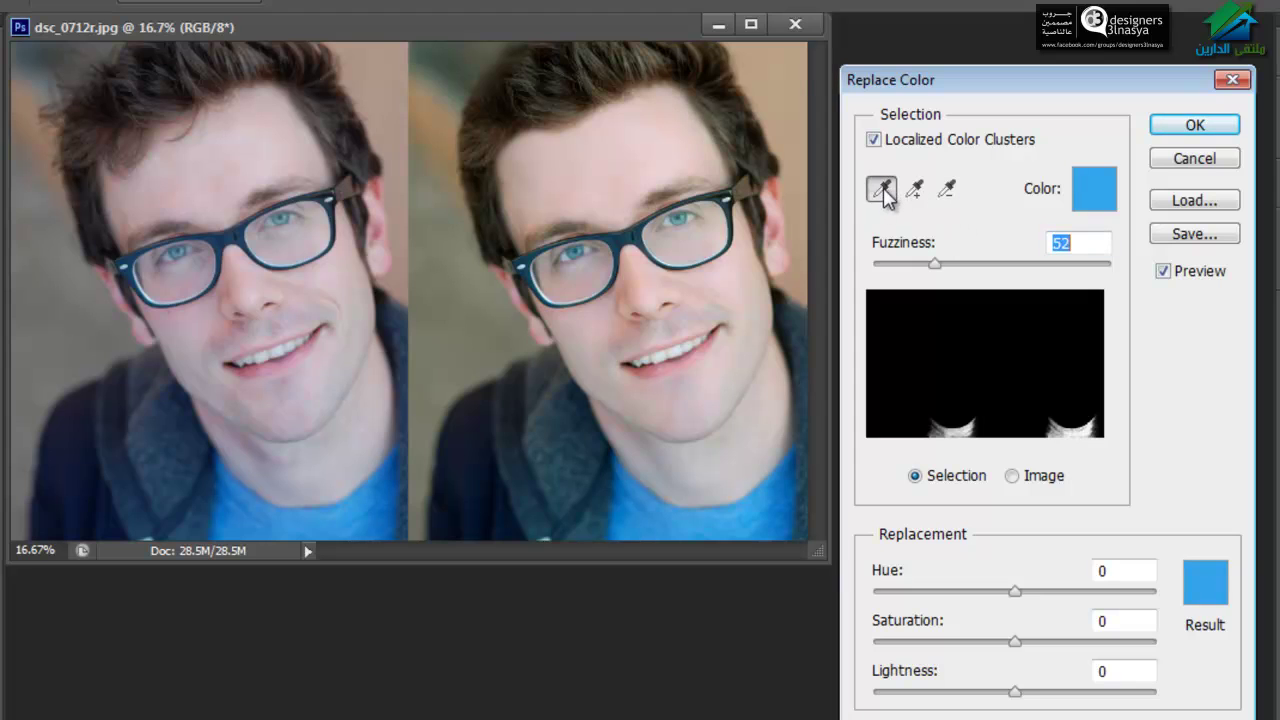
left_click_drag(997, 85, 980, 69)
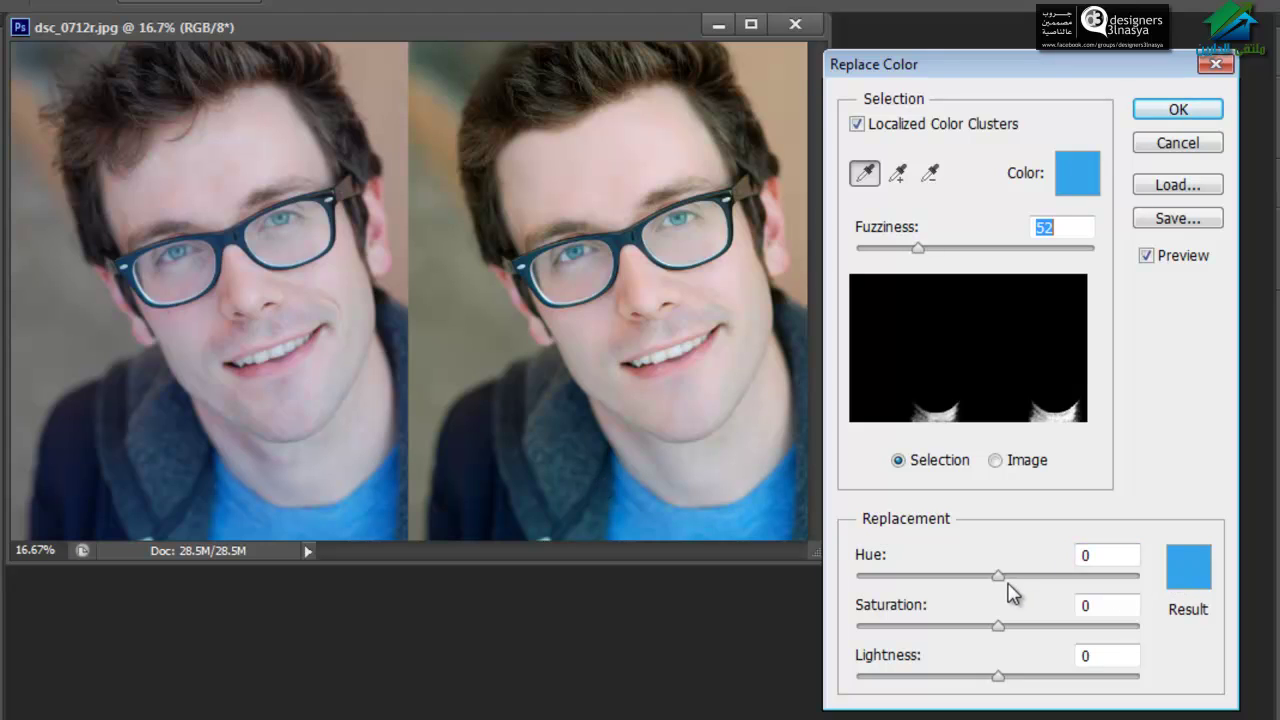
Step: Set the replacement result colour to a vivid magenta
mouse_move(997, 578)
left_mouse_down()
mouse_move(970, 578)
mouse_move(988, 578)
left_mouse_up()
left_click(1200, 570)
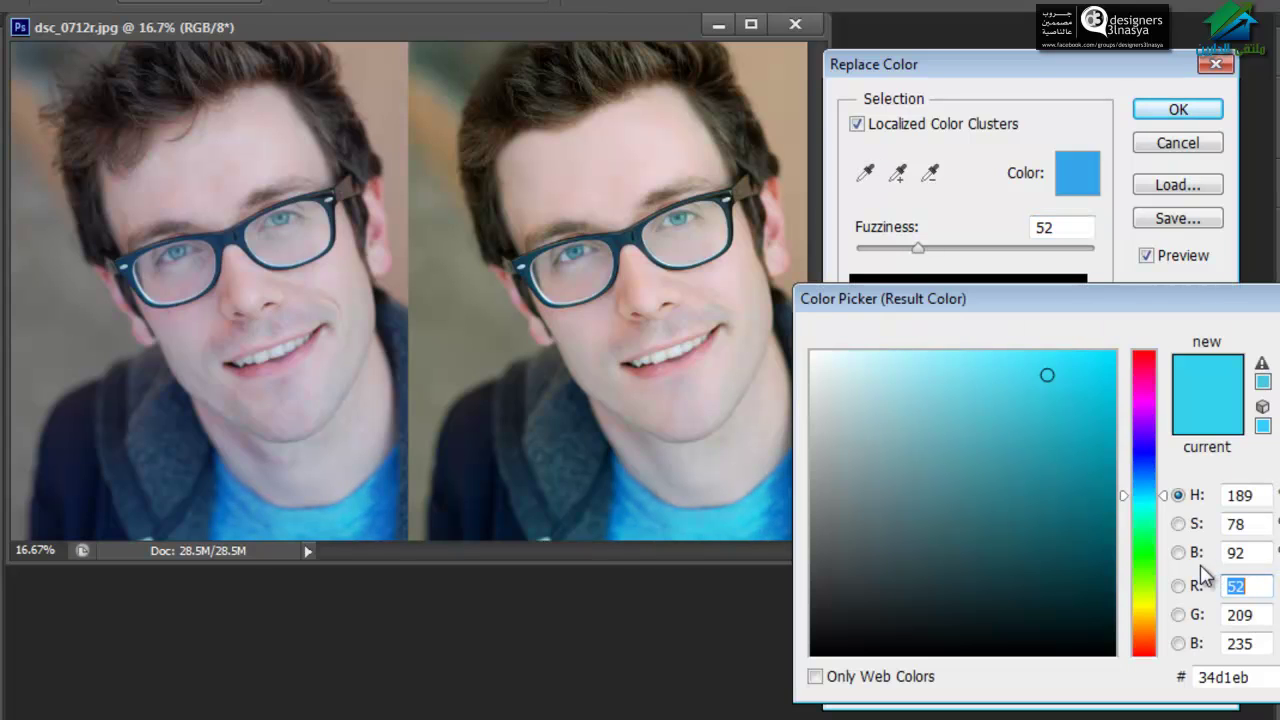
left_click_drag(1143, 432, 1143, 398)
left_click_drag(1100, 362, 1150, 350)
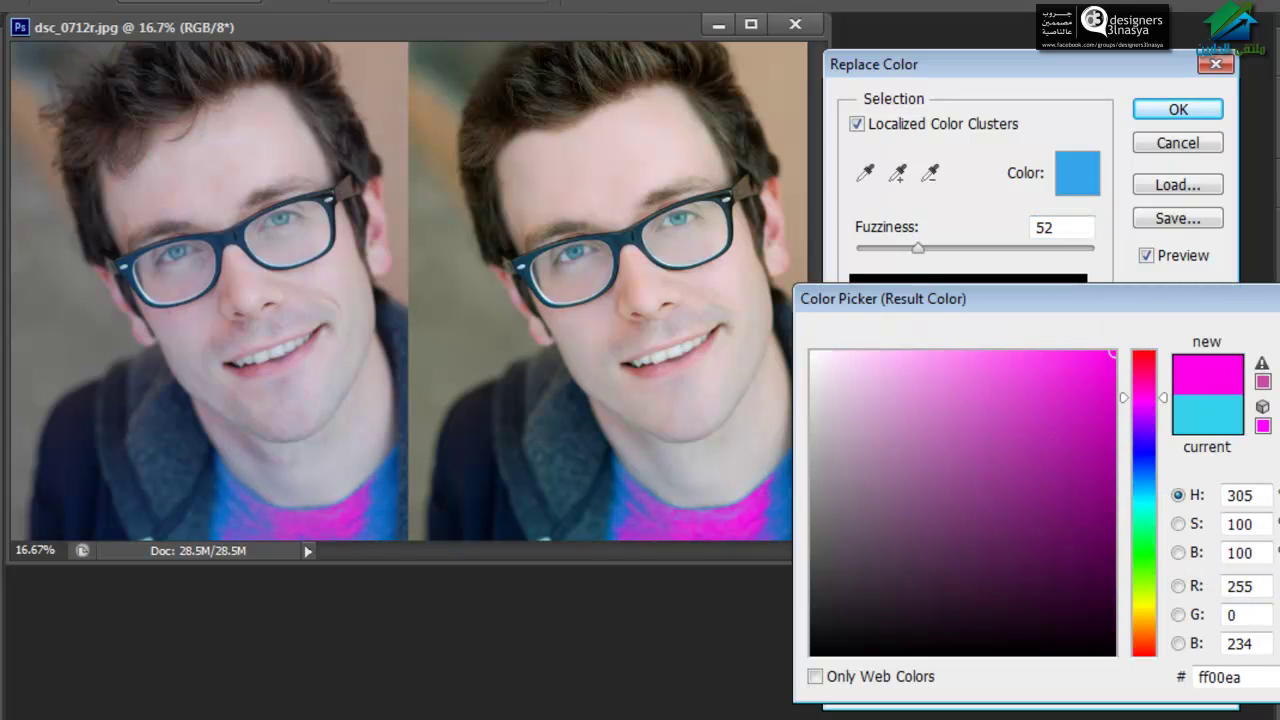
key("Return")
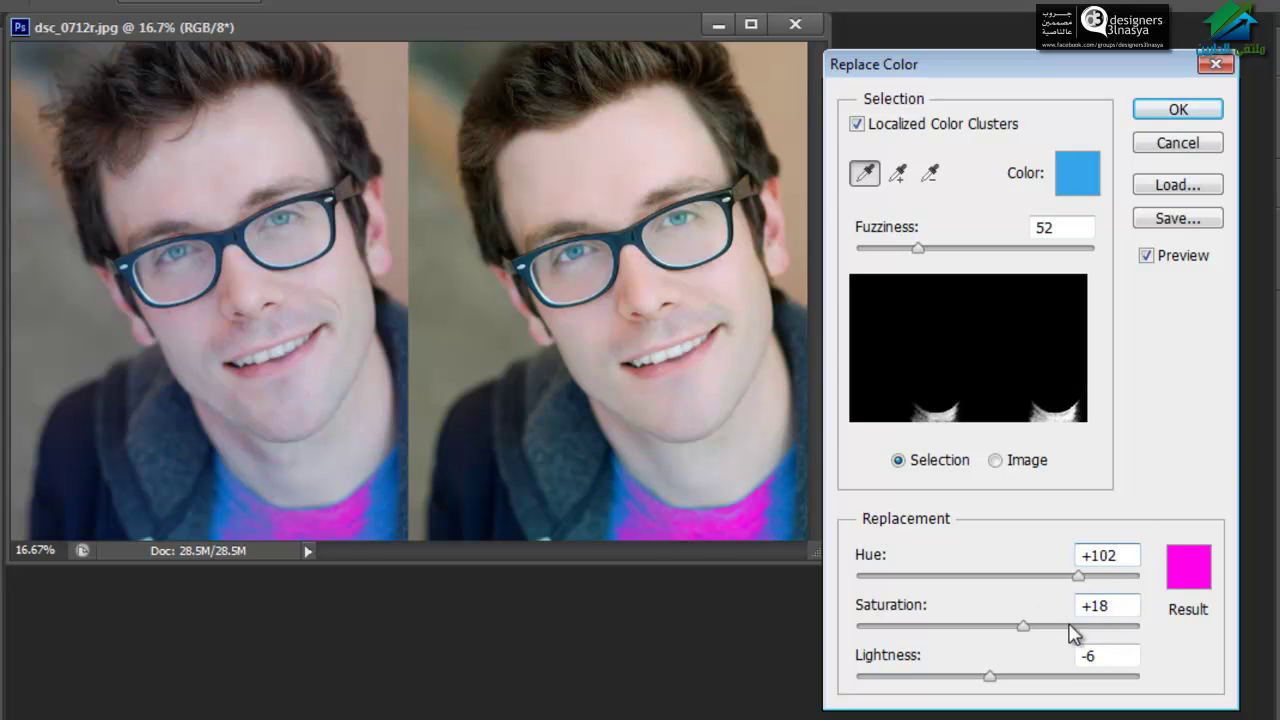
Step: Add the shirt's darker, lighter and shadow shades to the sample
left_click(897, 173)
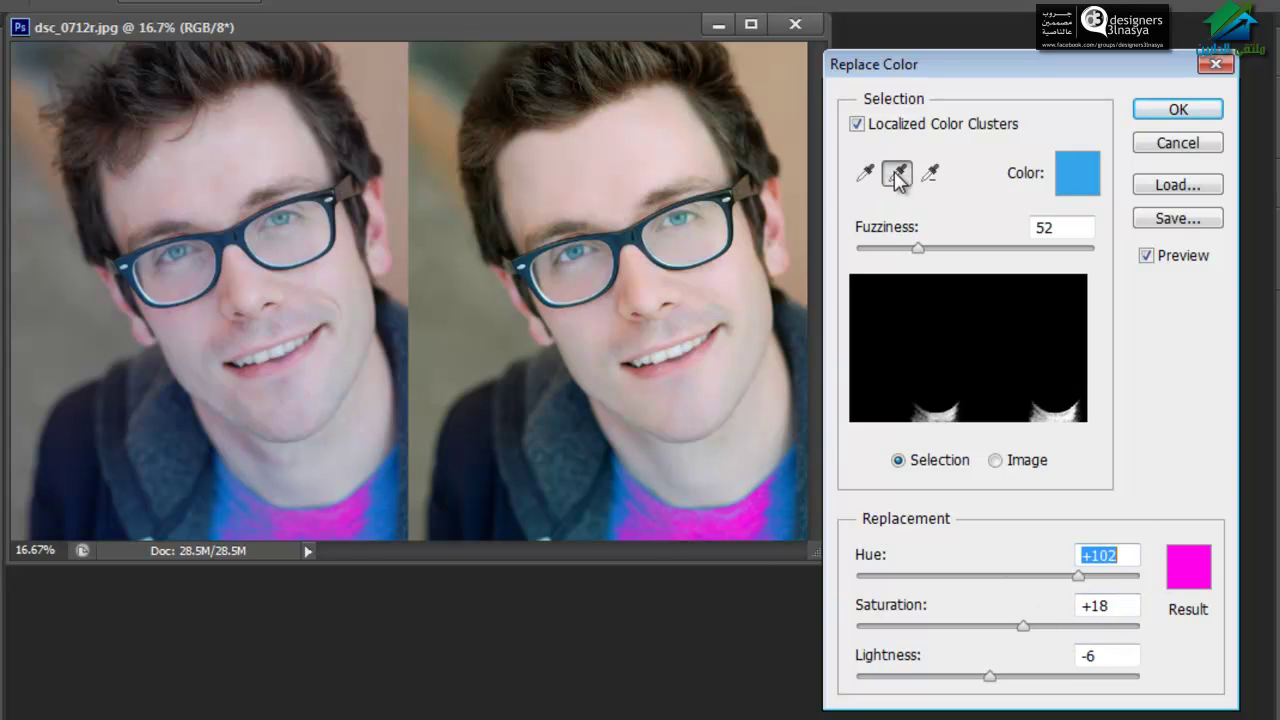
left_click(792, 517)
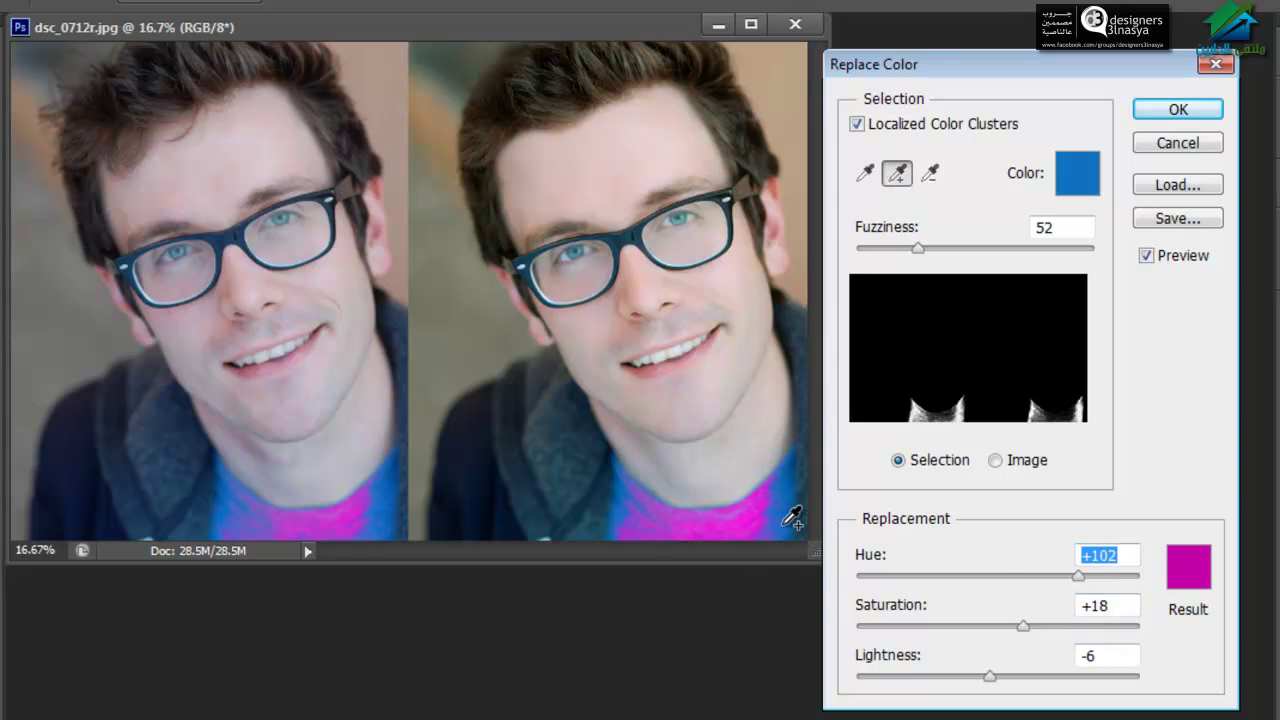
left_click(682, 524)
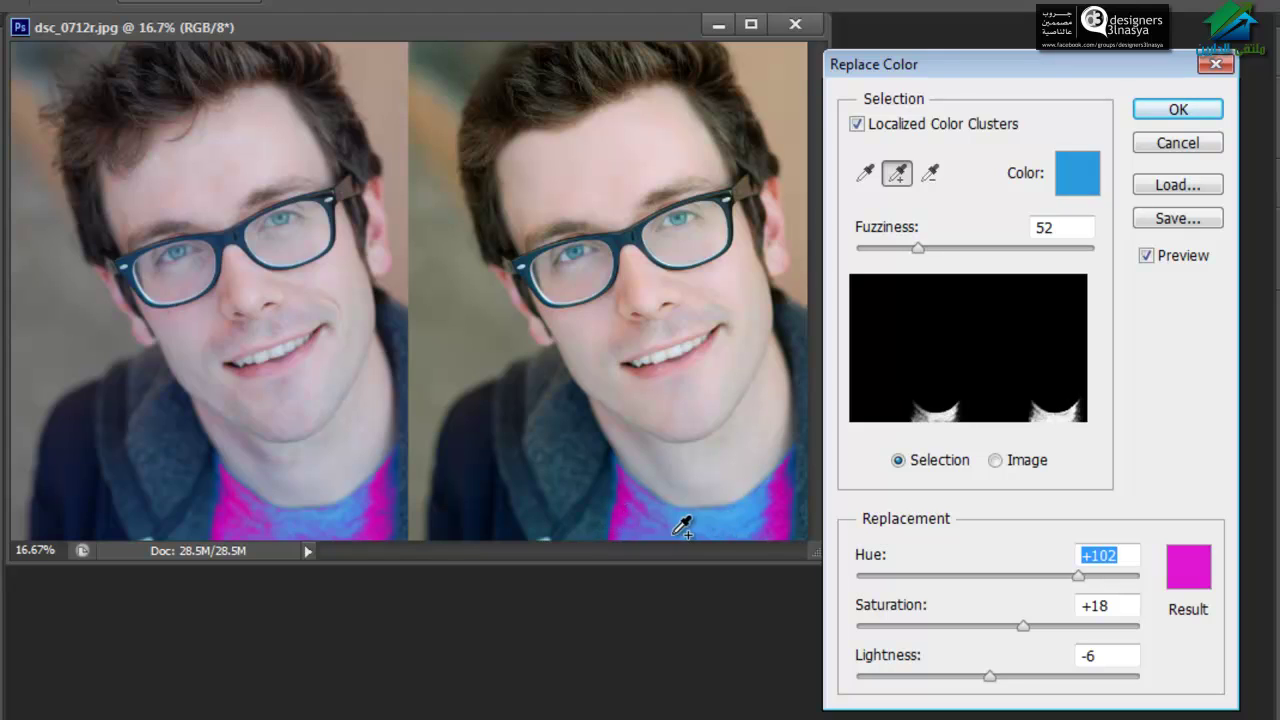
left_click(787, 514)
left_click(757, 517)
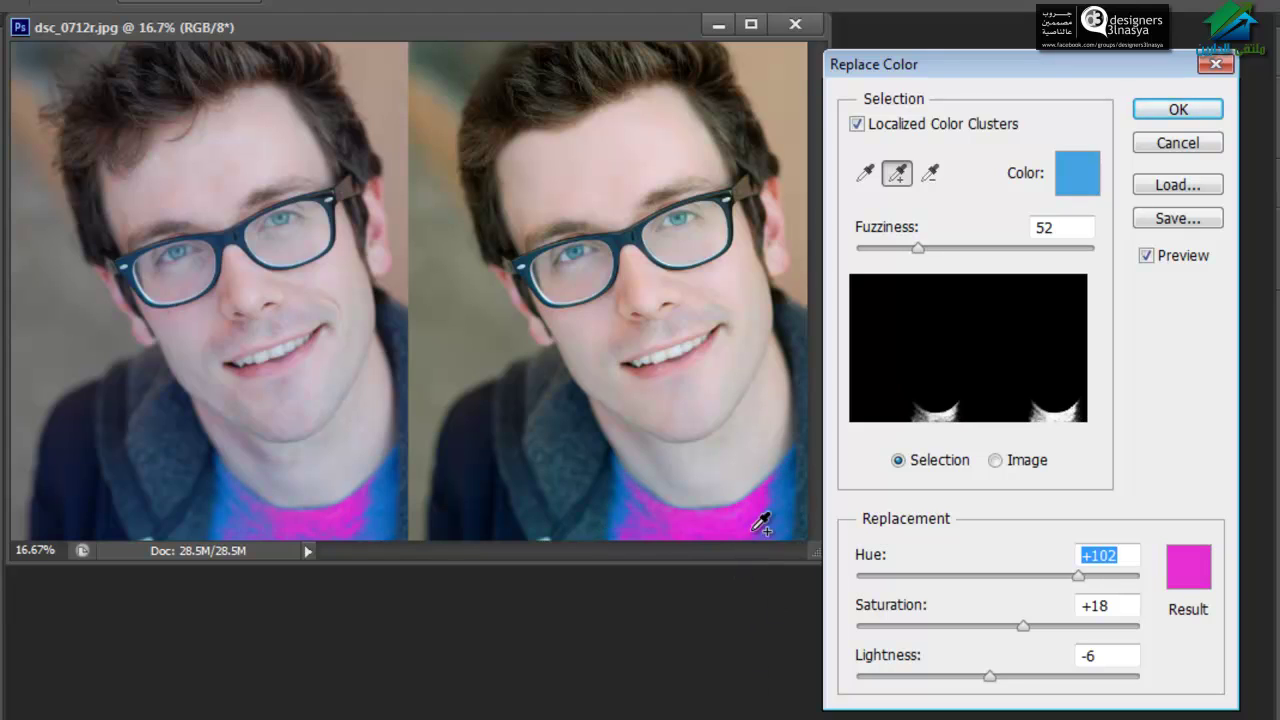
left_click(636, 520)
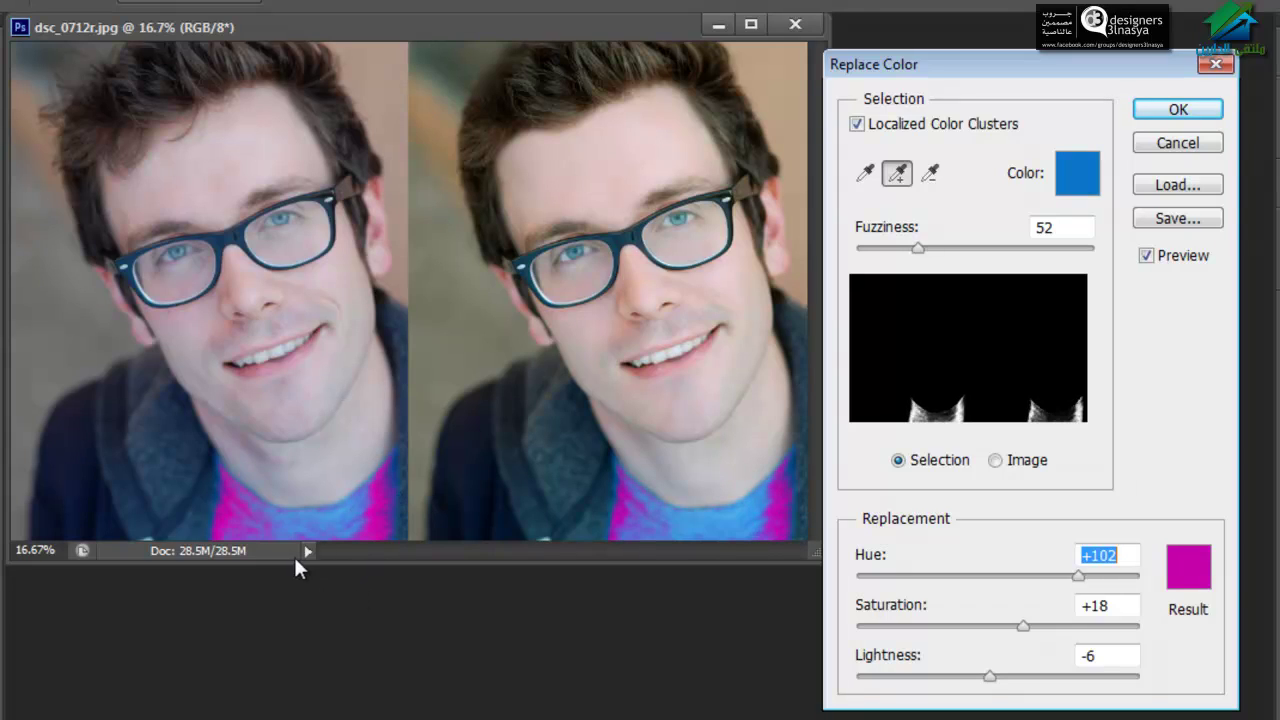
left_click_drag(1078, 578, 1024, 578)
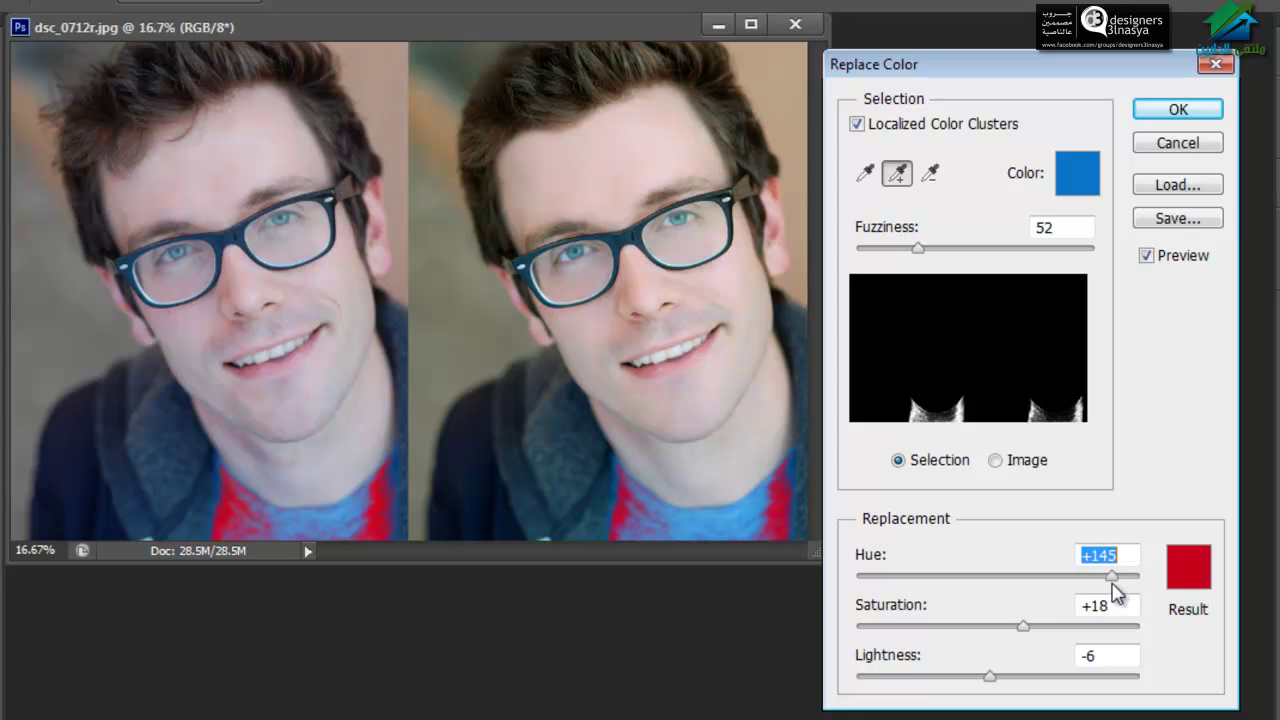
left_click(731, 506)
Step: Set Hue +124, Saturation +22, Lightness -11 and sample more of the shirt
left_click_drag(1024, 578, 1095, 578)
mouse_move(1022, 628)
left_mouse_down()
mouse_move(1005, 628)
mouse_move(1046, 628)
mouse_move(1029, 627)
left_mouse_up()
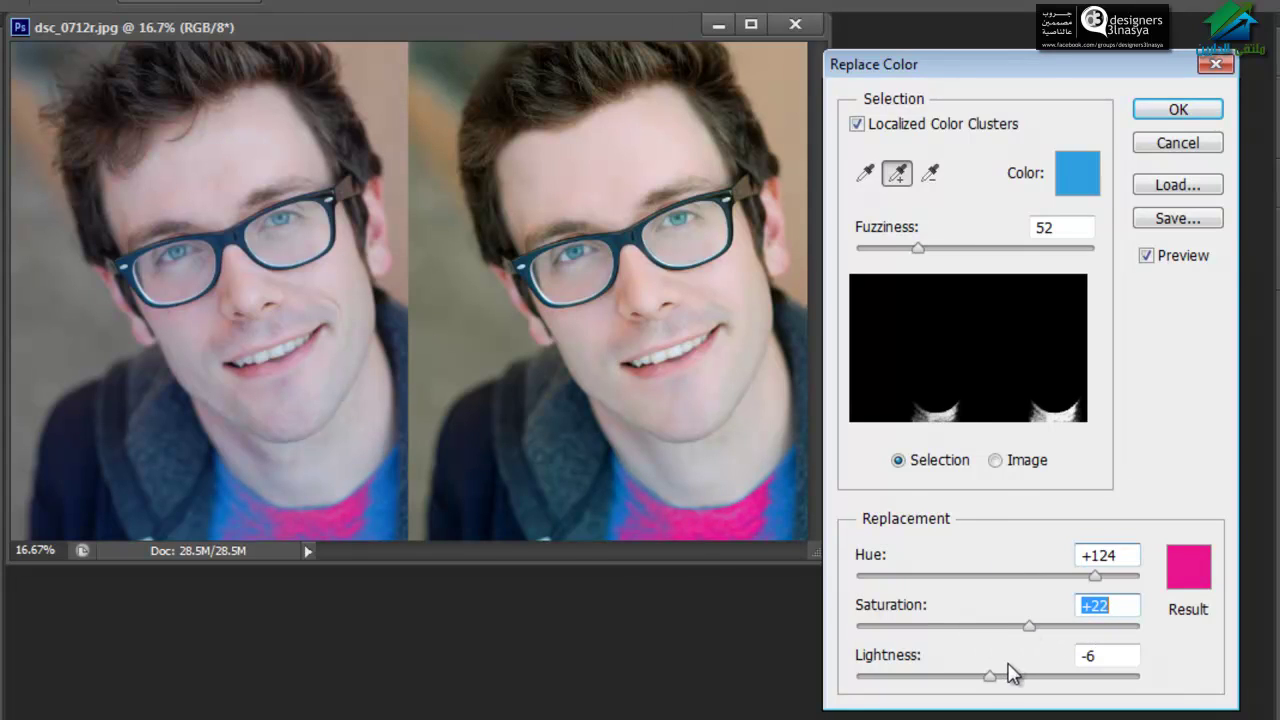
mouse_move(990, 676)
left_mouse_down()
mouse_move(1066, 676)
mouse_move(937, 676)
mouse_move(981, 676)
left_mouse_up()
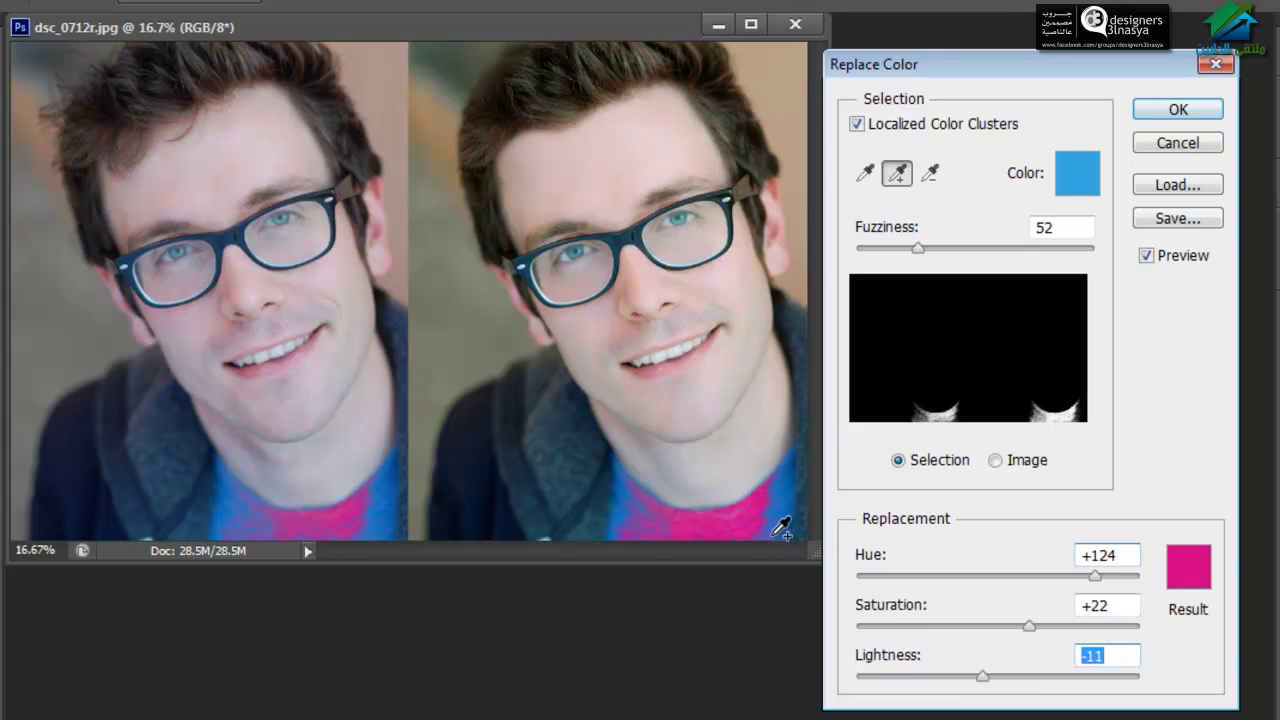
left_click(800, 497)
left_click(734, 518)
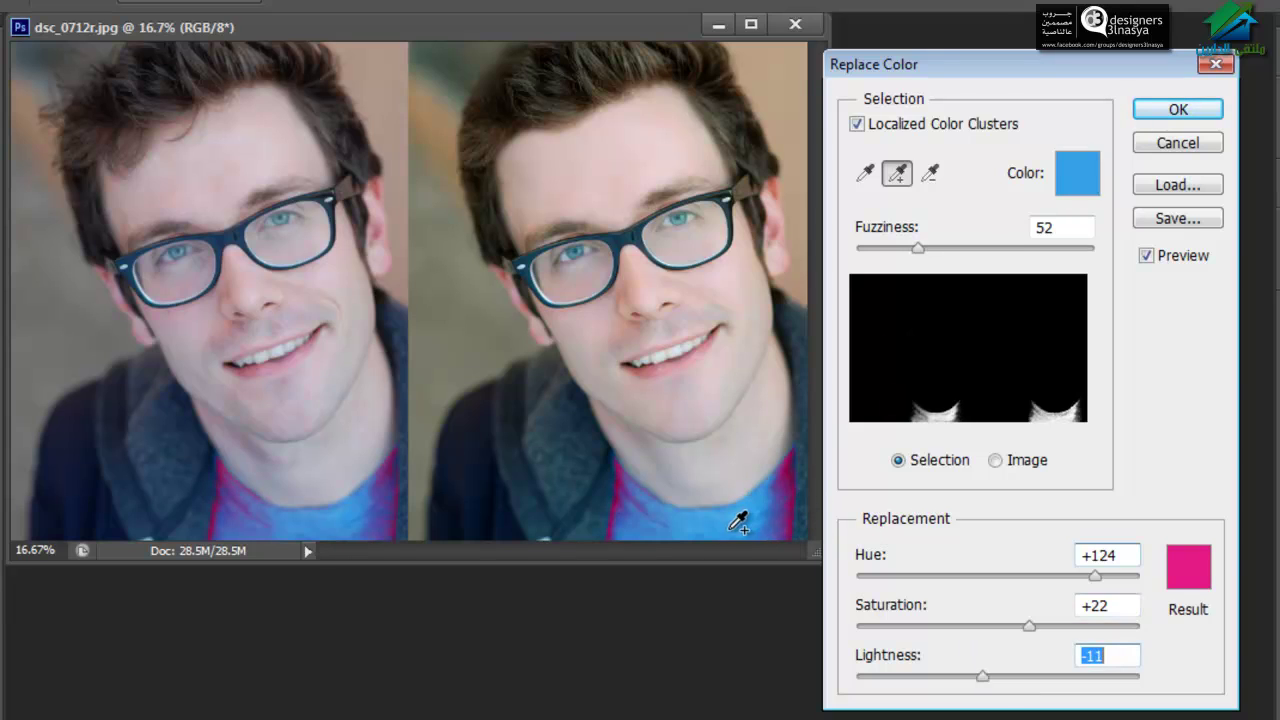
Step: Widen Fuzziness to 154 to cover the whole shirt and apply the pink recolour
mouse_move(918, 248)
left_mouse_down()
mouse_move(960, 250)
mouse_move(947, 250)
left_mouse_up()
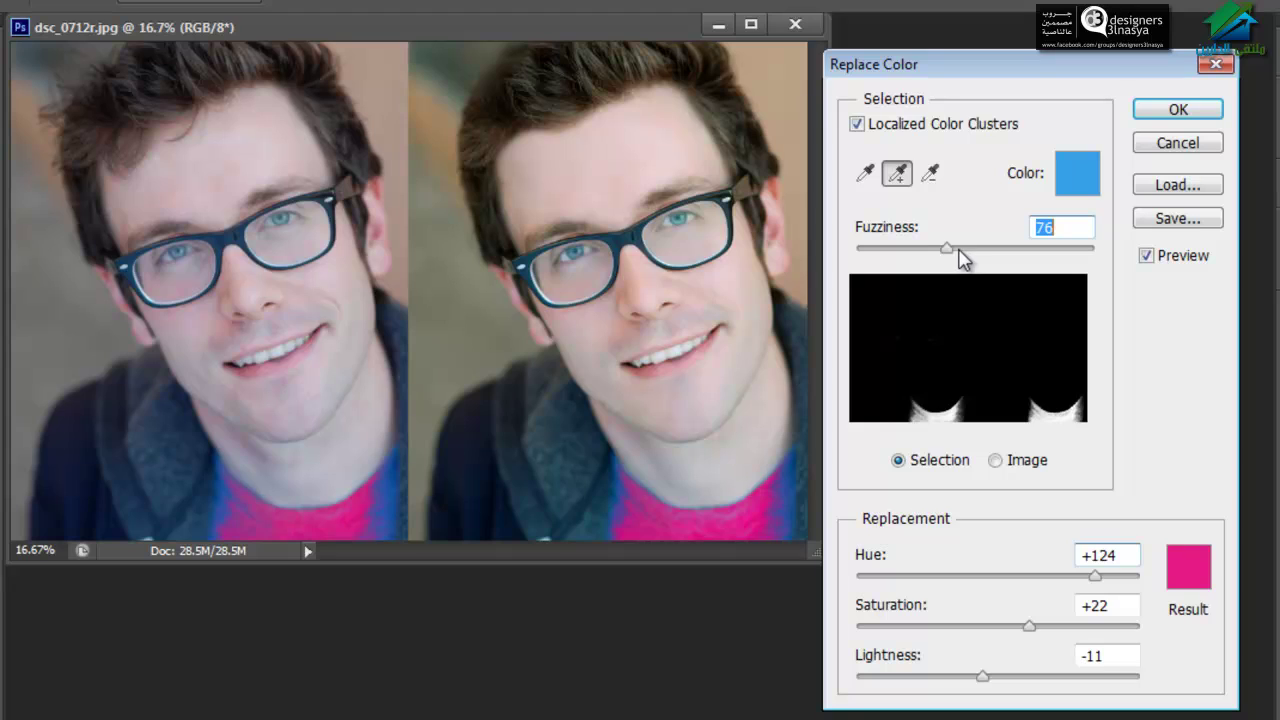
left_click_drag(963, 57, 967, 51)
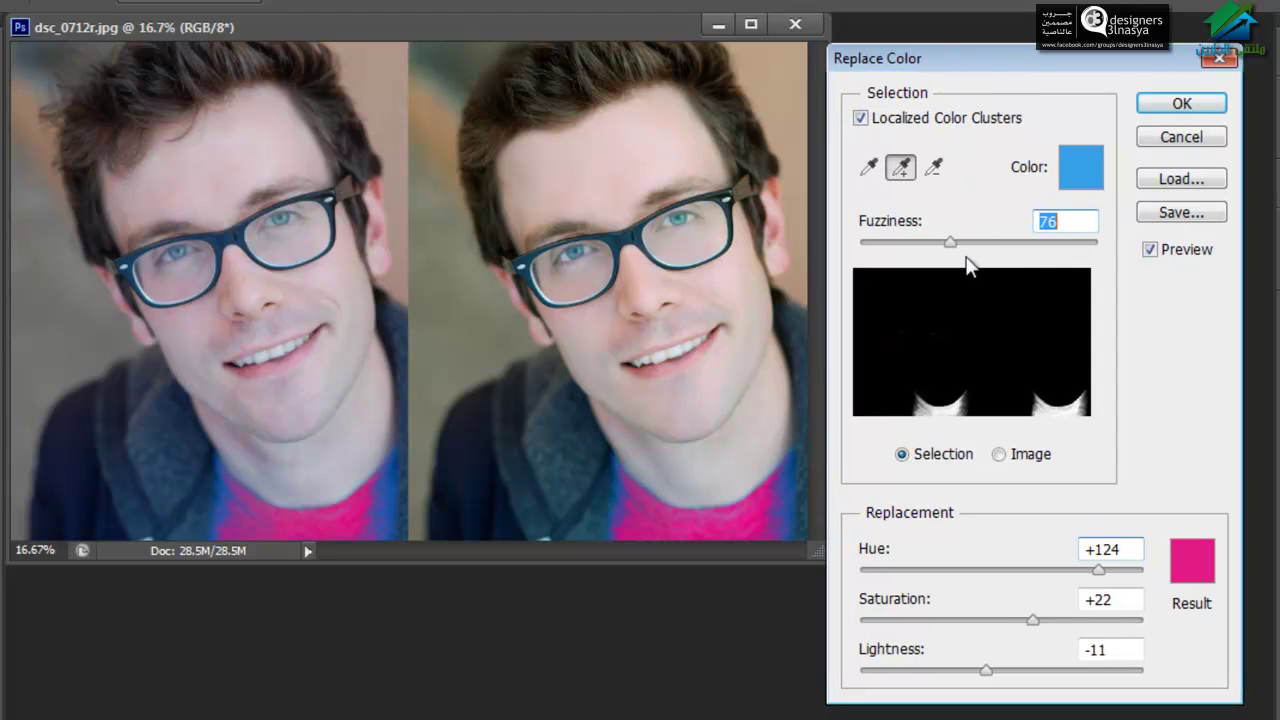
left_click_drag(950, 243, 980, 243)
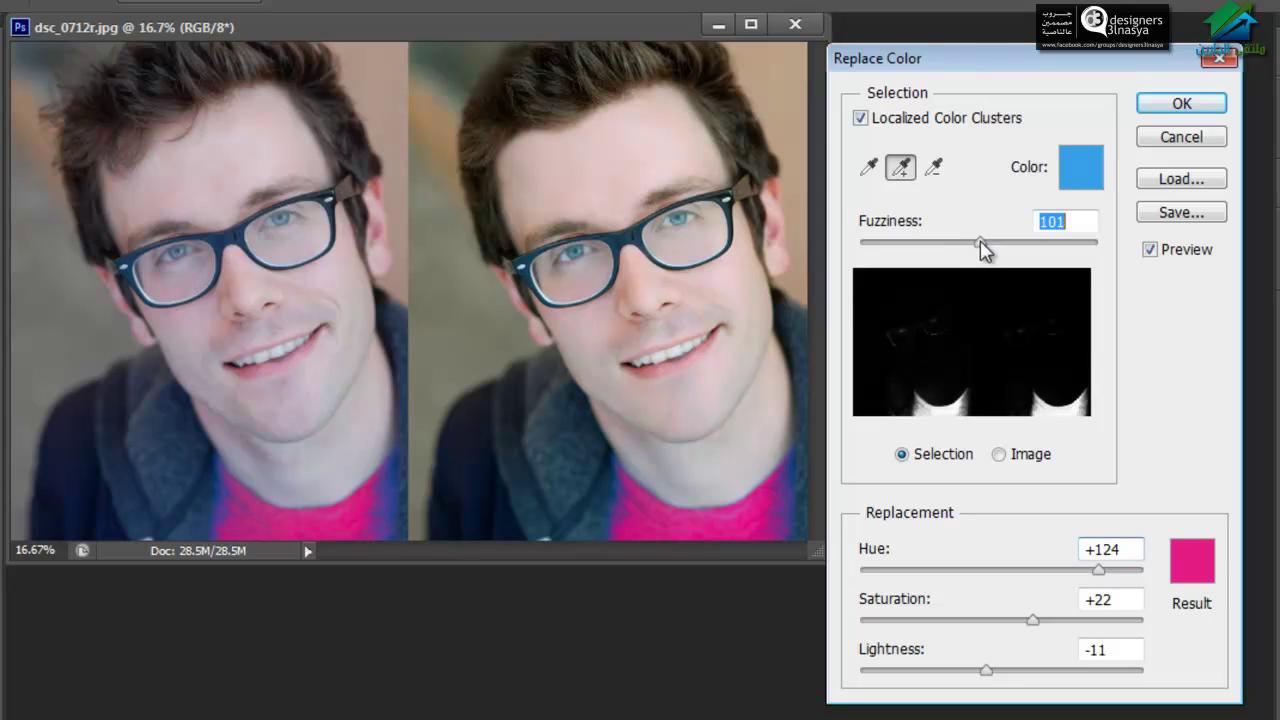
left_click_drag(980, 243, 1040, 243)
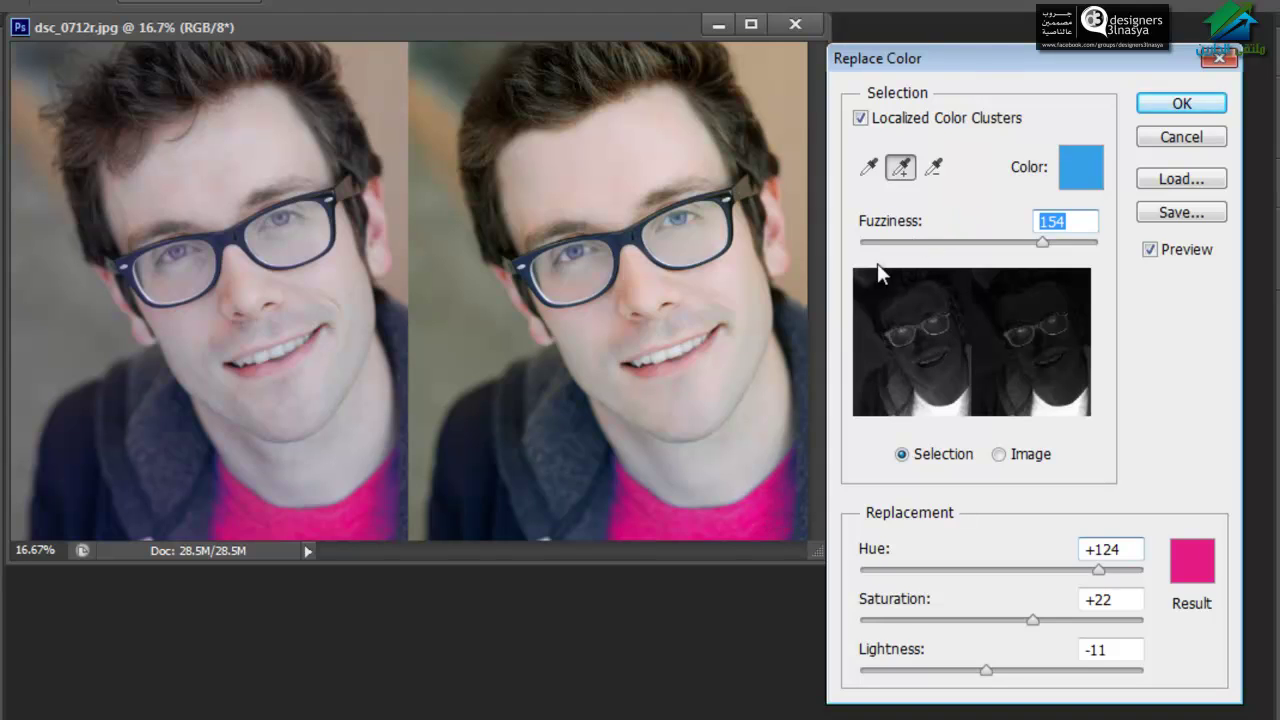
left_click(1158, 104)
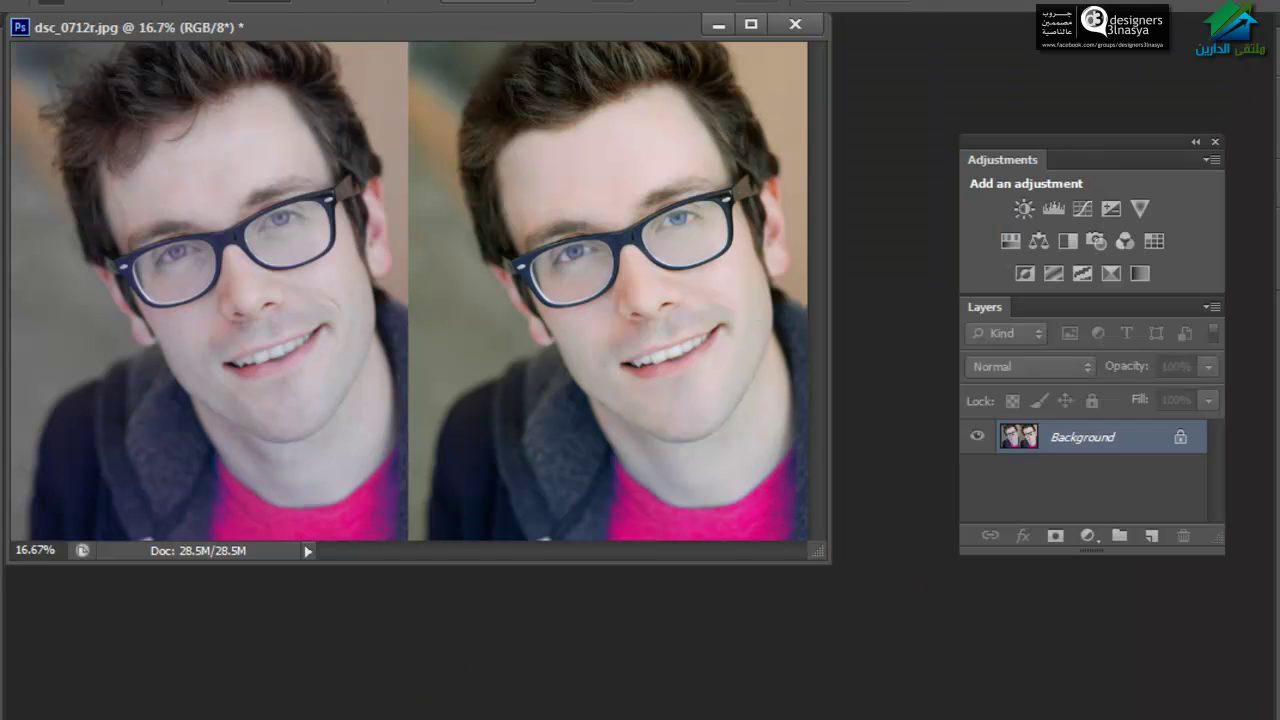
Step: Discard the dsc_0712r edits and open retouch_01.jpg from the Course folder
left_click(800, 26)
left_click(783, 297)
key("ctrl+o")
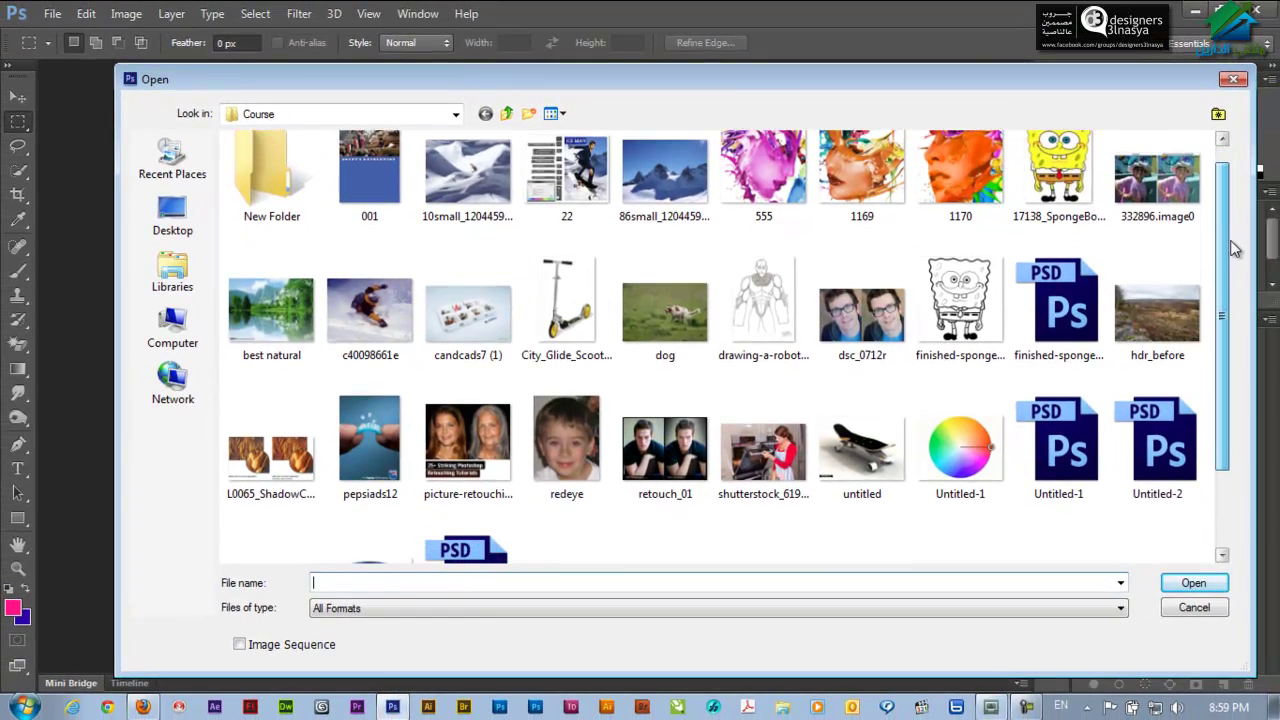
left_click_drag(1235, 250, 1235, 225)
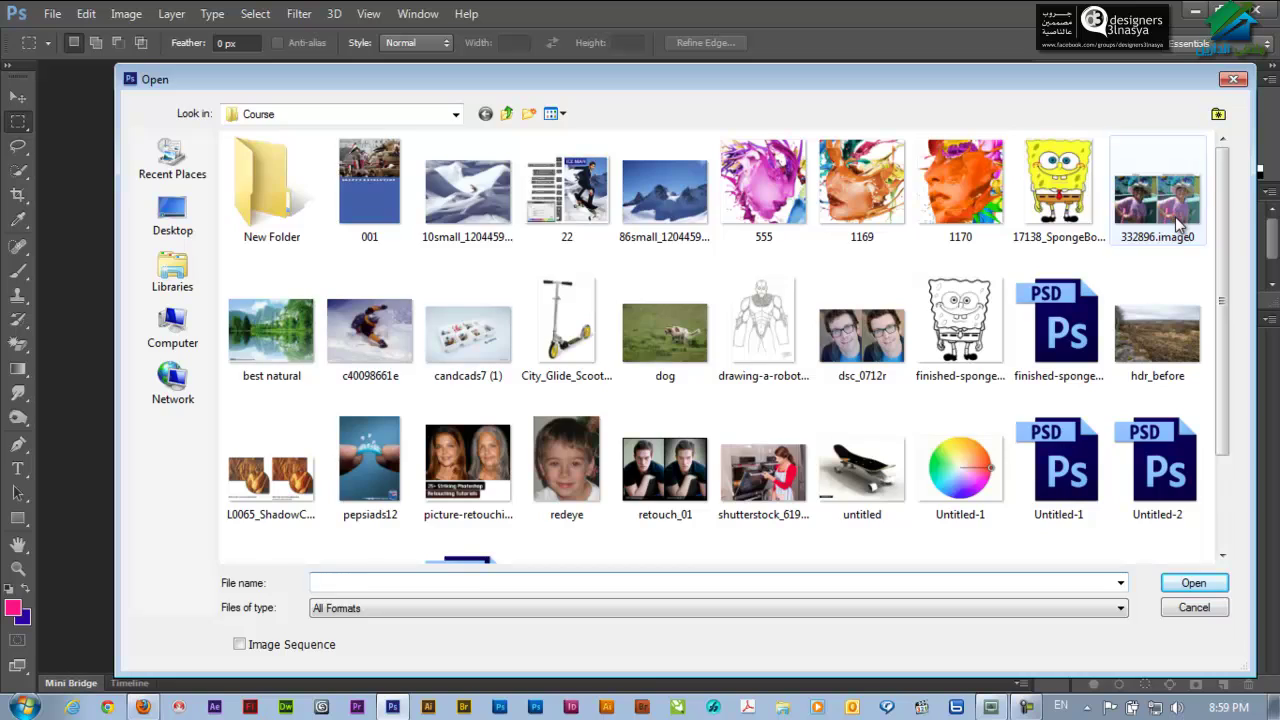
double_click(1145, 200)
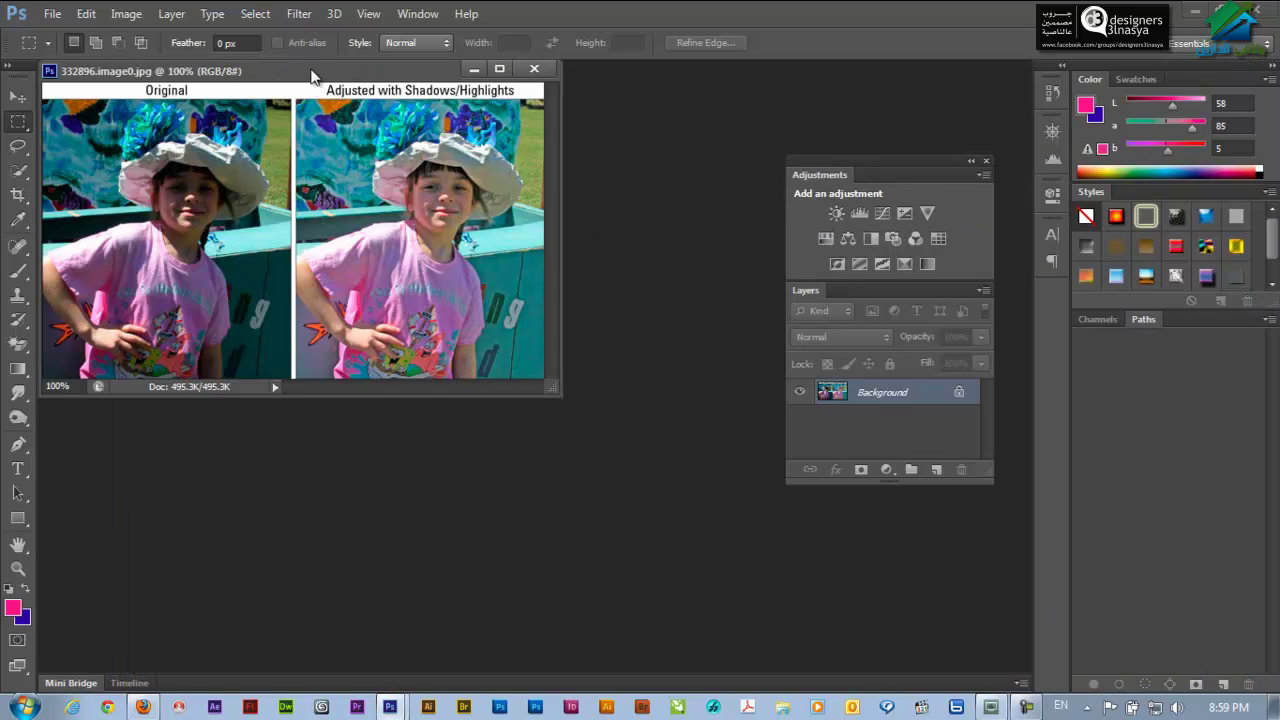
left_click_drag(312, 77, 342, 180)
left_click(127, 14)
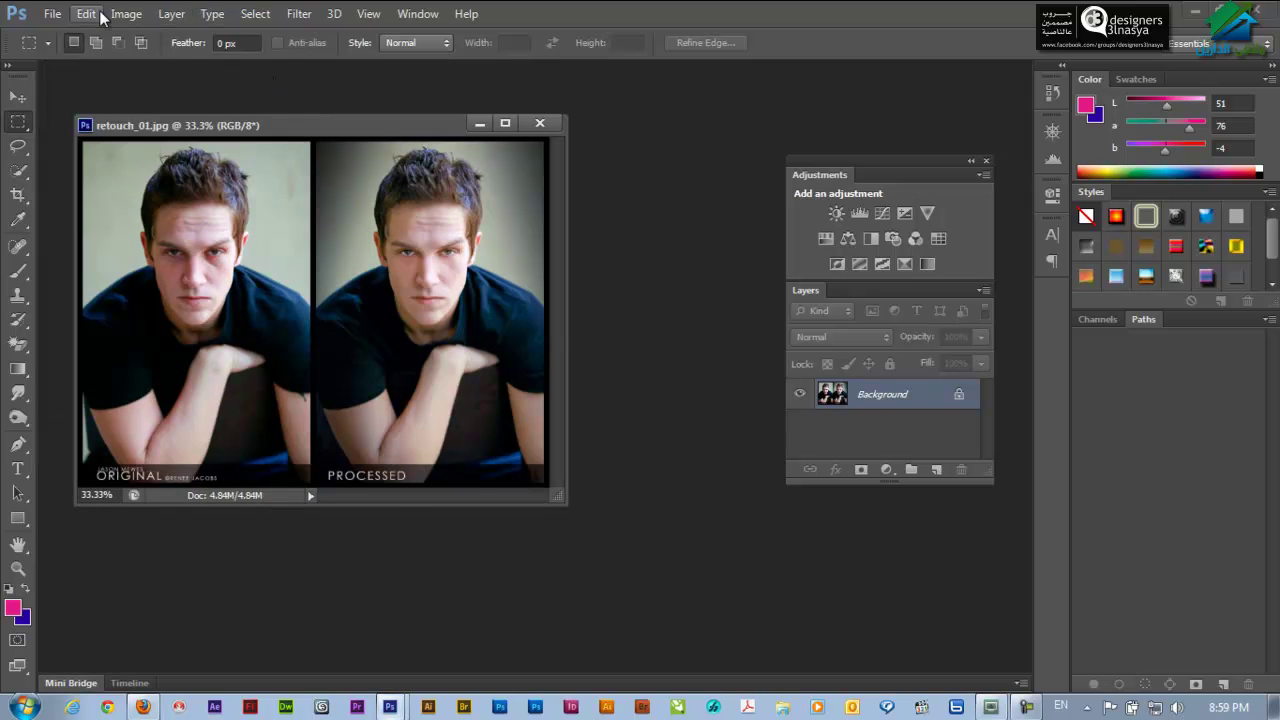
Step: Show the Histogram panel and add a Posterize adjustment layer
left_click(125, 13)
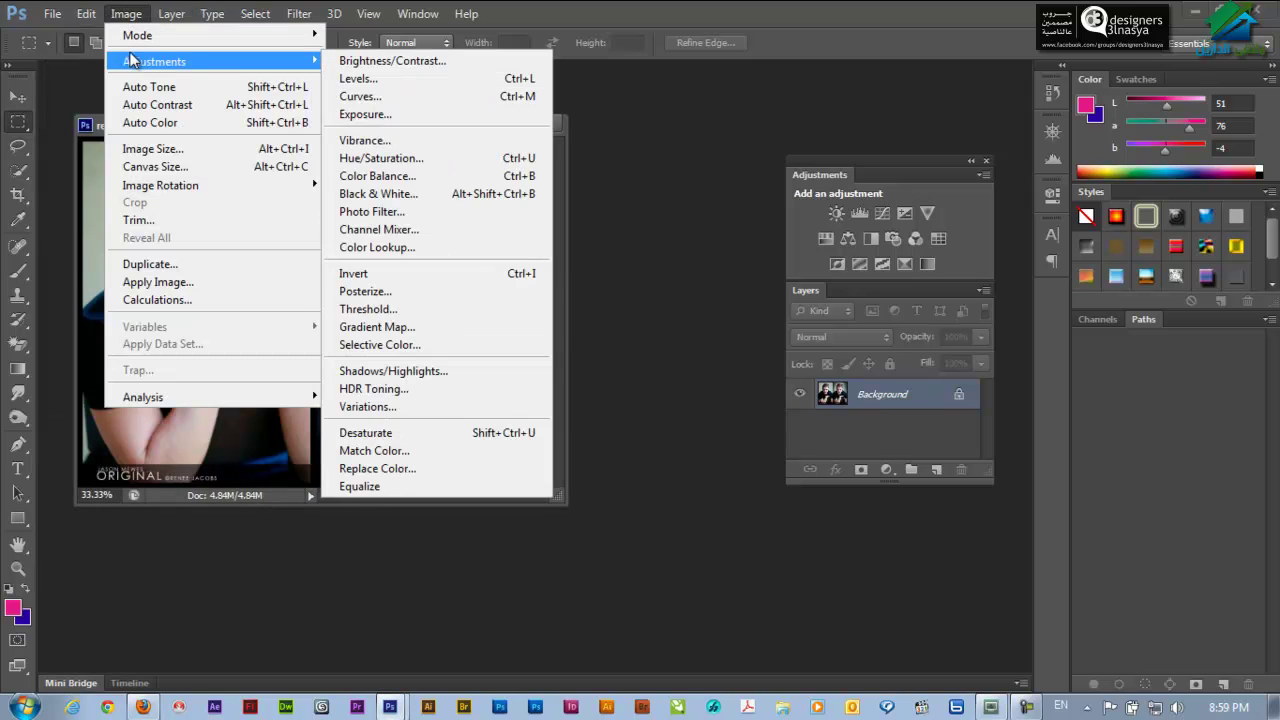
mouse_move(417, 13)
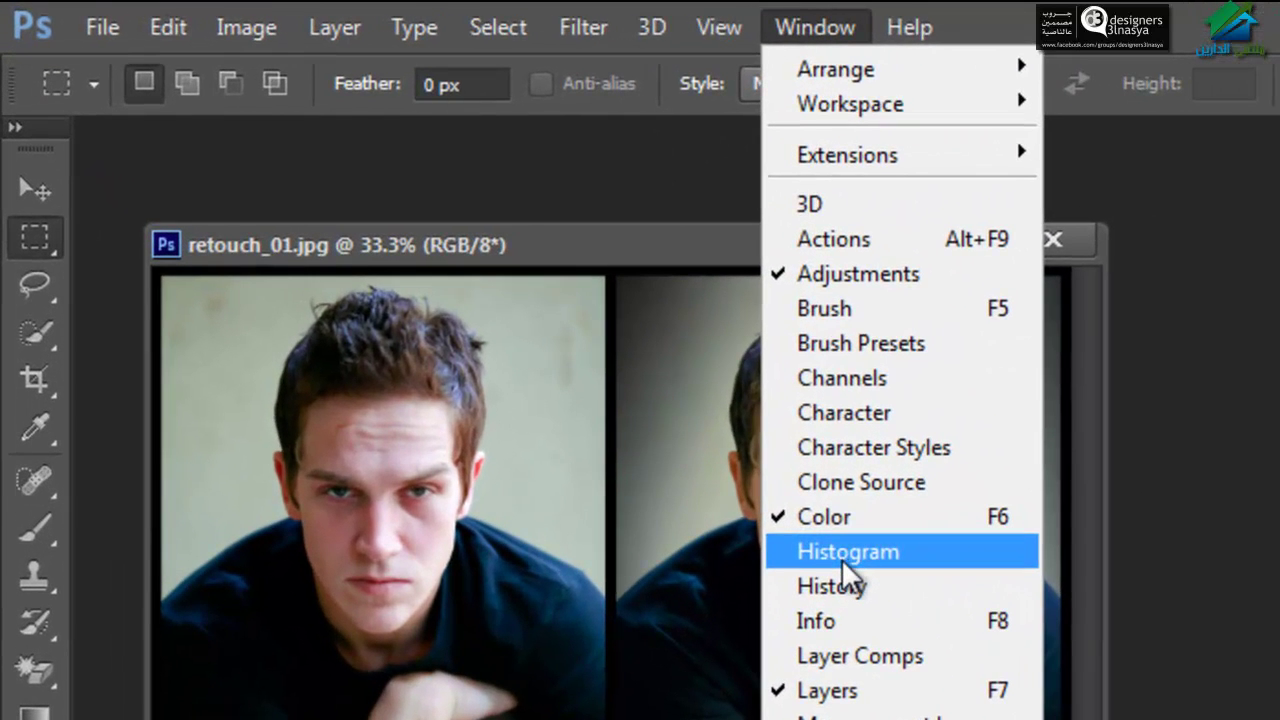
left_click(434, 285)
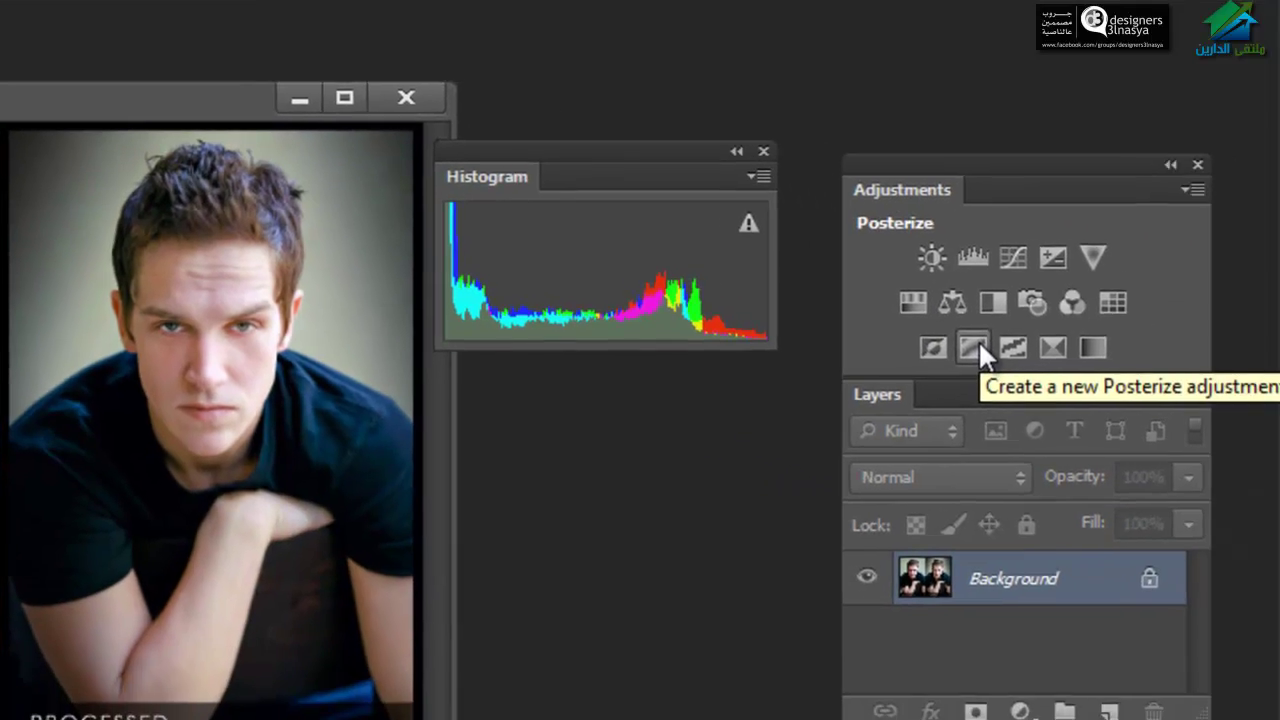
left_click(1141, 392)
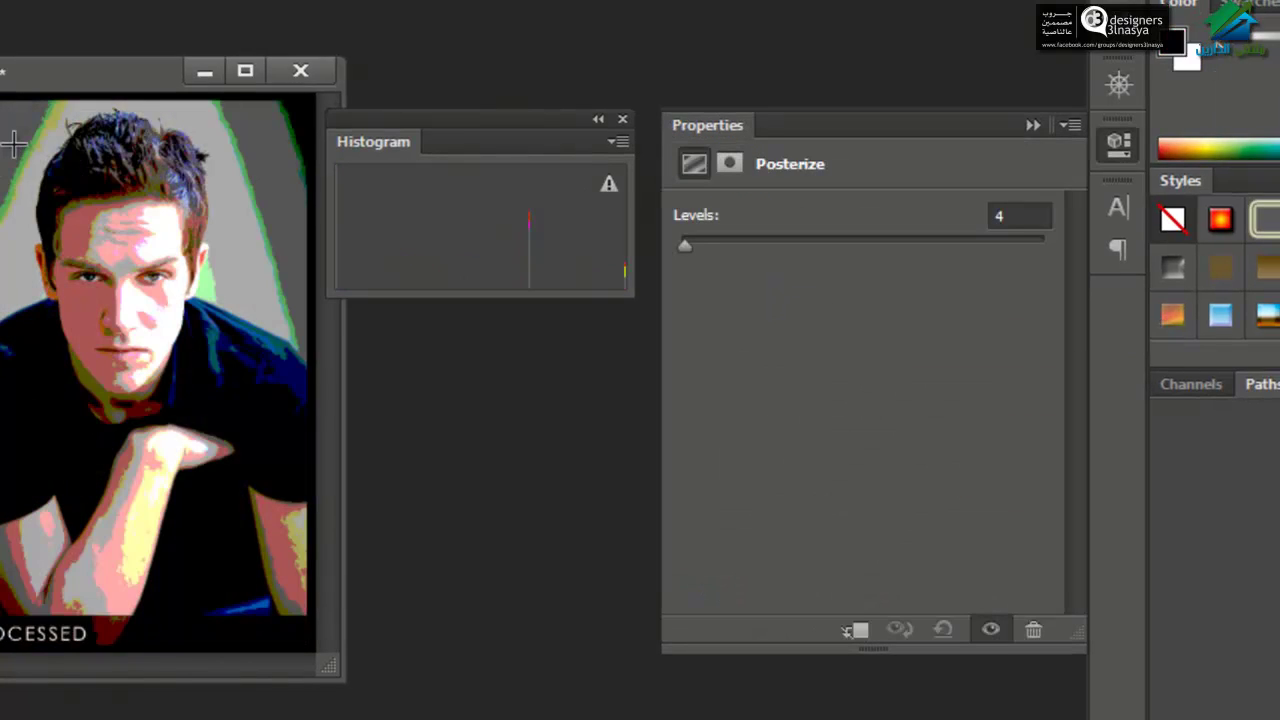
left_click_drag(43, 78, 32, 78)
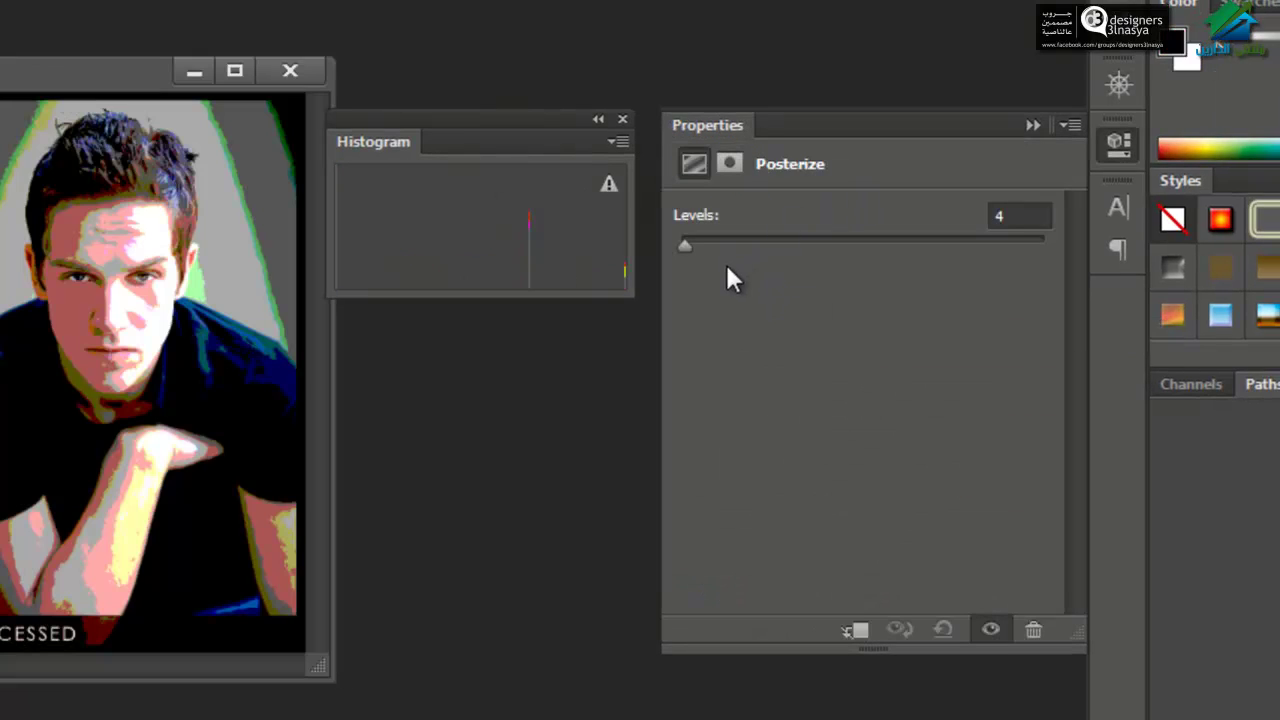
Step: Set Posterize Levels to 8 and shift the Histogram panel left
left_click(998, 215)
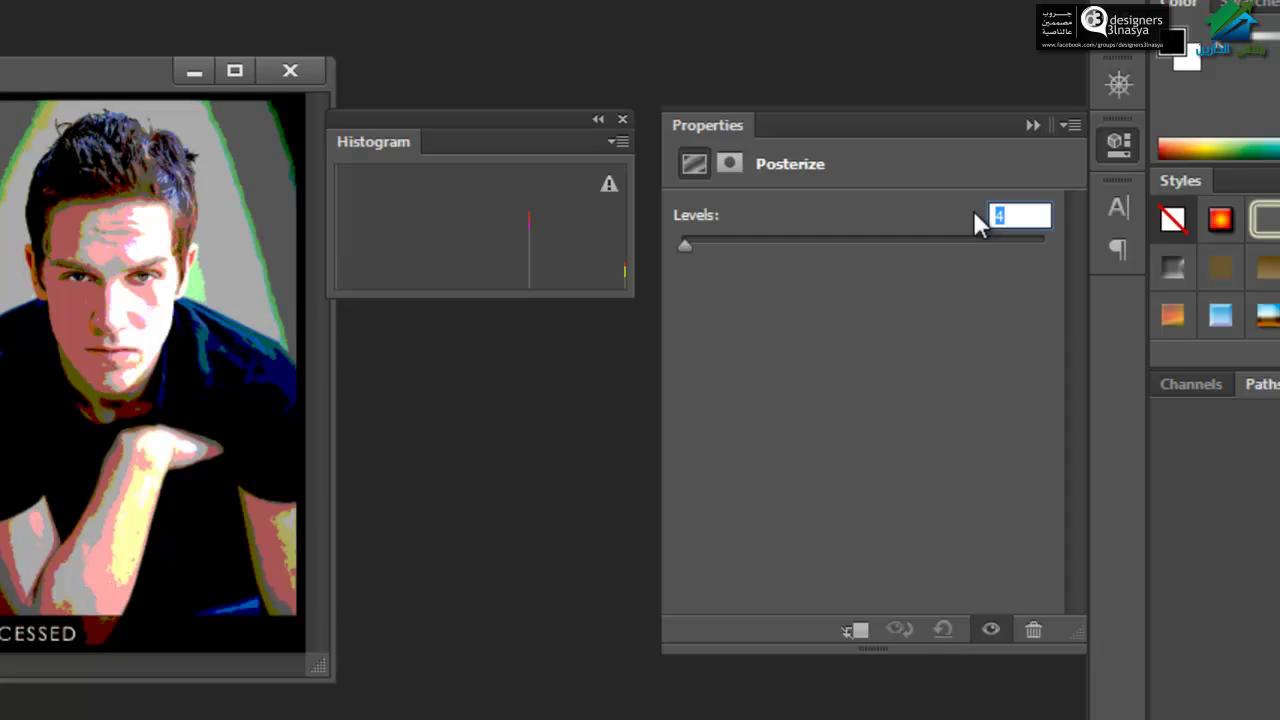
type("8")
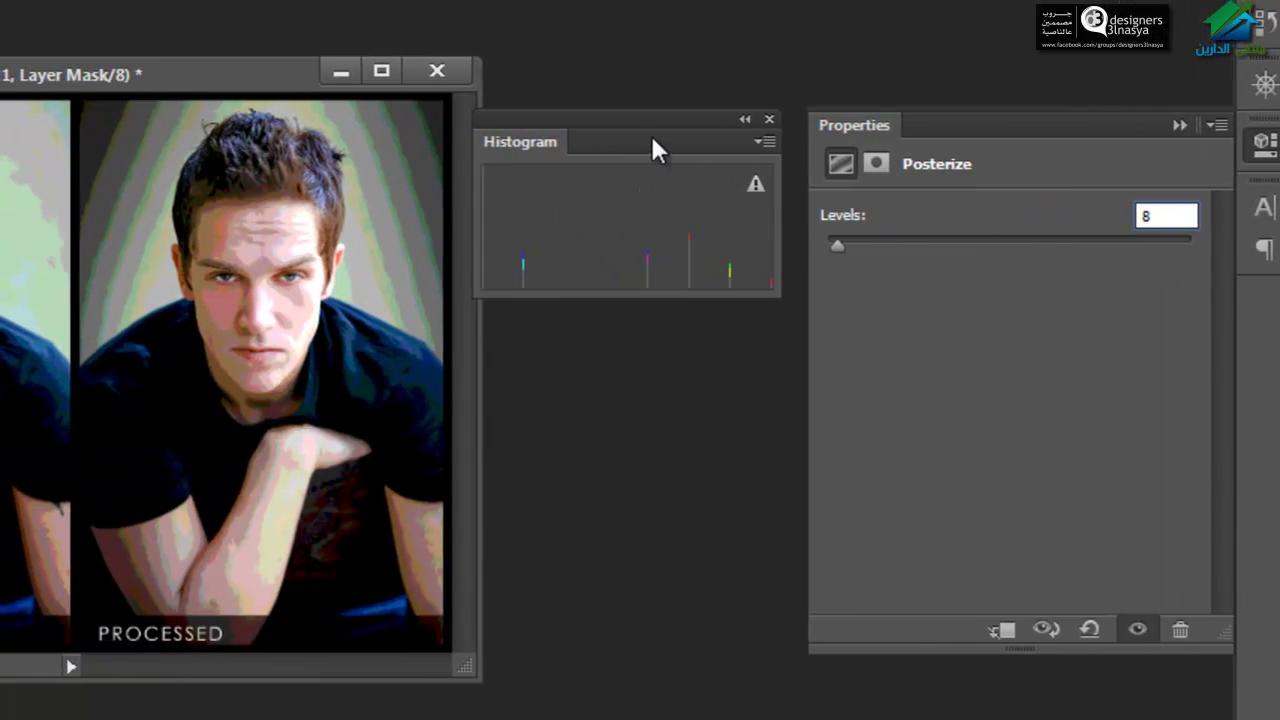
left_click_drag(643, 128, 585, 131)
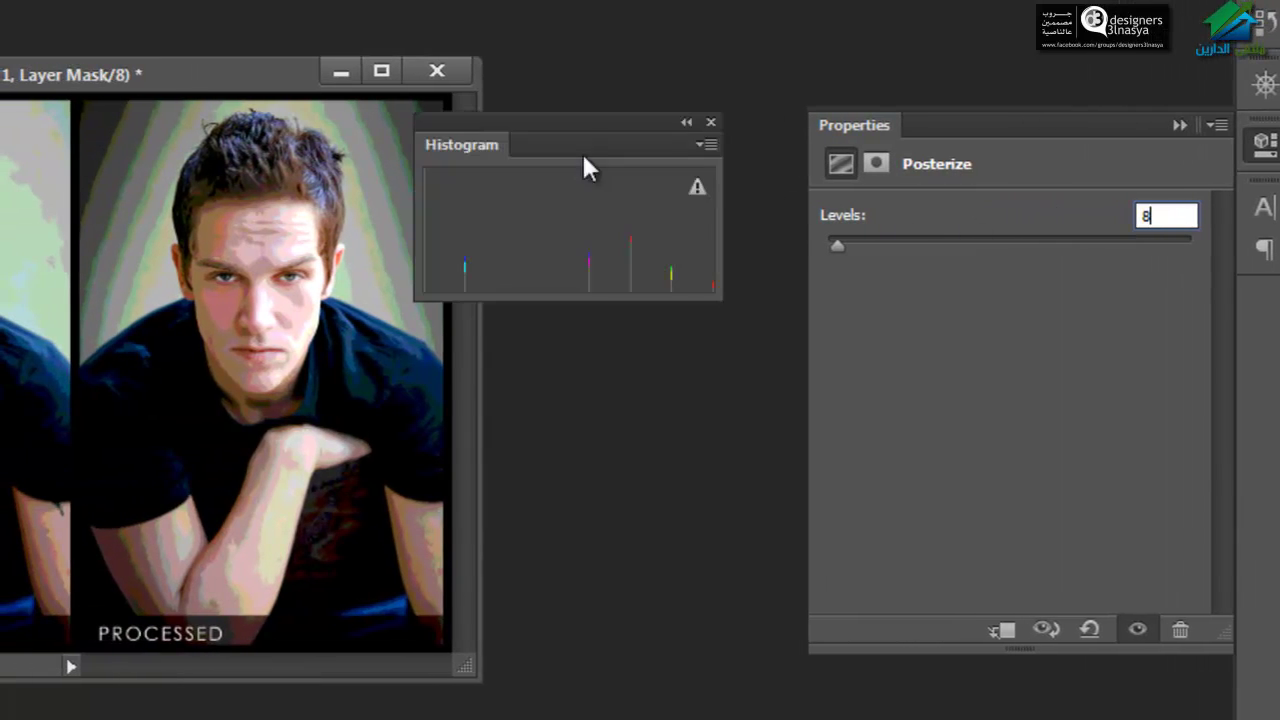
left_click(701, 143)
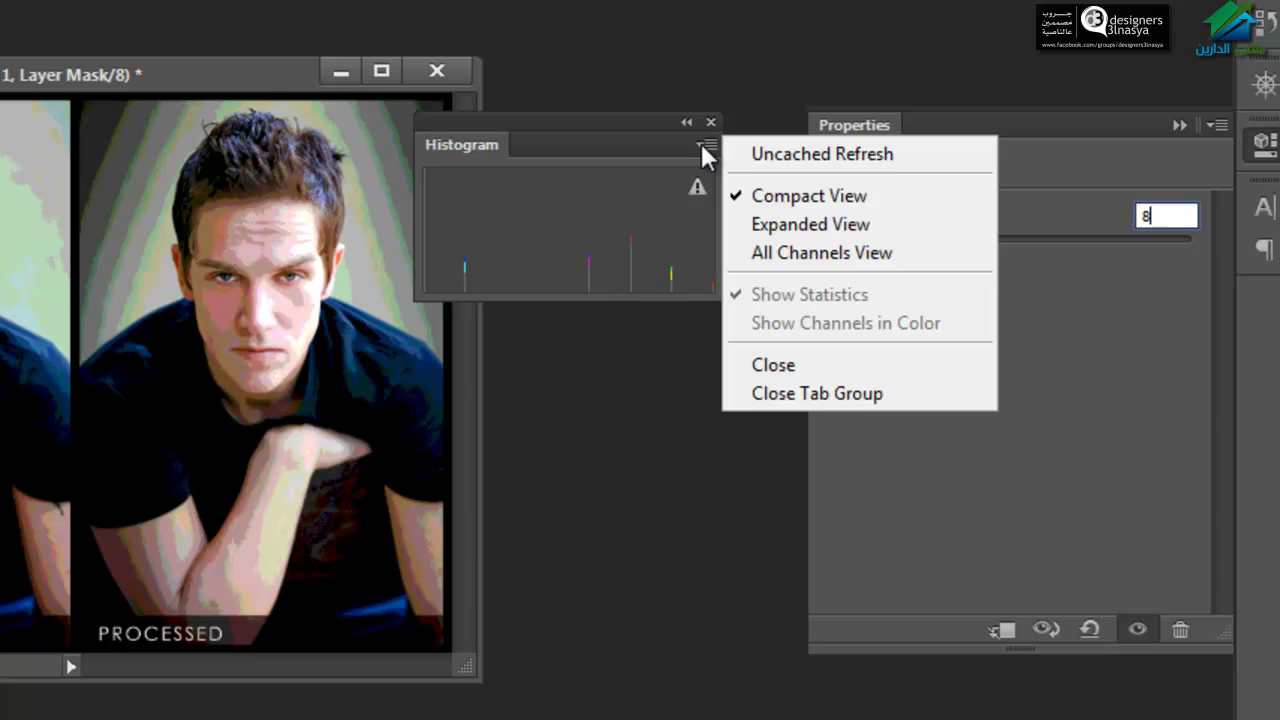
Step: Switch the Histogram to All Channels View and compare RGB, Green, Luminosity and Colors
left_click(790, 265)
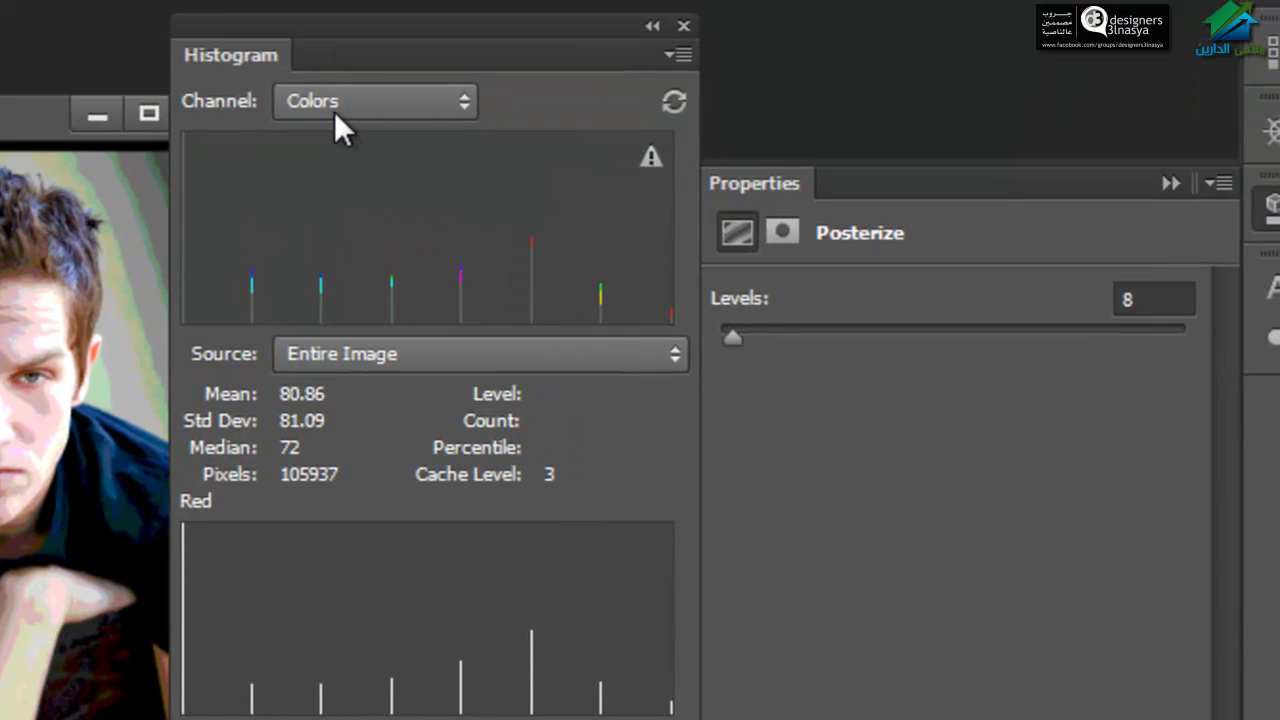
left_click(334, 107)
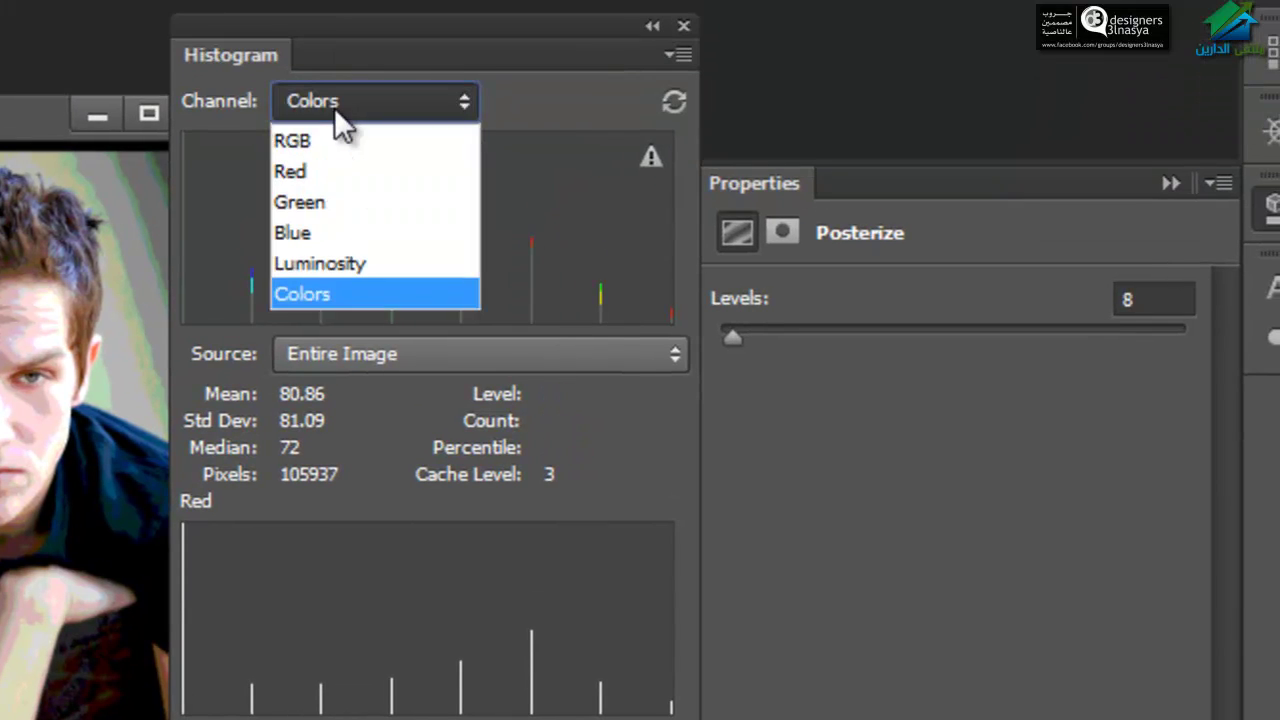
left_click(334, 130)
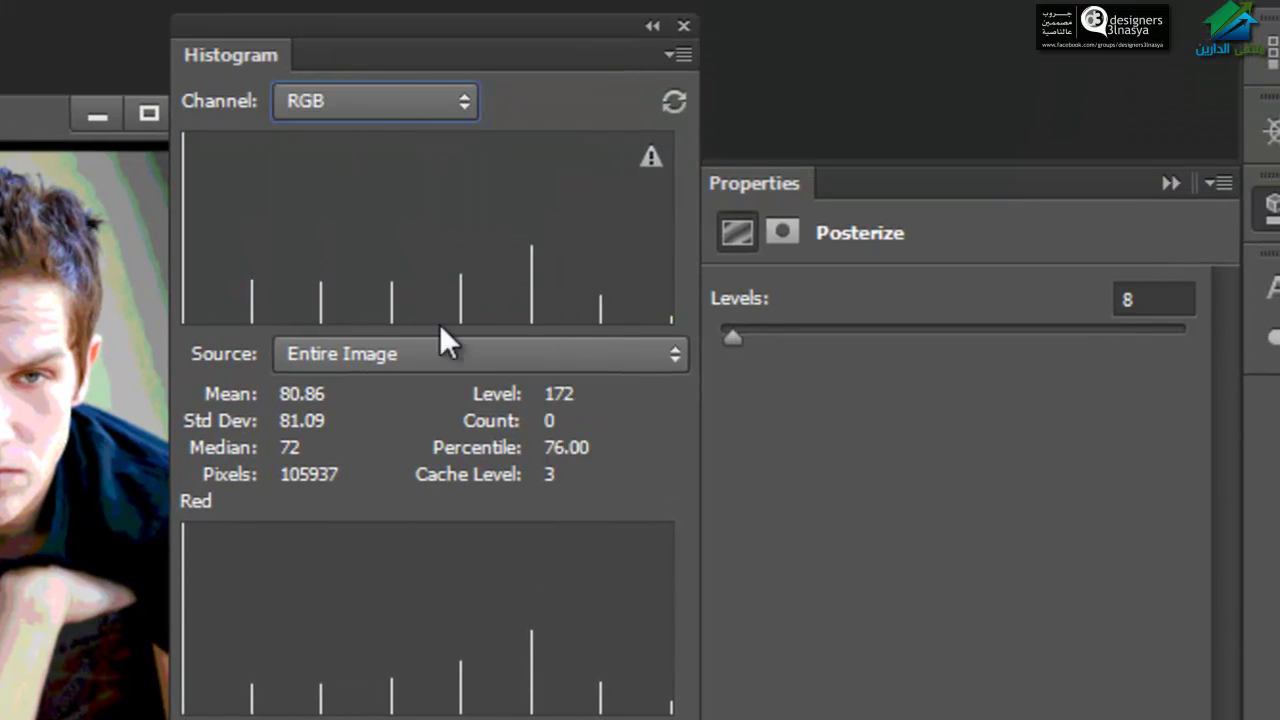
left_click(388, 100)
left_click(384, 203)
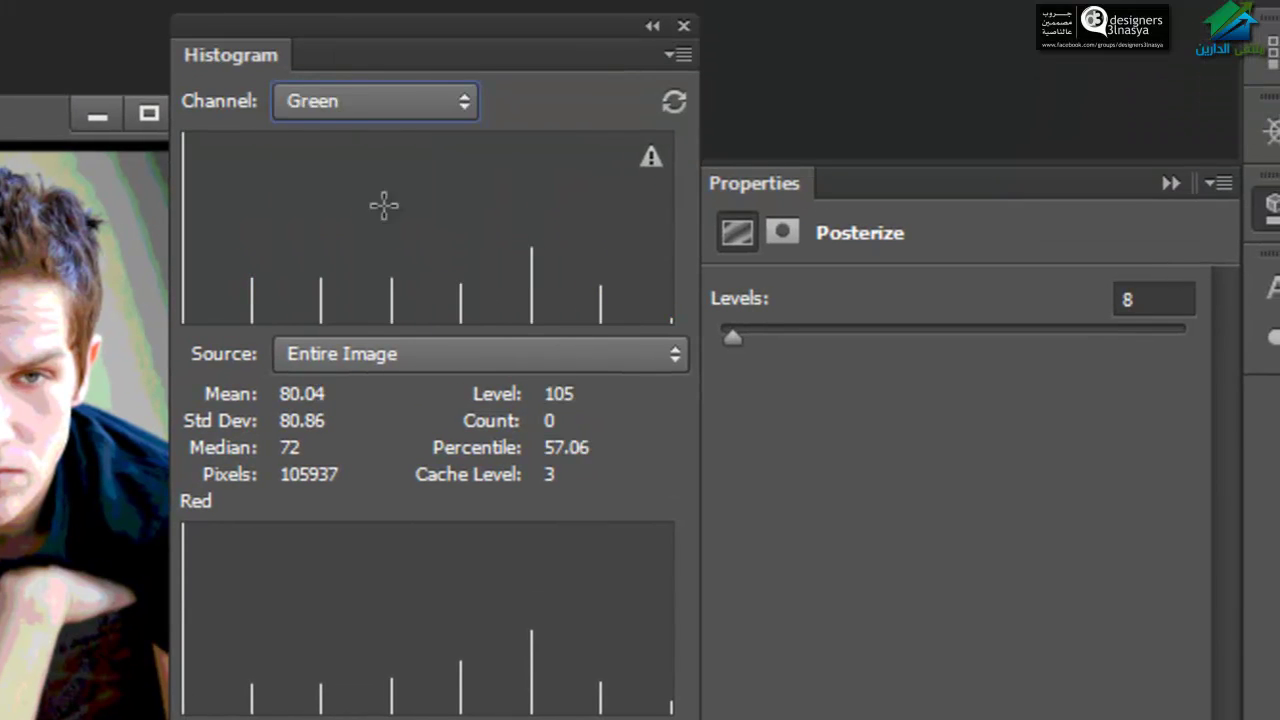
left_click(412, 111)
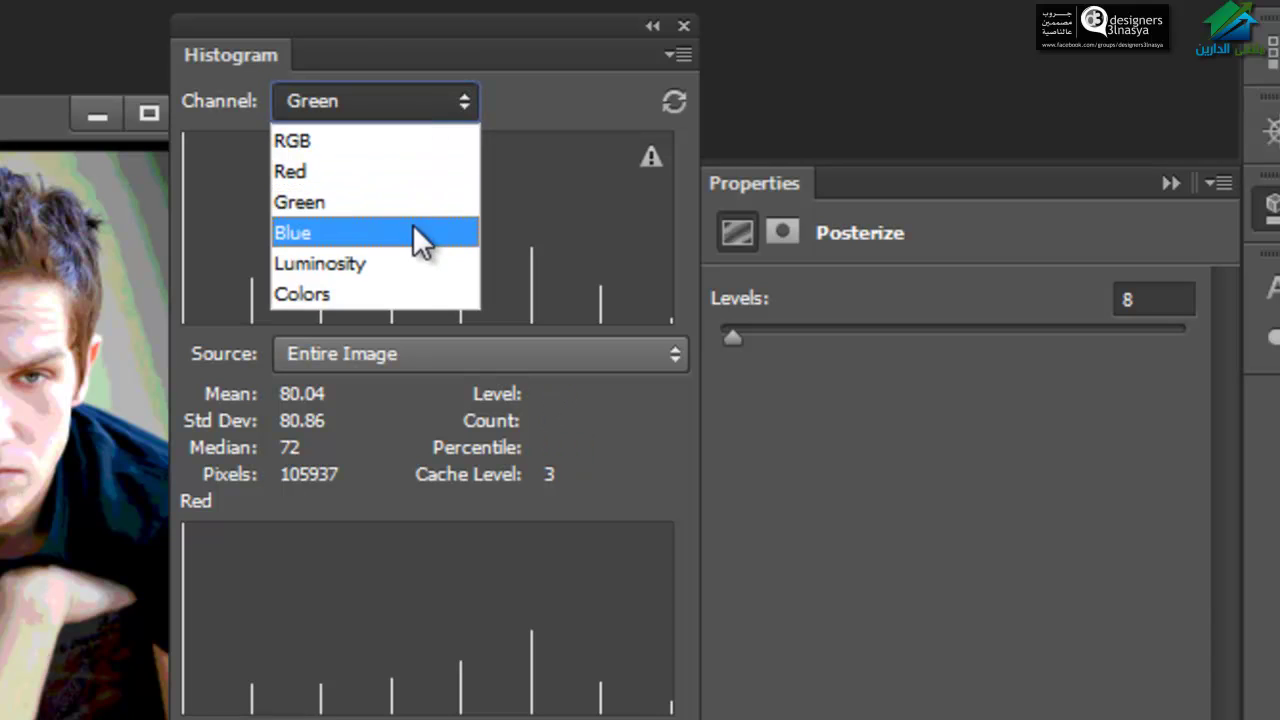
left_click(409, 294)
left_click(402, 105)
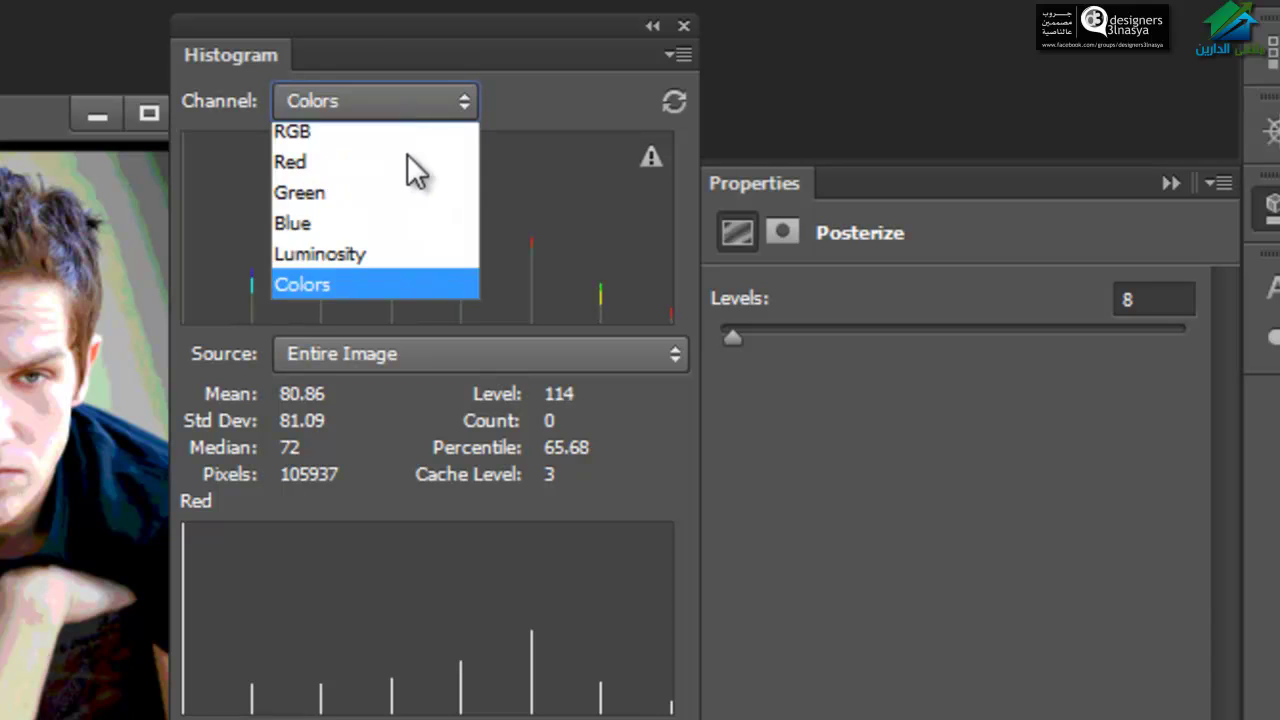
left_click(408, 263)
left_click(418, 90)
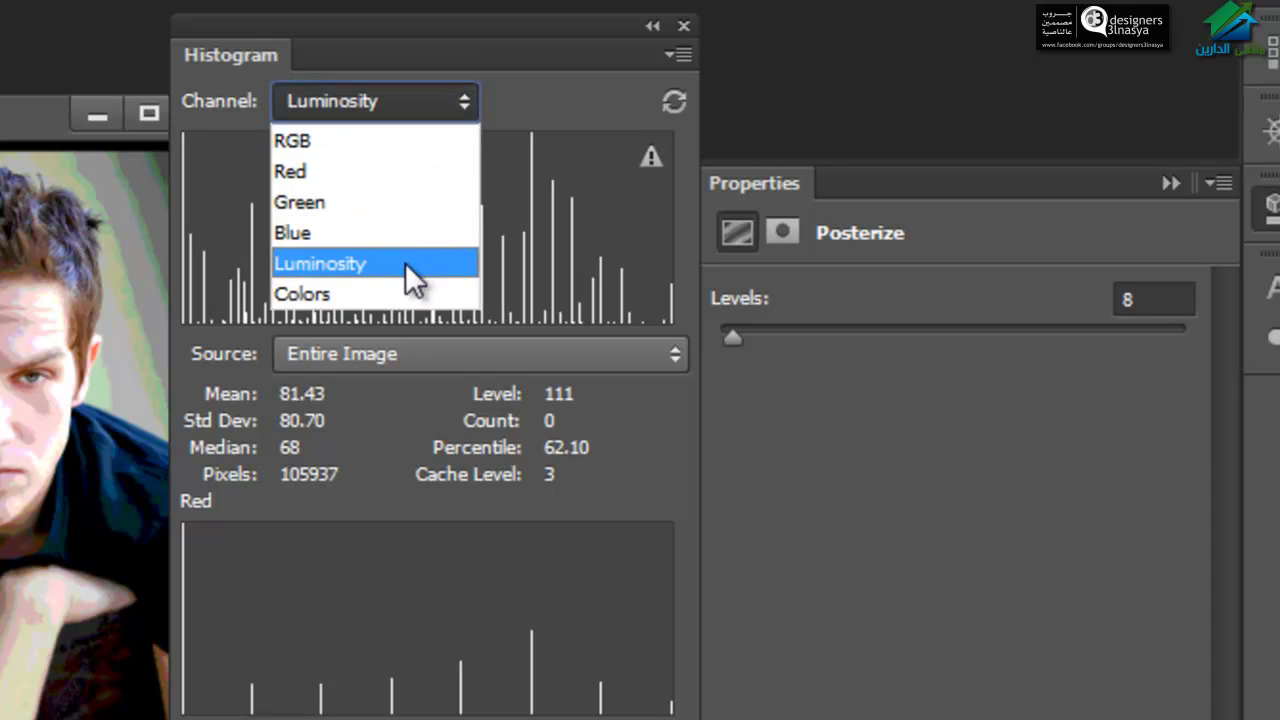
left_click(407, 290)
Step: Raise the Posterize Levels slider to 64
mouse_move(741, 338)
left_mouse_down()
mouse_move(1076, 341)
mouse_move(1146, 329)
left_mouse_up()
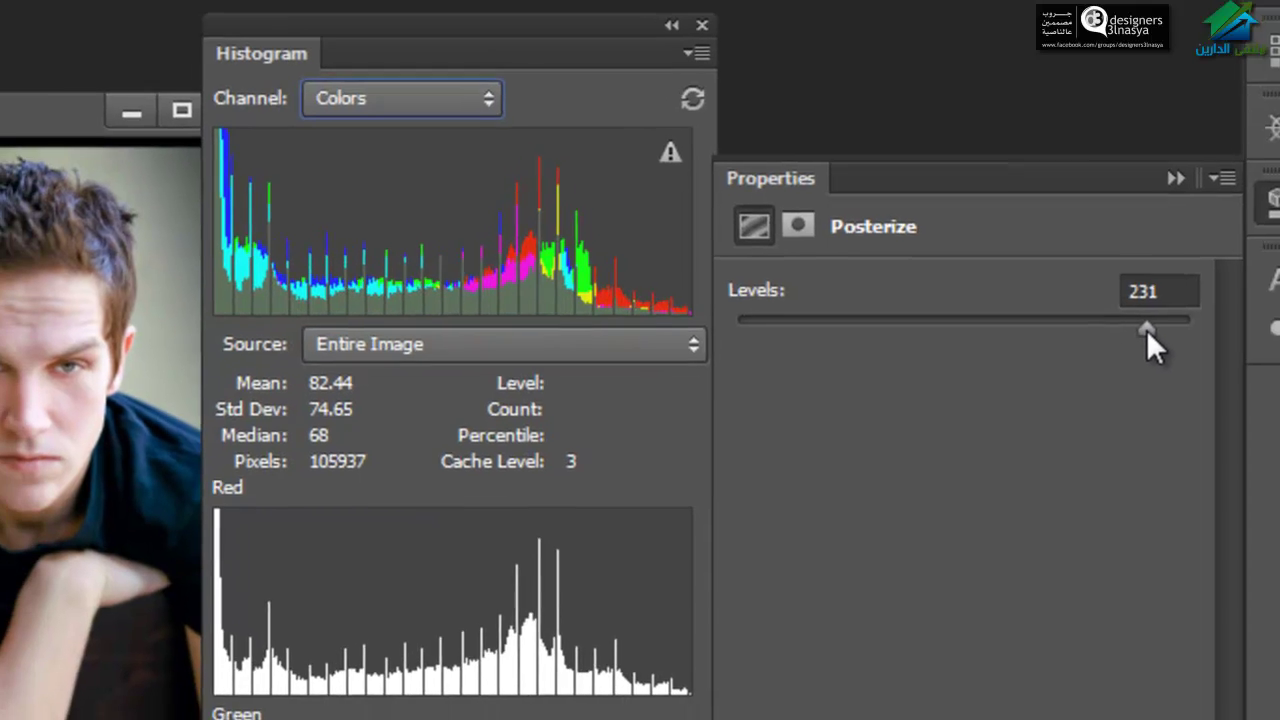
mouse_move(1178, 279)
left_mouse_down()
mouse_move(821, 268)
mouse_move(933, 270)
left_mouse_up()
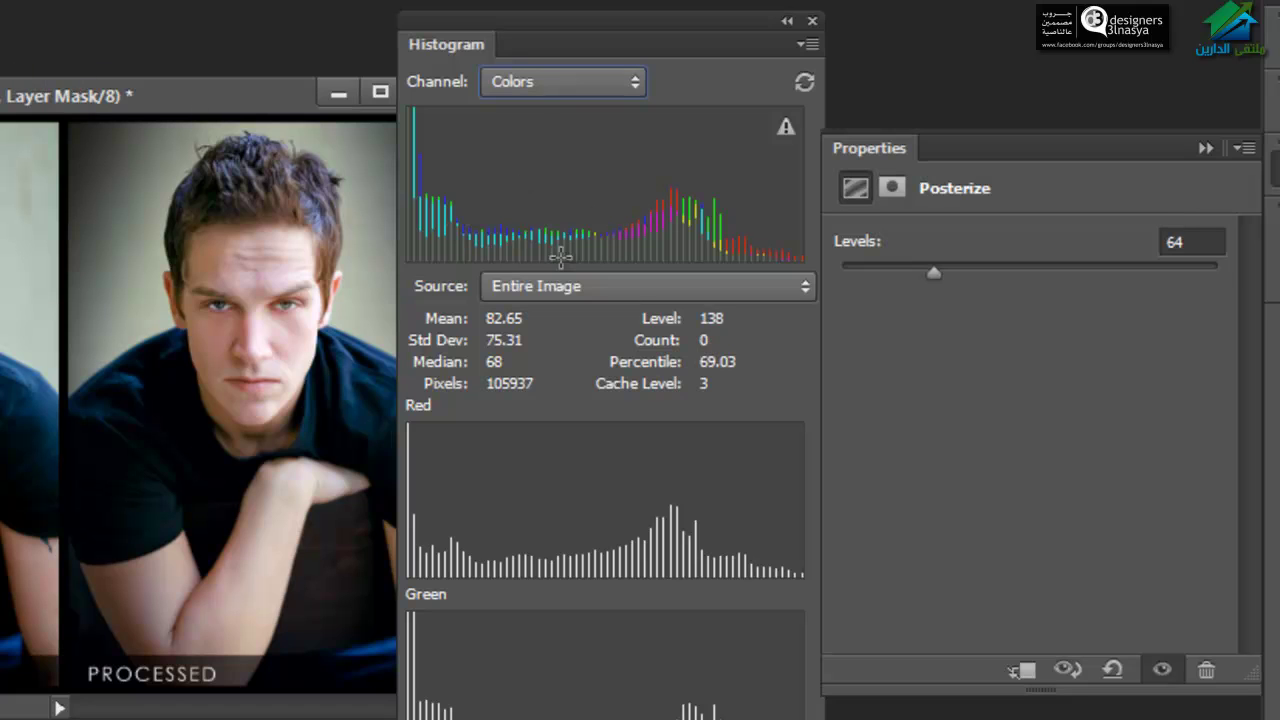
key("alt+i")
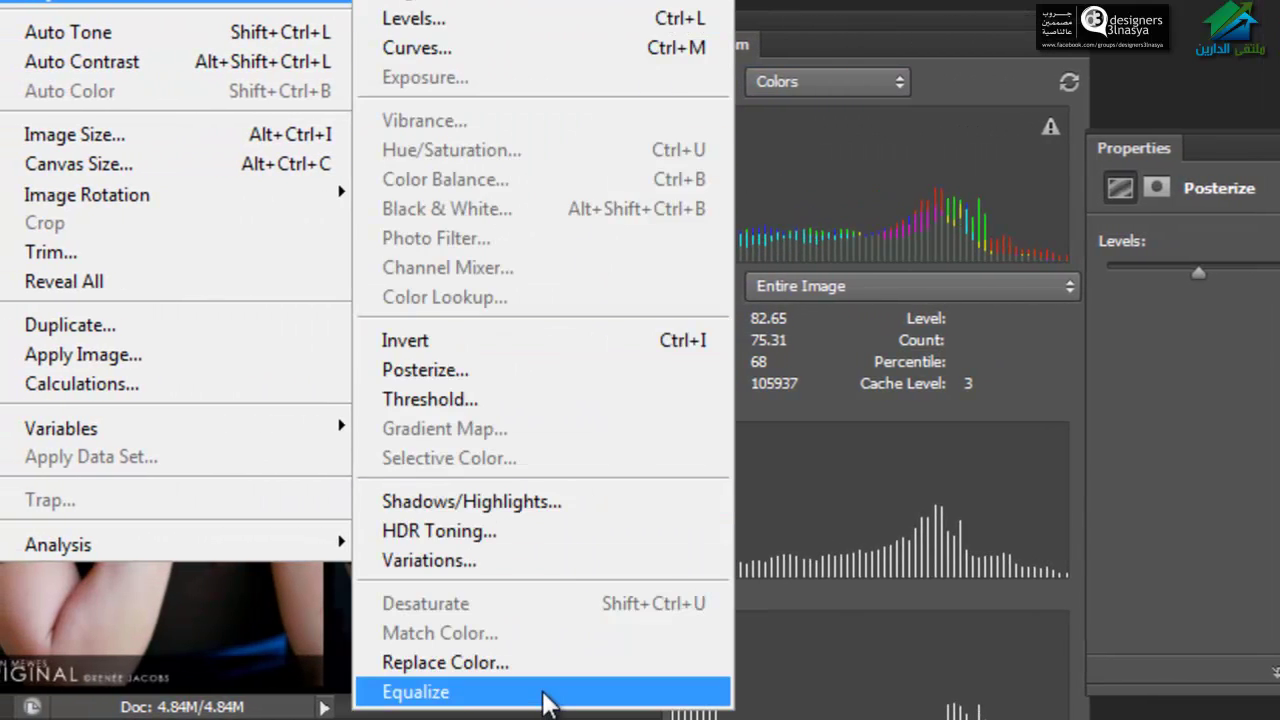
Step: Attempt Equalize, dismiss its error, and collapse then re-expand the Histogram panel
left_click(537, 694)
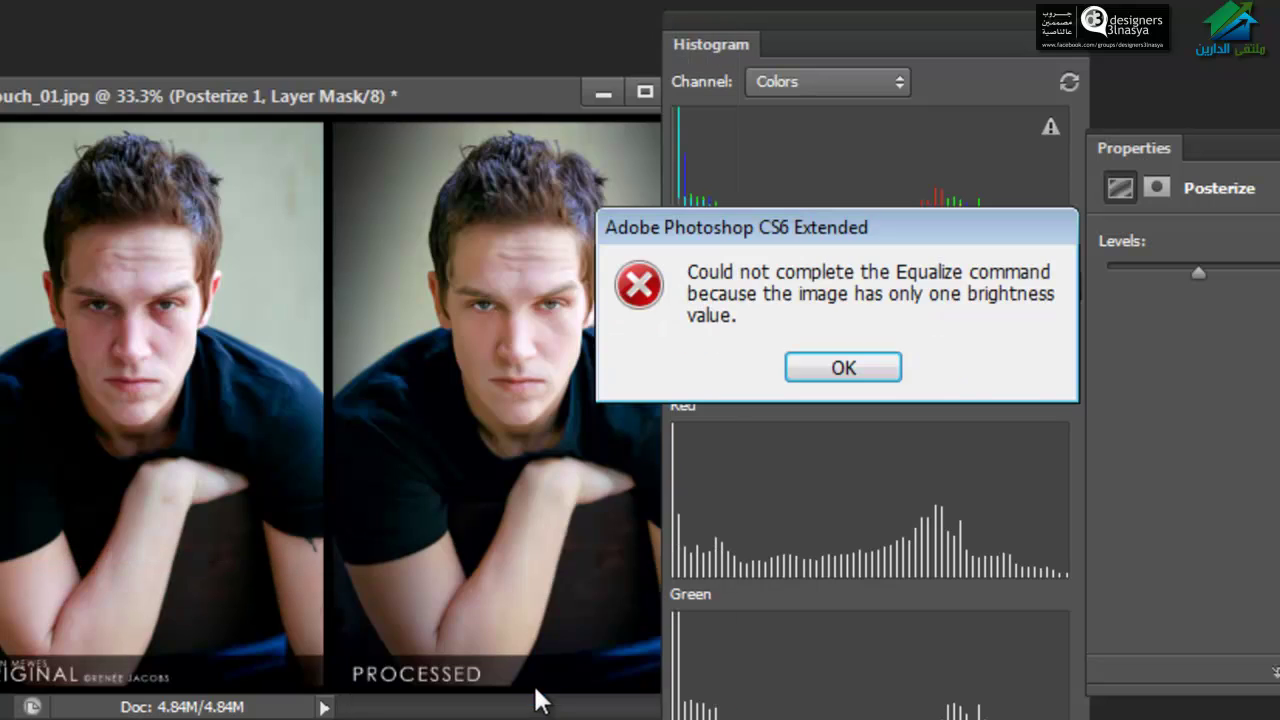
left_click(831, 370)
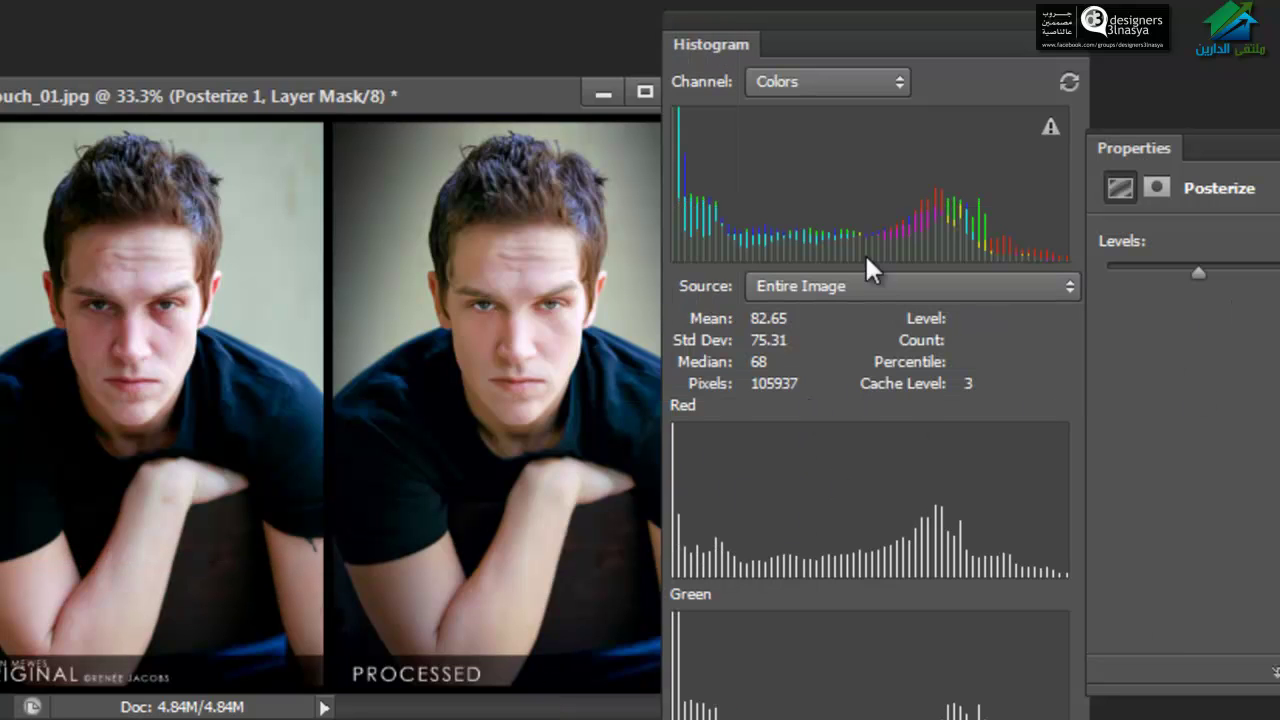
double_click(832, 25)
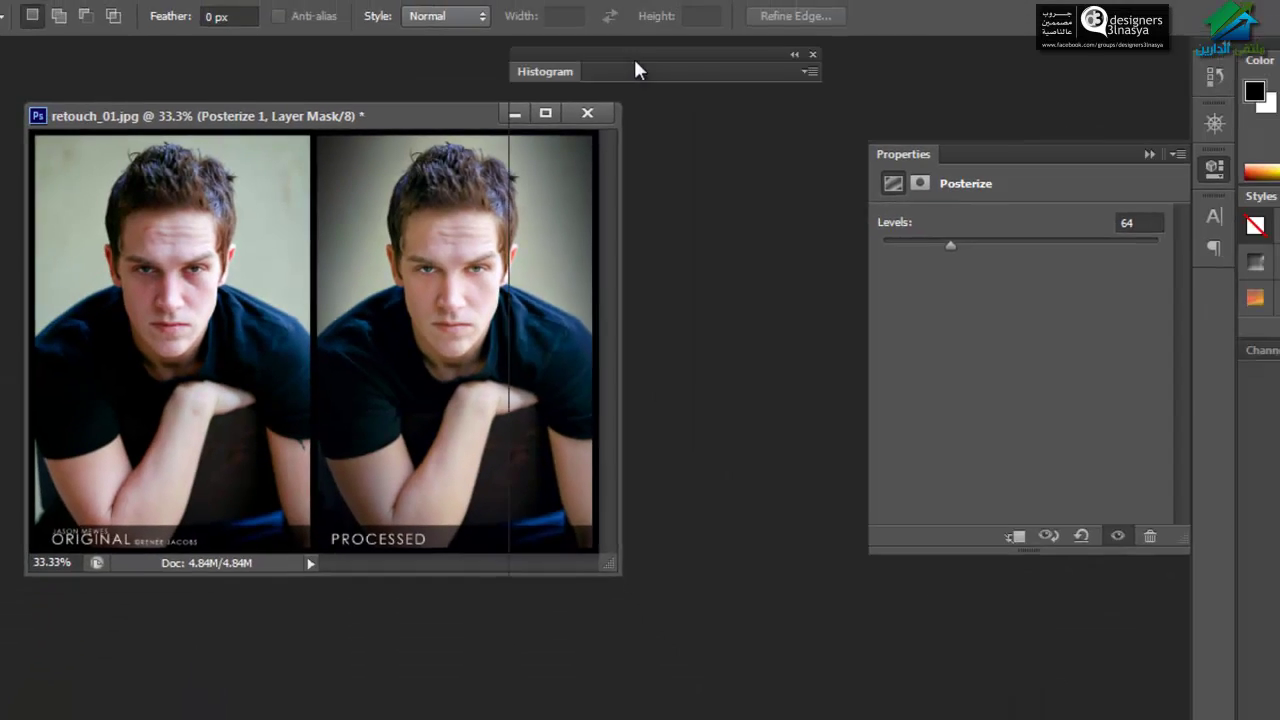
double_click(636, 70)
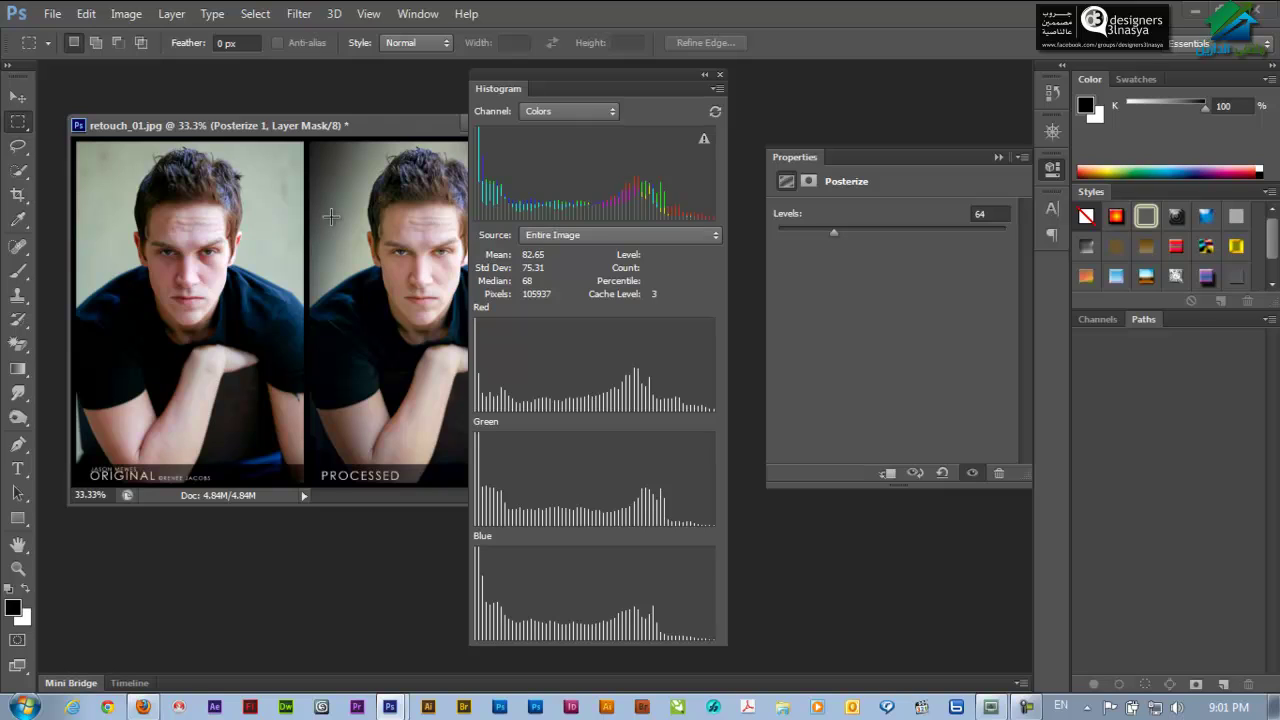
Step: Revert retouch_01.jpg to drop the Posterize layer, then apply Equalize
left_click(52, 14)
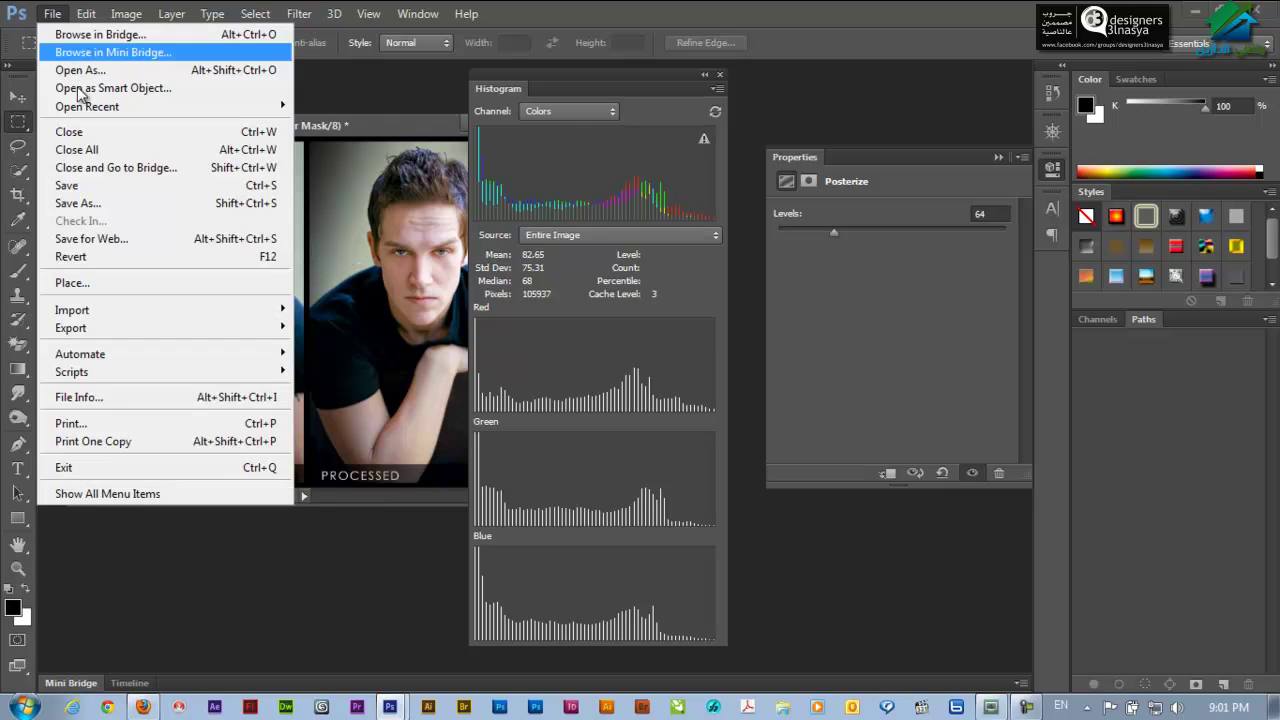
left_click(110, 256)
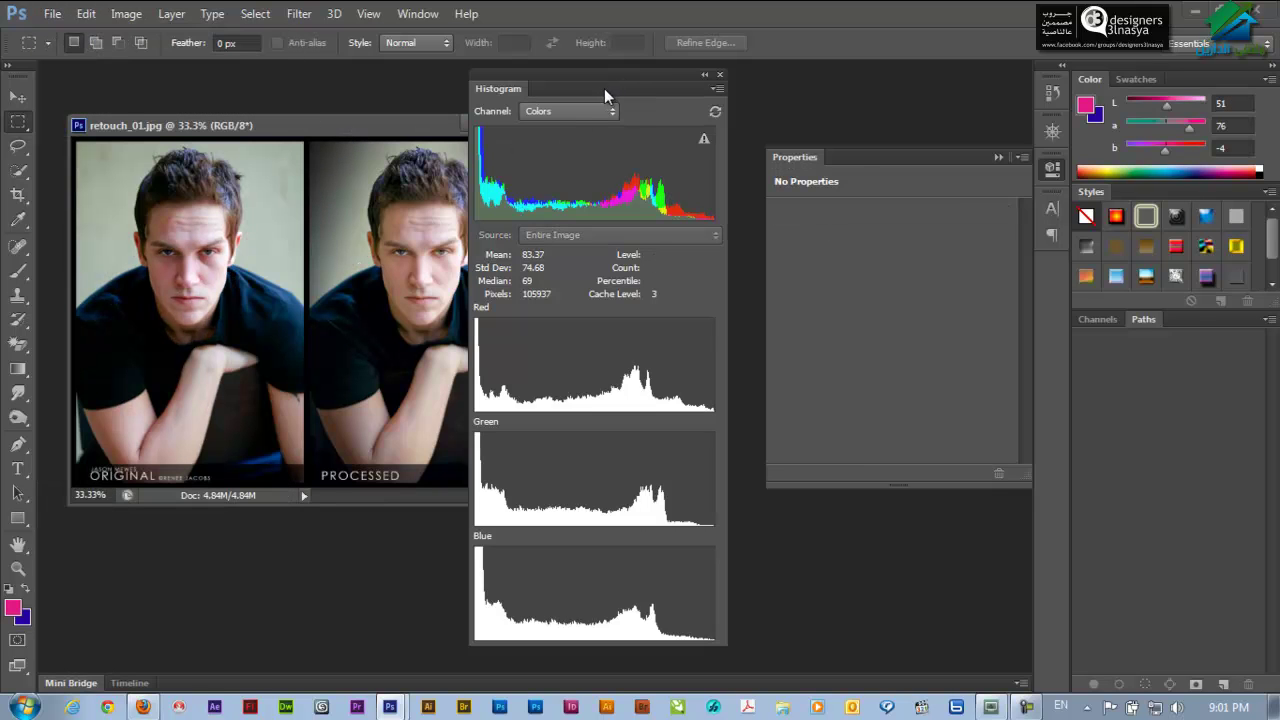
left_click_drag(606, 79, 688, 88)
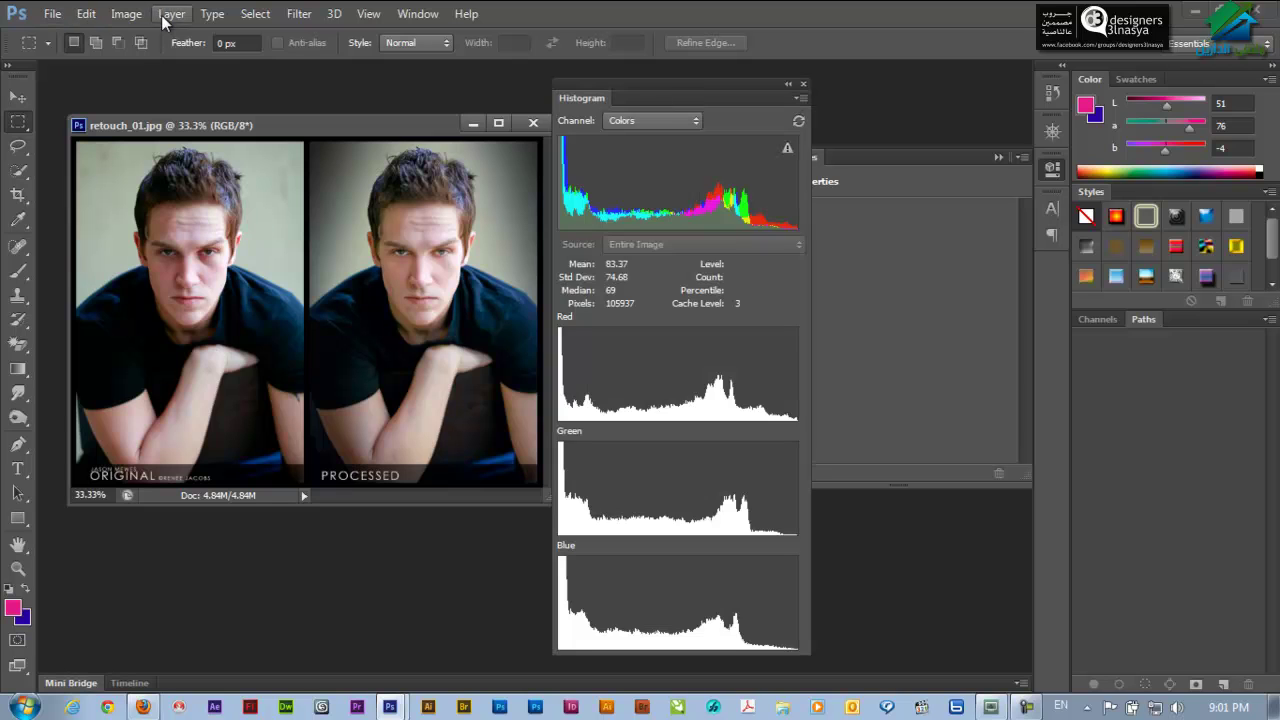
left_click(139, 15)
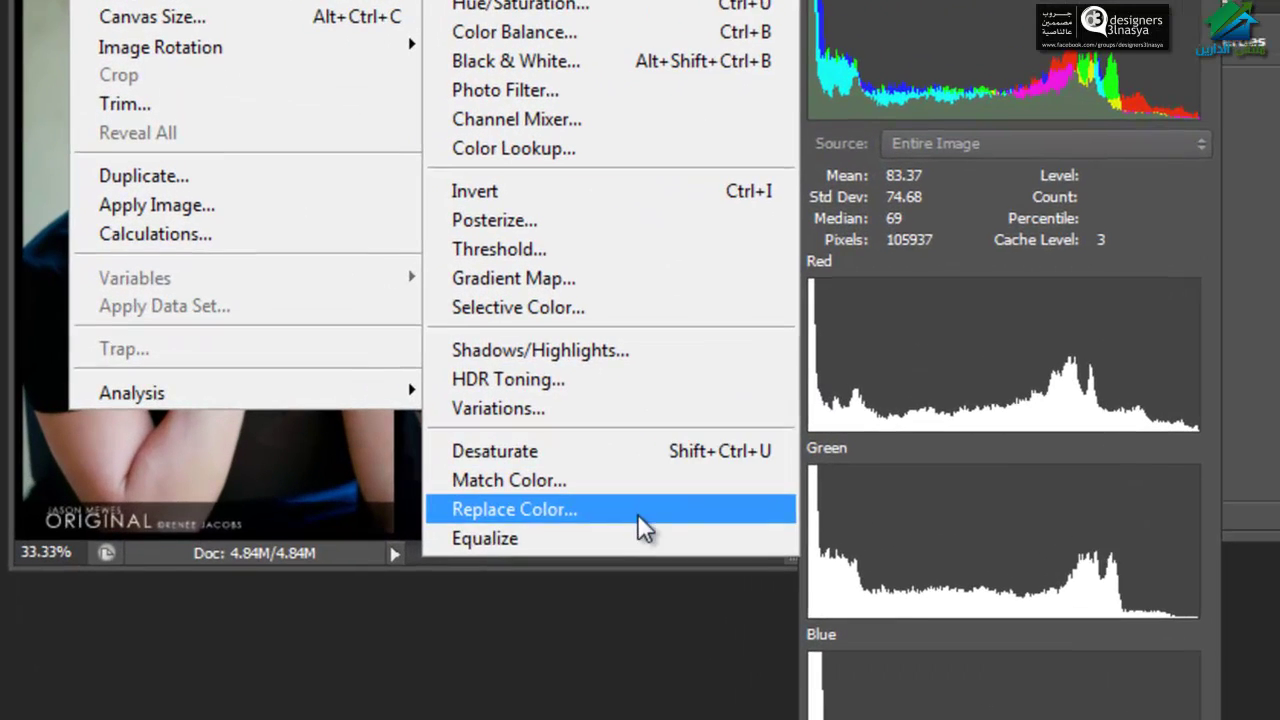
left_click(640, 535)
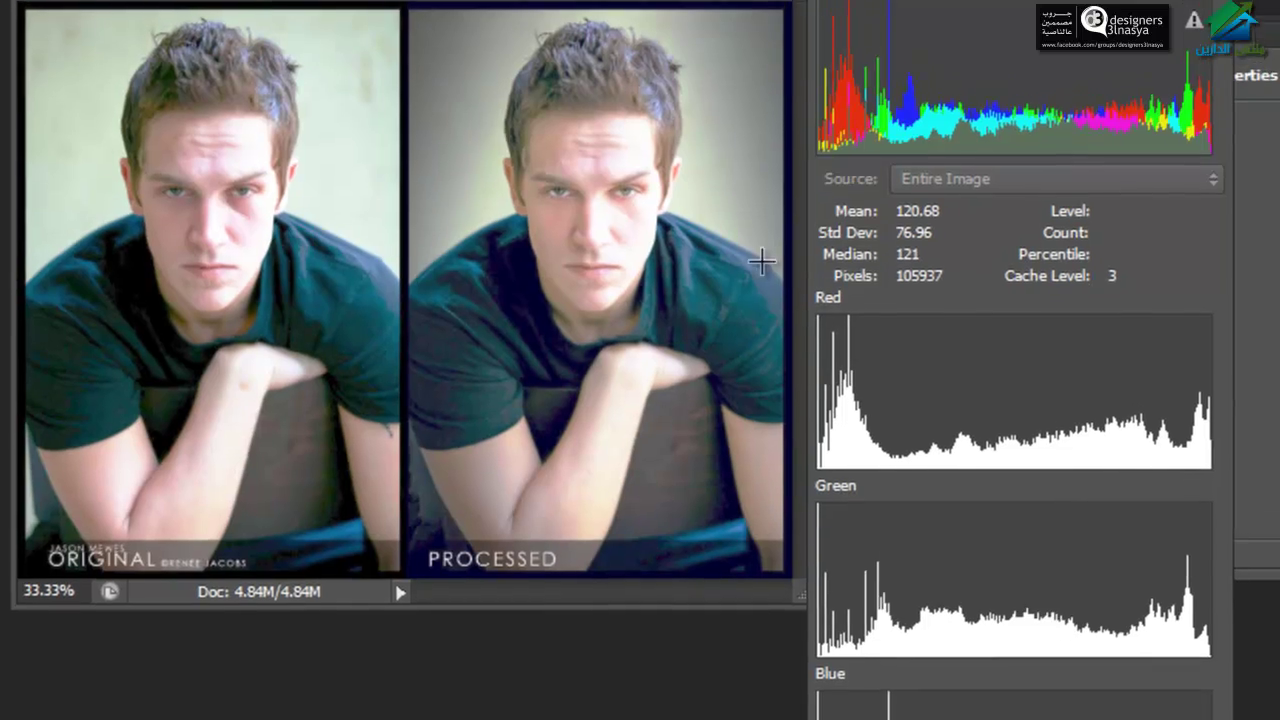
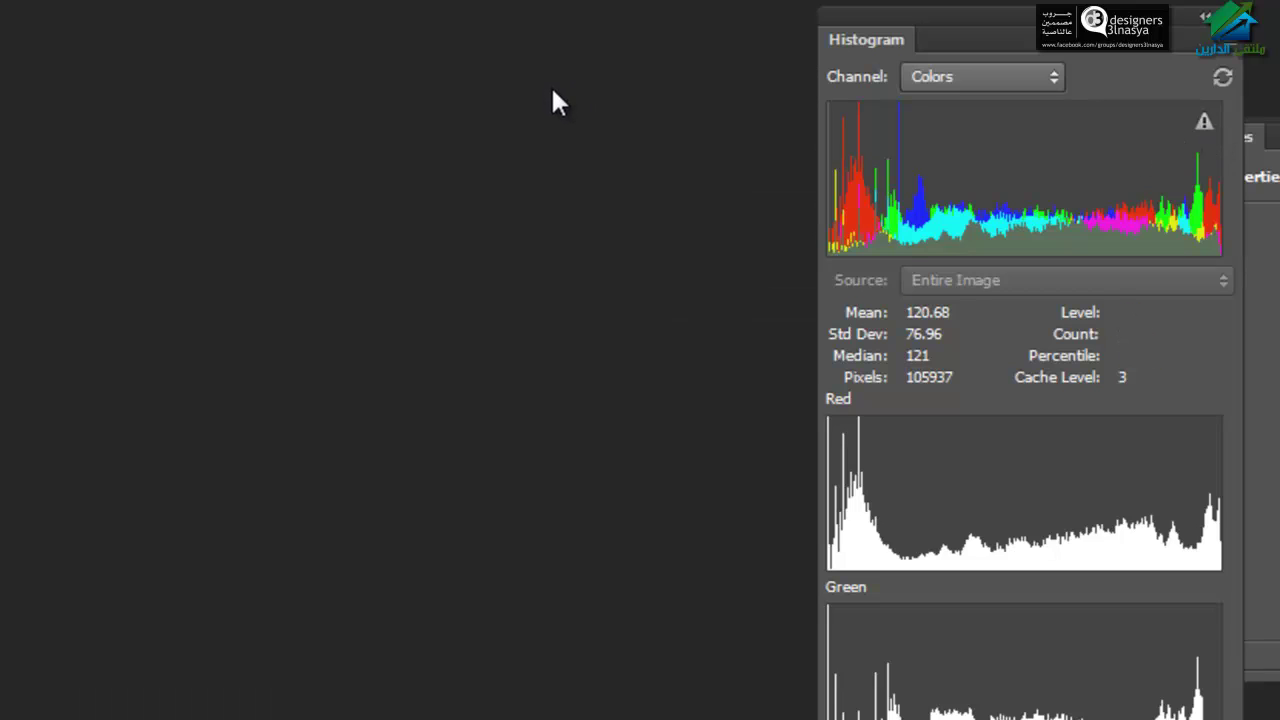
Step: Refresh the histogram with uncached data, then close retouch_01.jpg without saving
left_click_drag(593, 92, 575, 95)
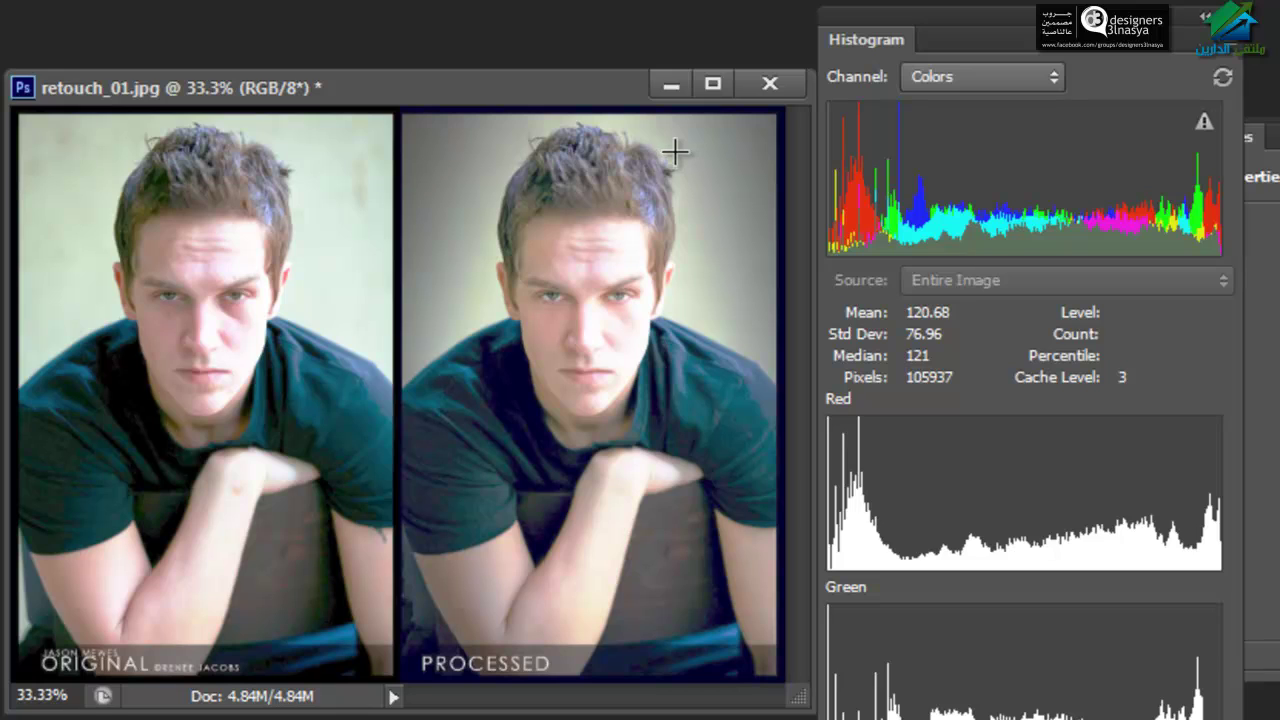
left_click(1204, 120)
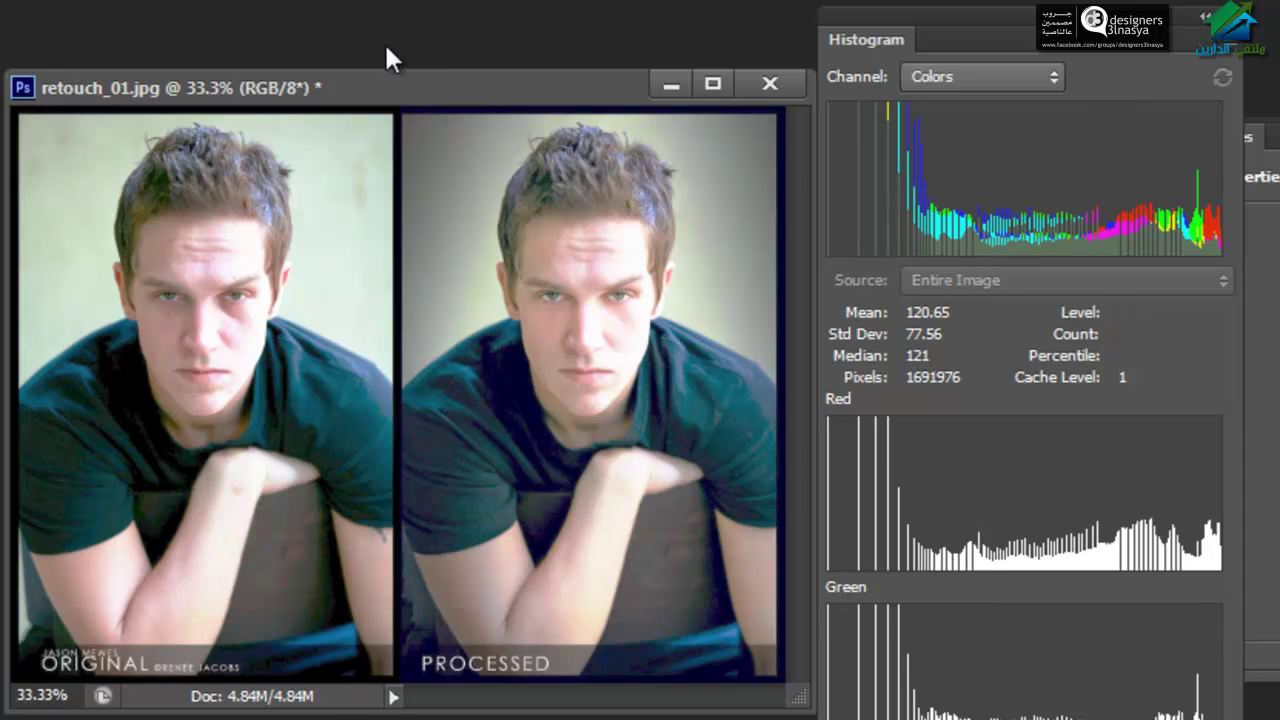
left_click(769, 84)
left_click(960, 338)
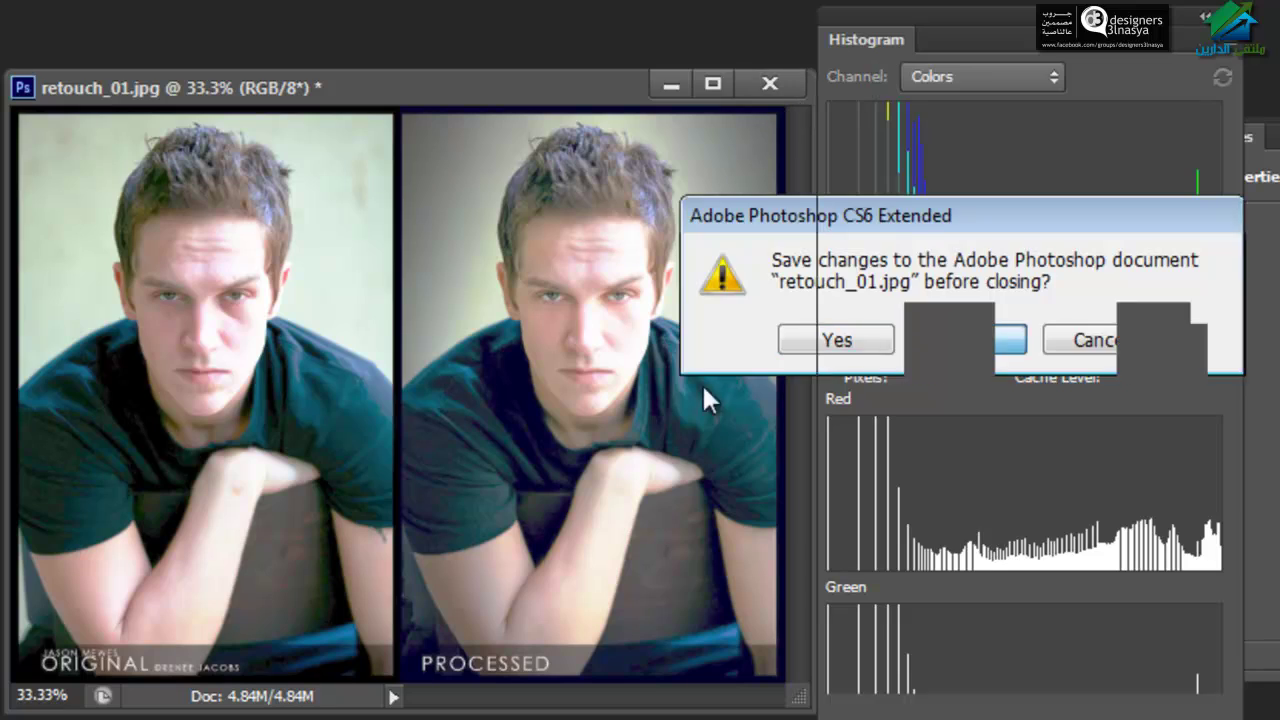
key("ctrl+o")
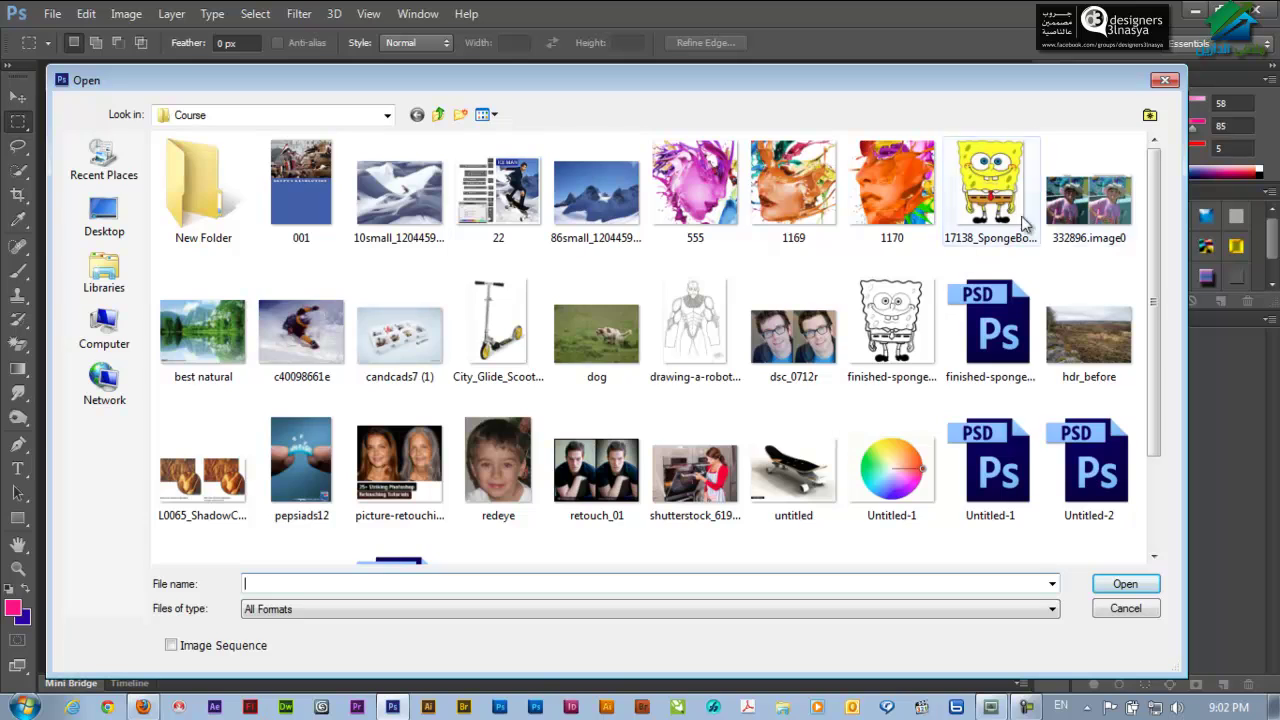
Step: Open 332896.image0, crop it to the girl on the left, and fit it on screen
double_click(1088, 200)
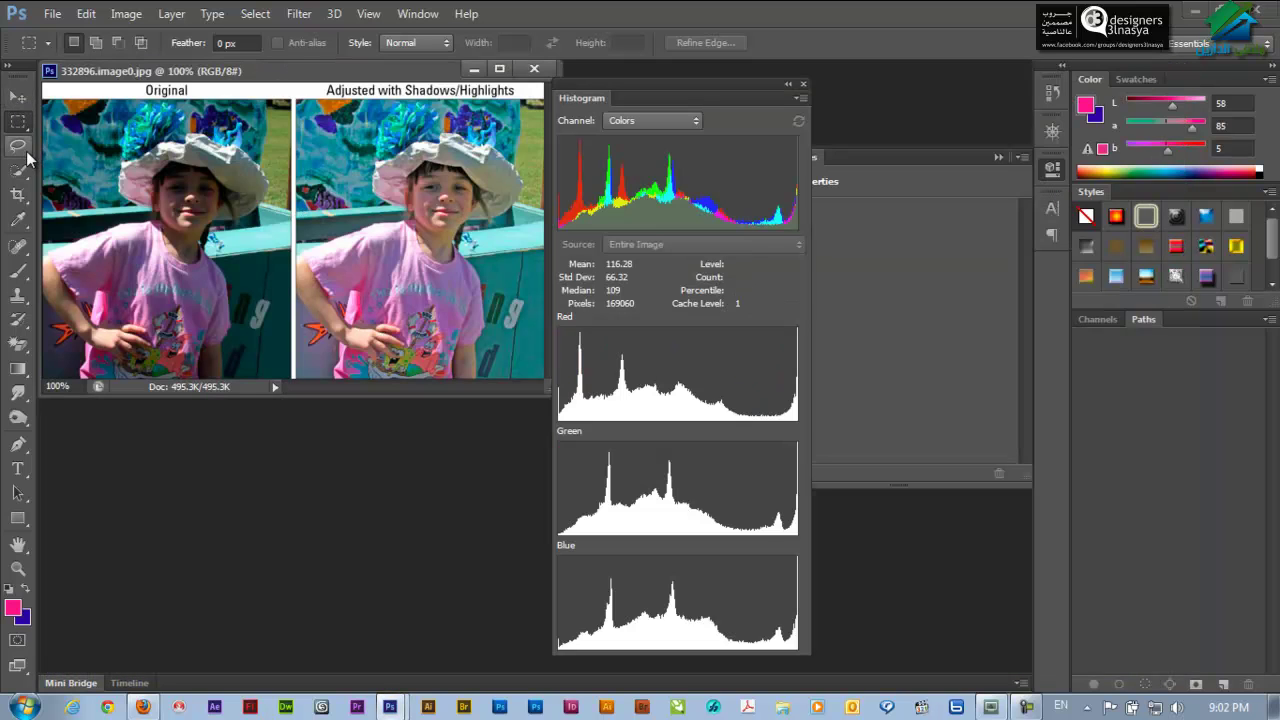
left_click(17, 194)
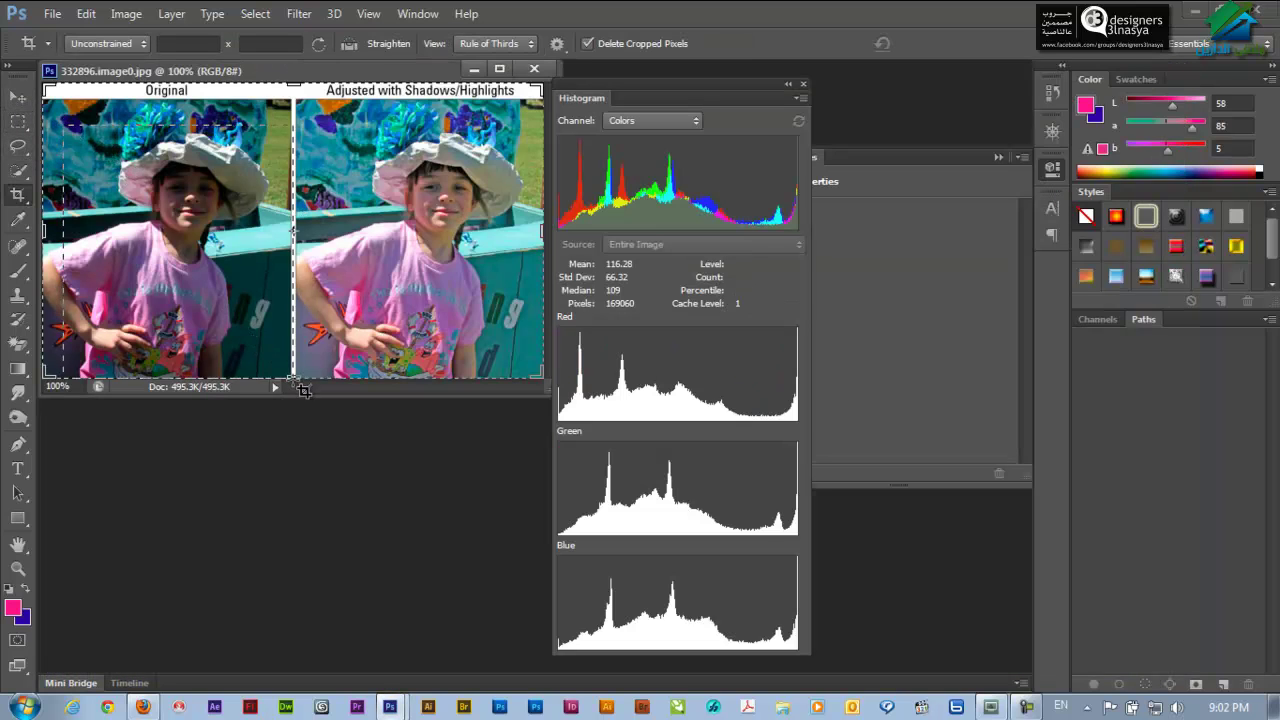
left_click_drag(296, 382, 258, 330)
key("Return")
left_click_drag(138, 268, 181, 295)
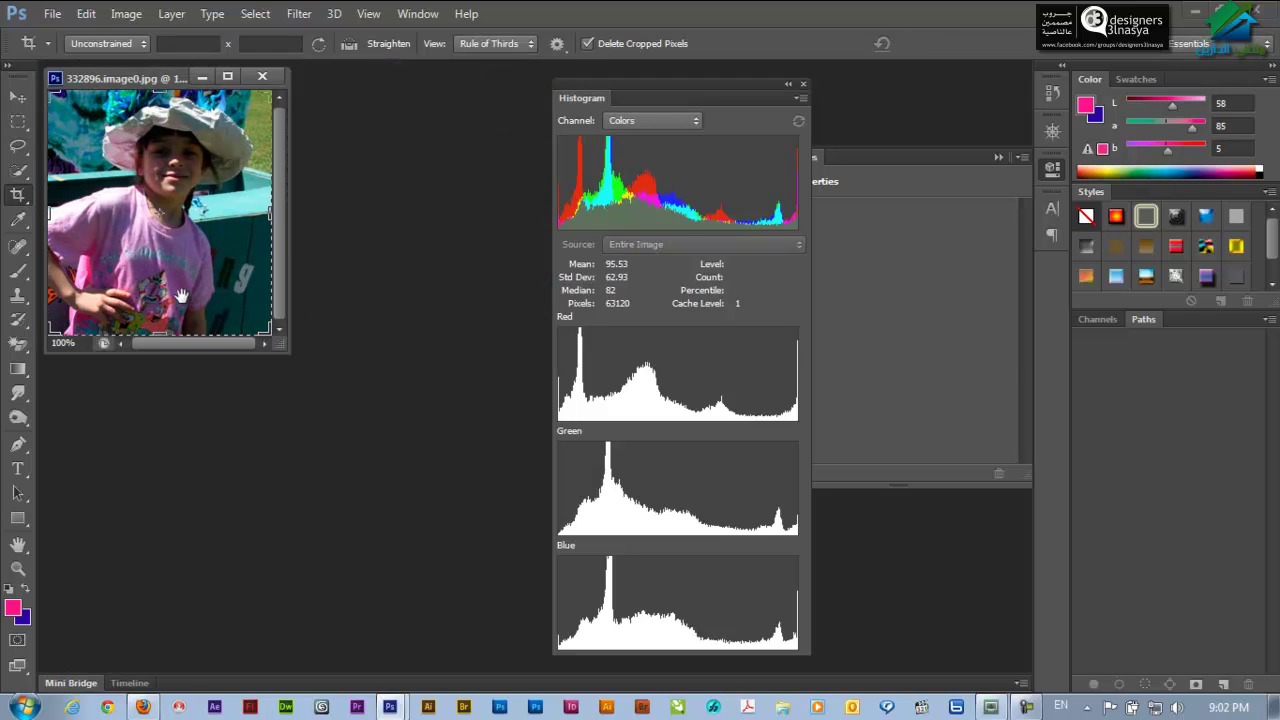
key("ctrl+0")
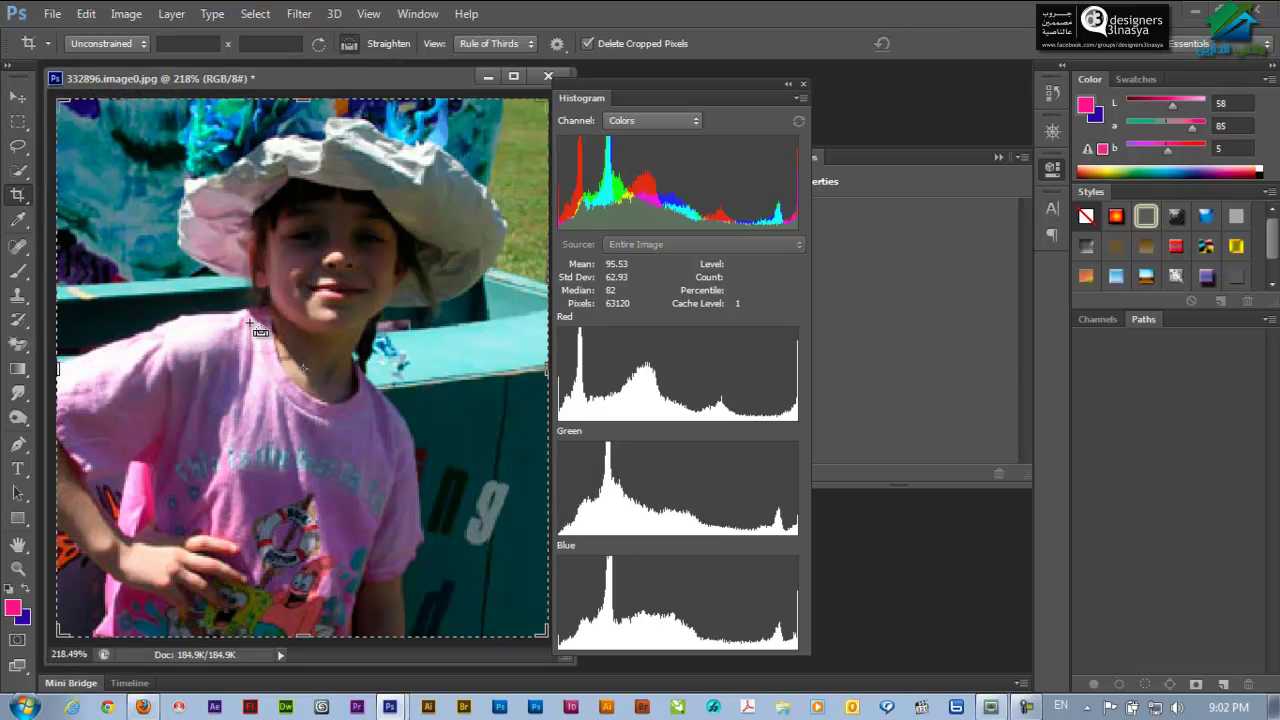
key("v")
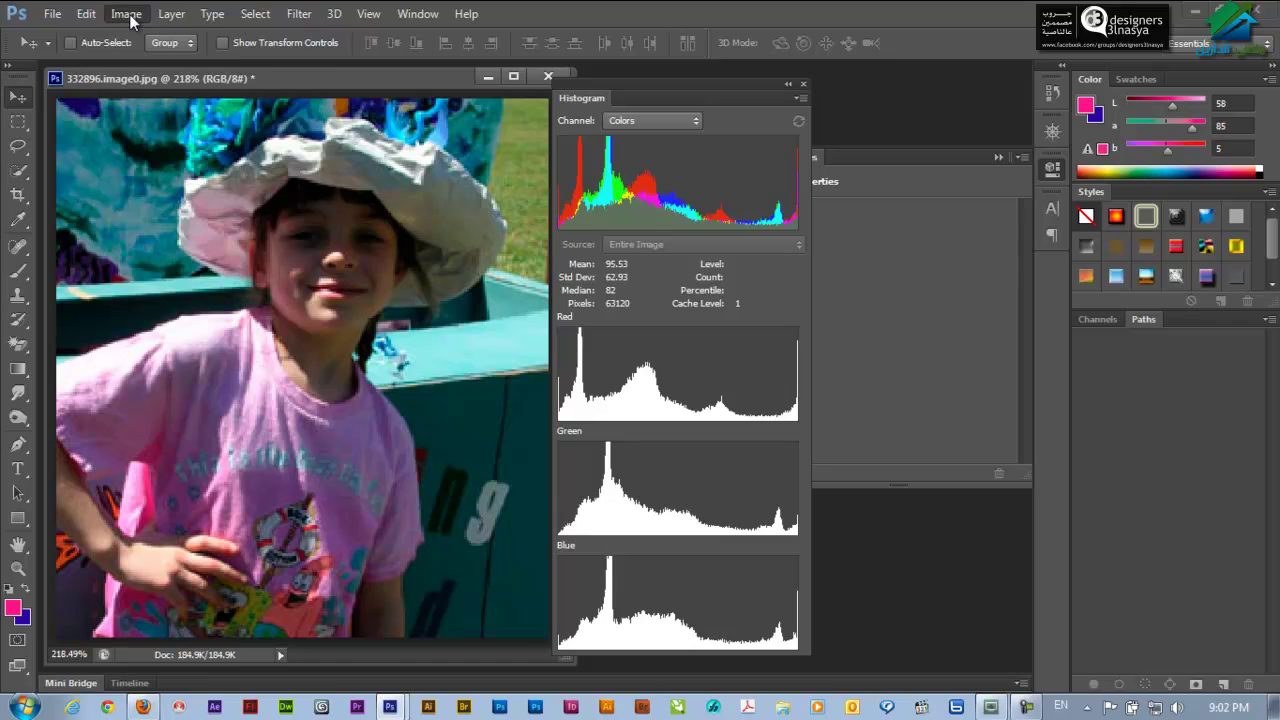
Step: Apply Equalize to the cropped photo and undo-toggle it to compare before and after
left_click(126, 14)
mouse_move(154, 61)
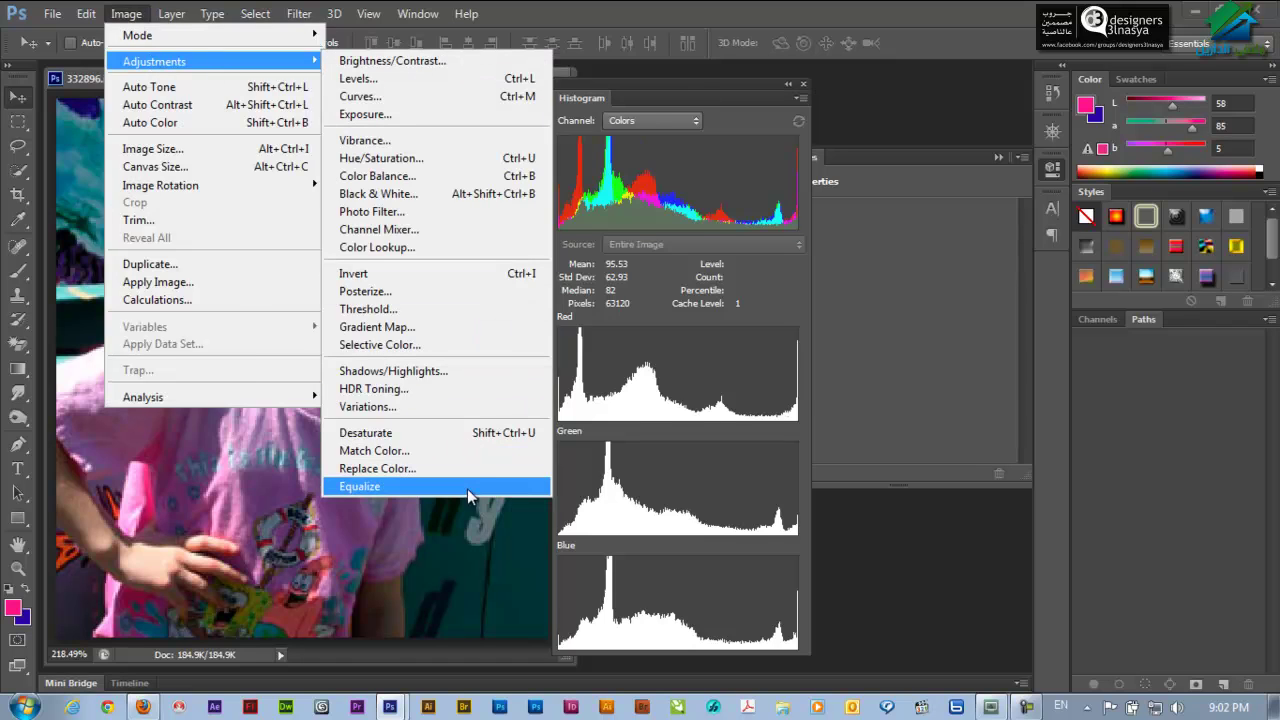
left_click(469, 487)
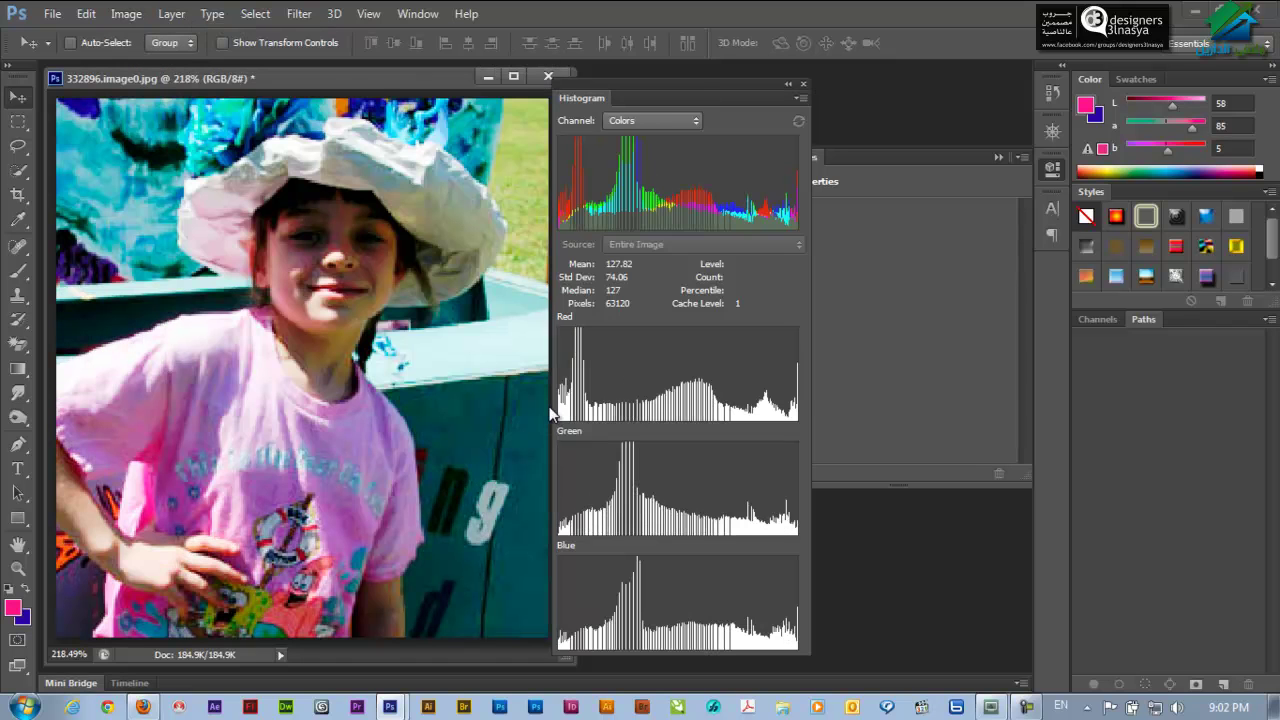
key("ctrl+z")
key("ctrl+z")
key("ctrl+z")
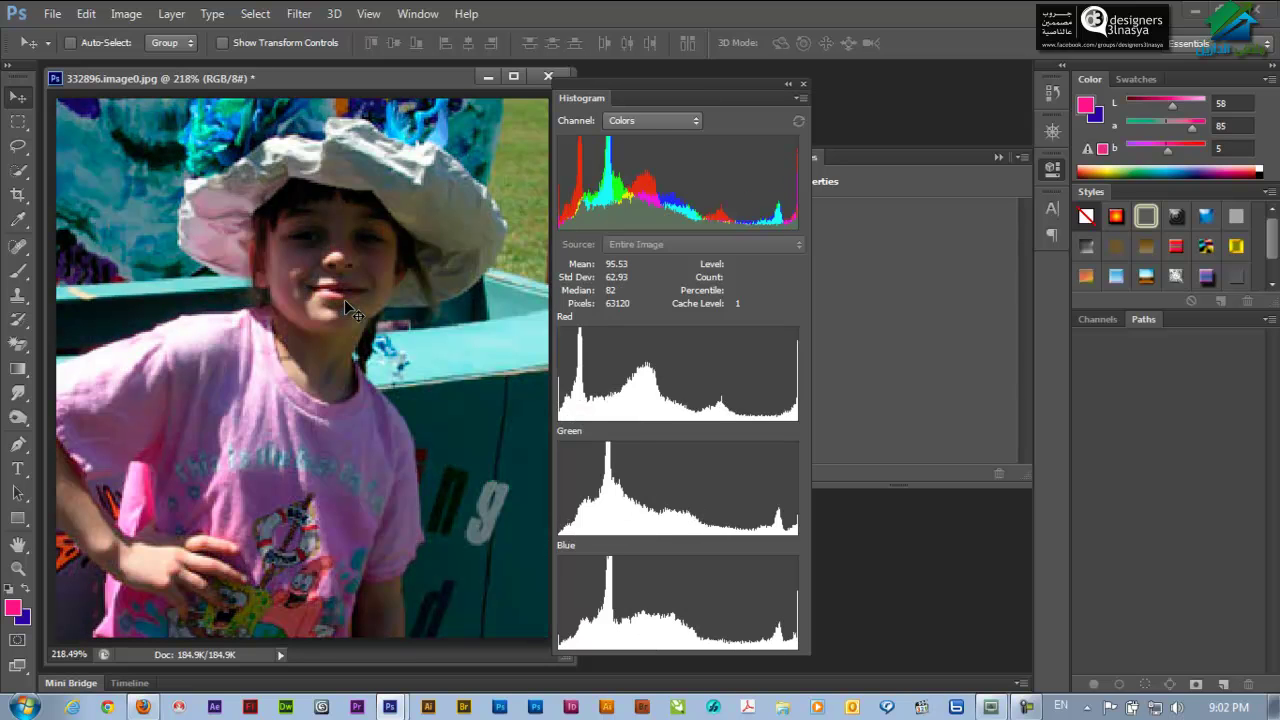
key("ctrl+z")
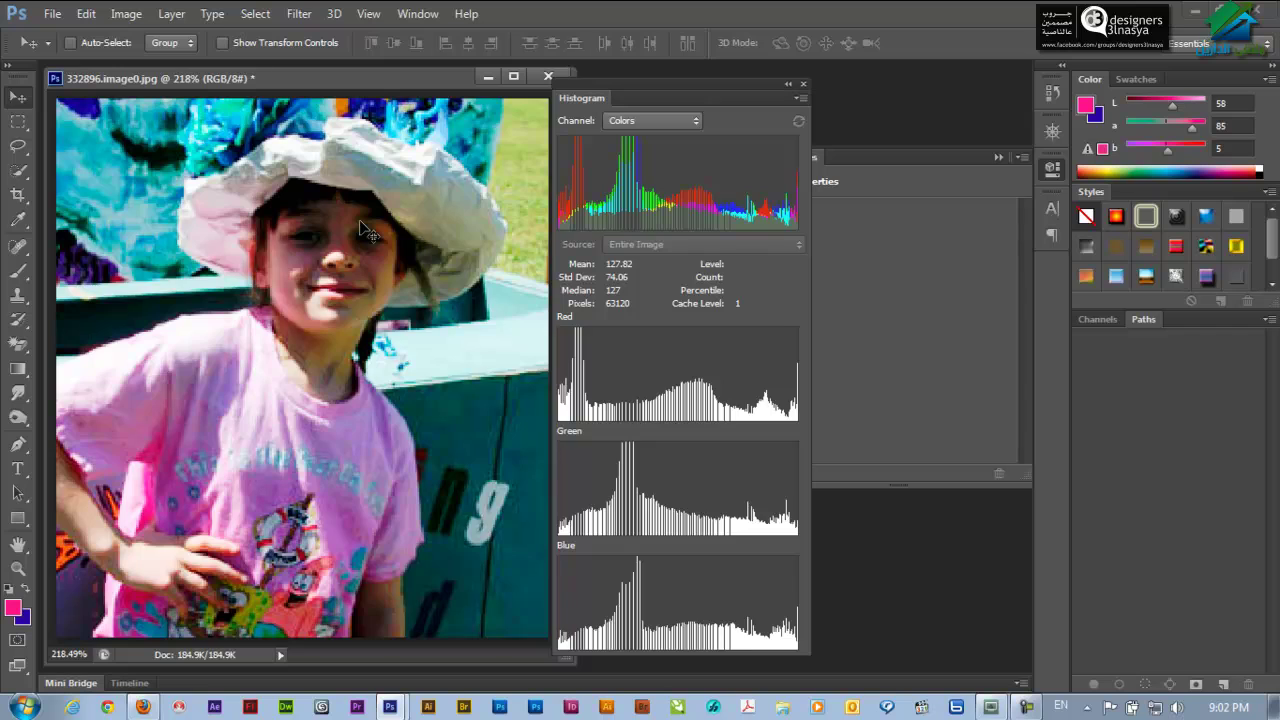
key("ctrl+z")
key("ctrl+z")
key("ctrl+z")
key("ctrl+z")
key("ctrl+z")
key("ctrl+z")
left_click(130, 14)
mouse_move(154, 62)
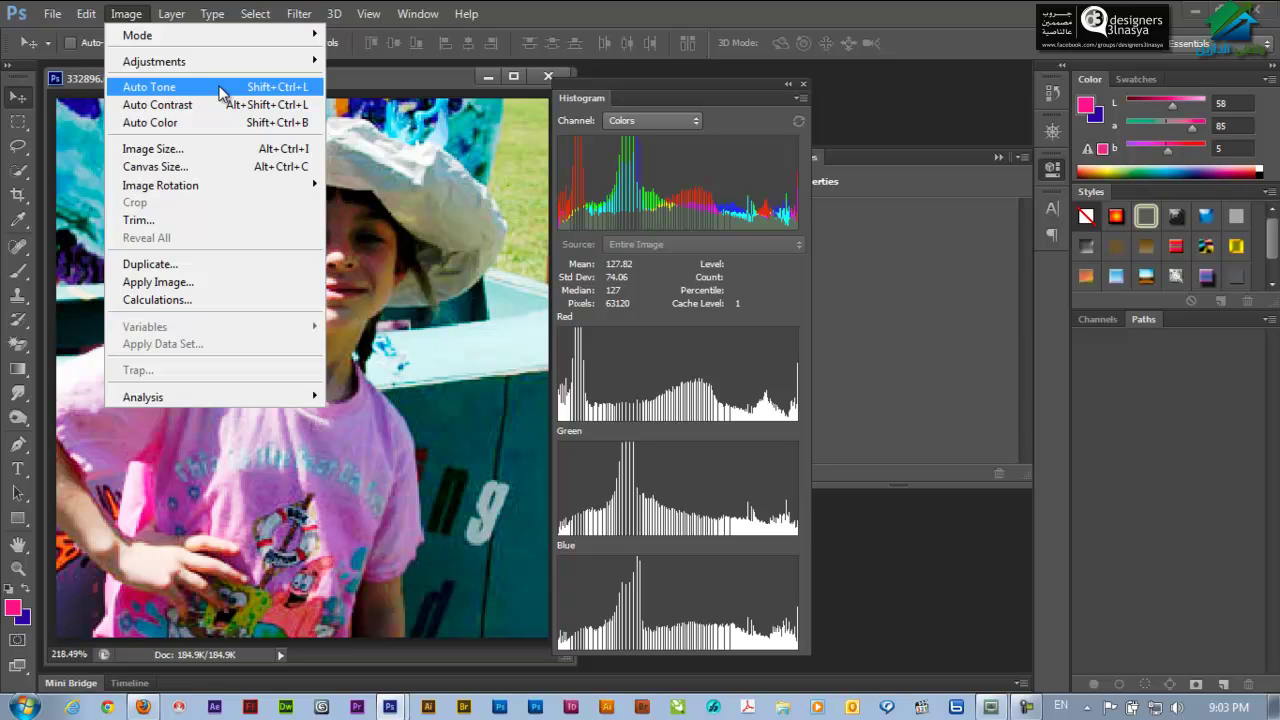
Step: Close the equalized photo without saving and reopen 332896.image0
left_click(549, 76)
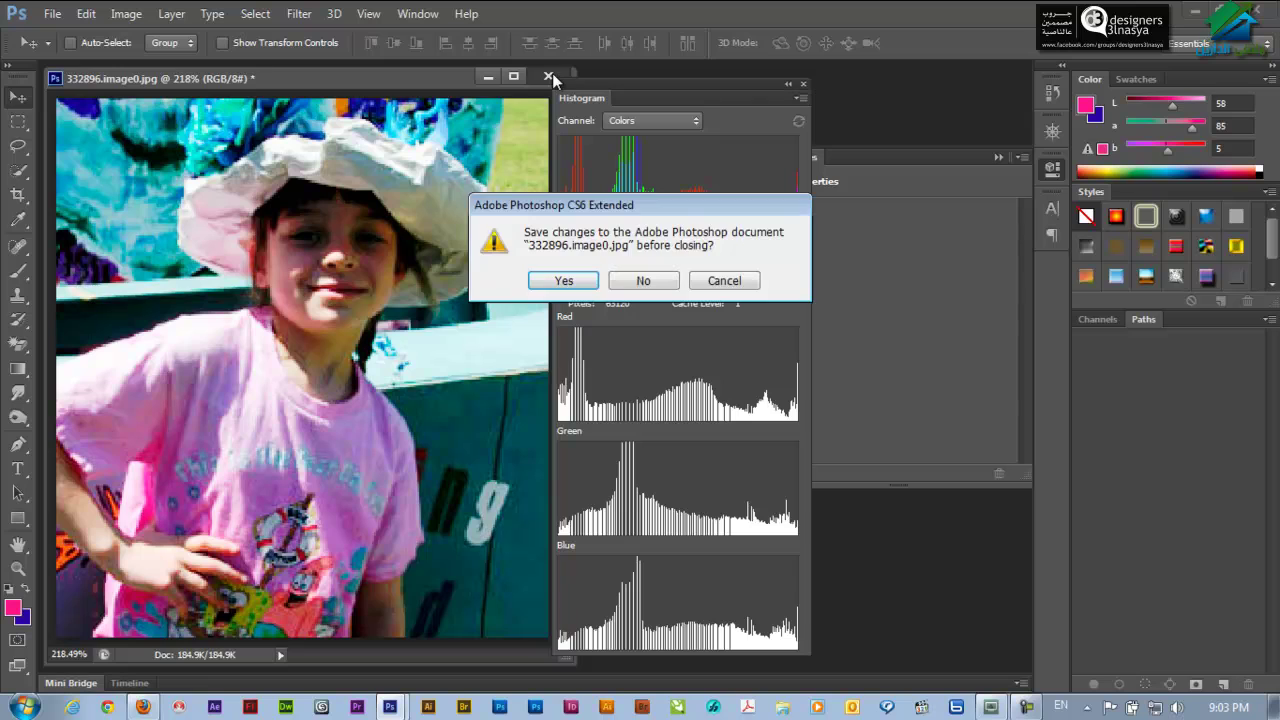
left_click(645, 280)
double_click(449, 320)
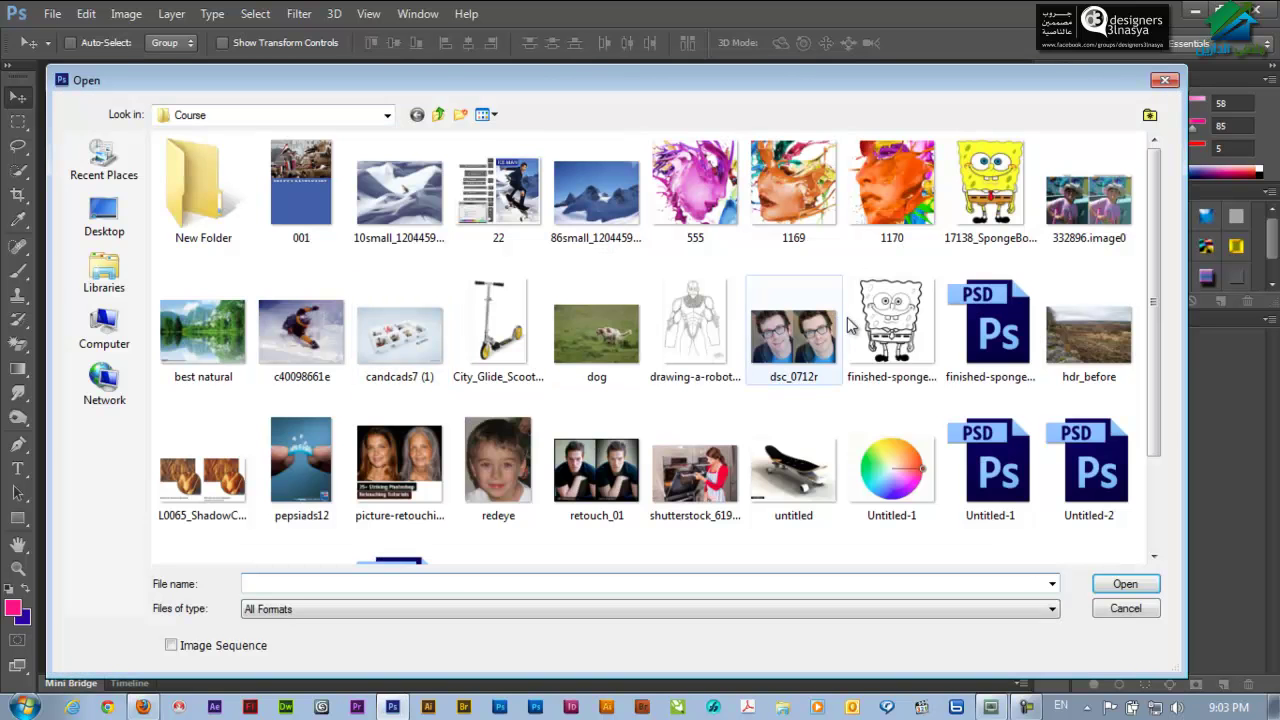
double_click(1088, 200)
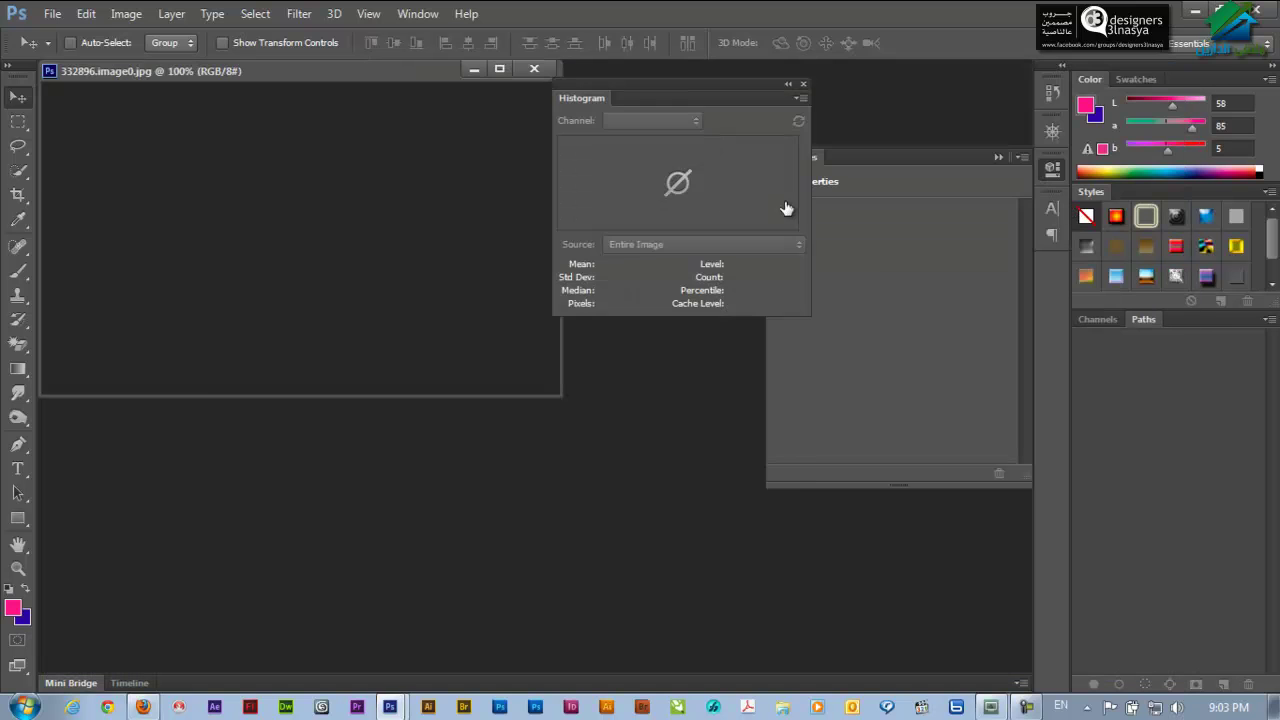
Step: Crop the fresh copy to the girl on the left and fit it on screen
key("c")
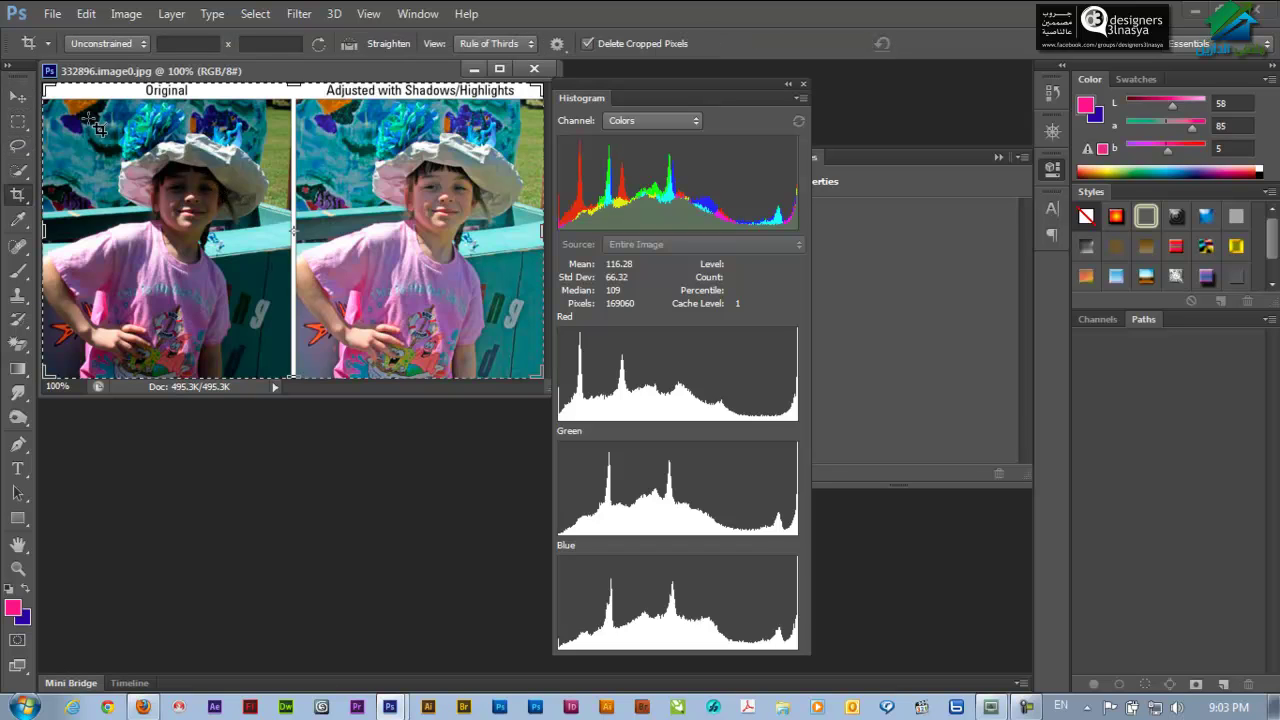
left_click_drag(72, 114, 268, 360)
key("Return")
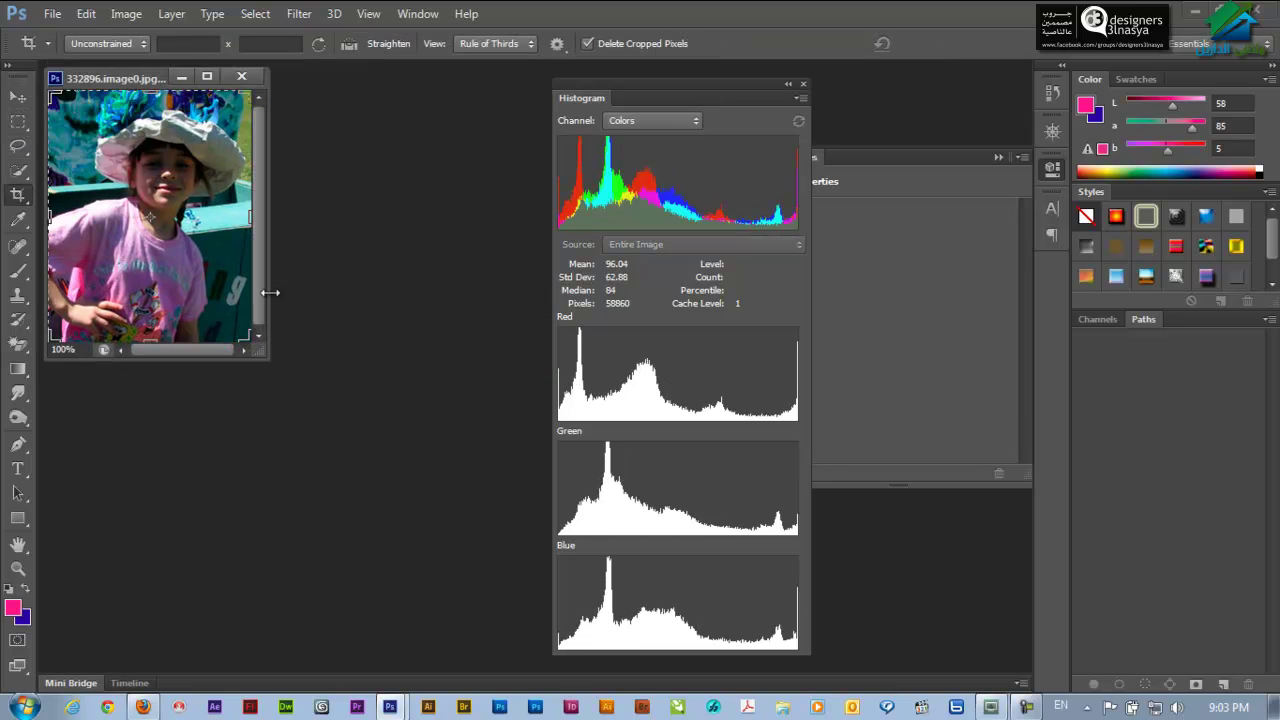
key("ctrl+0")
key("v")
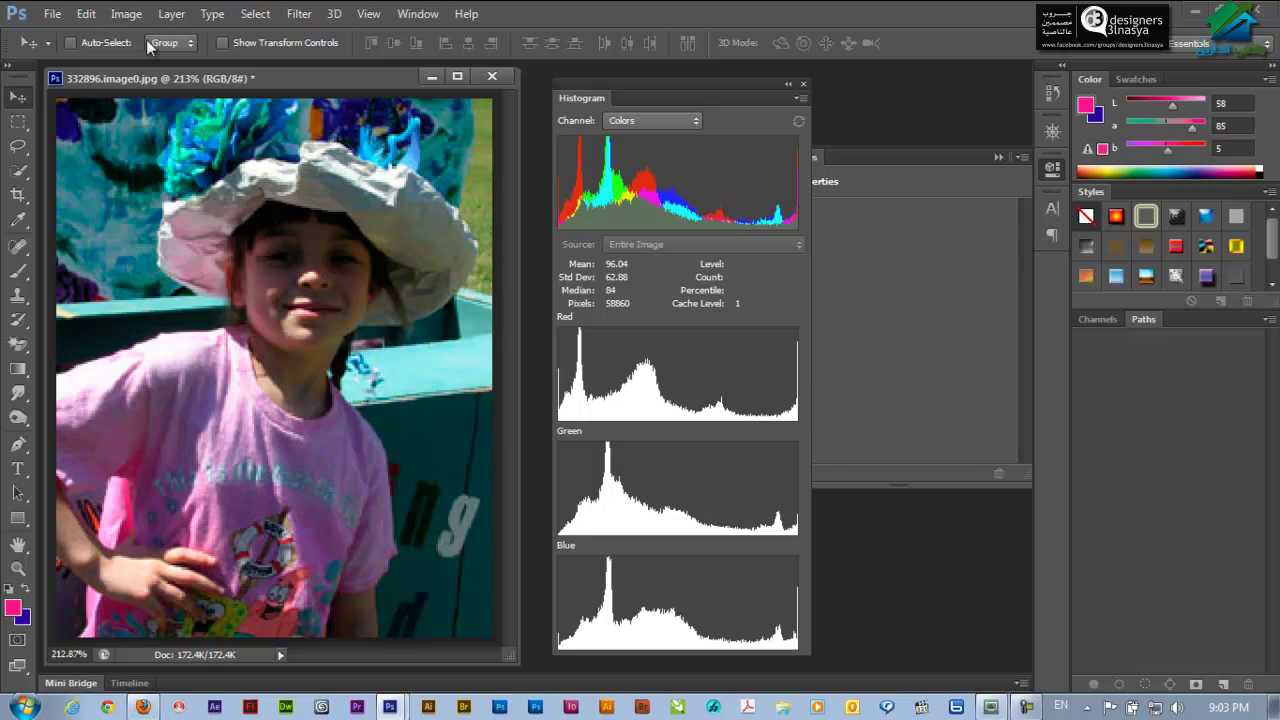
Step: Apply Auto Tone, Auto Contrast and Auto Color to the cropped photo
left_click(128, 14)
left_click(148, 93)
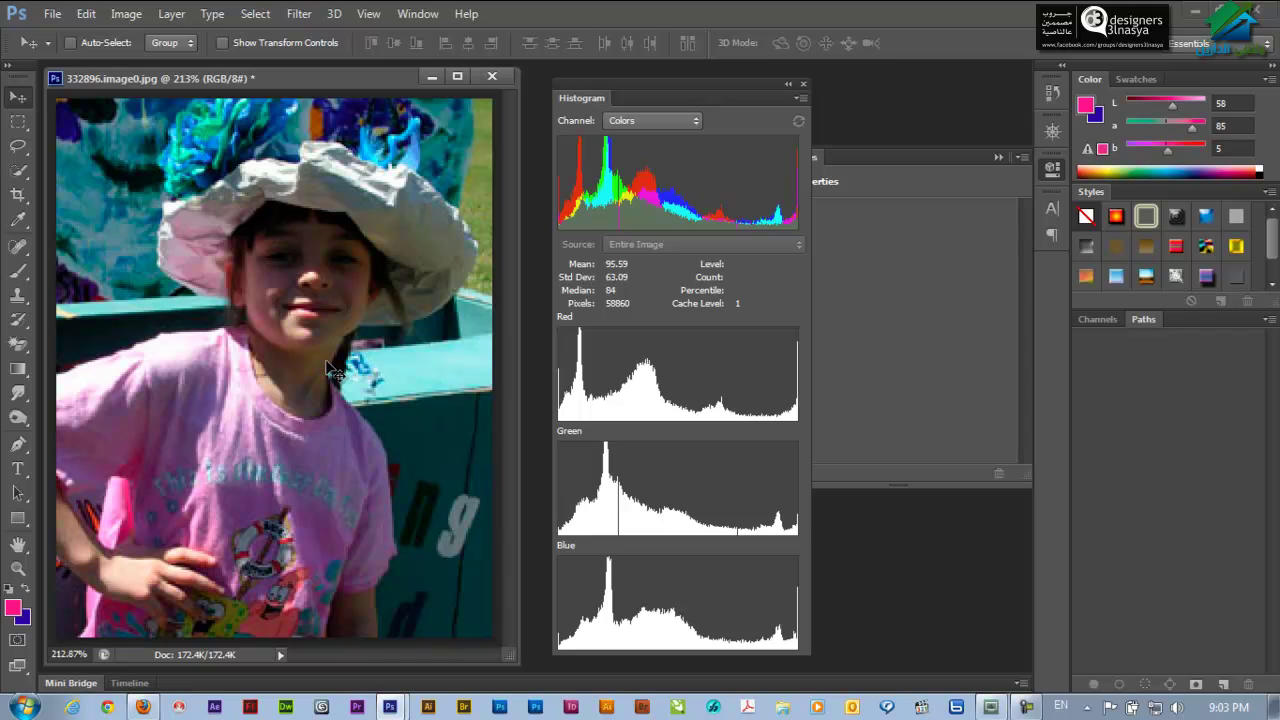
scroll(273, 284, "up", 1)
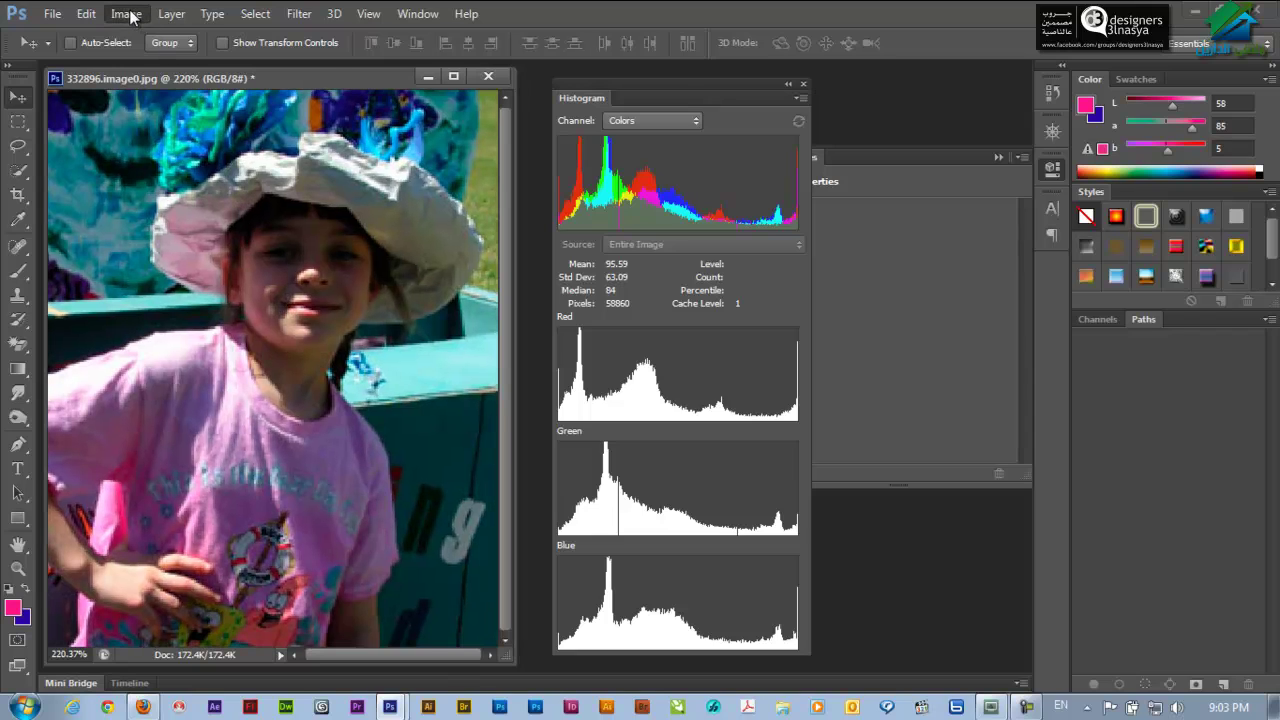
left_click(126, 13)
left_click(167, 106)
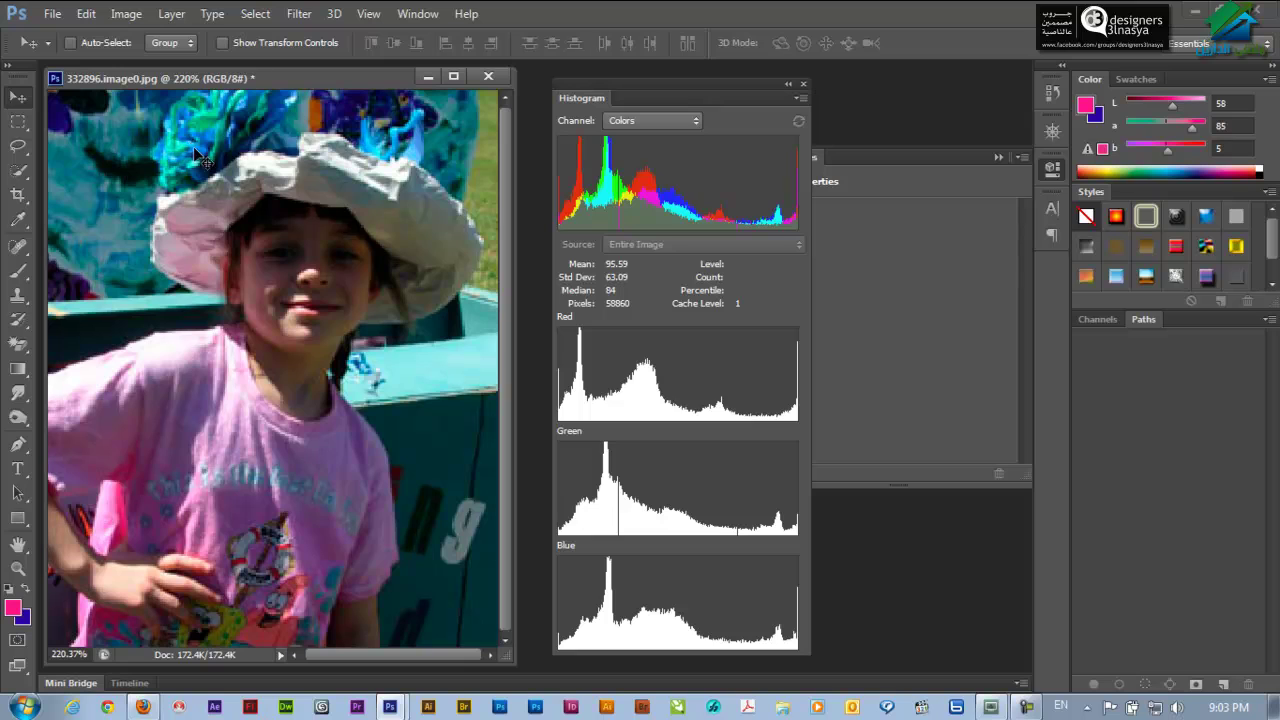
left_click(222, 228, "alt")
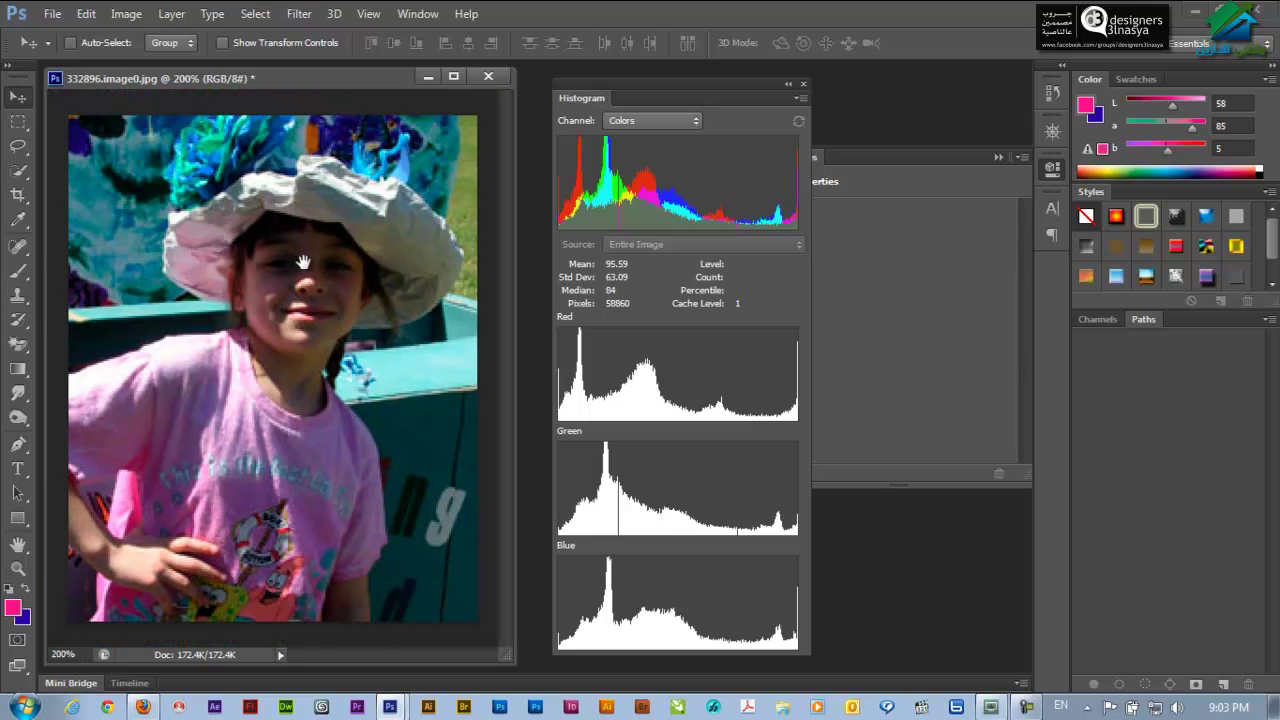
left_click(126, 13)
left_click(170, 126)
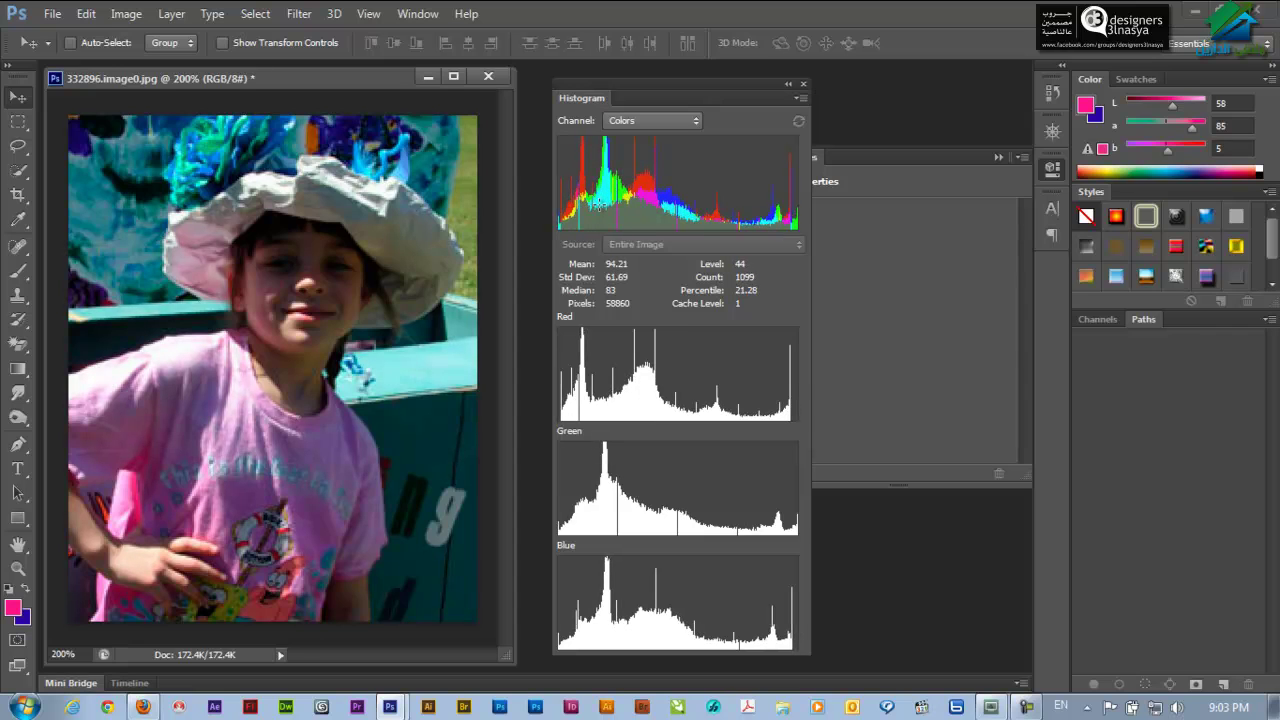
key("ctrl+o")
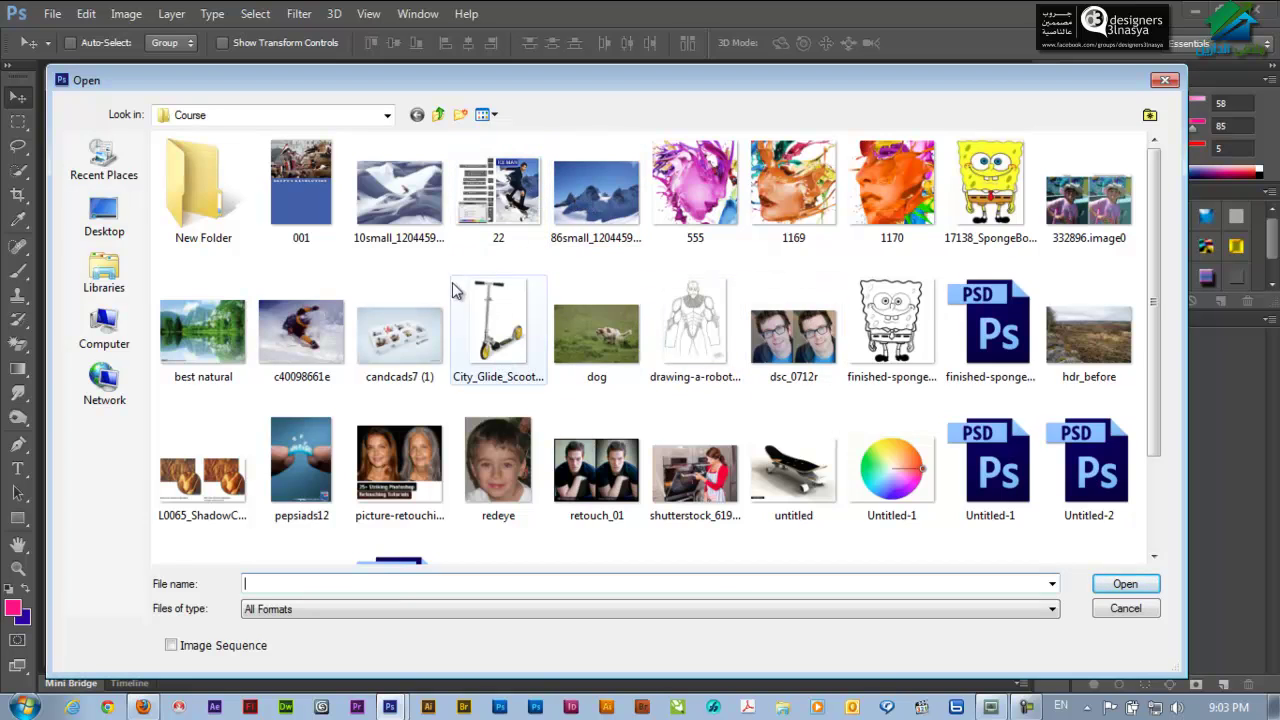
Step: Open 86small_1204459417.jpg and apply Auto Contrast to the mountain photo
double_click(588, 183)
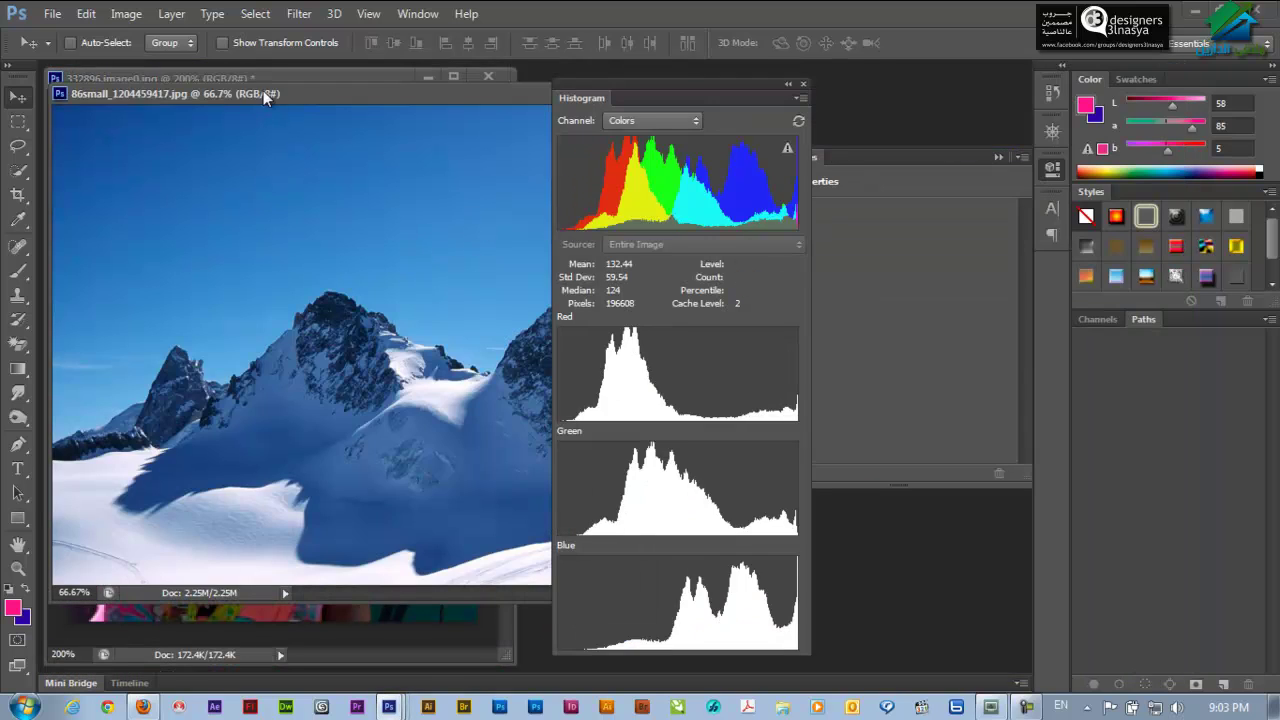
left_click_drag(266, 103, 150, 147)
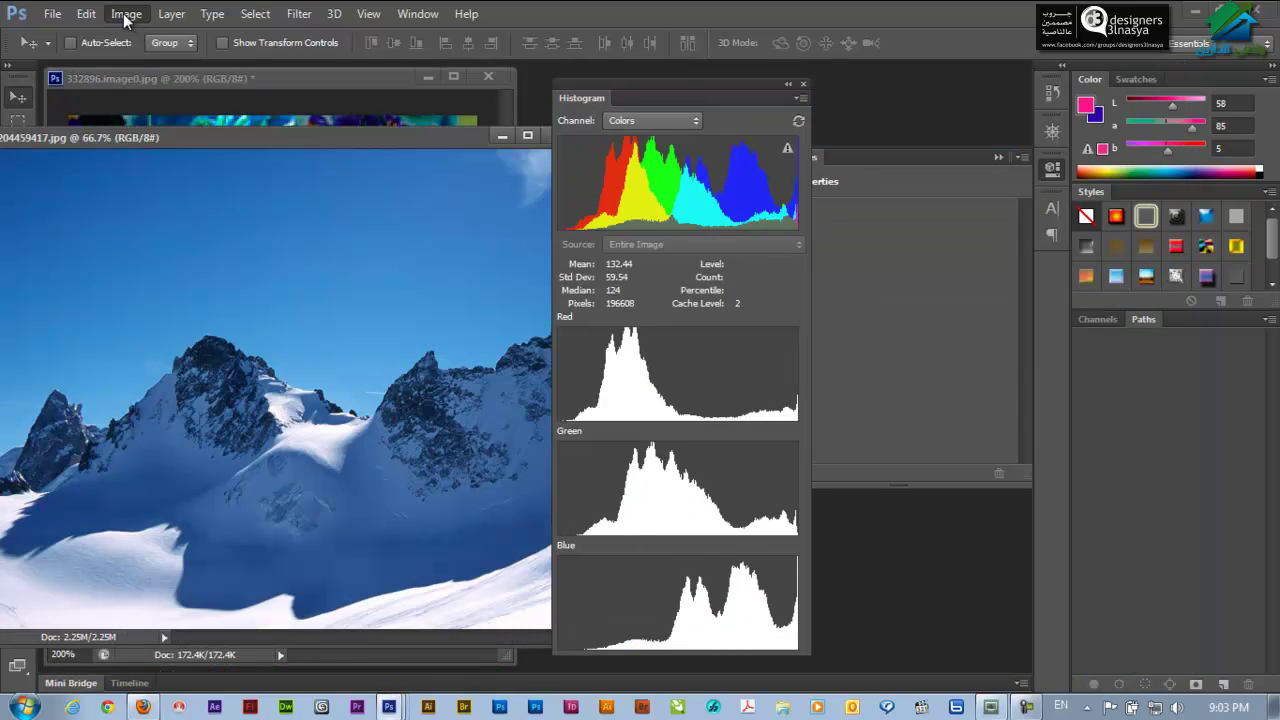
left_click(126, 14)
left_click(160, 104)
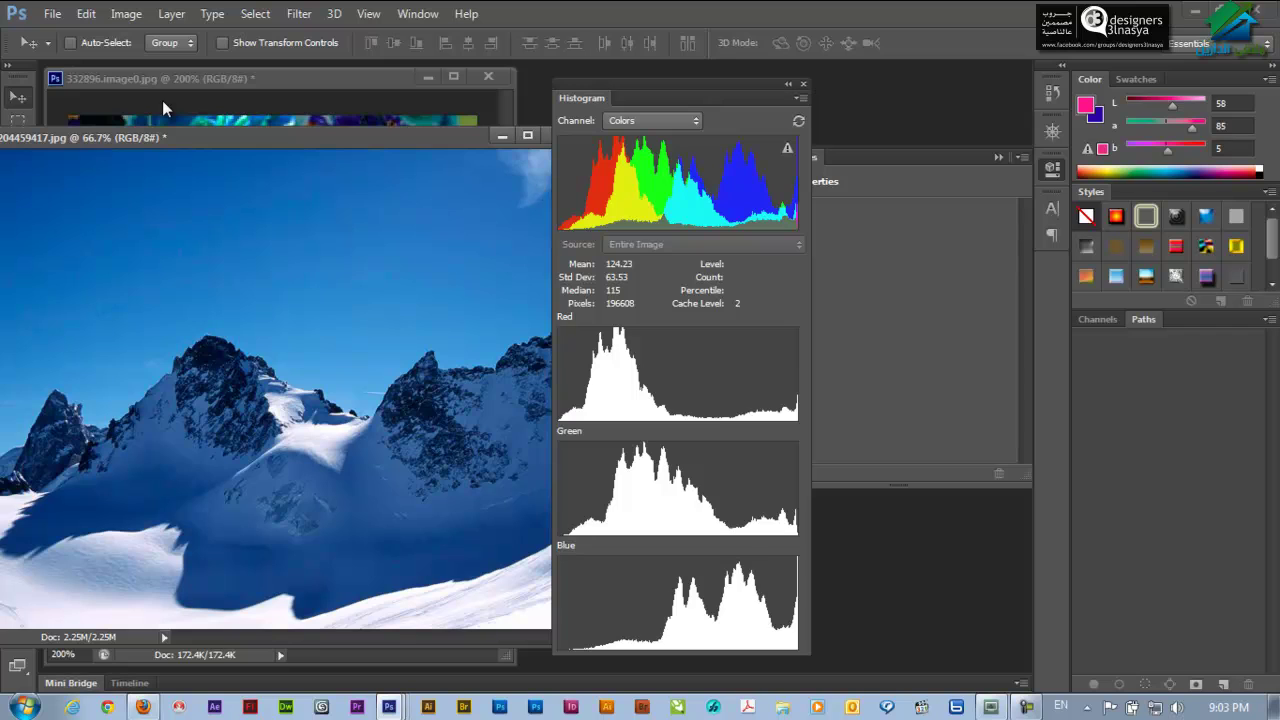
Step: Undo-toggle the adjustment to compare, keep it applied, and zoom out to 33.3%
key("ctrl+z")
left_click(304, 125)
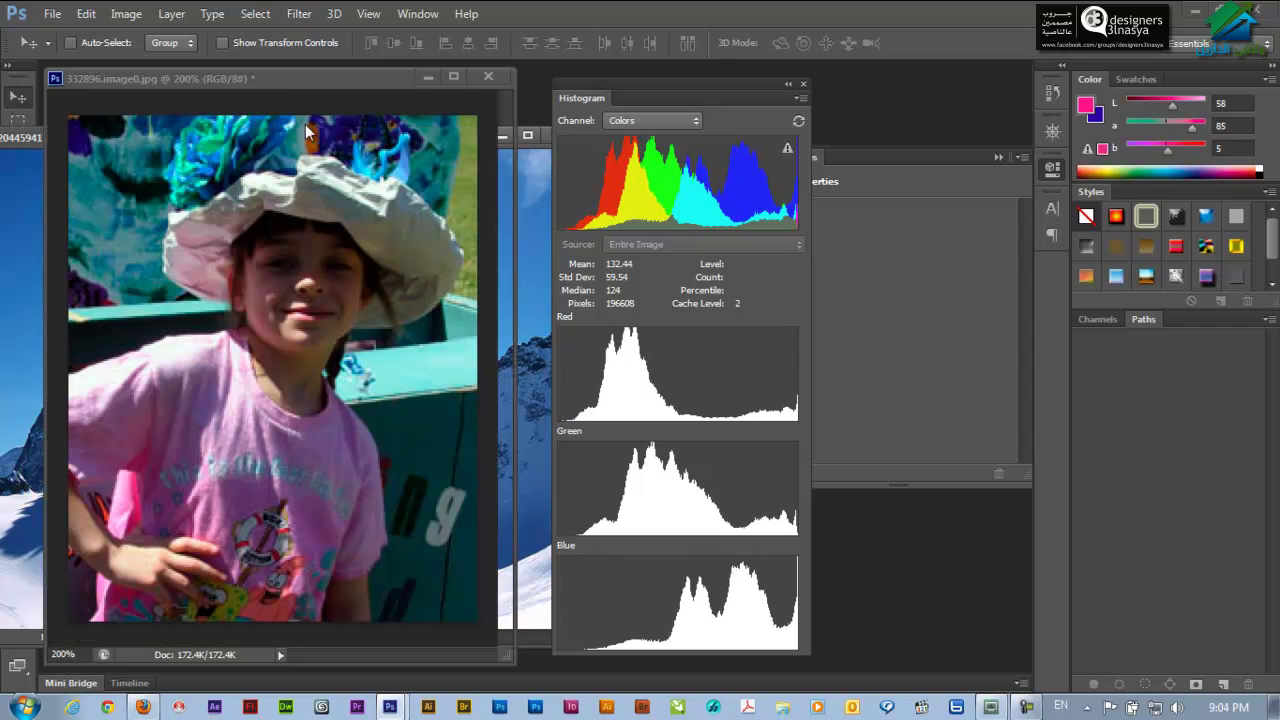
key("ctrl+Tab")
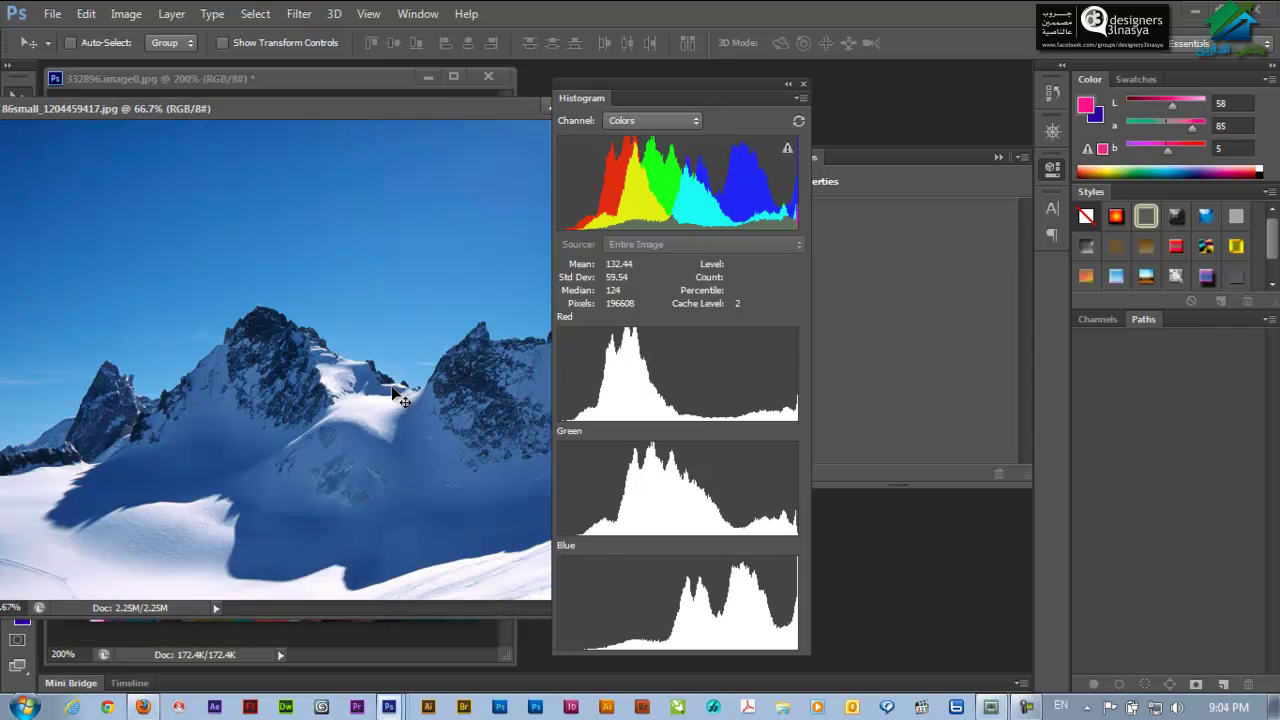
key("ctrl+z")
key("ctrl+z")
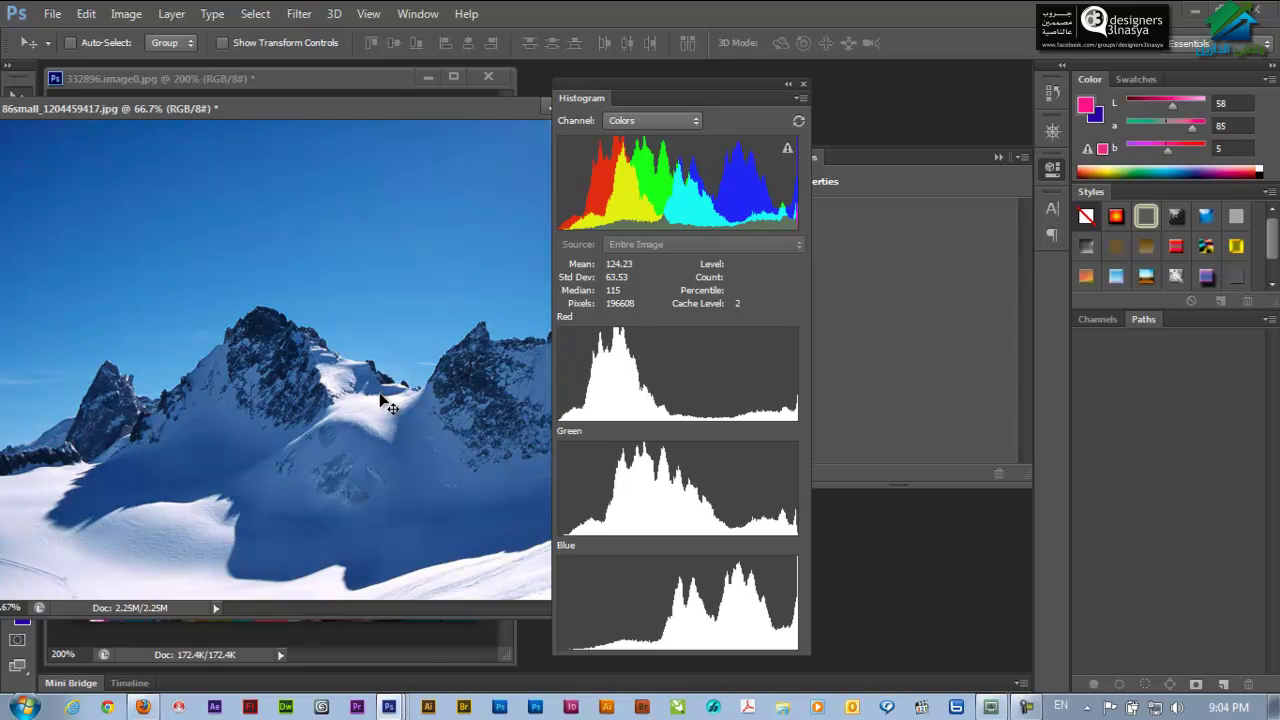
key("ctrl+z")
key("ctrl+z")
key("ctrl+z")
key("ctrl+z")
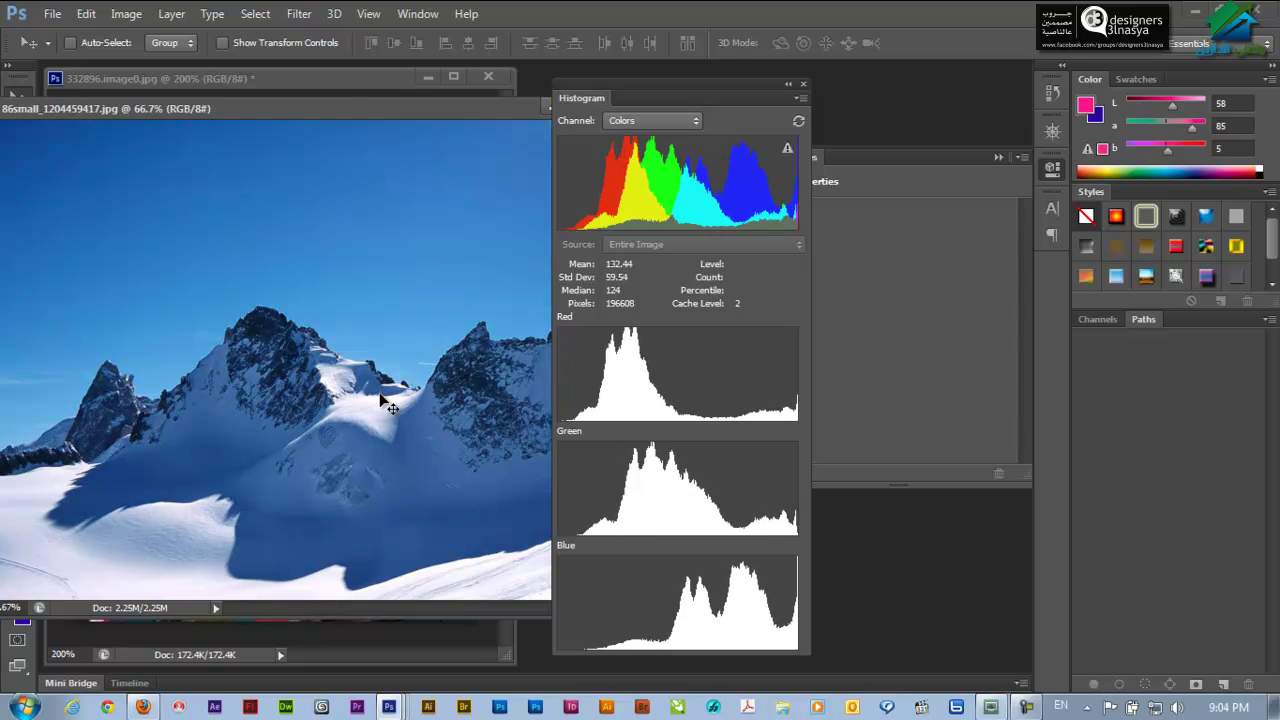
key("ctrl+z")
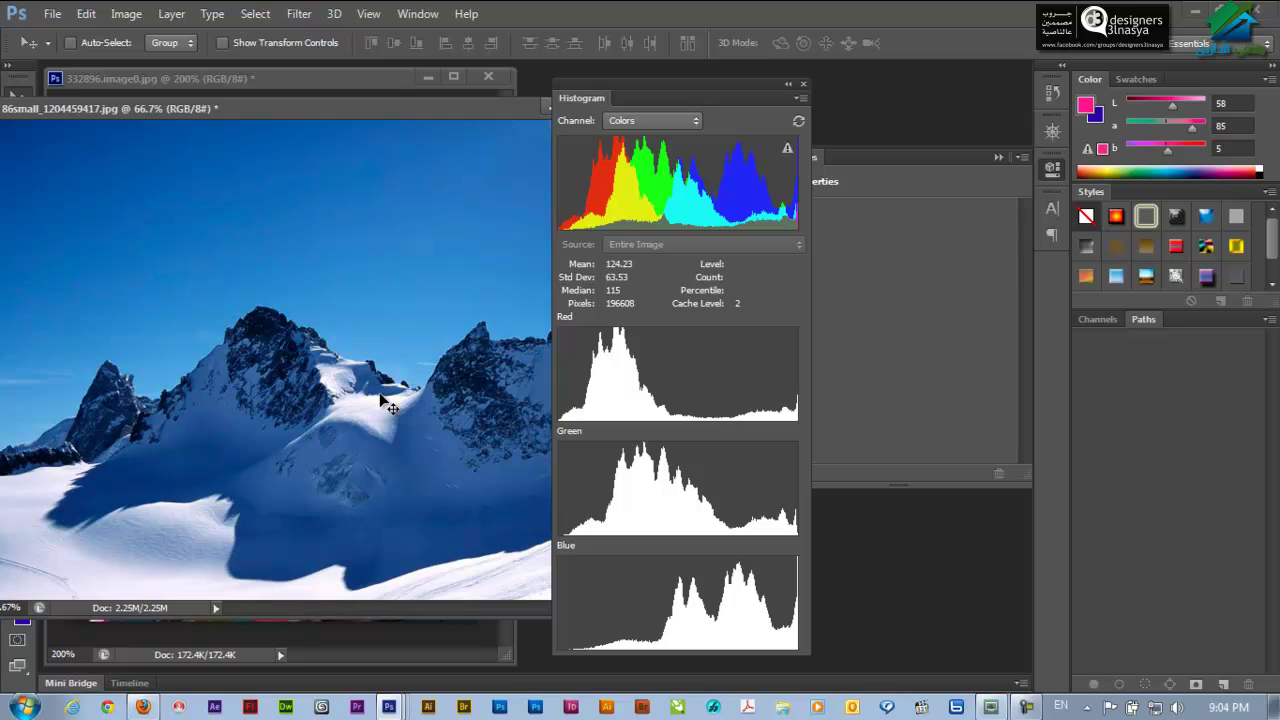
key("ctrl+minus")
key("ctrl+minus")
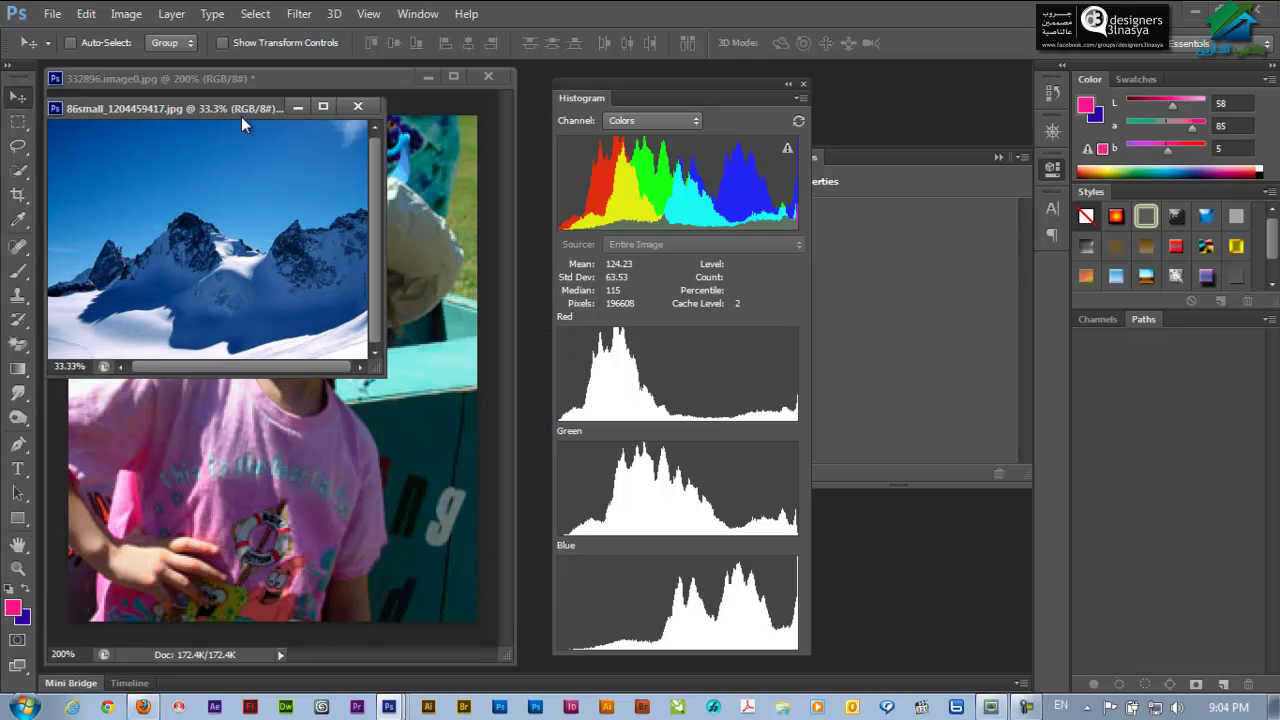
Step: Look at the Image Size and Canvas Size dialogs, closing each unchanged
left_click_drag(217, 111, 325, 190)
left_click(128, 14)
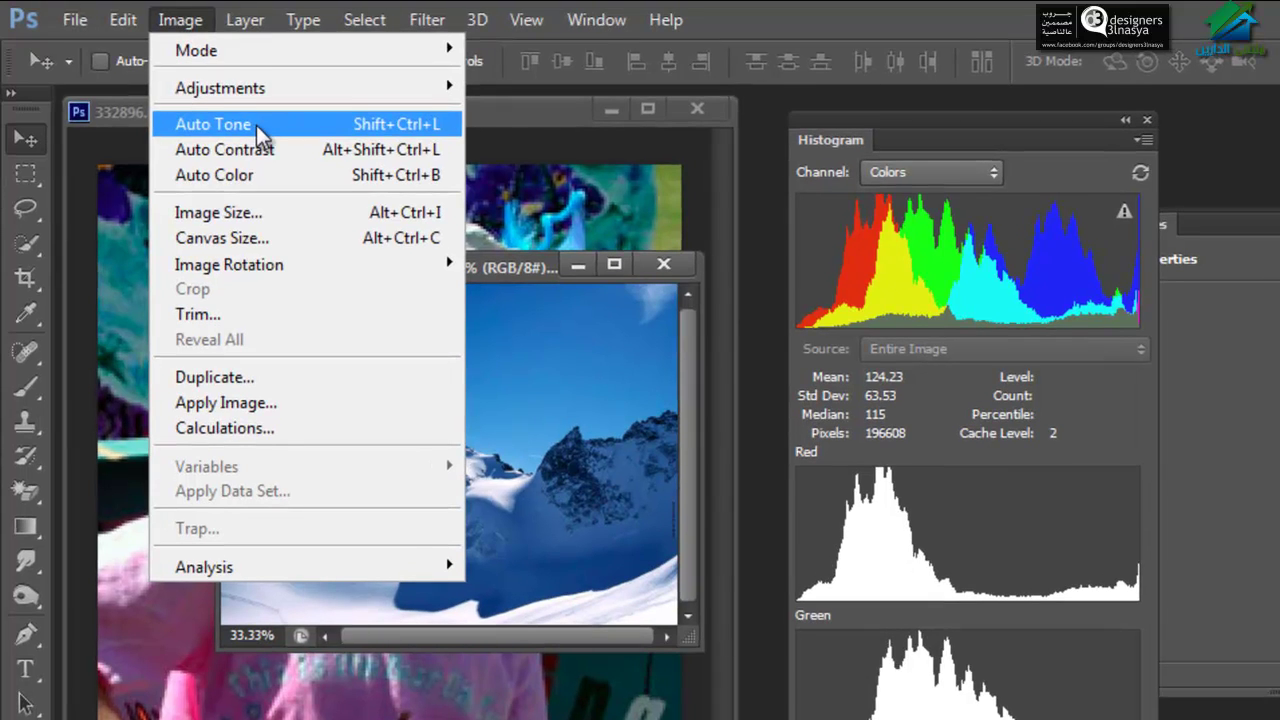
left_click(281, 214)
left_click(893, 295)
left_click(181, 20)
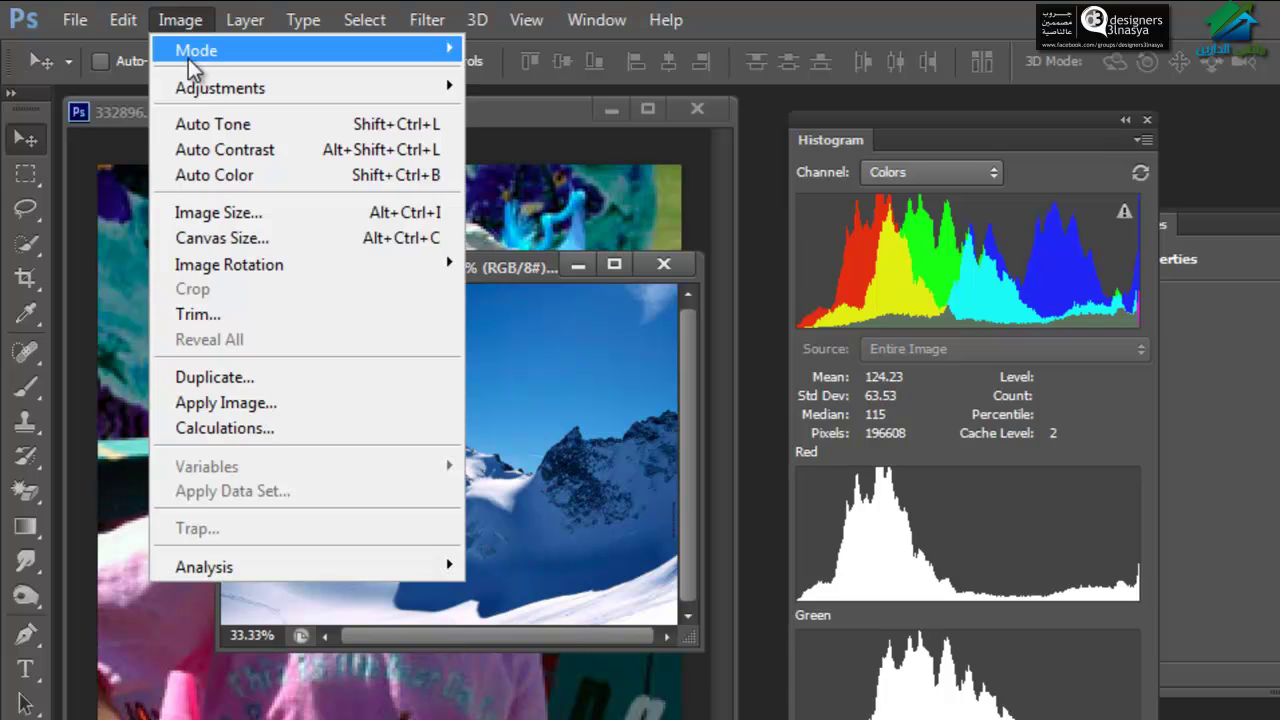
left_click(290, 239)
left_click(1140, 271)
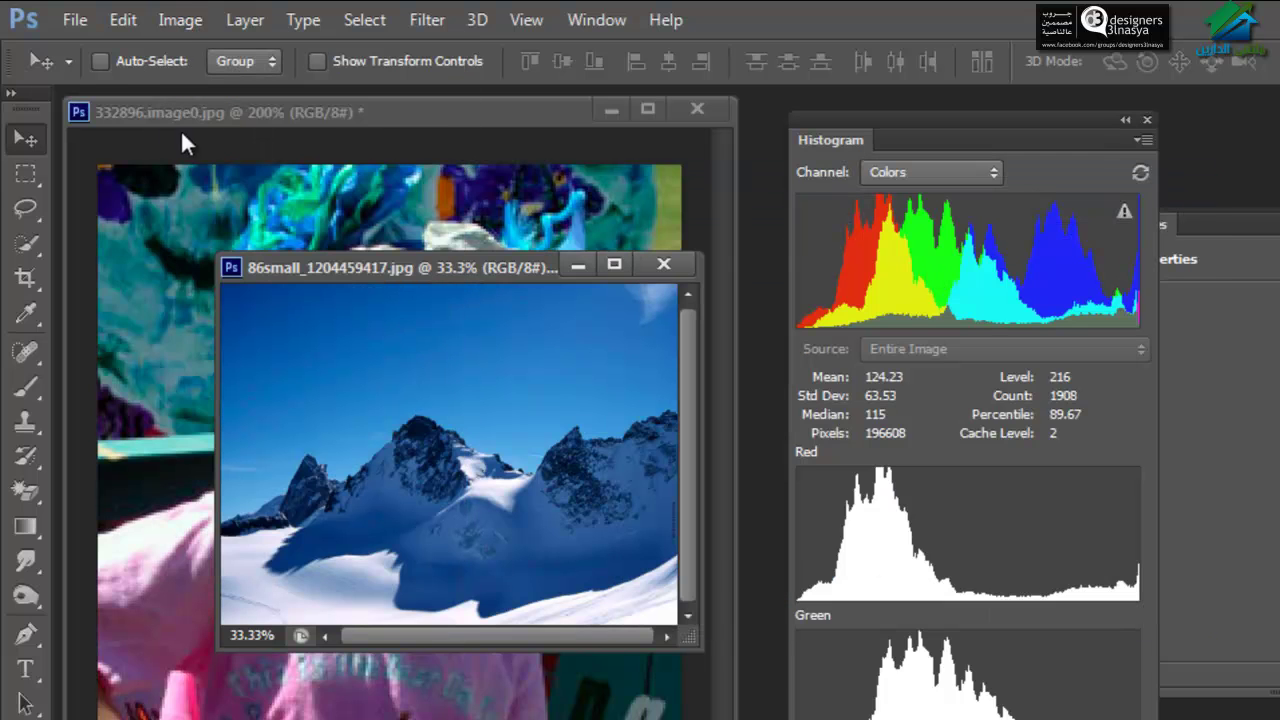
Step: Cancel the Trim dialog and close the mountain photo without saving
left_click(178, 22)
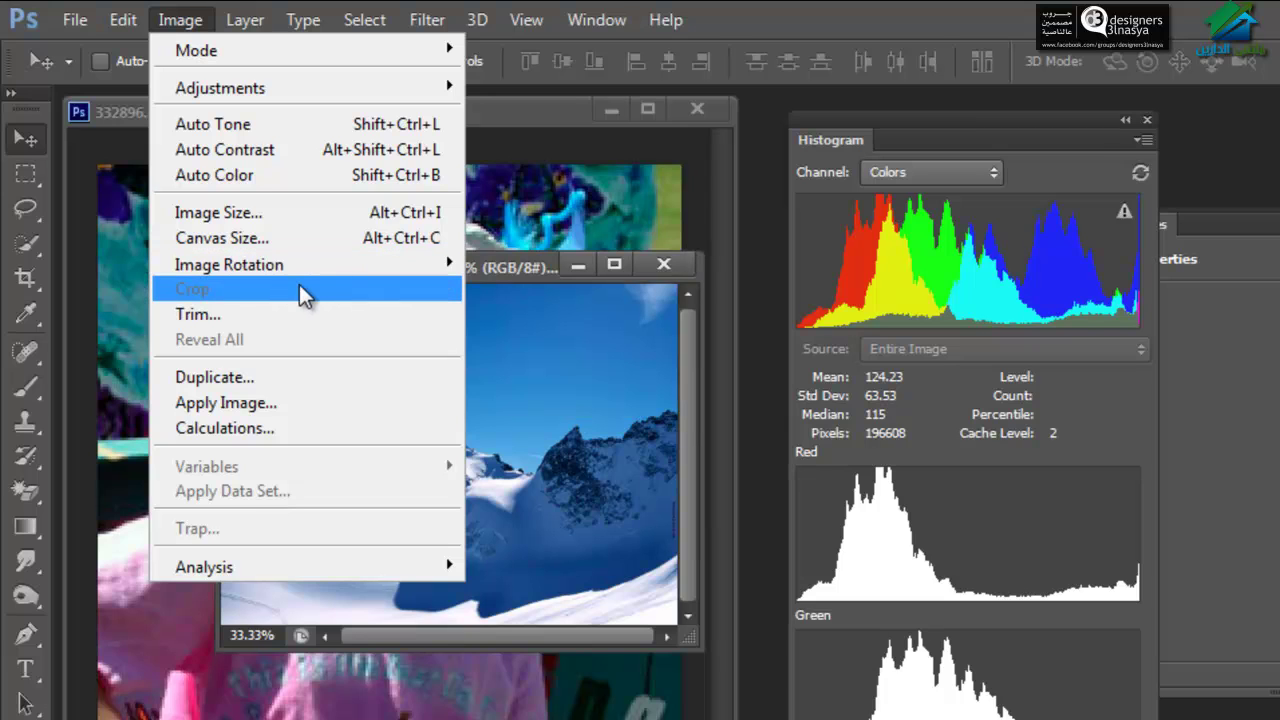
left_click(258, 316)
left_click(1035, 331)
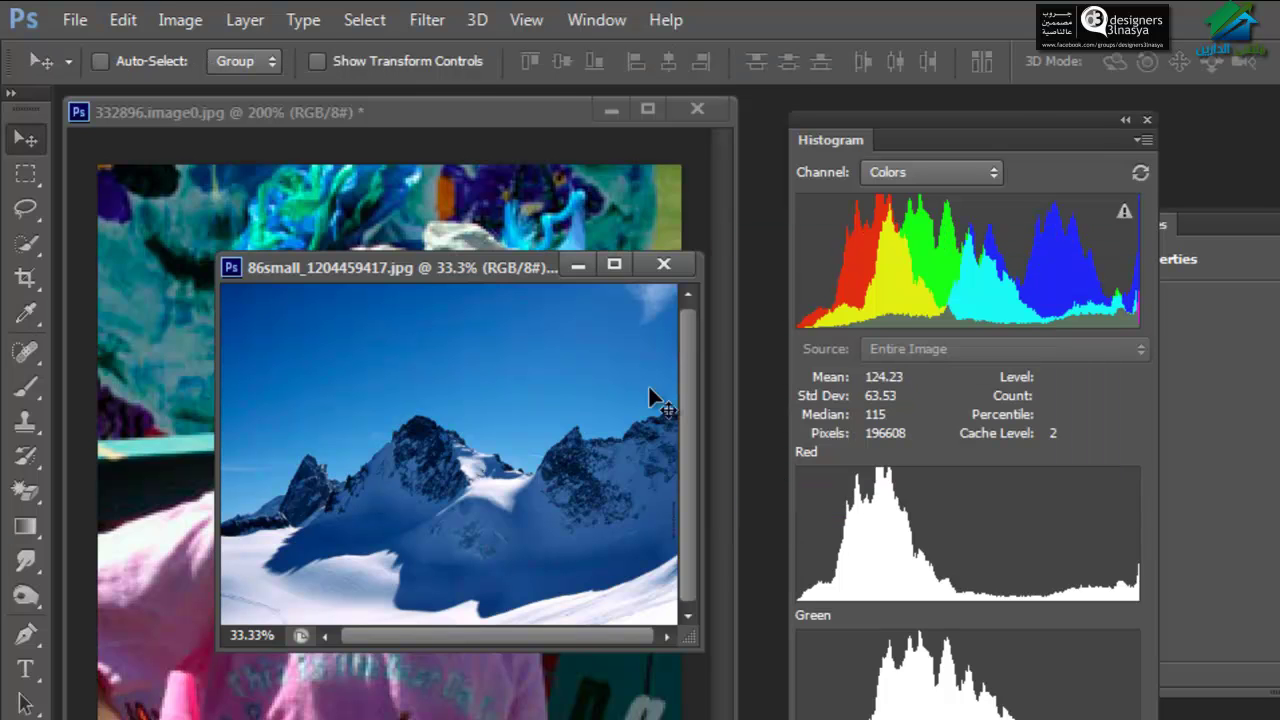
left_click(663, 264)
left_click(910, 400)
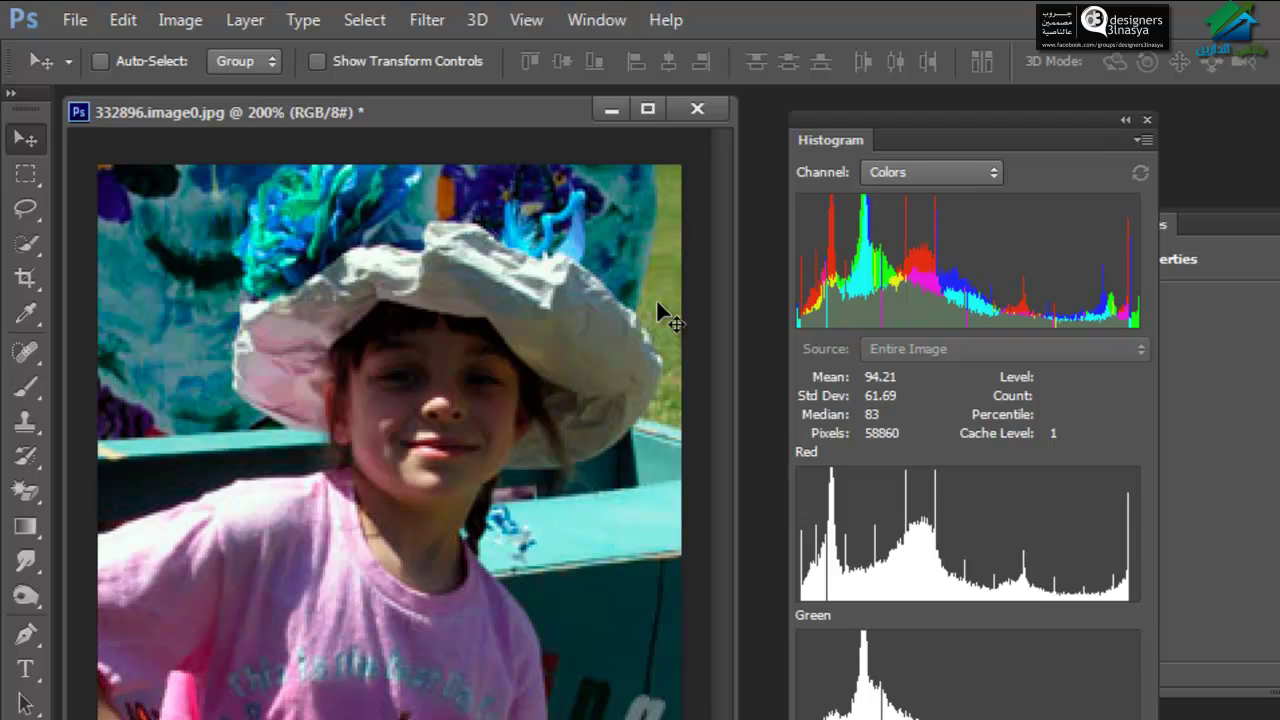
Step: Create a new document and fill it with the pink foreground colour
key("ctrl+n")
key("Return")
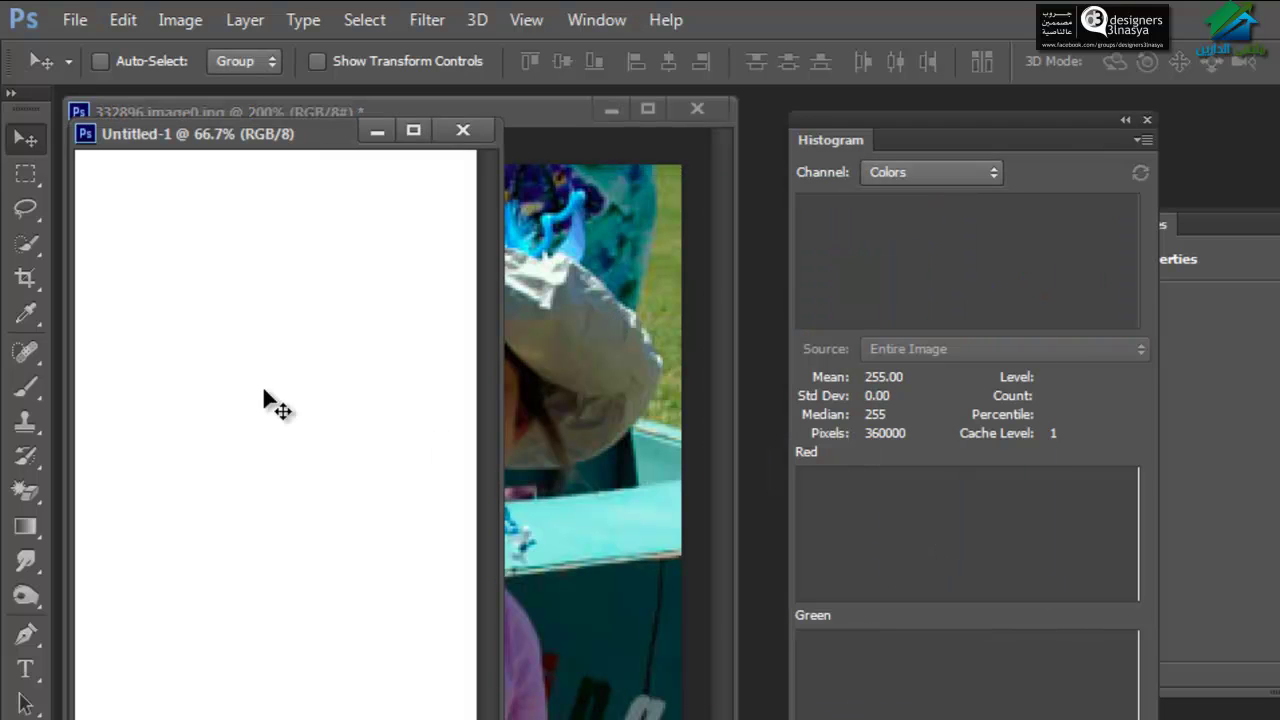
key("alt+BackSpace")
Step: Drag the girl photo onto the pink canvas and Alt-drag a second copy below it
left_click(560, 315)
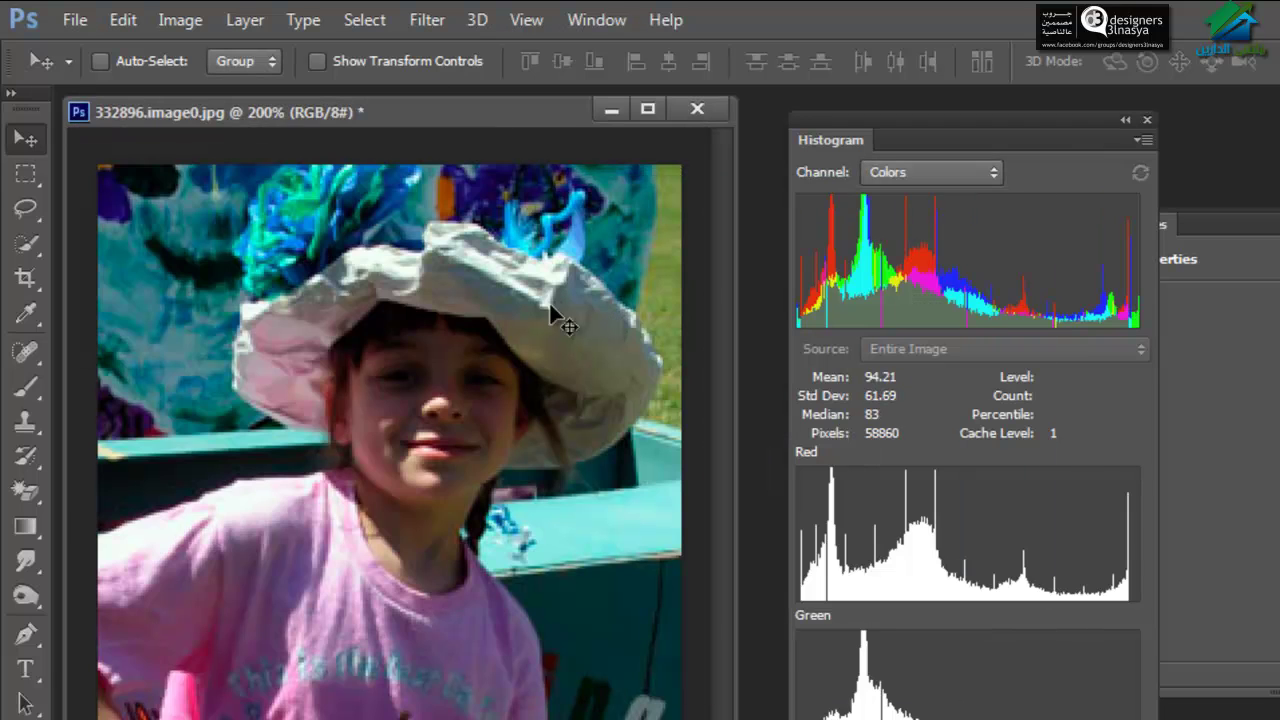
left_click_drag(513, 125, 763, 356)
mouse_move(646, 543)
left_mouse_down()
mouse_move(163, 386)
mouse_move(241, 404)
mouse_move(276, 538)
mouse_move(265, 328)
mouse_move(220, 328)
left_mouse_up()
key("shift+Right")
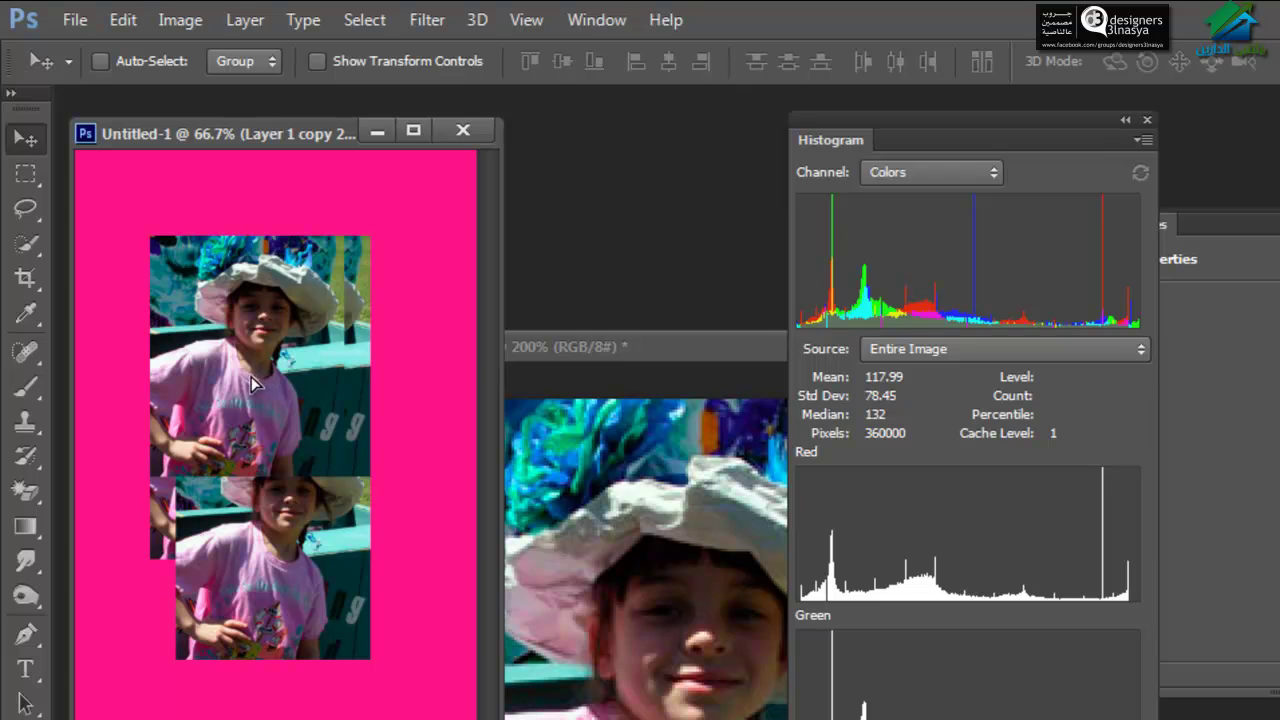
left_click_drag(241, 382, 240, 640)
Step: Duplicate the photo layer and set Trim to Top Left Pixel Color, excluding the left side
left_click(240, 640, "alt")
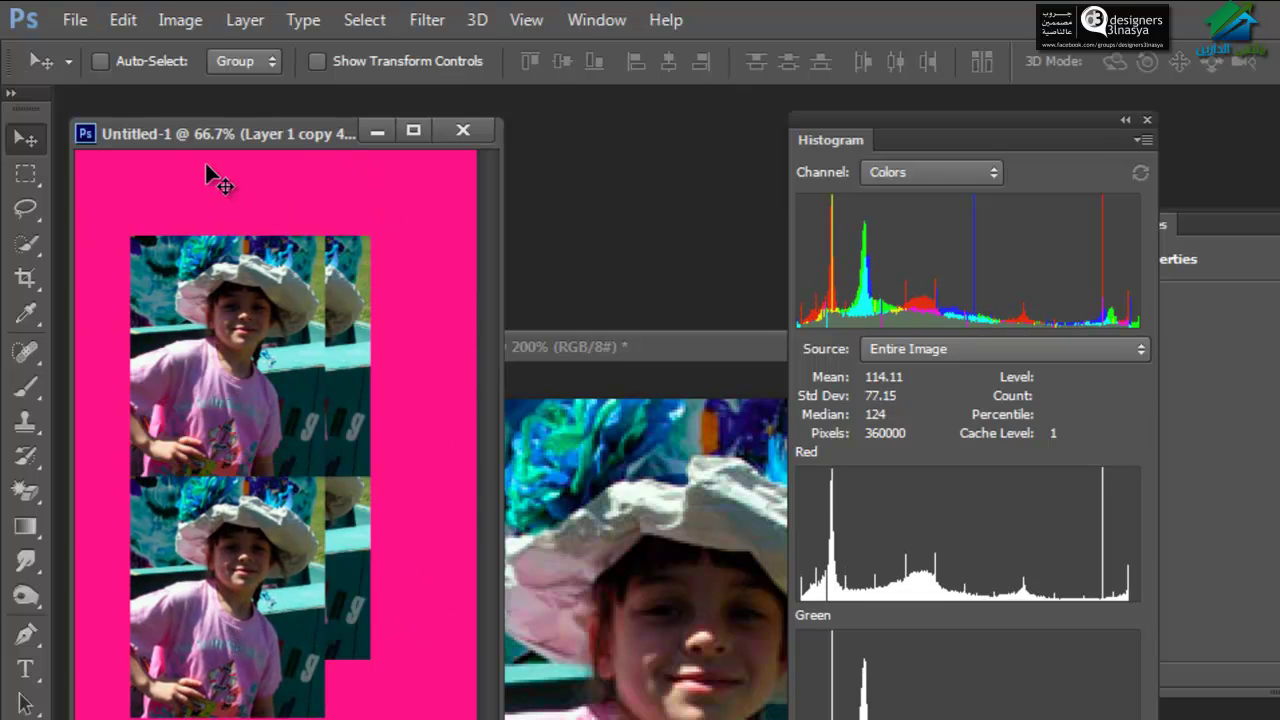
left_click_drag(223, 133, 325, 132)
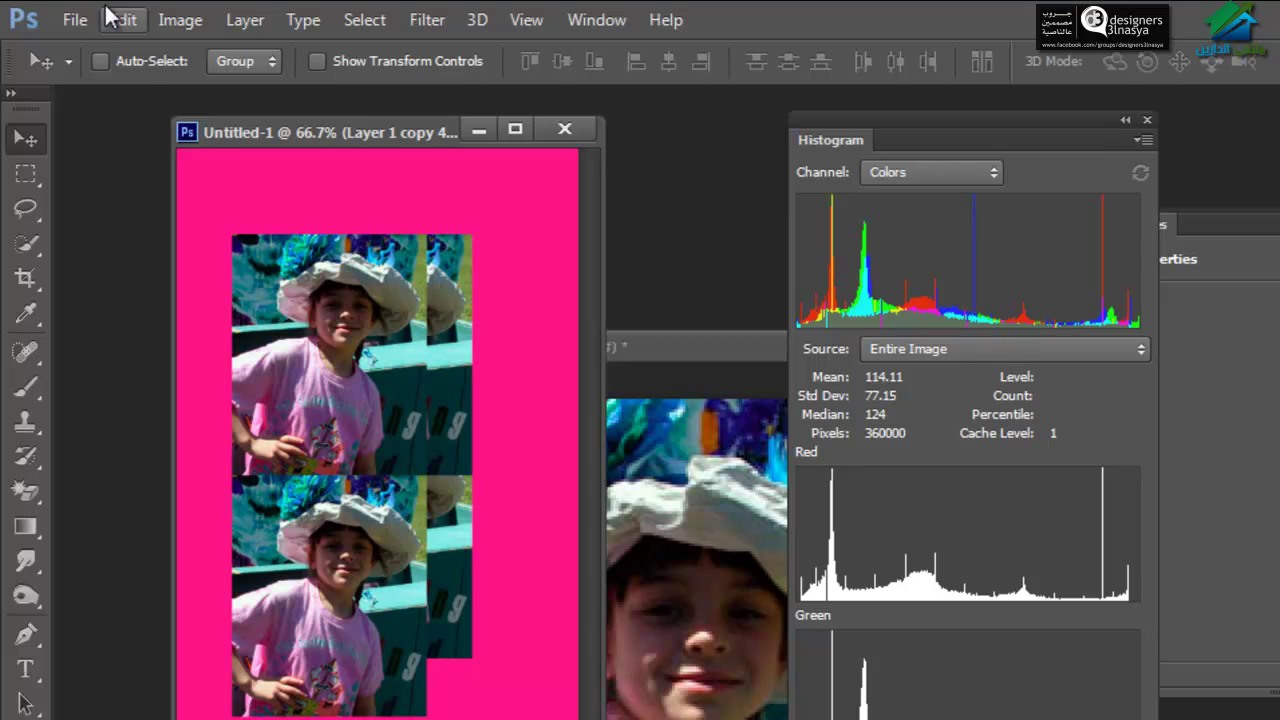
left_click(162, 20)
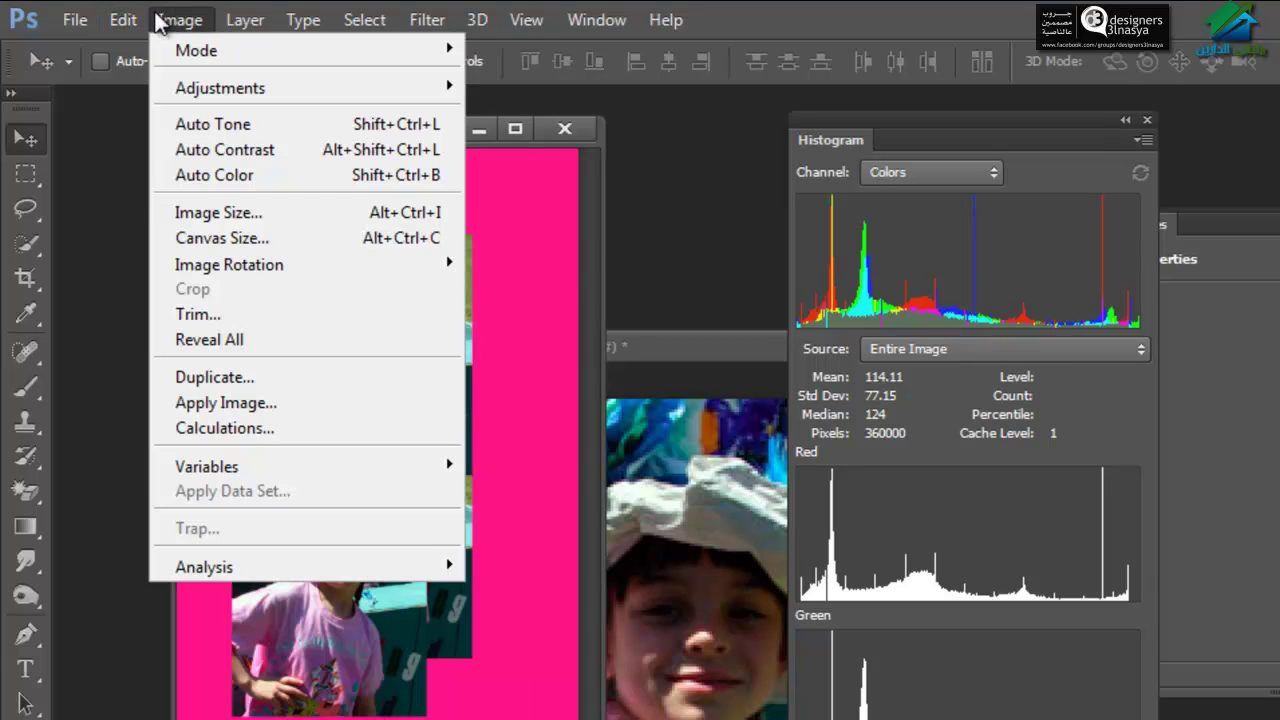
left_click(256, 316)
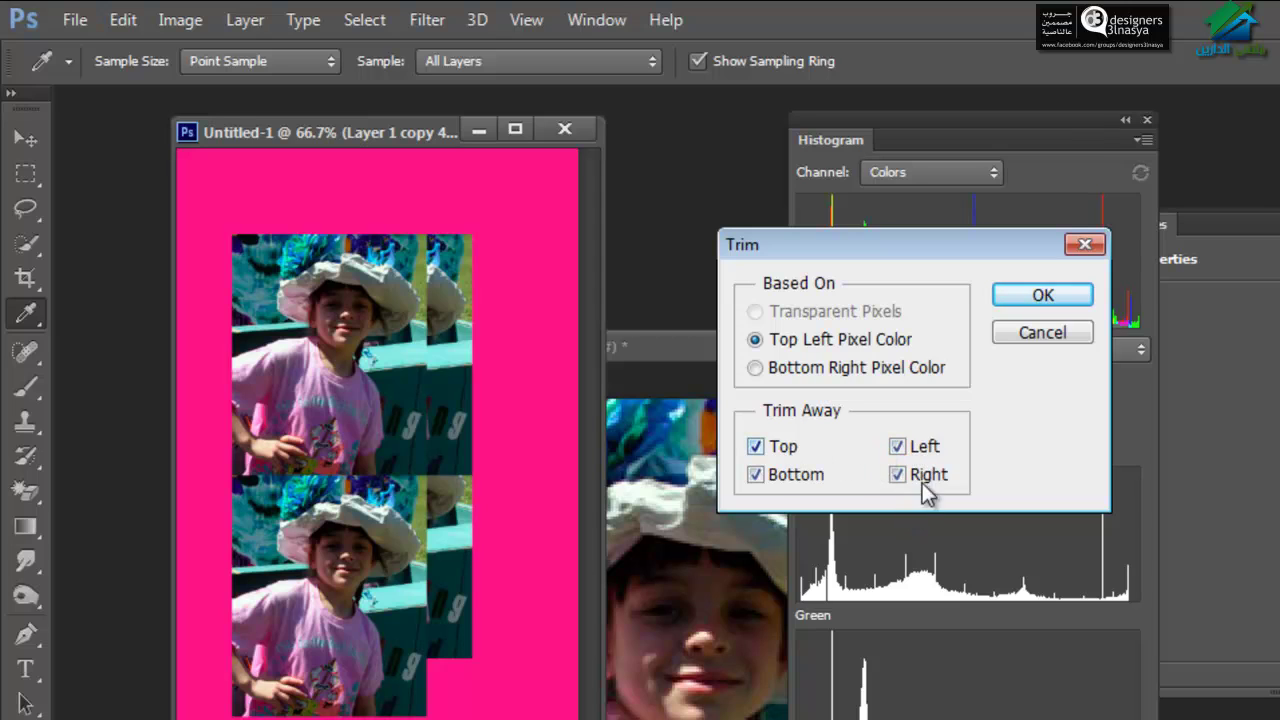
left_click(910, 450)
Step: Apply the trim to the collage and fit it on screen at a smaller view
left_click(1034, 296)
key("v")
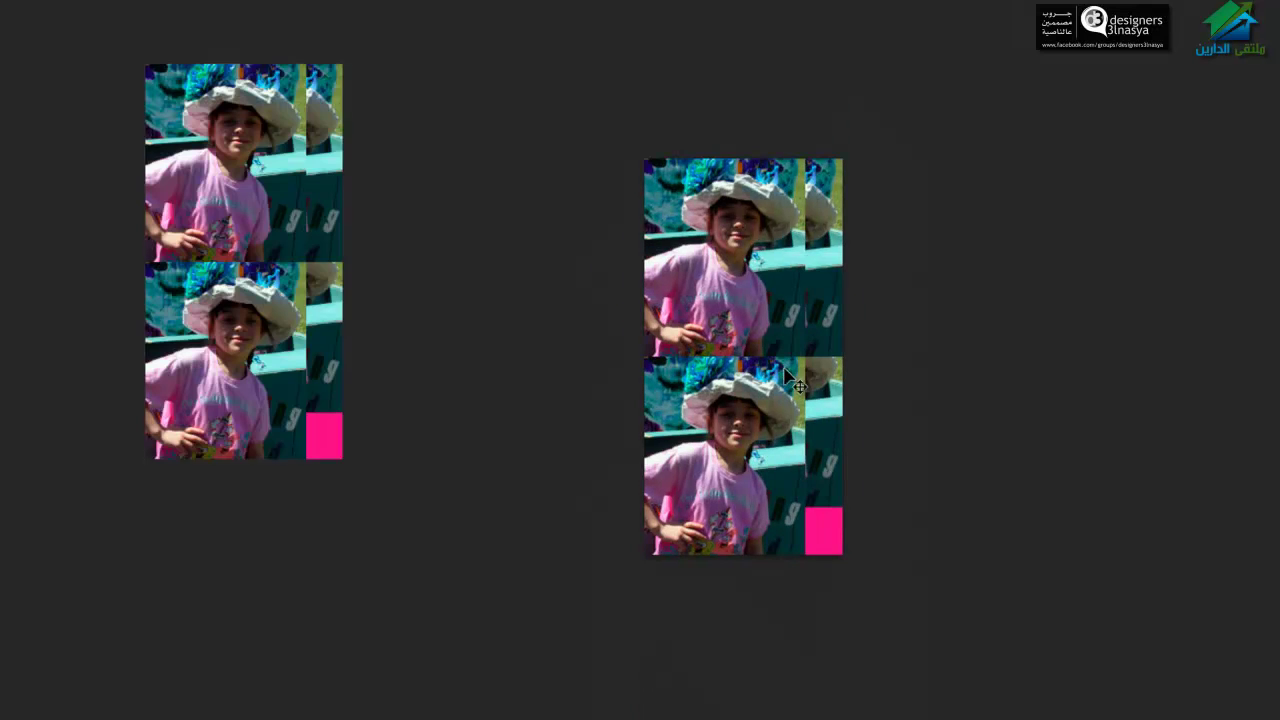
right_click(188, 250)
left_click(225, 258)
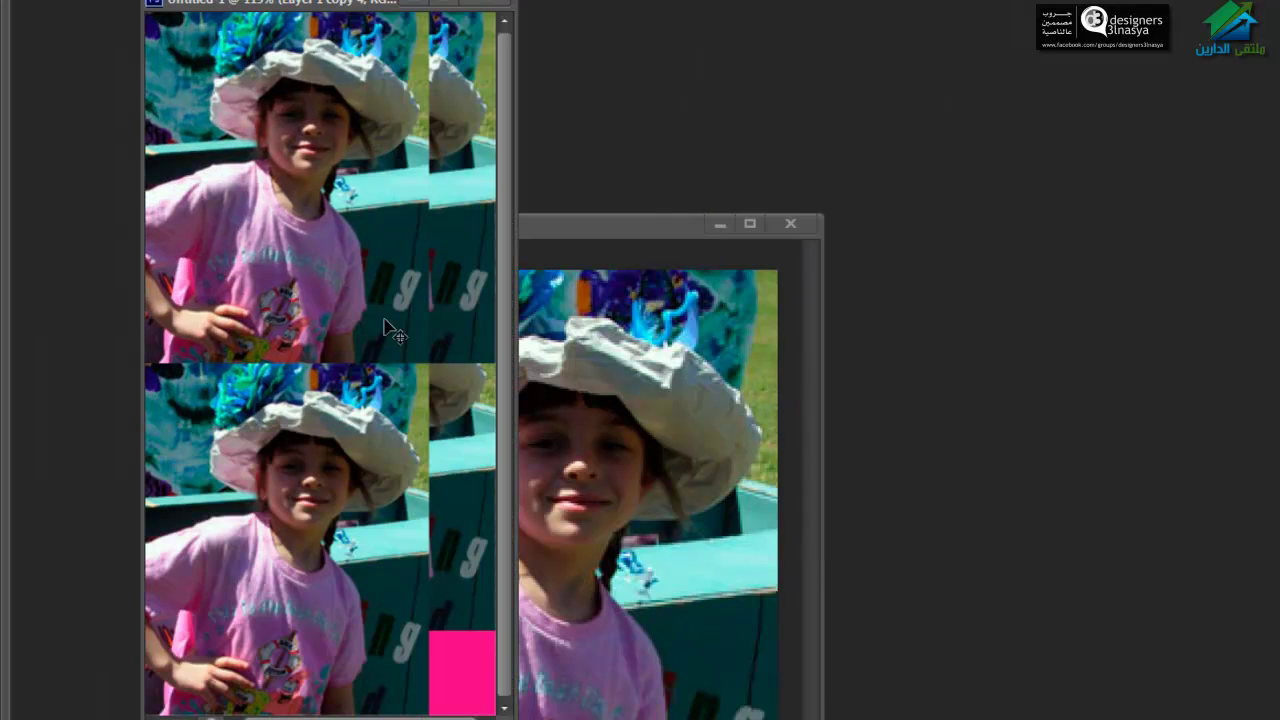
right_click(397, 298)
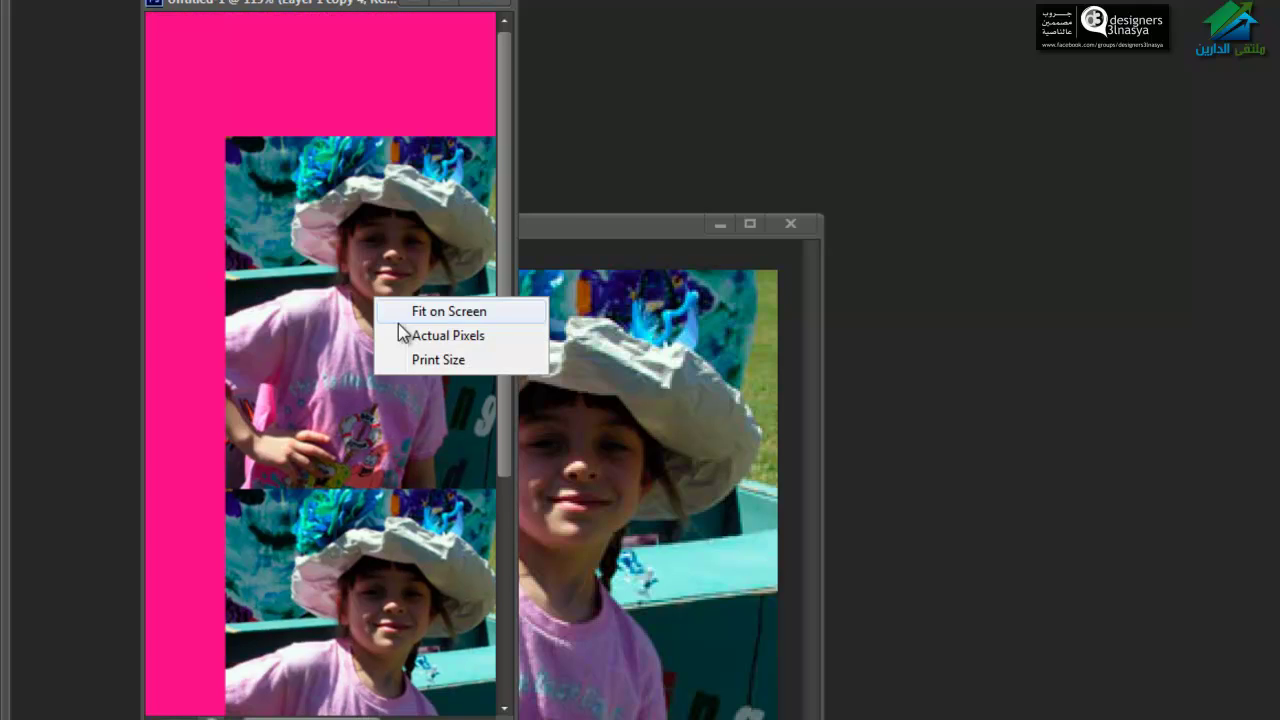
left_click(395, 314)
Step: Reveal All the canvas, reset to Essentials, and move Layer 1 copy 3 past the right edge
key("alt+i")
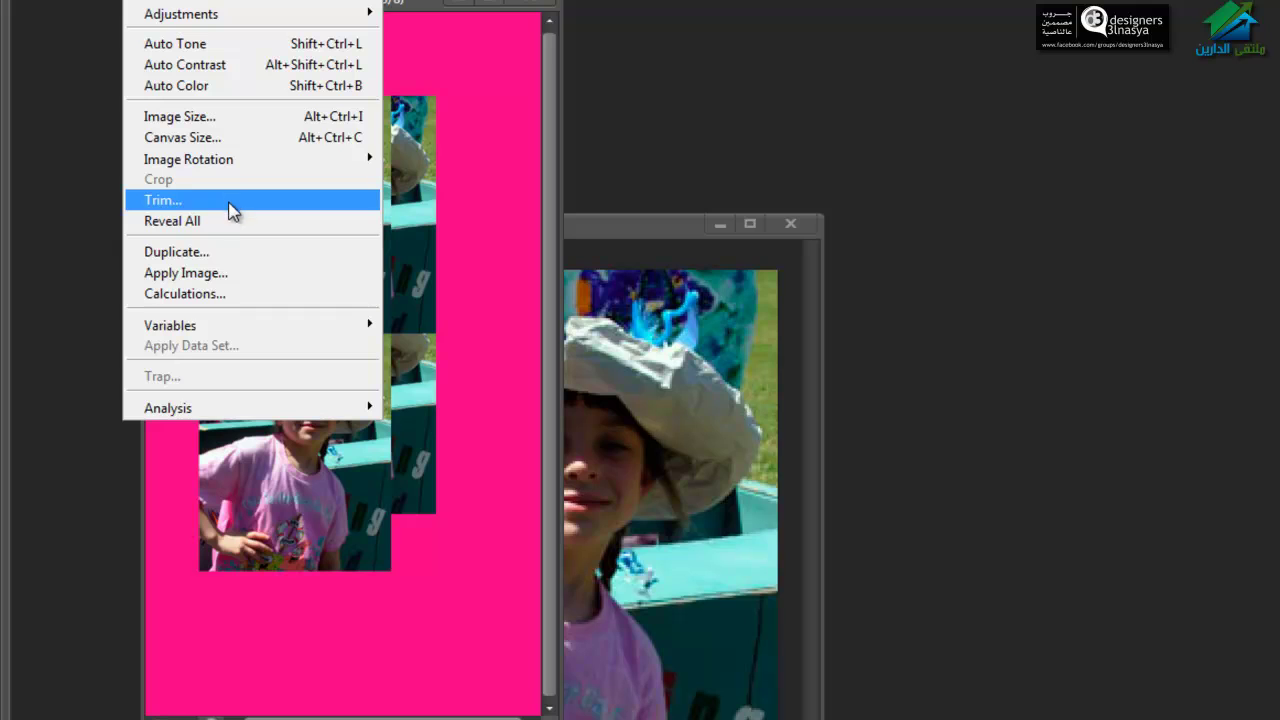
left_click(288, 222)
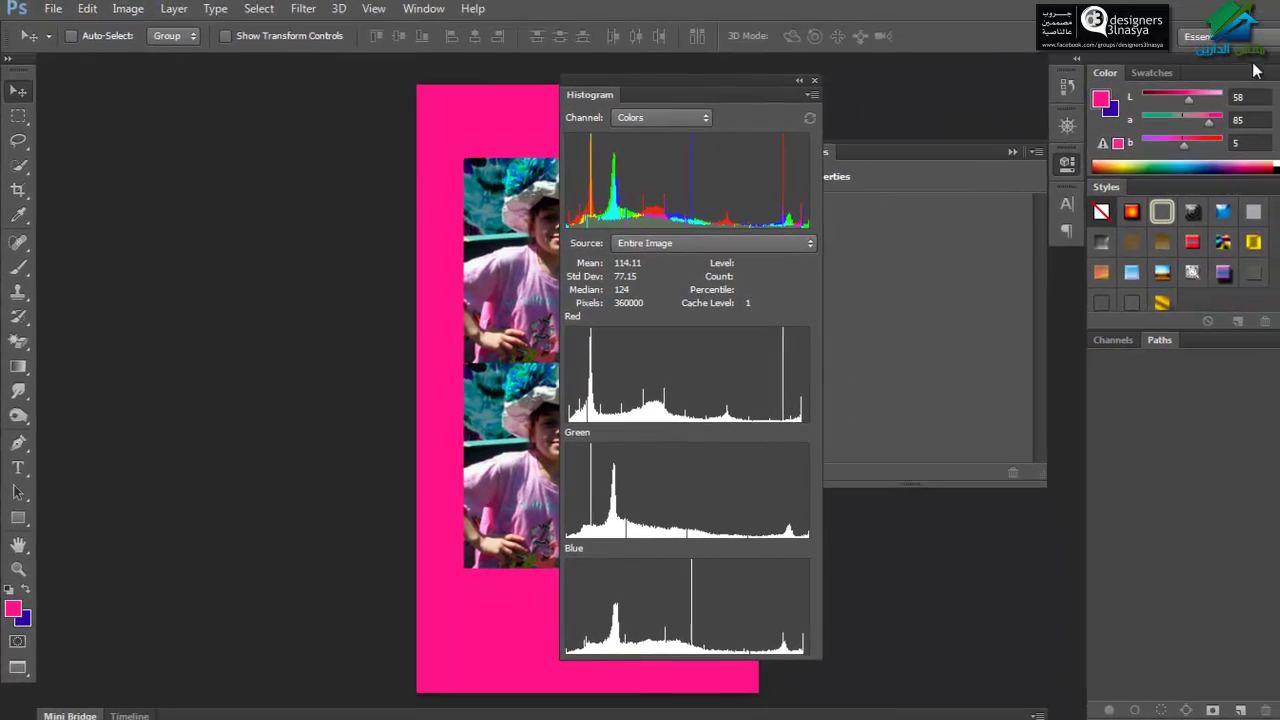
left_click(1235, 40)
left_click(1193, 214)
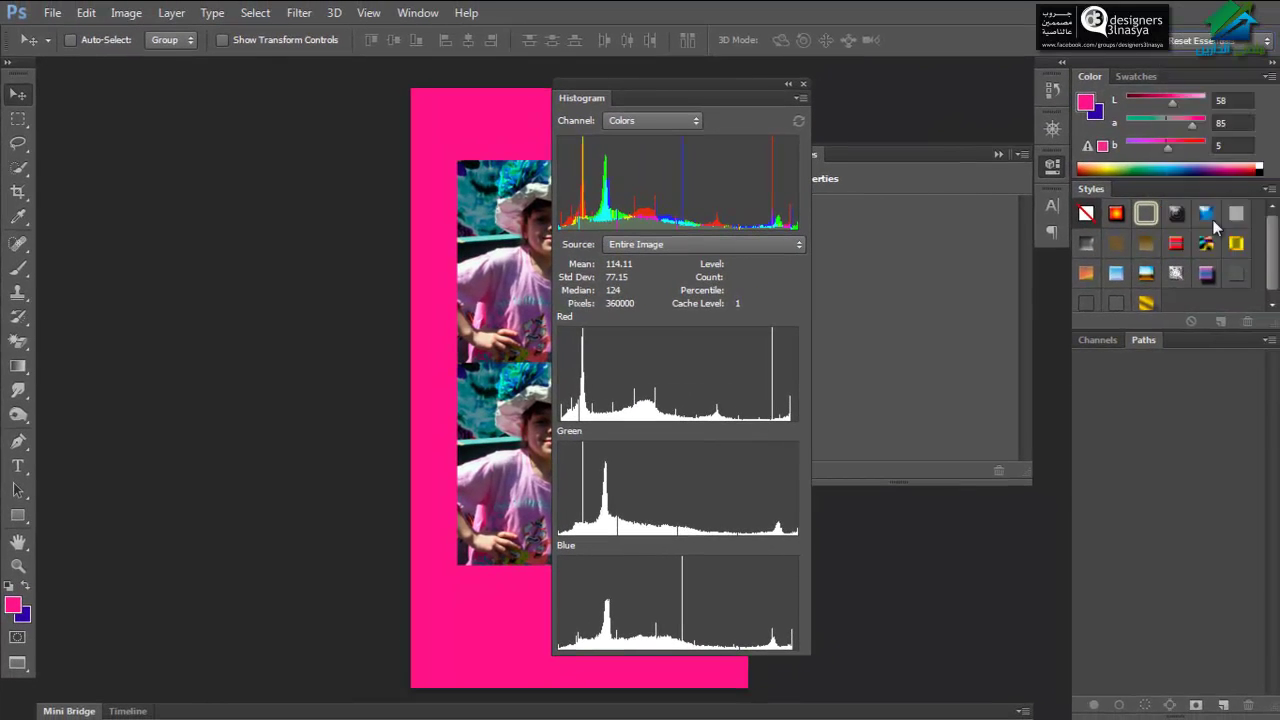
left_click_drag(527, 272, 756, 267)
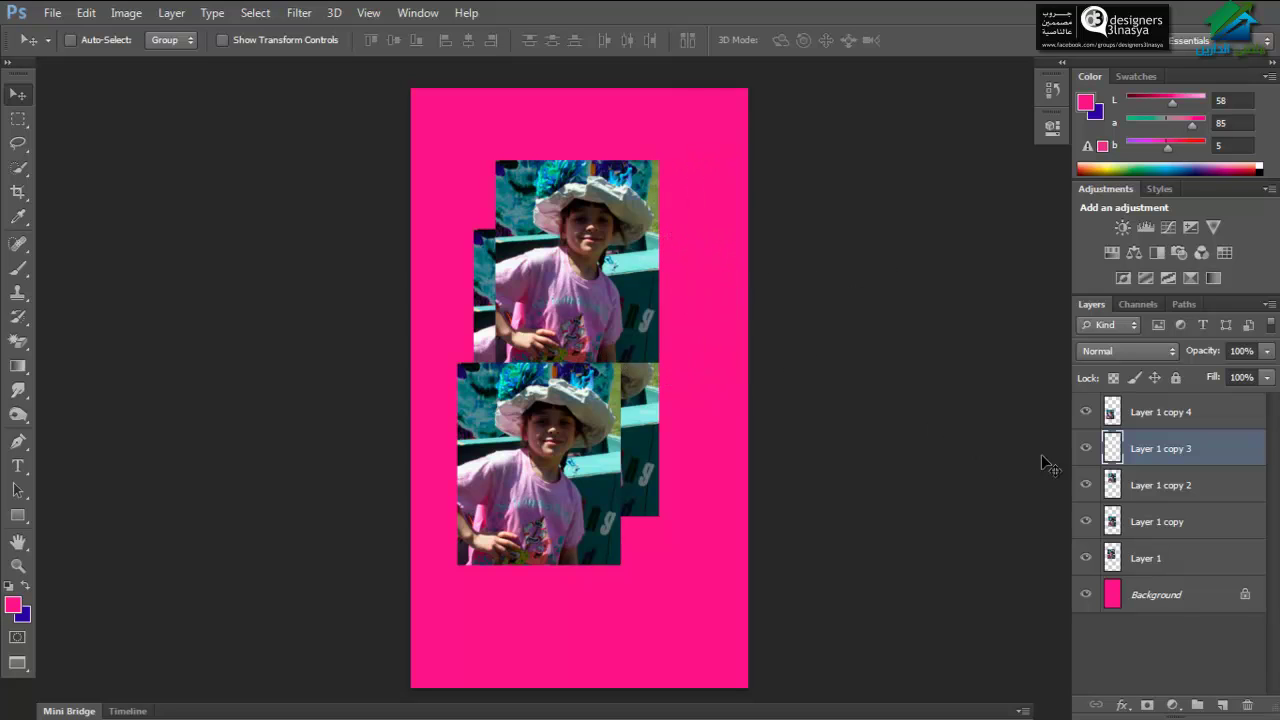
Step: Toggle Layer 1 copy 3's visibility, enlarge the canvas, and move the right photo to mid-canvas
left_click(1086, 448)
left_click(1086, 448)
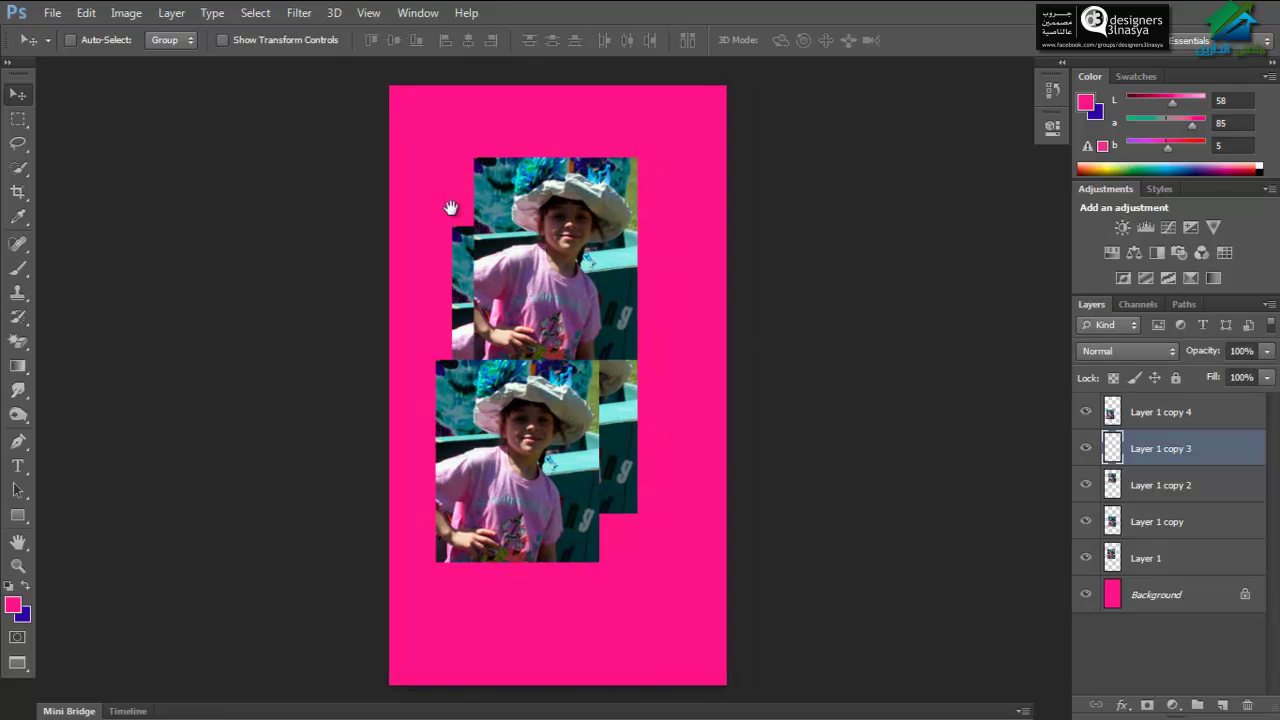
left_click(96, 13)
mouse_move(126, 13)
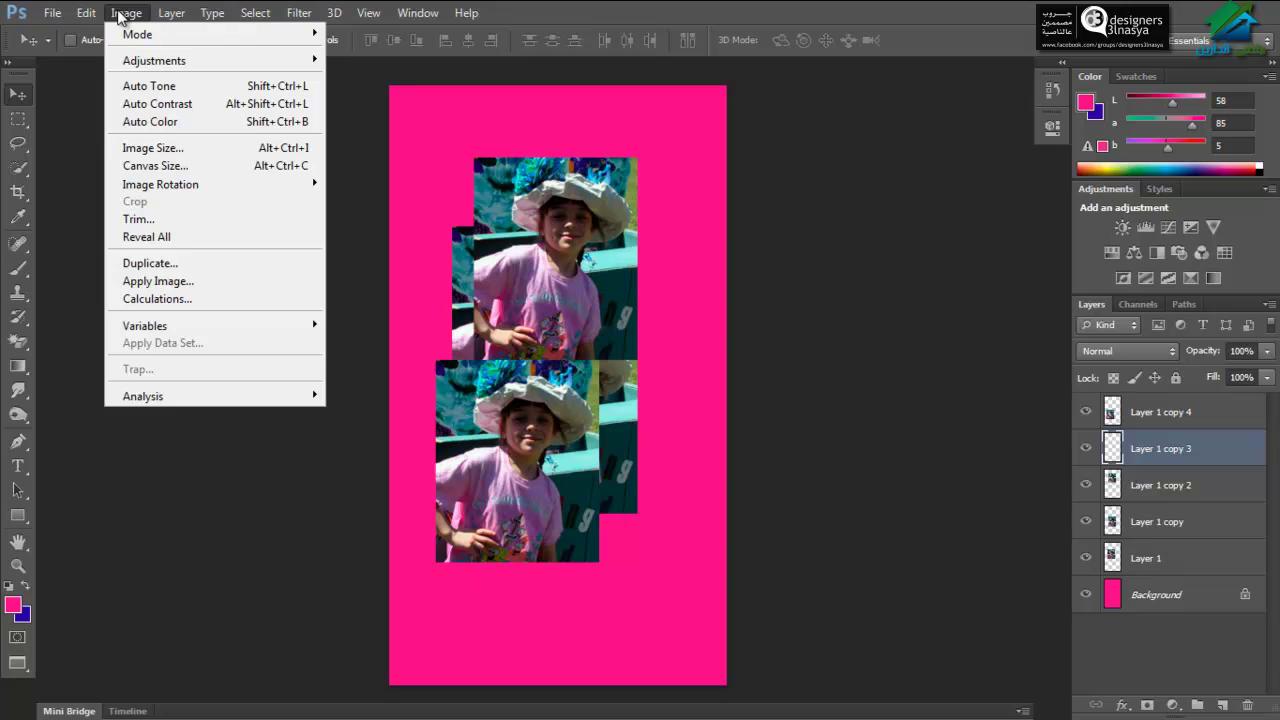
left_click(190, 246)
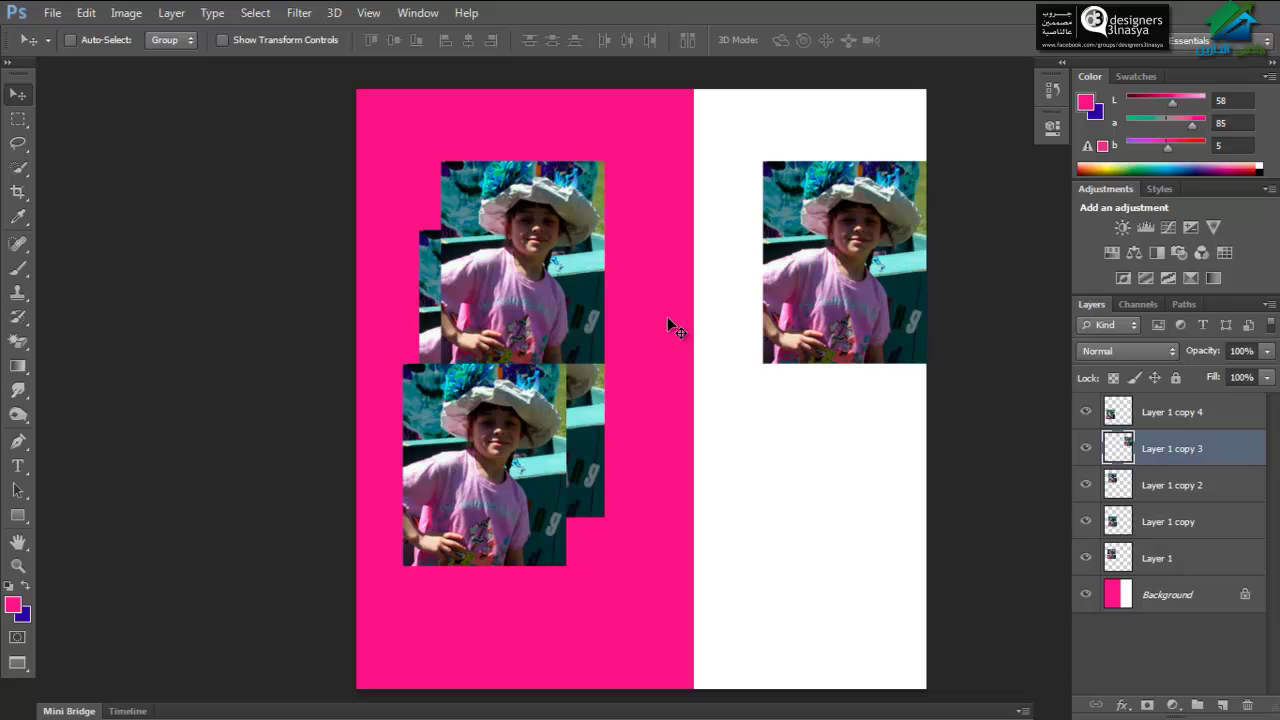
mouse_move(828, 268)
left_mouse_down()
mouse_move(828, 470)
mouse_move(926, 476)
left_mouse_up()
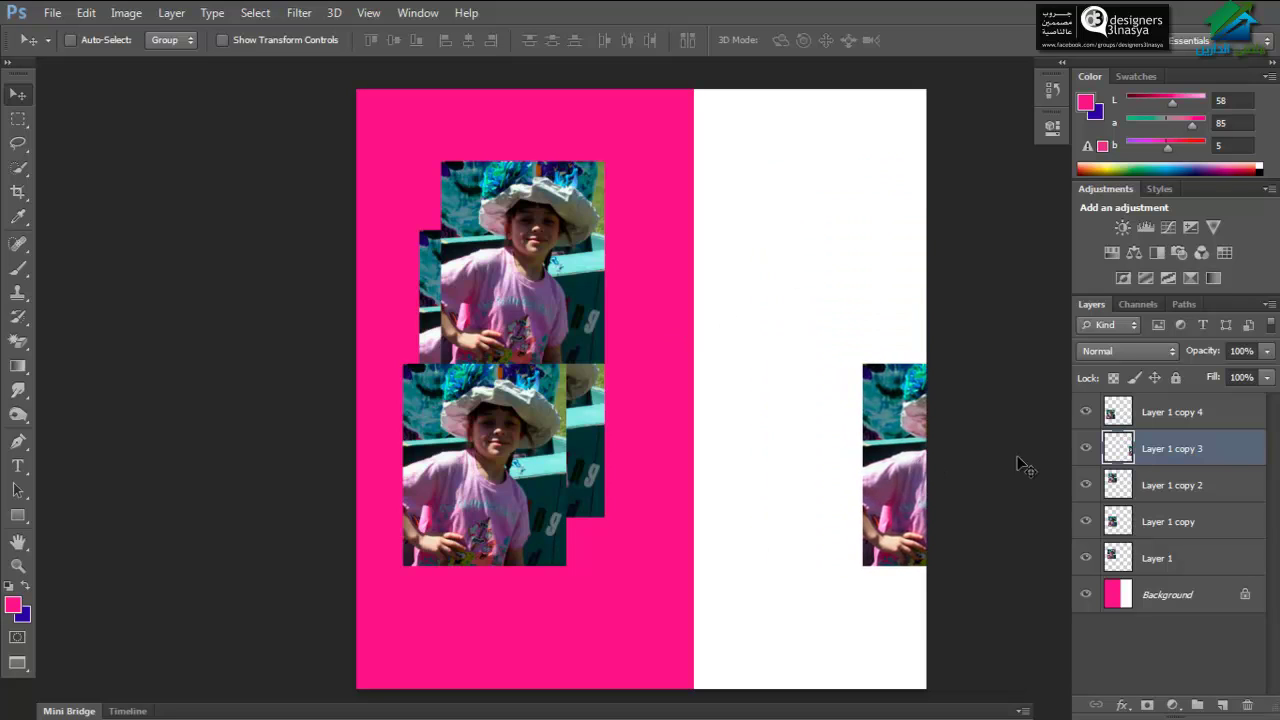
left_click(1085, 448)
Step: Reveal All hidden content and move the right-hand photo left into the white area
left_click(127, 13)
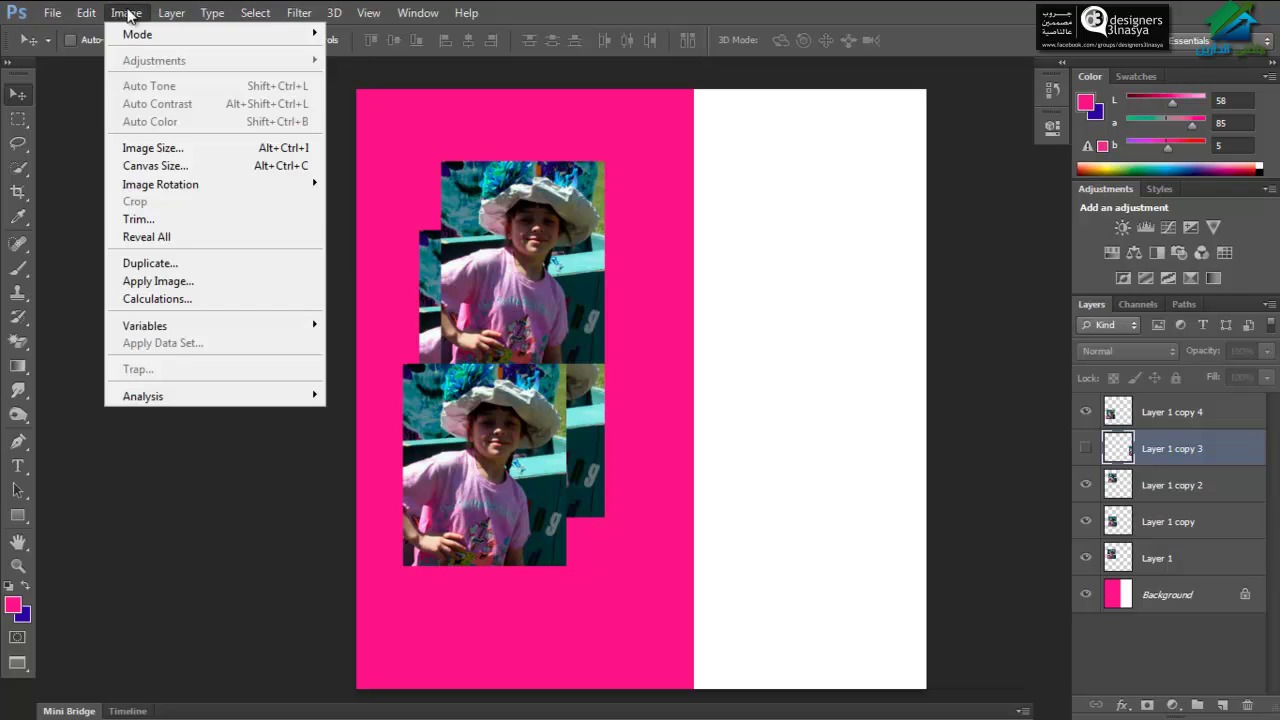
left_click(184, 238)
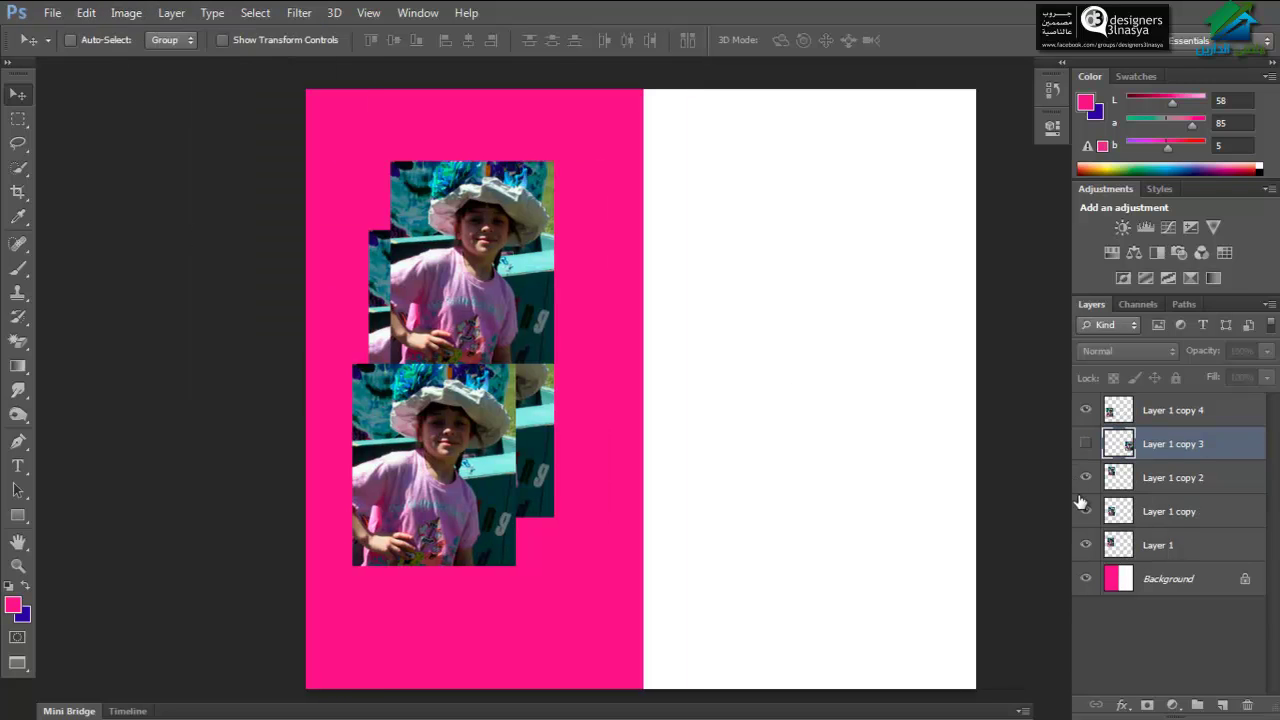
left_click(1085, 443)
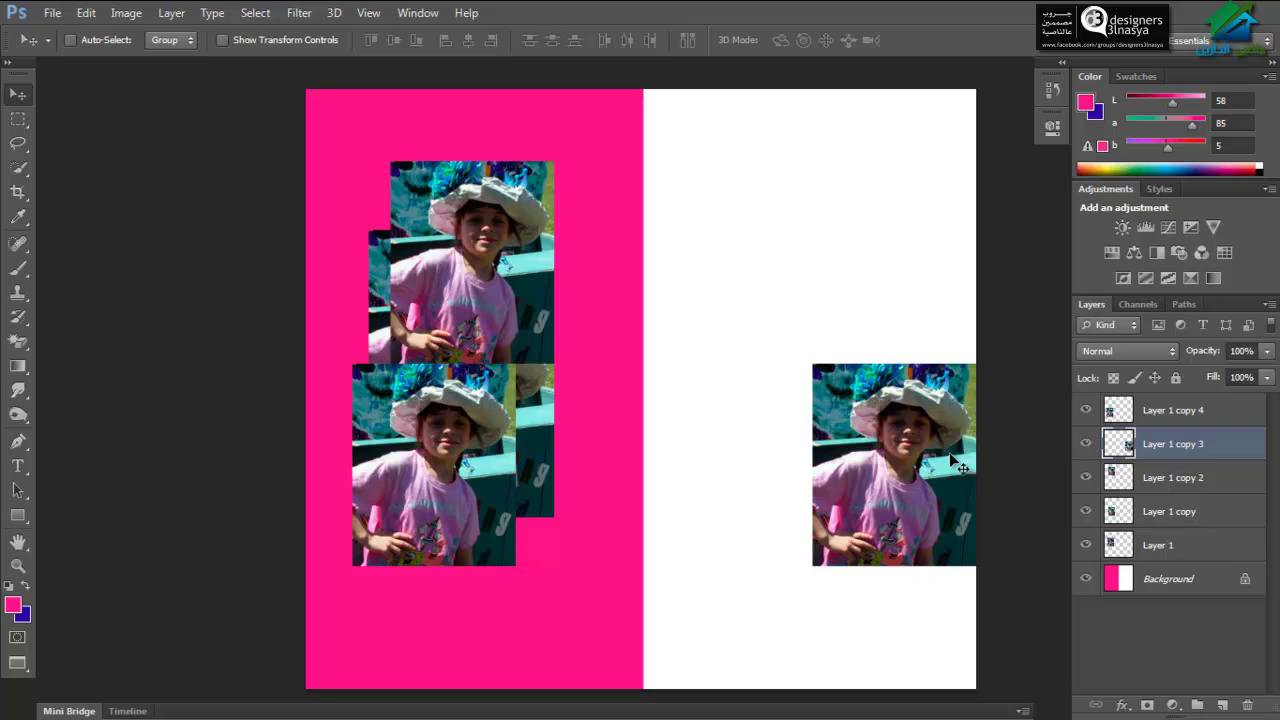
left_click_drag(940, 470, 986, 364)
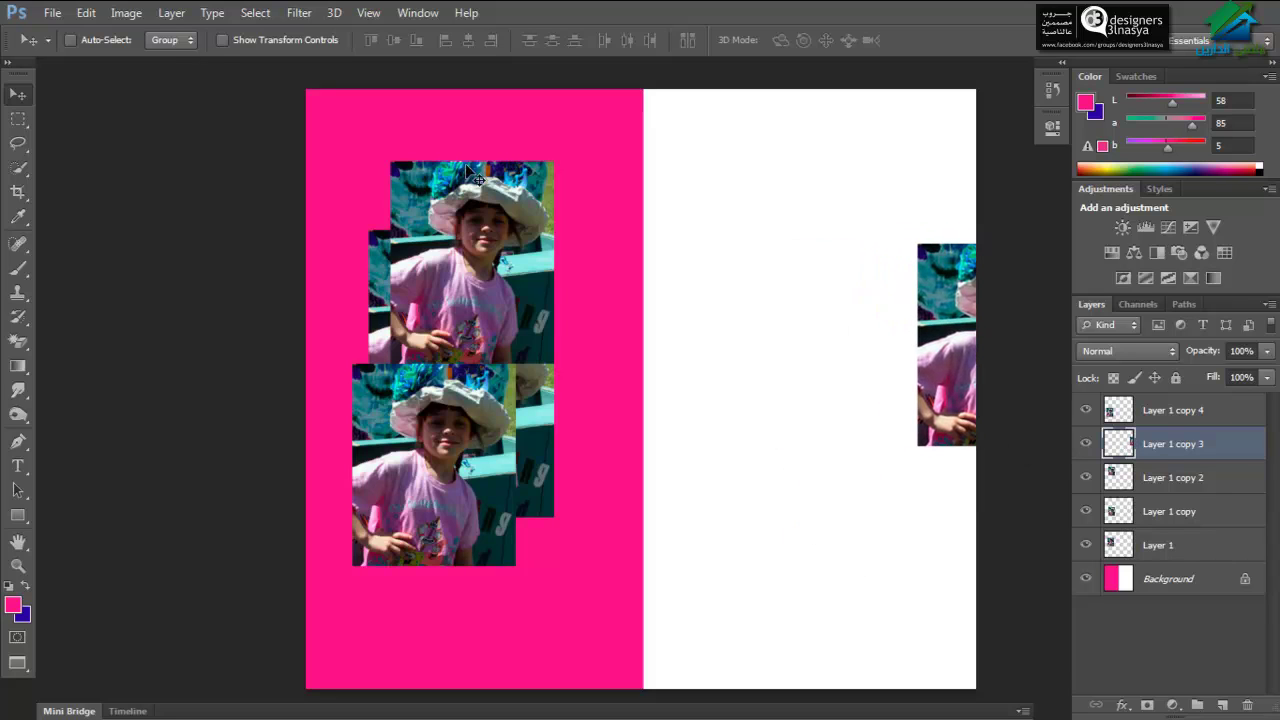
left_click(125, 13)
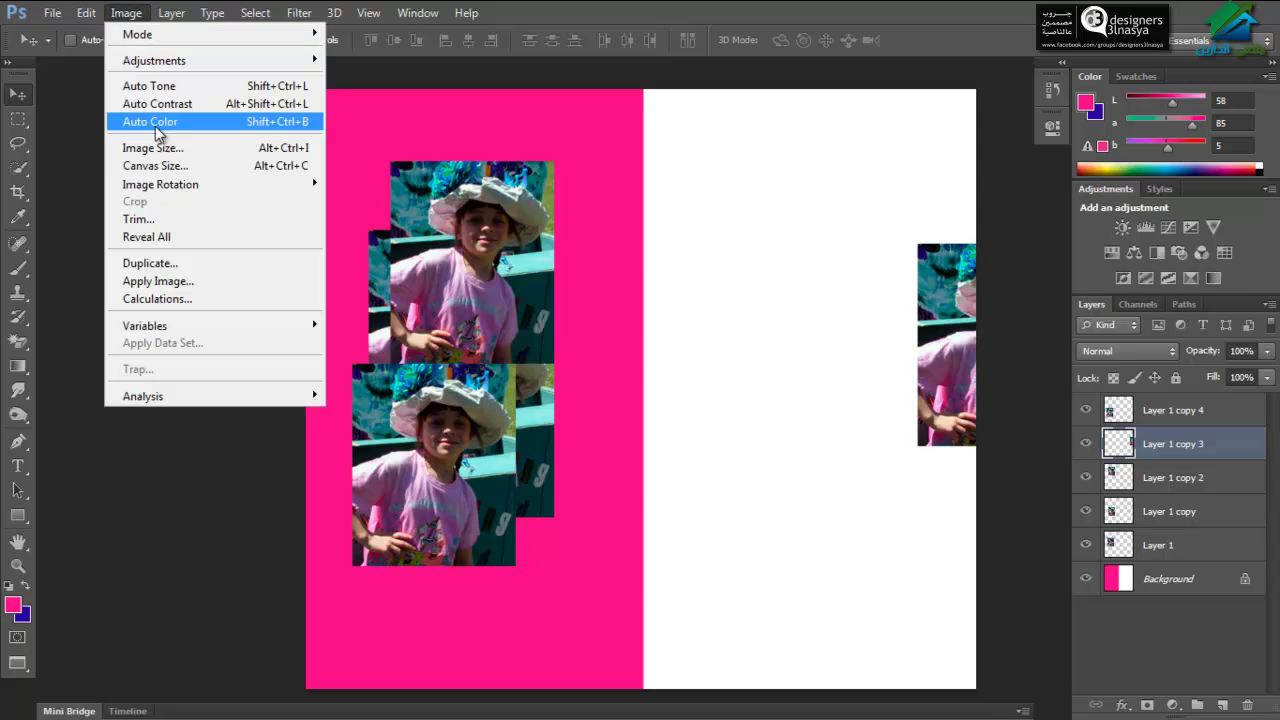
left_click(199, 245)
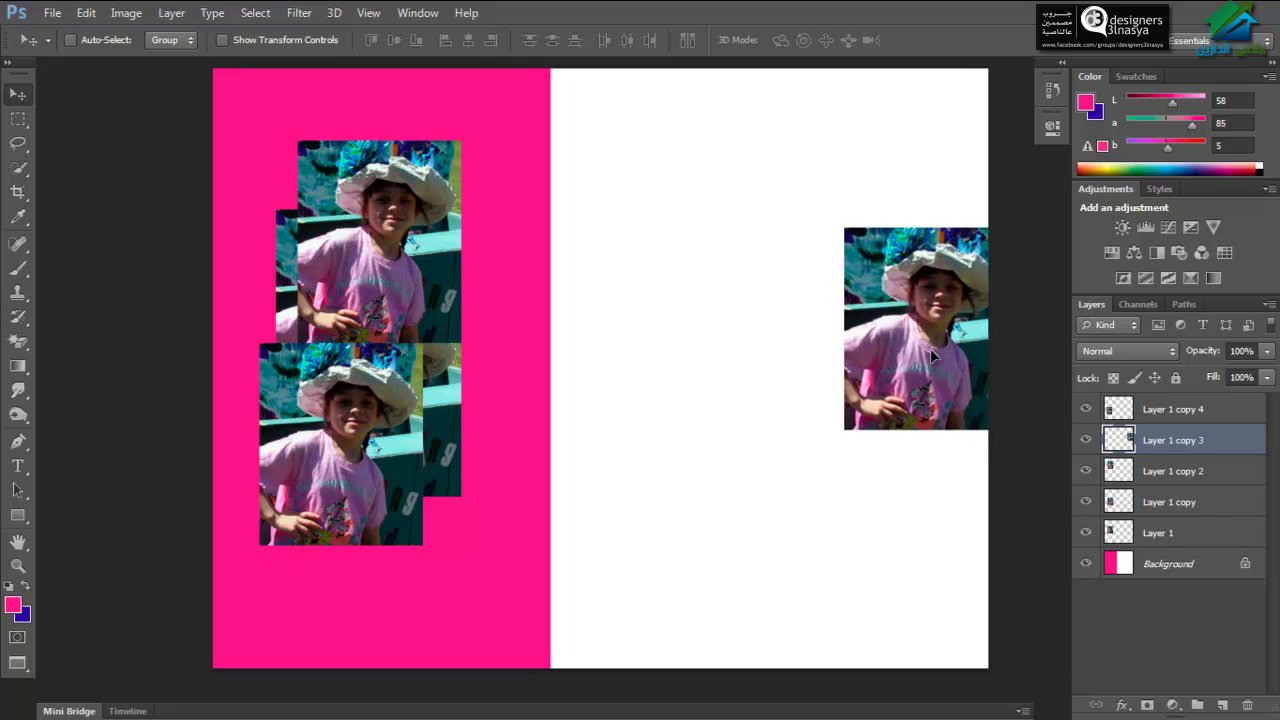
left_click_drag(921, 345, 812, 364)
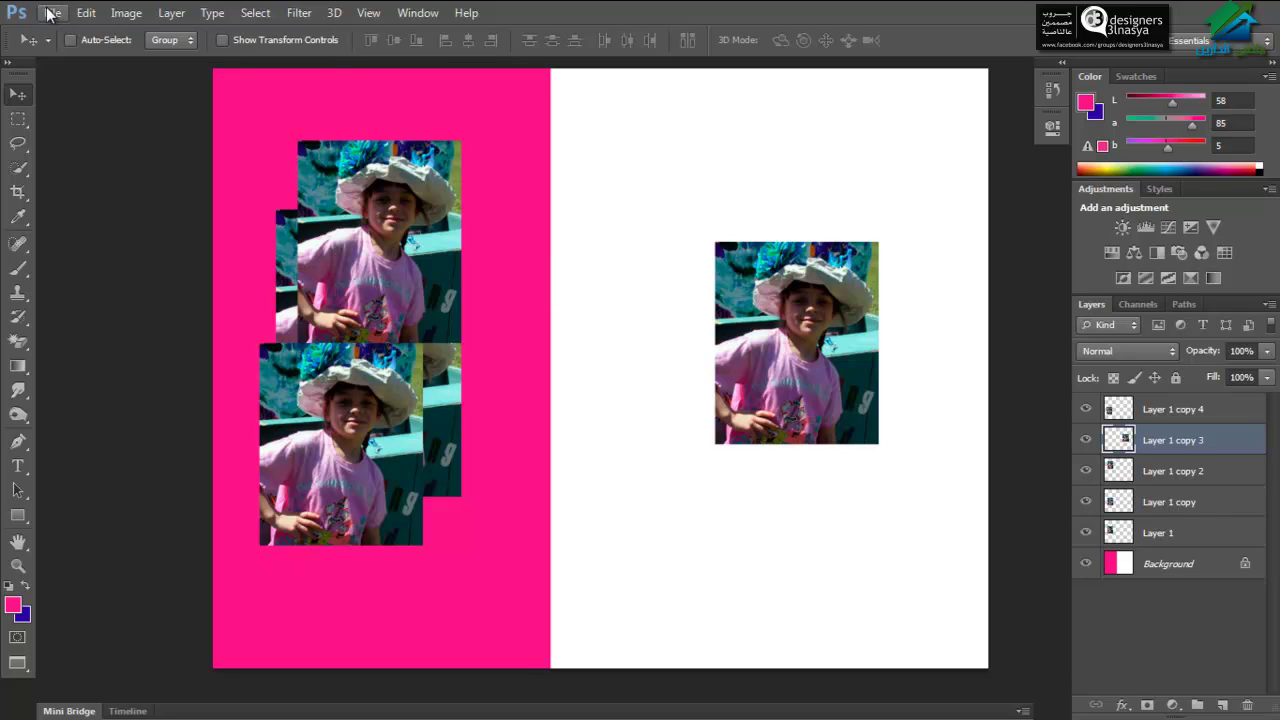
Step: Look over the Image menu commands without choosing any
left_click(126, 13)
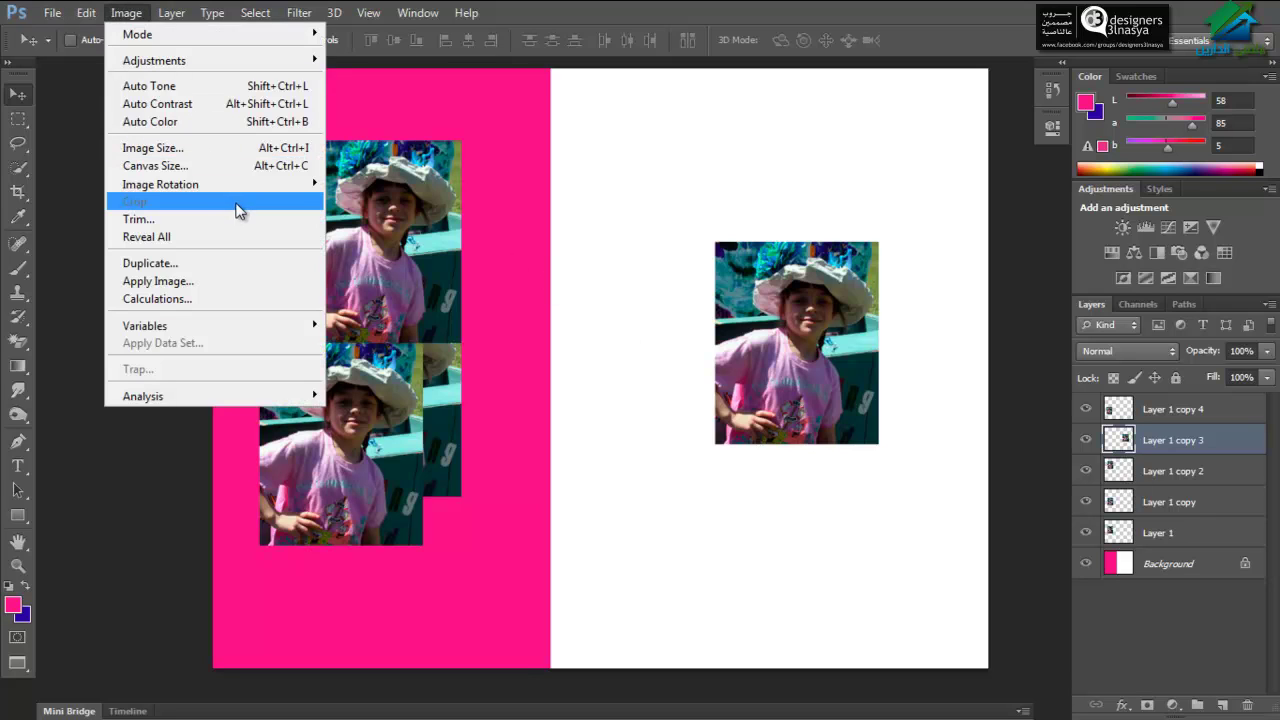
left_click(561, 223)
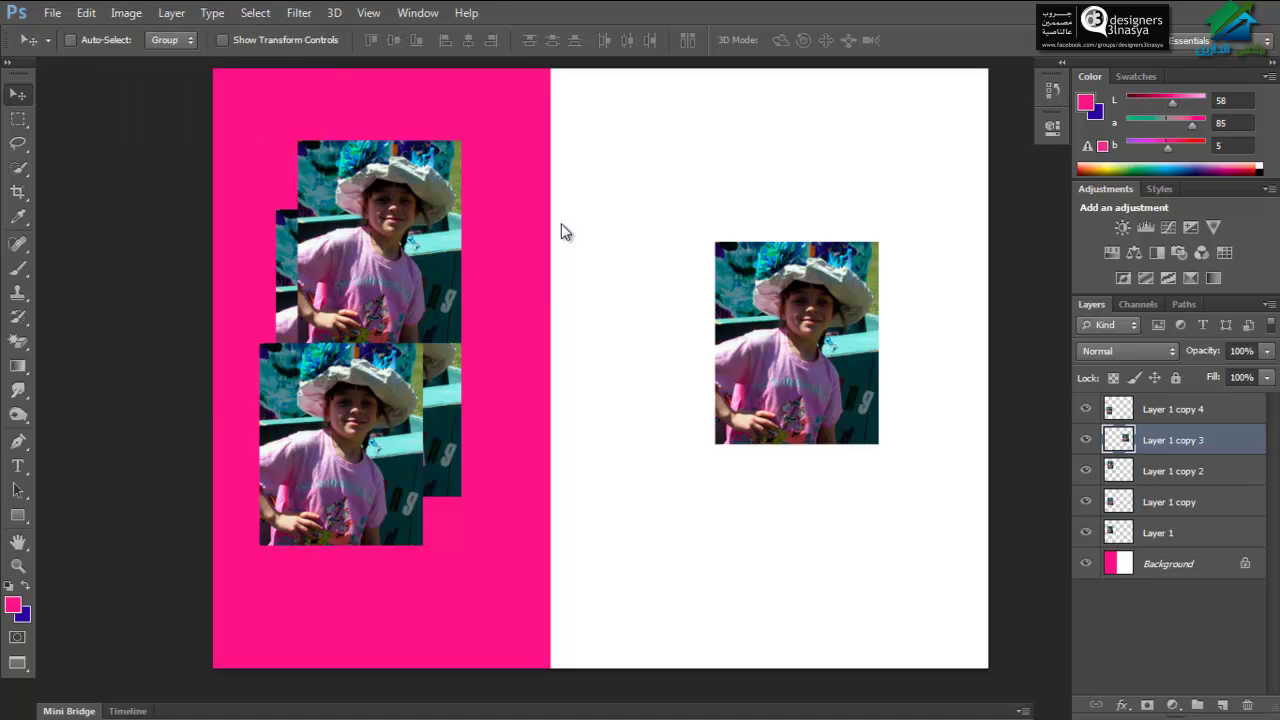
left_click(126, 13)
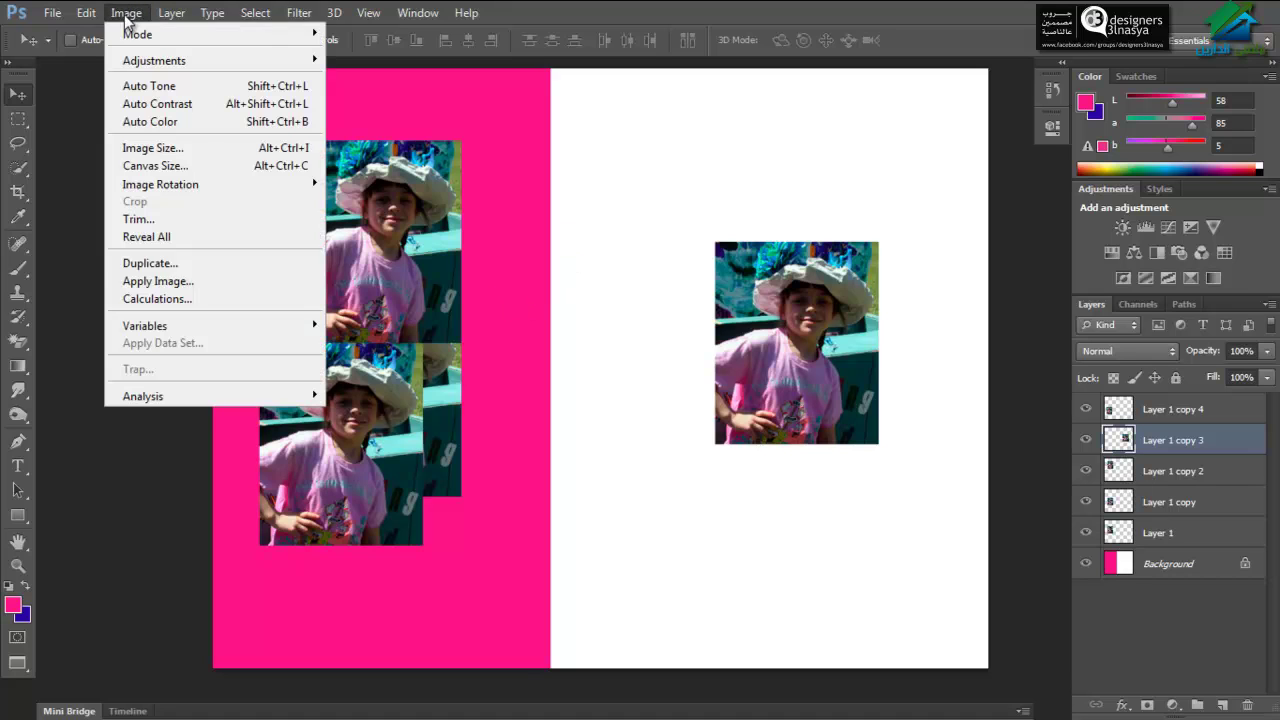
left_click(619, 251)
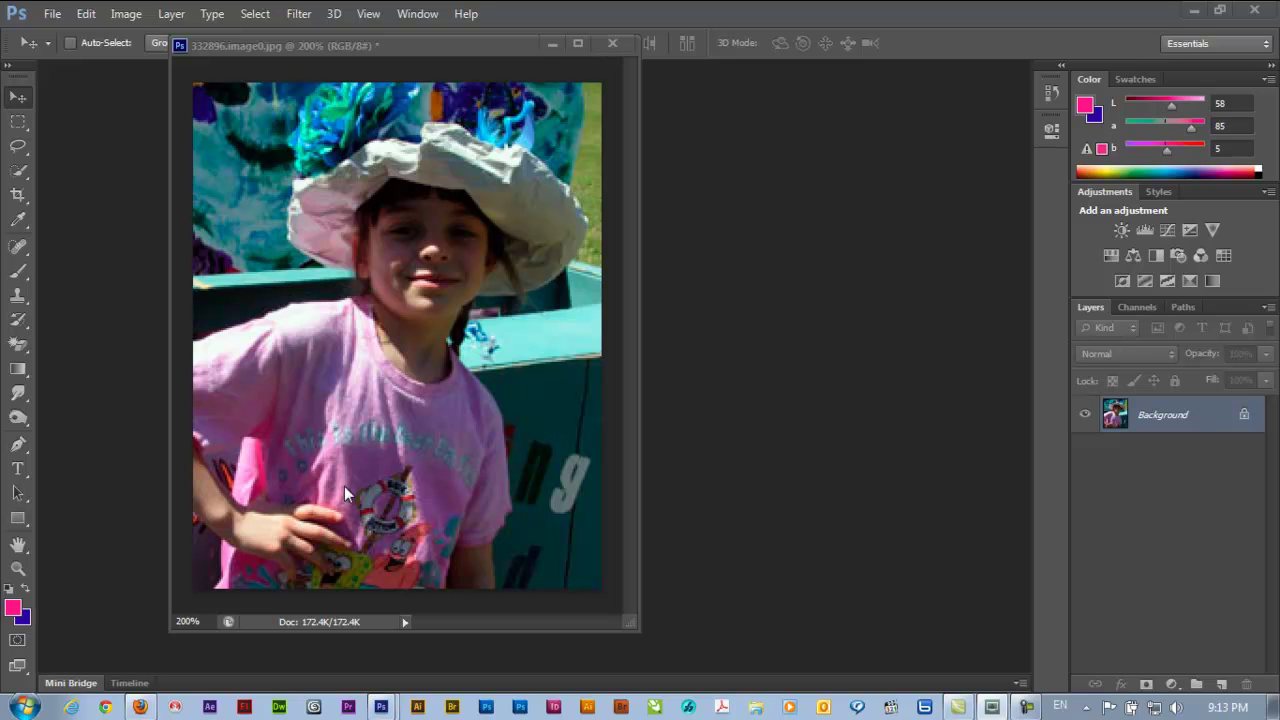
Step: Open Color Libraries from the foreground colour picker and list the Pantone colour books
left_click(12, 610)
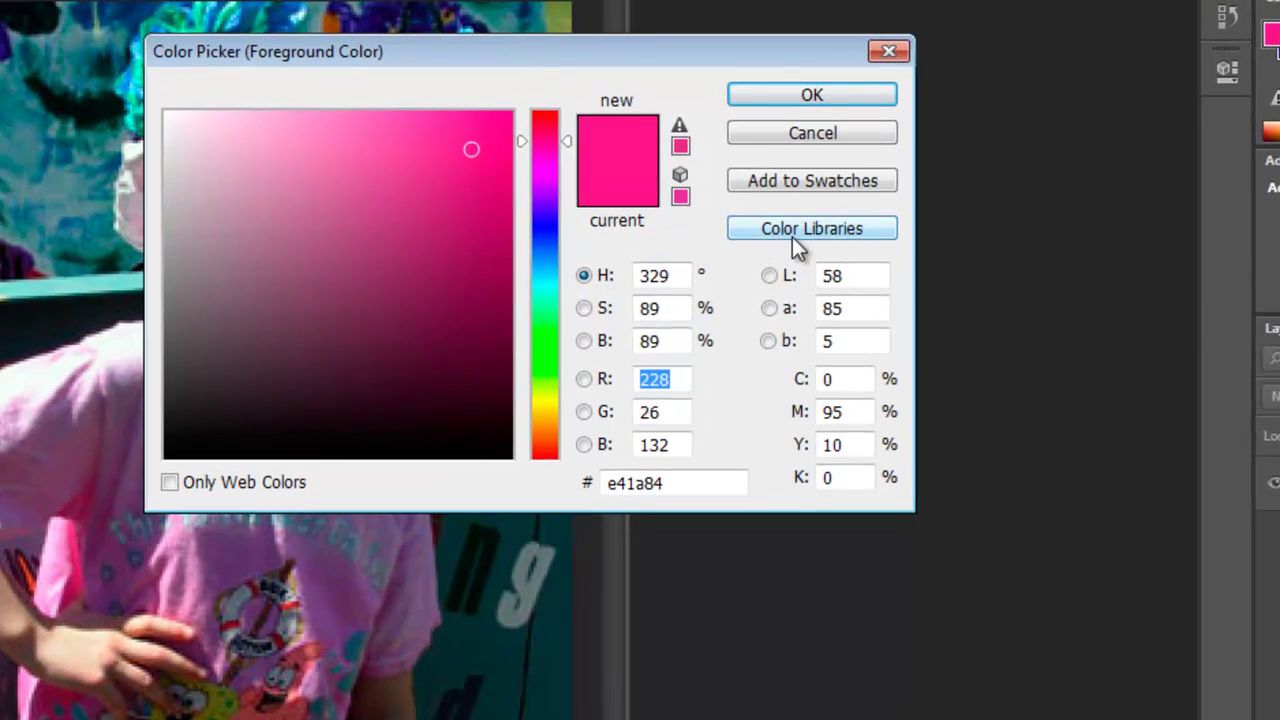
left_click(791, 232)
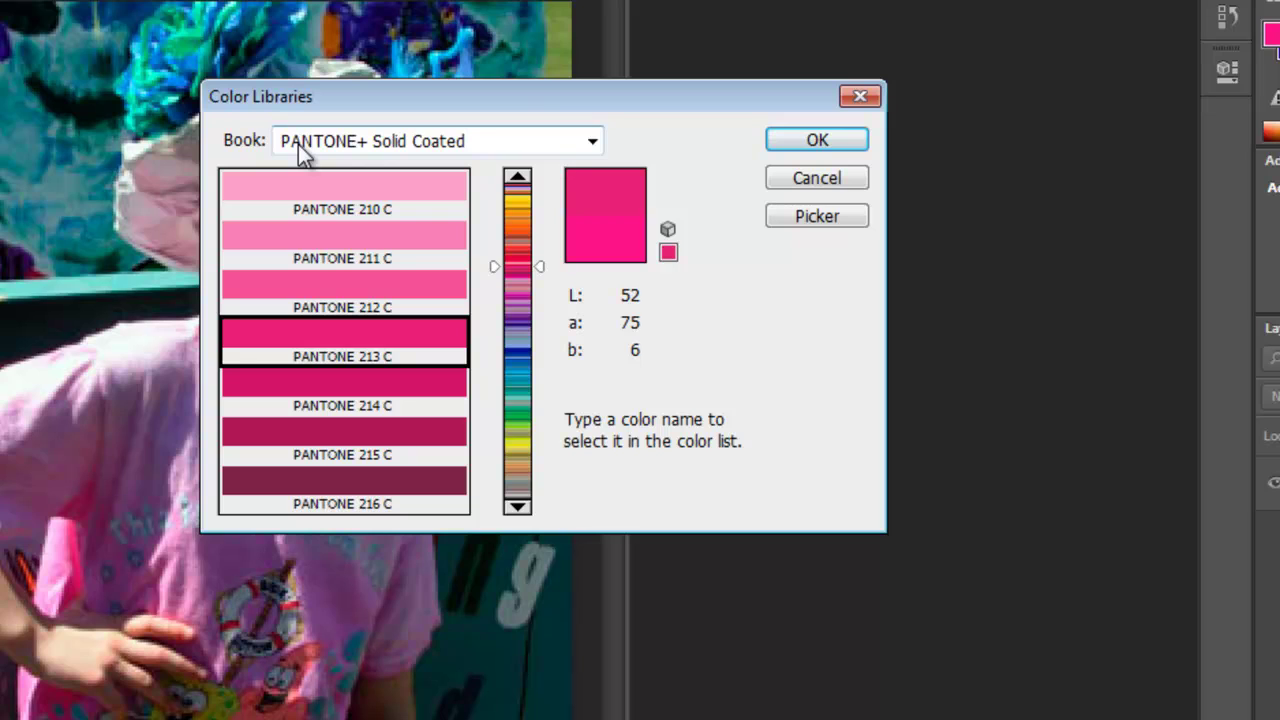
left_click(473, 143)
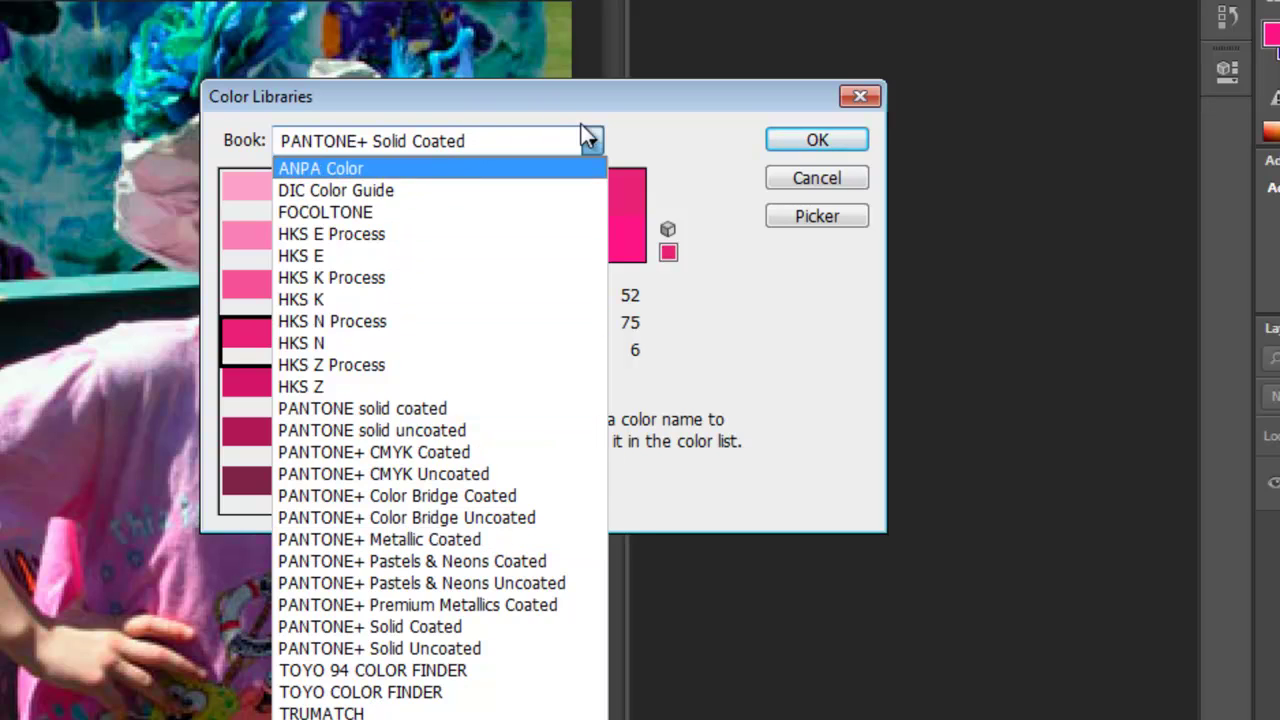
Step: Browse the Color Libraries book list, leaving the book unchanged
left_click(661, 130)
left_click(533, 140)
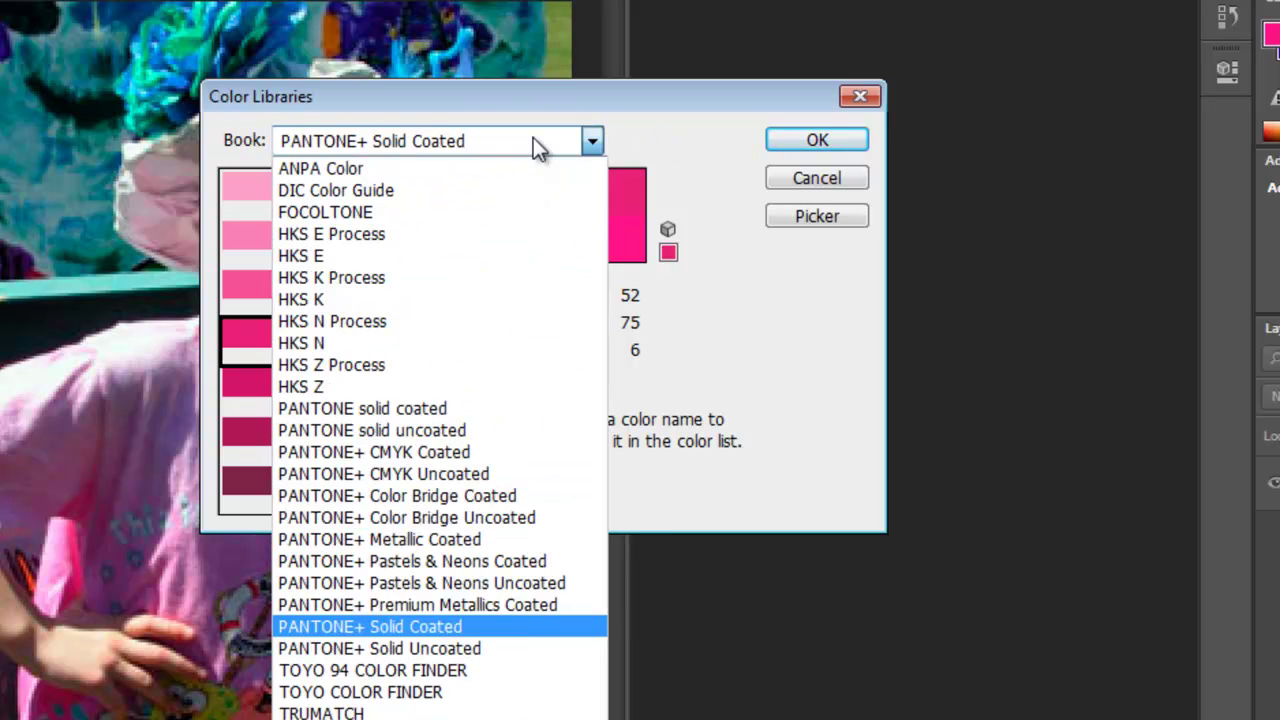
left_click(712, 117)
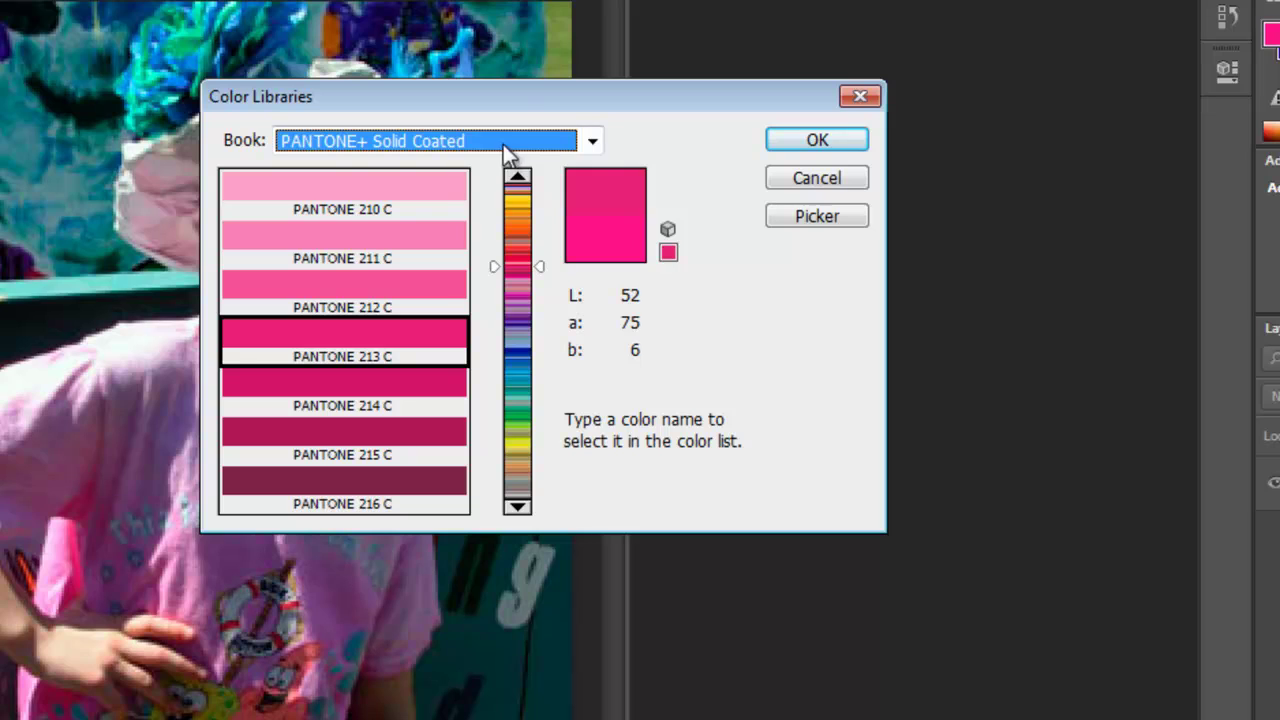
left_click(448, 140)
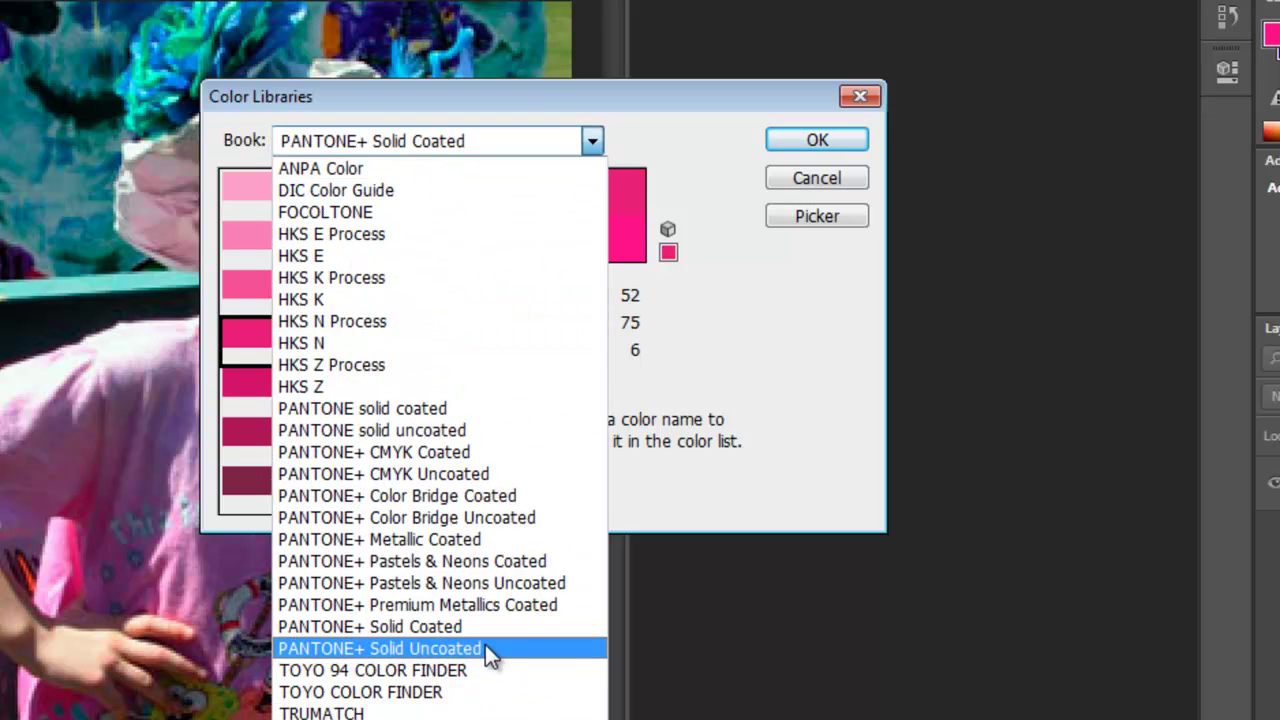
left_click(730, 300)
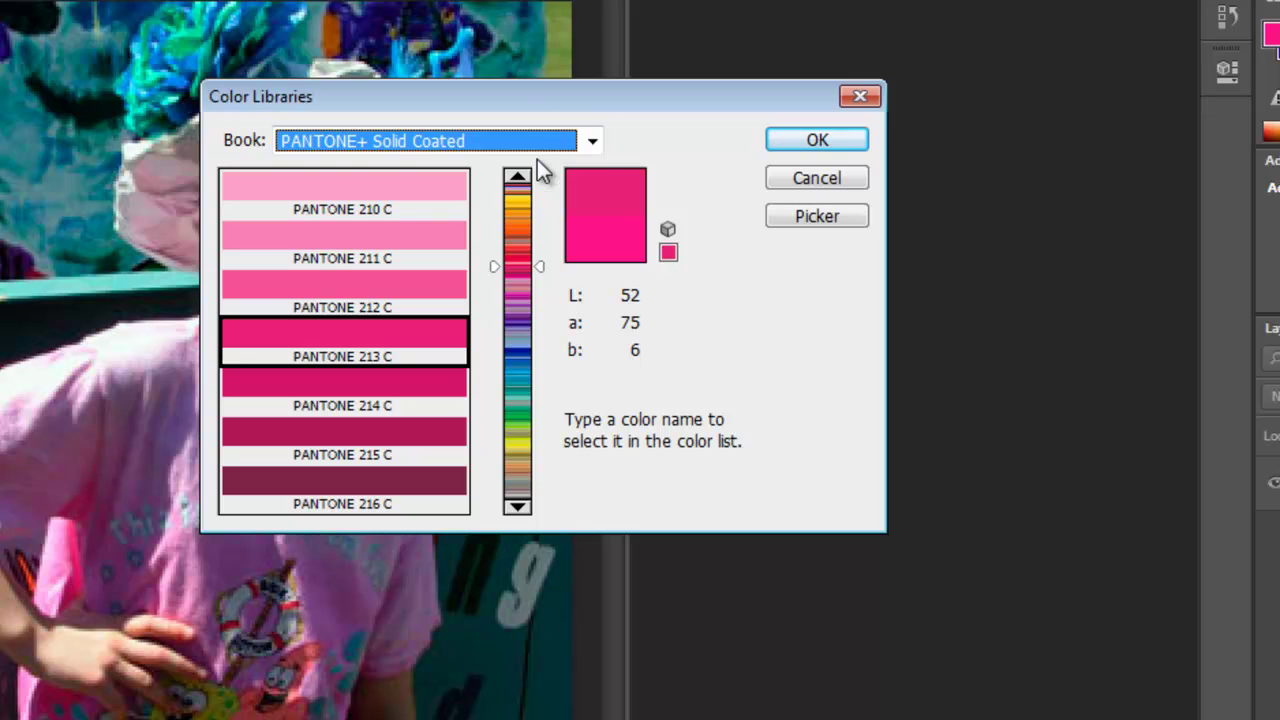
Step: Switch the book to PANTONE+ Solid Uncoated, then back to PANTONE+ Solid Coated
left_click(545, 142)
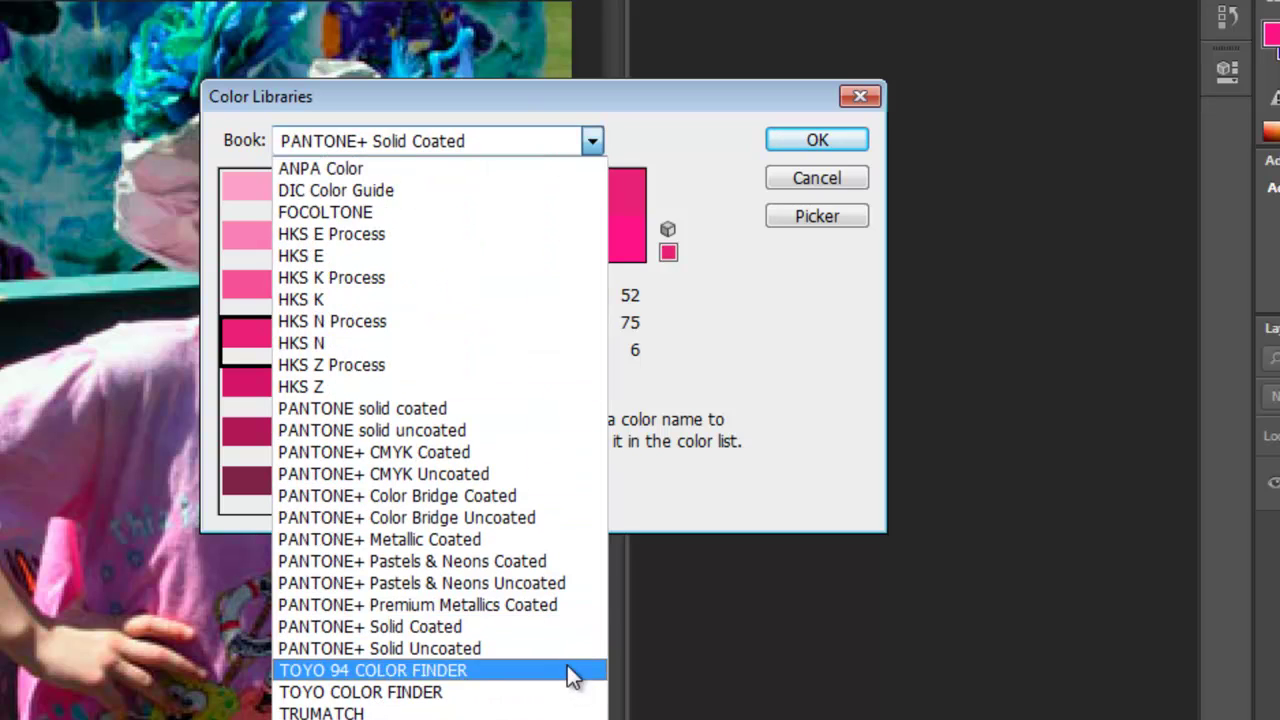
left_click(561, 652)
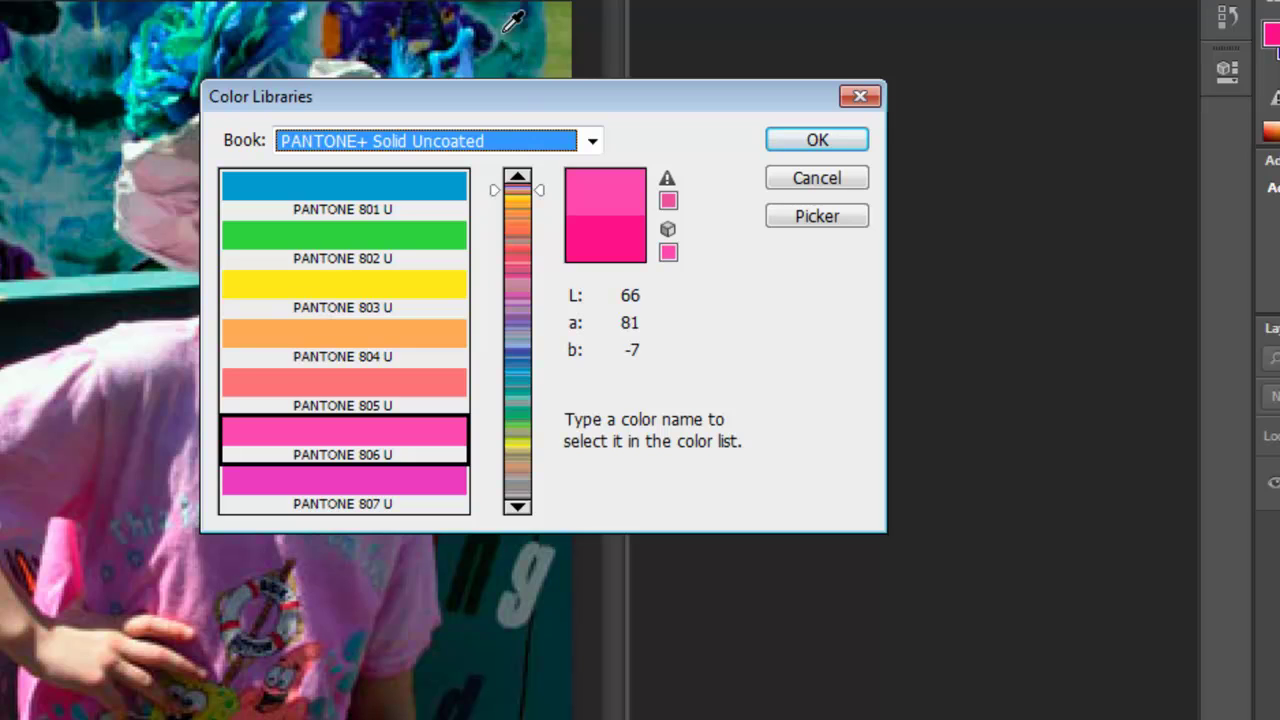
left_click(508, 143)
left_click(536, 631)
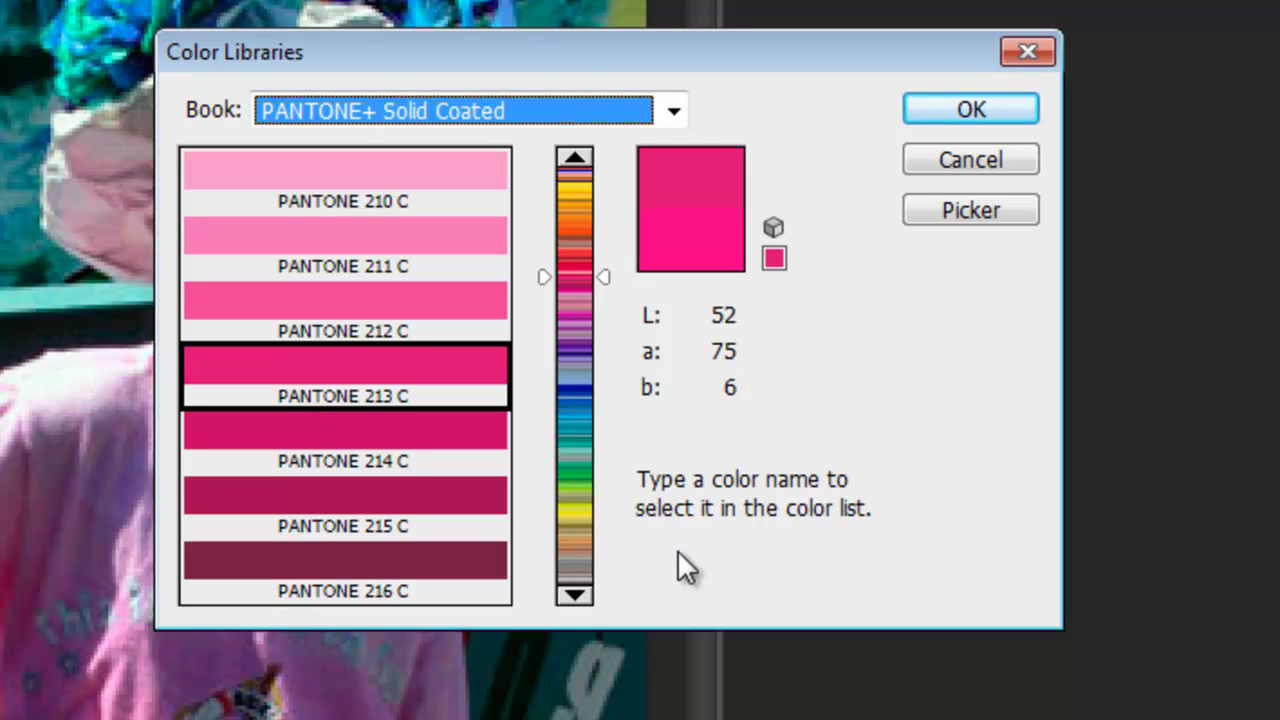
Step: Select the PANTONE 212 C swatch (L 60, a 67, b -2), moving the Color Libraries dialog aside
left_click_drag(562, 57, 591, 55)
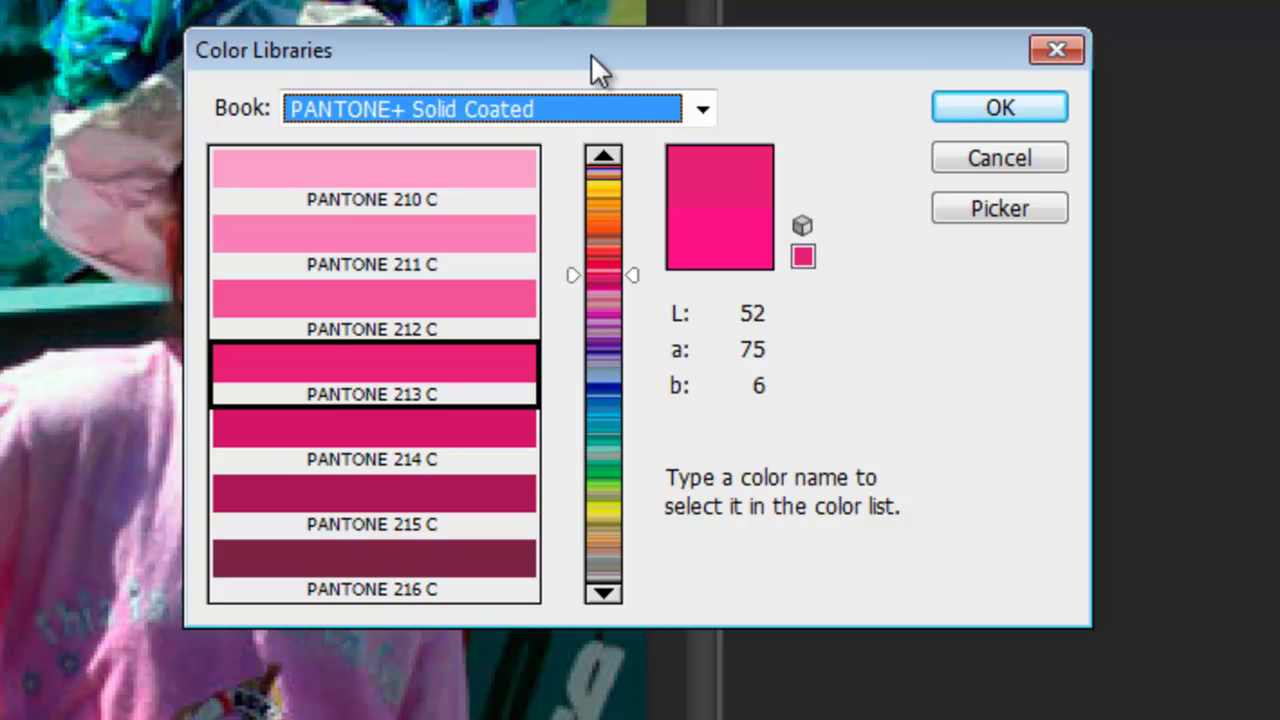
left_click(341, 297)
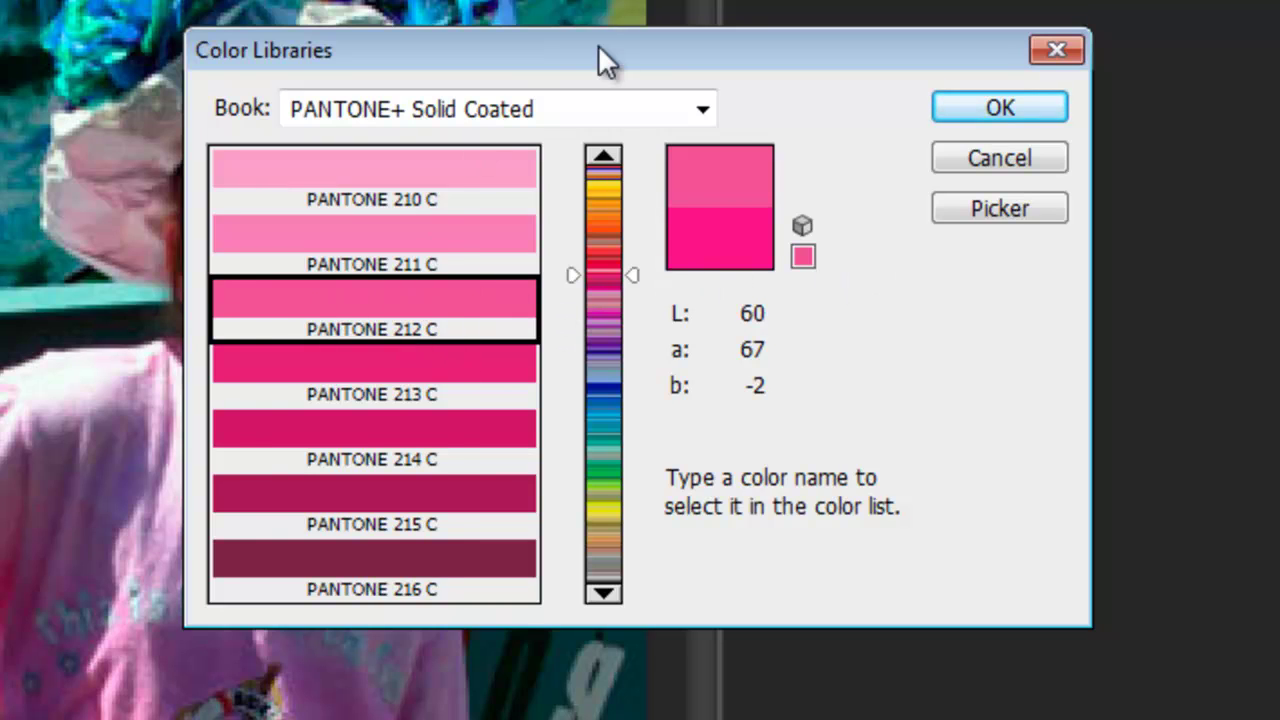
left_click_drag(598, 44, 658, 62)
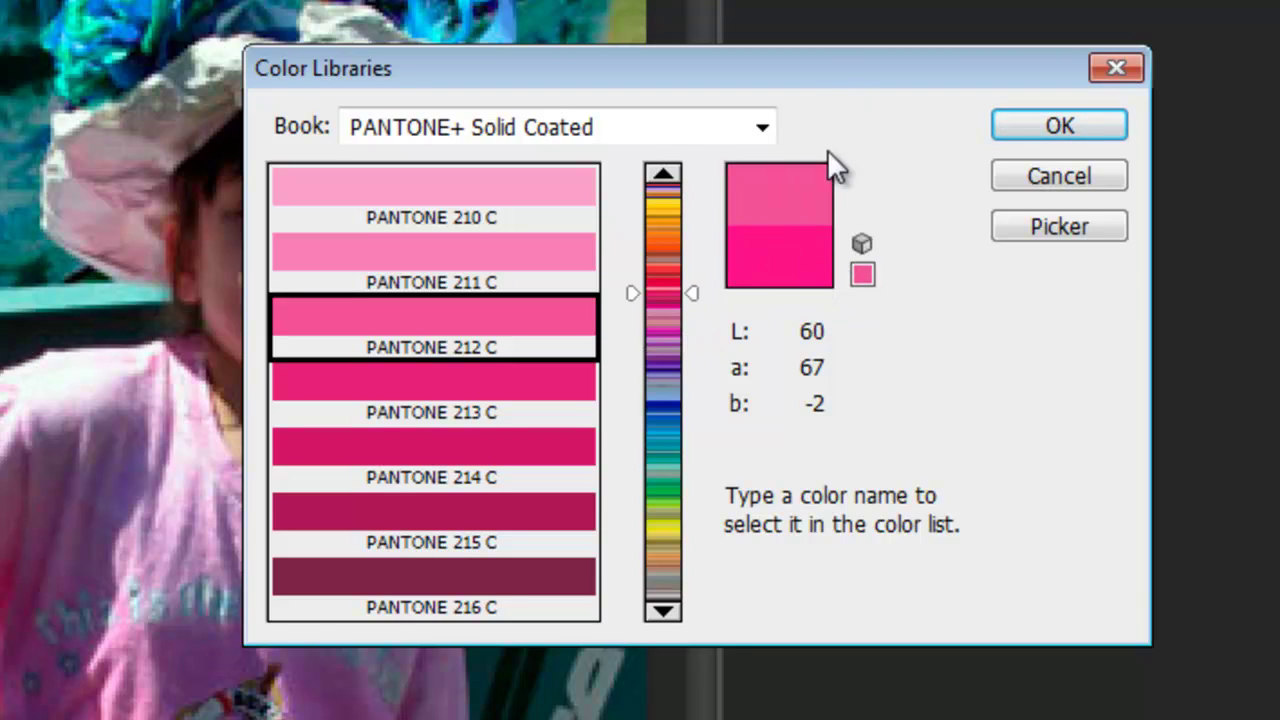
left_click_drag(783, 70, 783, 61)
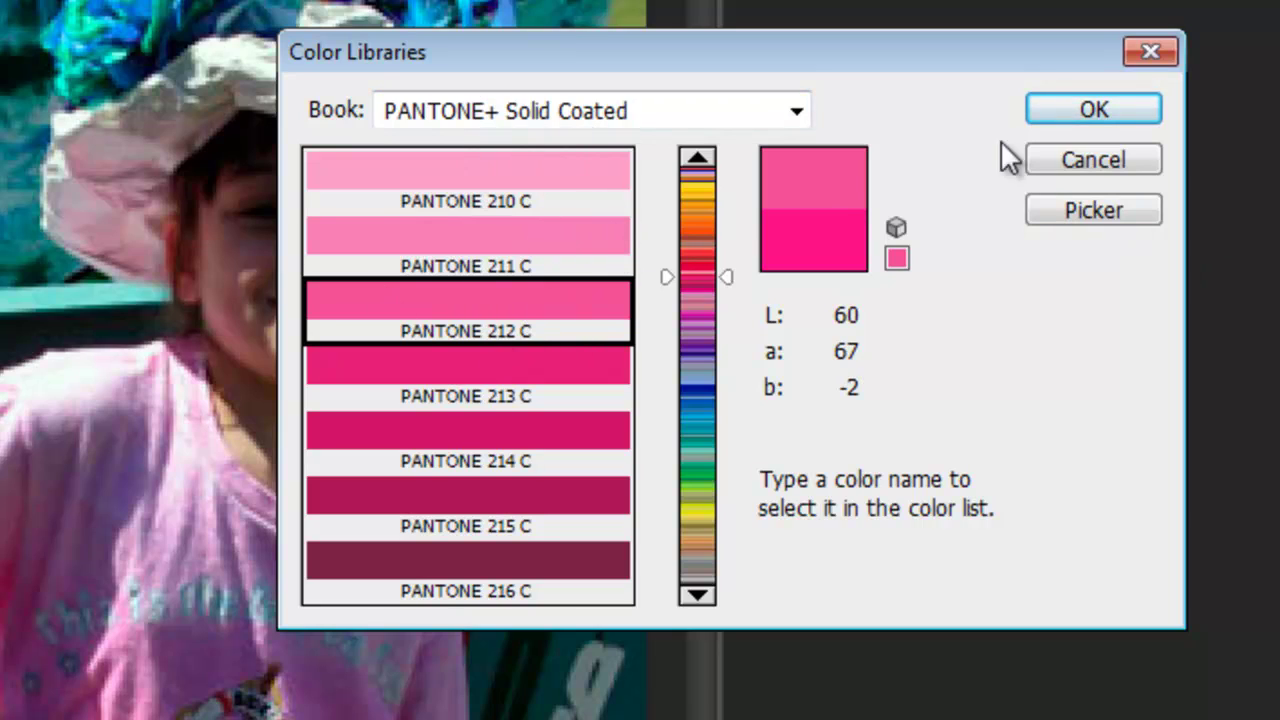
left_click(1056, 208)
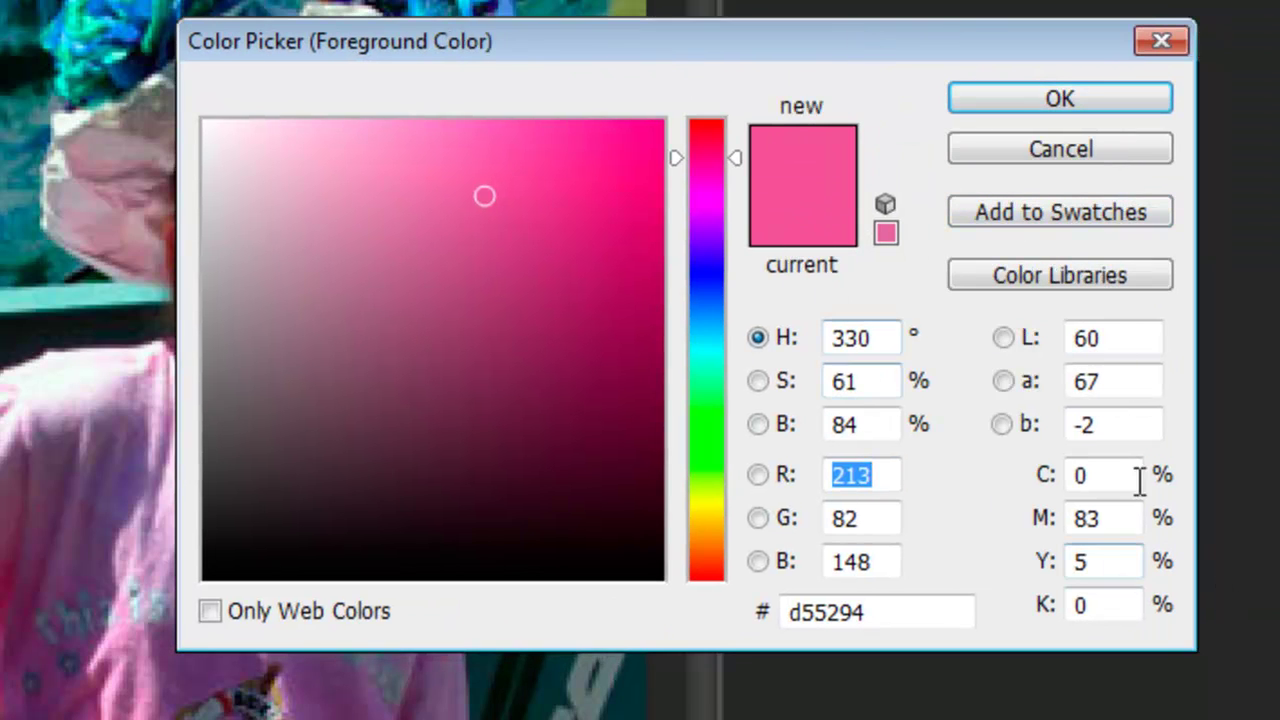
left_click(1124, 518)
key("Tab")
left_click(1120, 520)
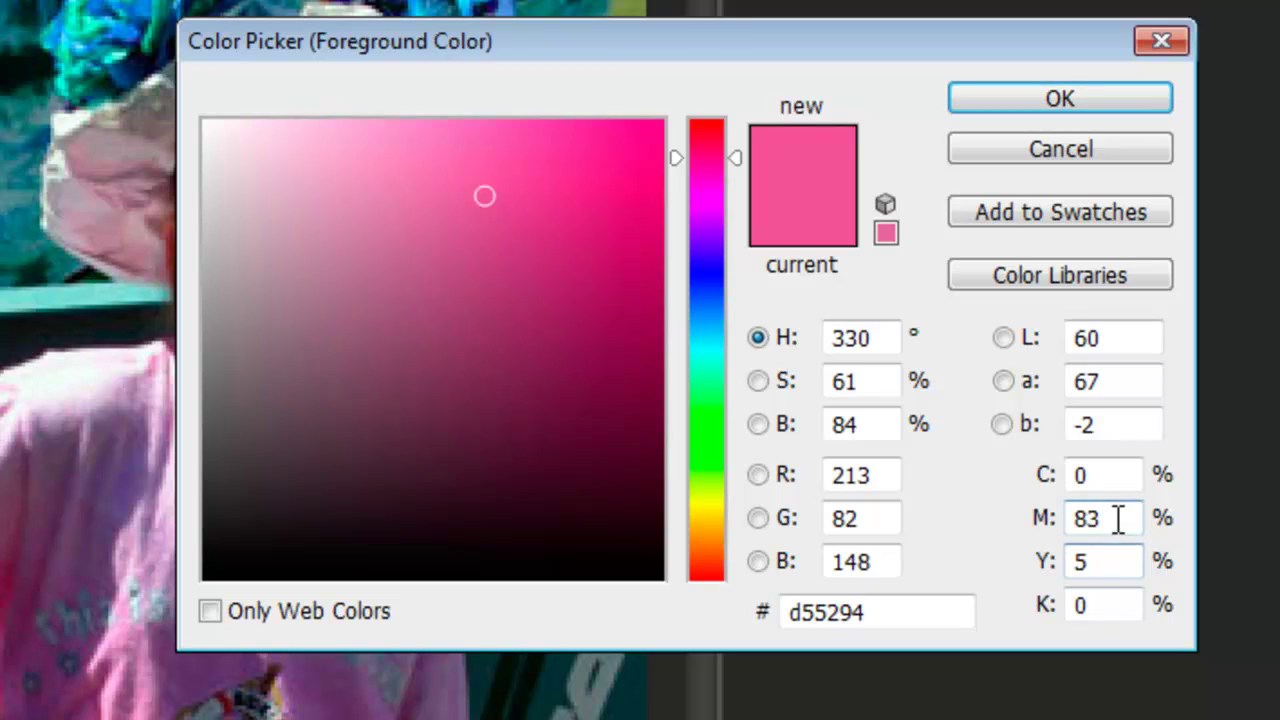
key("Tab")
left_click(1097, 518)
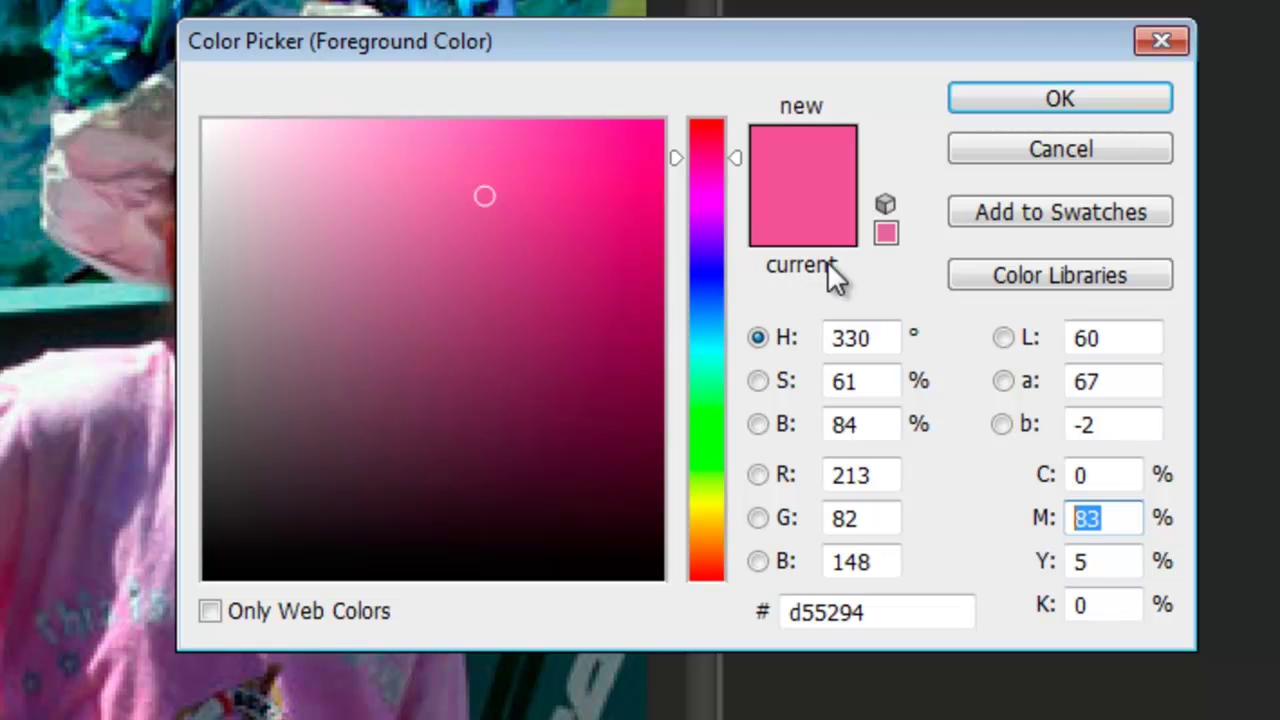
left_click(1015, 272)
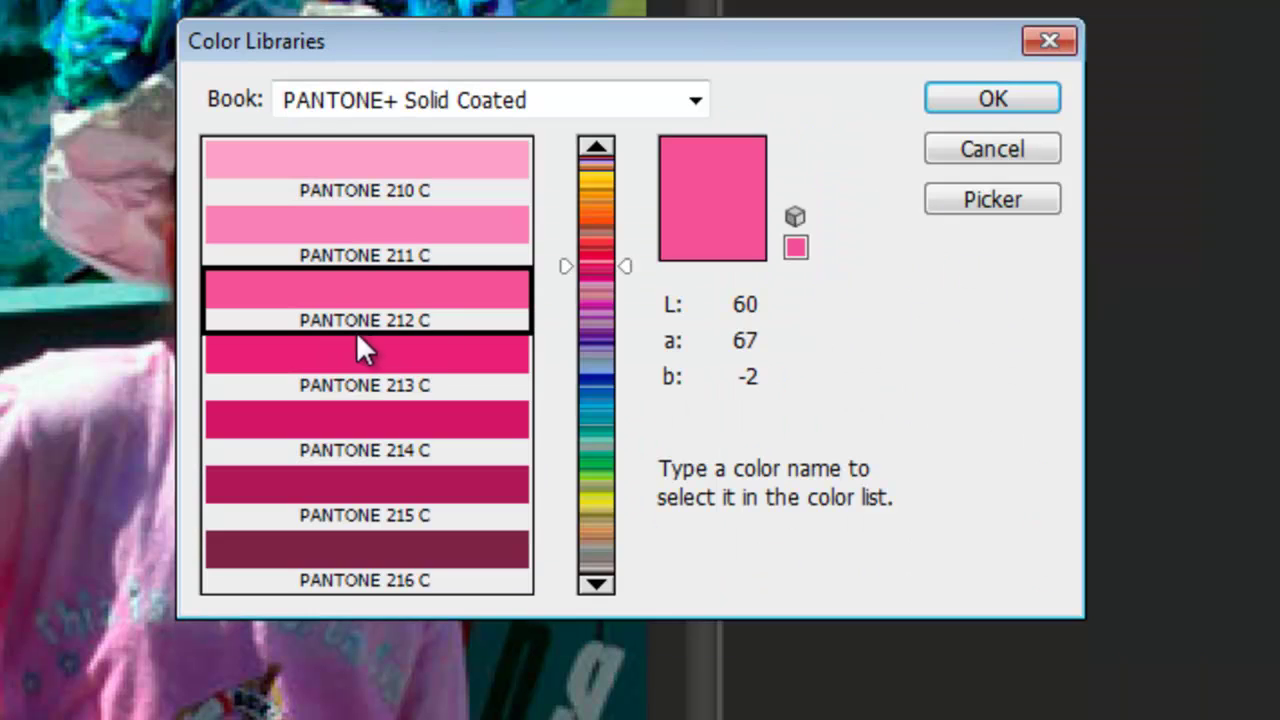
left_click_drag(560, 31, 490, 19)
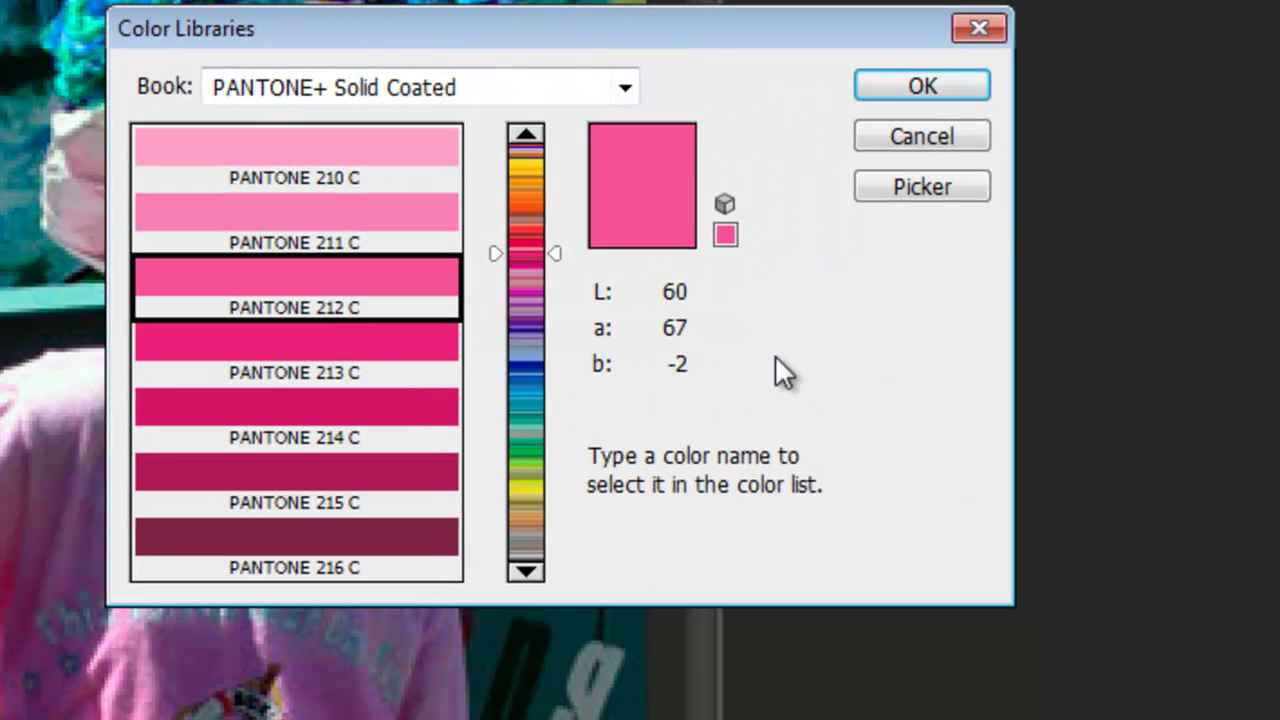